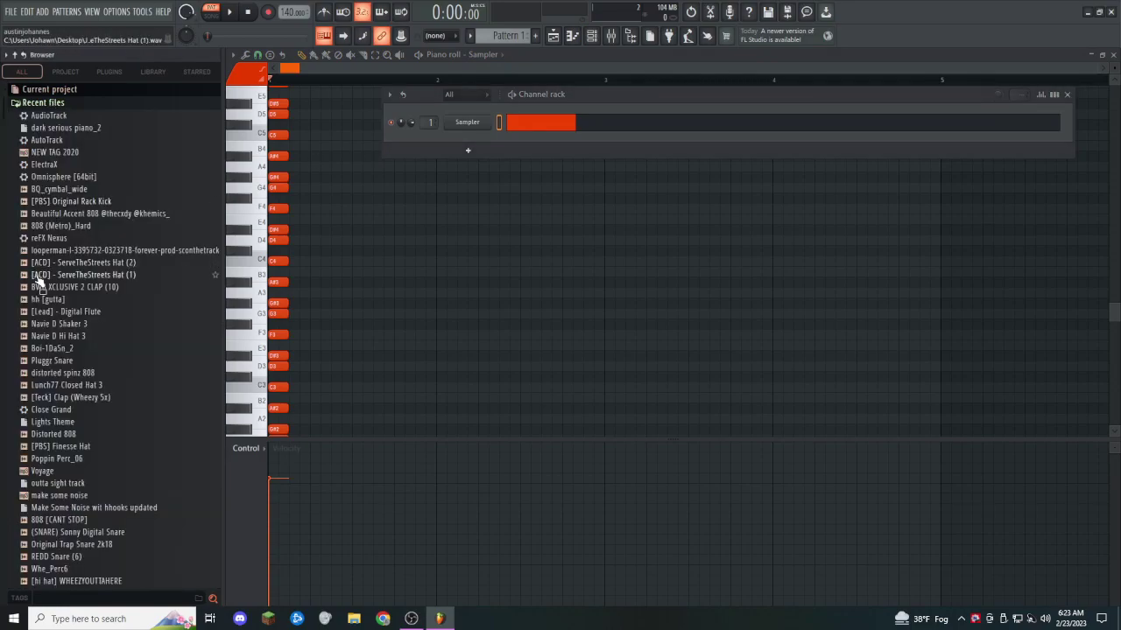
# Step: Add the Close Grand instrument from the recent files as a new channel and show it in the piano roll
pyautogui.moveTo(51, 410); pyautogui.dragTo(336, 223)
pyautogui.moveTo(457, 149); pyautogui.dragTo(455, 141)
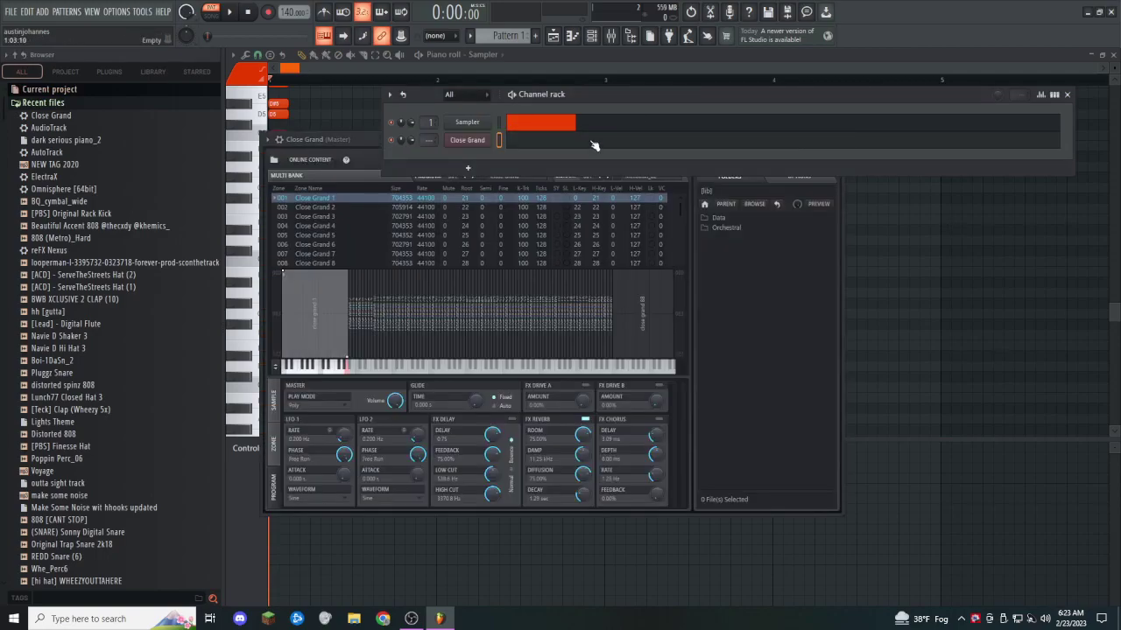
pyautogui.click(557, 124)
pyautogui.scroll(-3, 373, 215)
pyautogui.scroll(4, 443, 230)
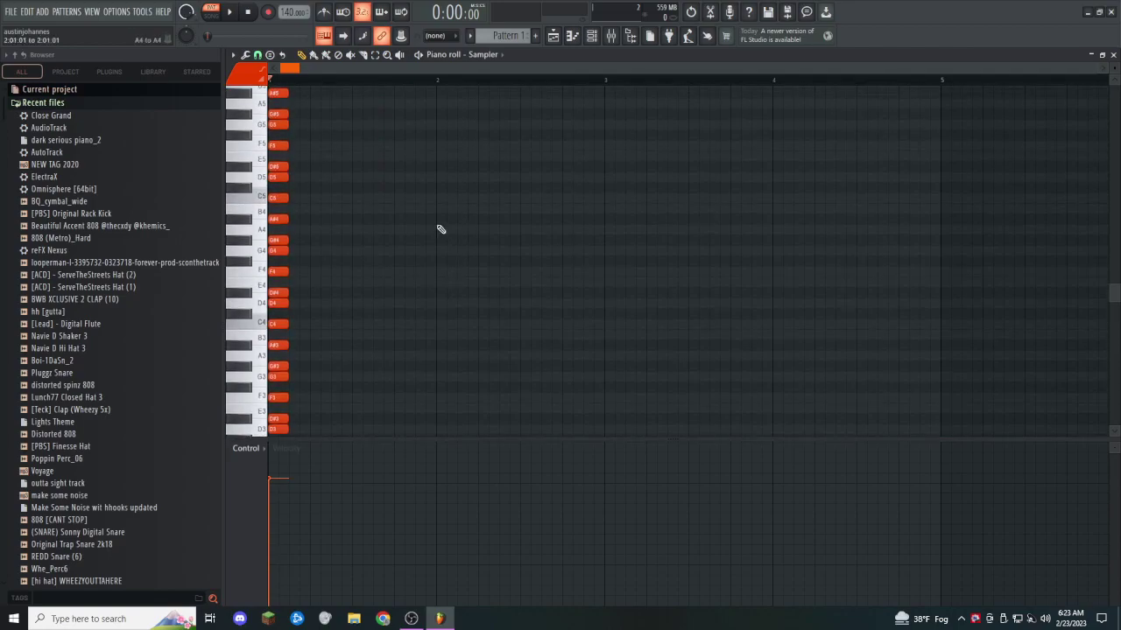
pyautogui.scroll(-3, 441, 229)
pyautogui.scroll(3, 319, 279)
pyautogui.scroll(-1, 315, 283)
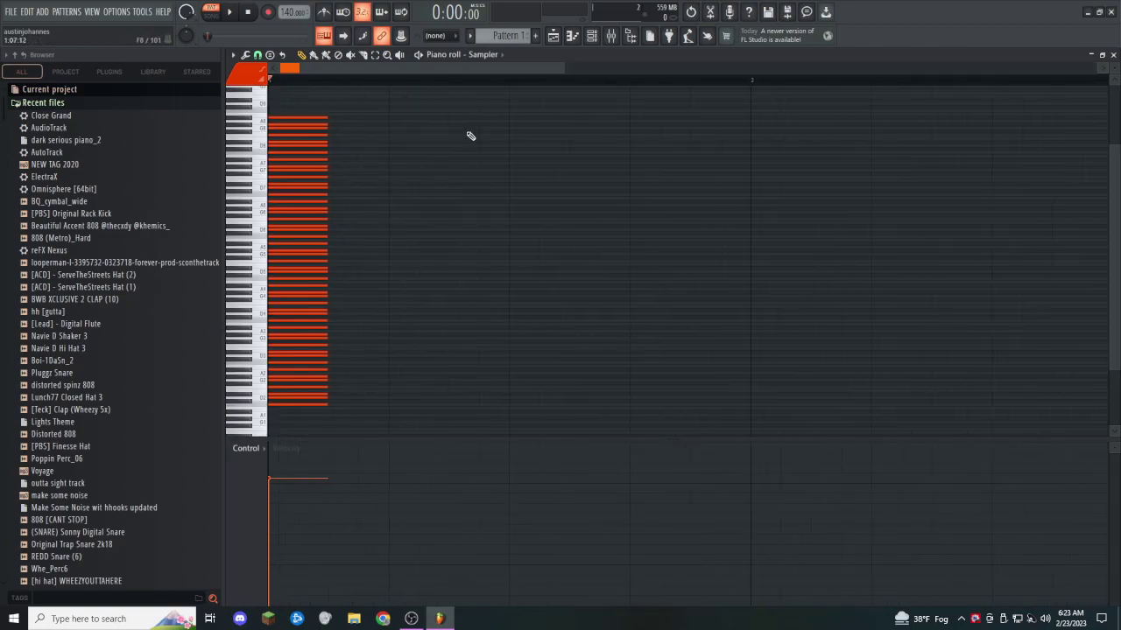
pyautogui.click(484, 57)
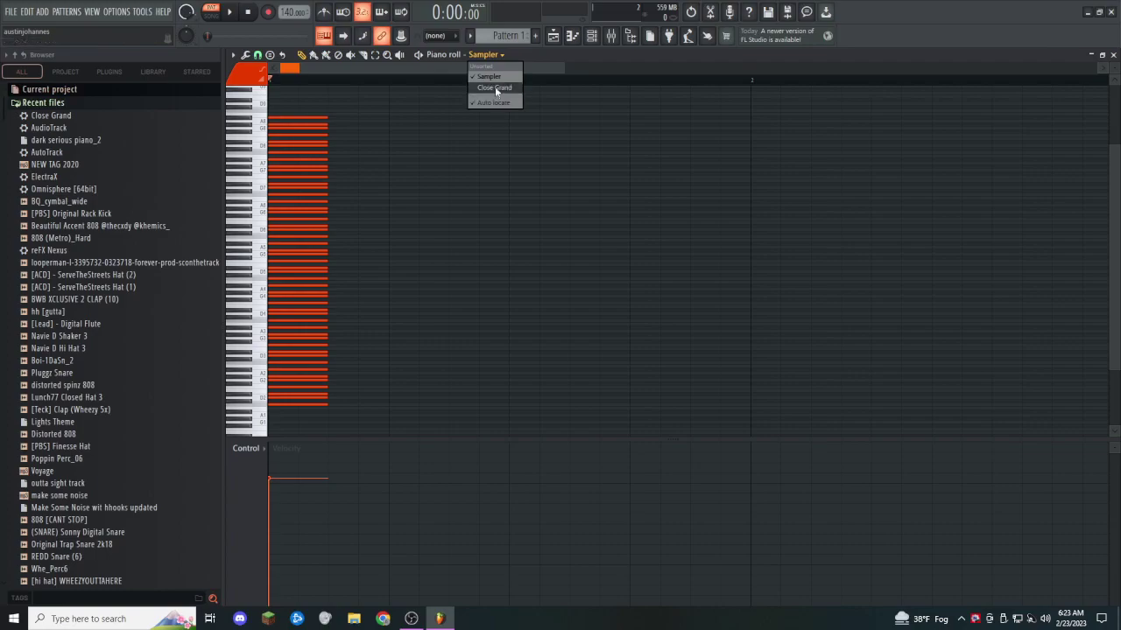
pyautogui.click(494, 93)
# Step: Draw a C4 note lasting one and a half bars and a half-bar G#3, and duplicate both into bars 3 and 4
pyautogui.moveTo(289, 388)
pyautogui.mouseDown()
pyautogui.moveTo(338, 400)
pyautogui.moveTo(390, 384)
pyautogui.moveTo(808, 388)
pyautogui.moveTo(714, 391)
pyautogui.mouseUp()
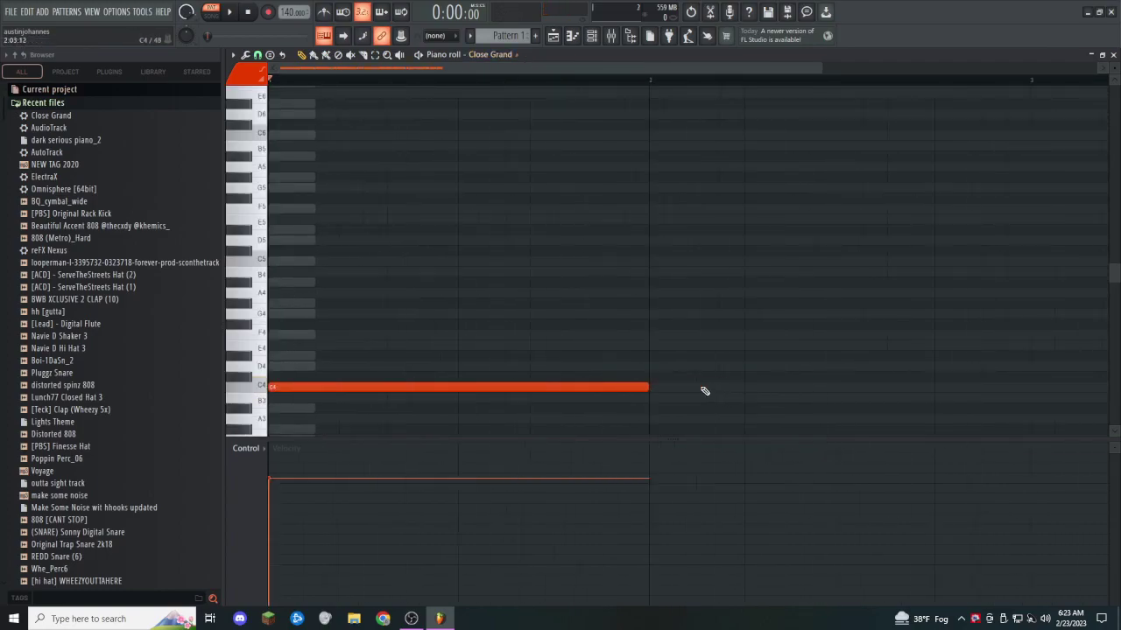
pyautogui.scroll(-2, 714, 391)
pyautogui.moveTo(499, 392)
pyautogui.mouseDown()
pyautogui.moveTo(620, 403)
pyautogui.moveTo(522, 387)
pyautogui.moveTo(482, 429)
pyautogui.mouseUp()
pyautogui.moveTo(687, 426); pyautogui.dragTo(555, 431)
pyautogui.hotkey('ctrl', 'b')
# Step: Duplicate all the notes one octave higher and lower the two short upper notes to D#4
pyautogui.keyDown('ctrl'); pyautogui.moveTo(309, 328); pyautogui.dragTo(746, 459); pyautogui.keyUp('ctrl')
pyautogui.hotkey('ctrl', 'Up')
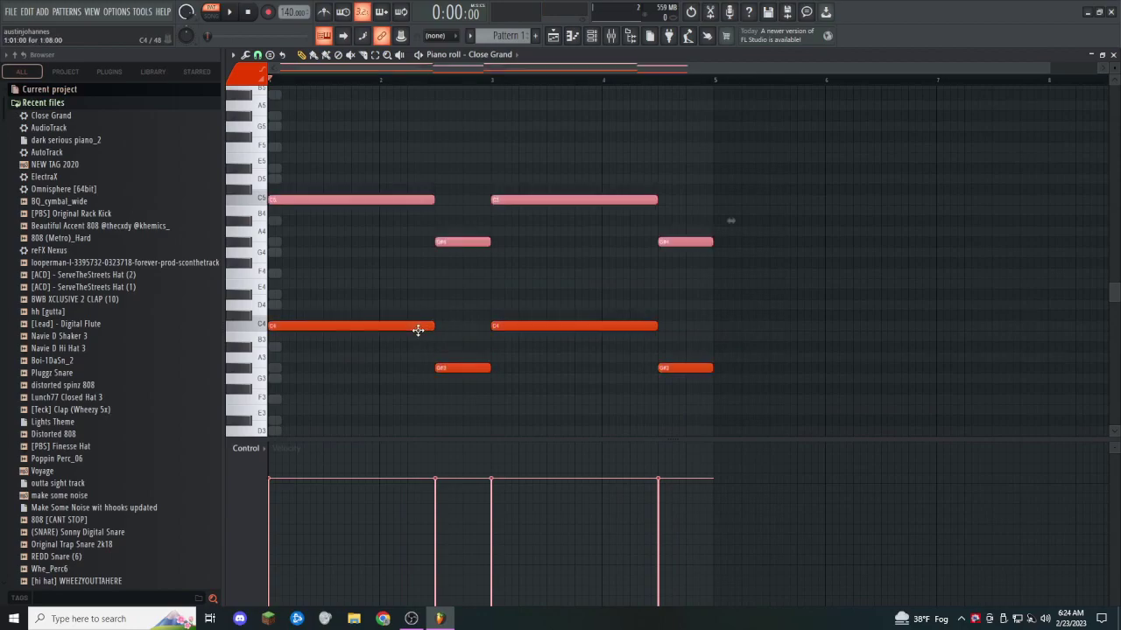
pyautogui.moveTo(730, 236); pyautogui.dragTo(409, 253)
pyautogui.press('Down')
pyautogui.press('Down')
pyautogui.press('Down')
pyautogui.press('Down')
pyautogui.press('Down')
# Step: Add a long G#4 to the first chord and a long G4 to the third, and play the progression
pyautogui.click(409, 228)
pyautogui.click(296, 232)
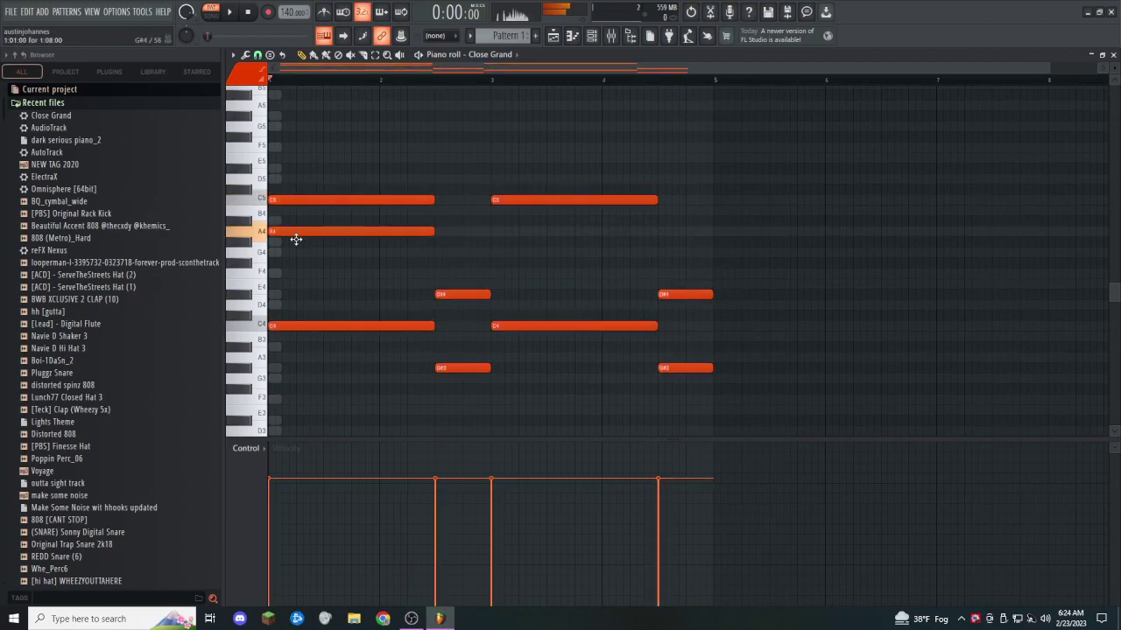
pyautogui.moveTo(295, 238); pyautogui.dragTo(296, 243)
pyautogui.moveTo(503, 233); pyautogui.dragTo(505, 256)
pyautogui.press('space')
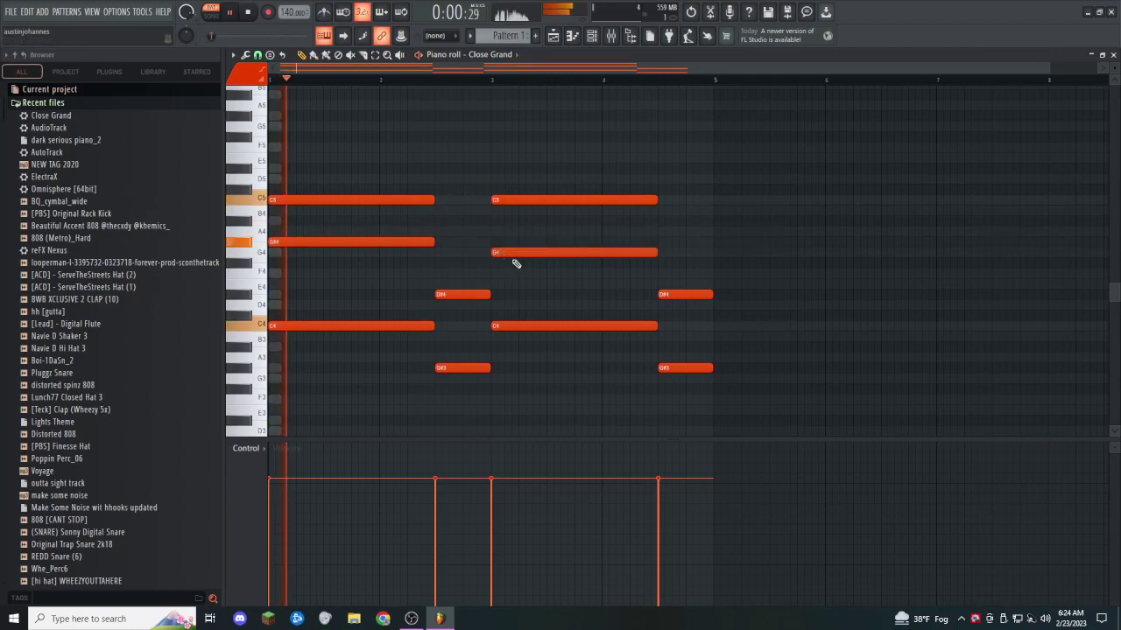
pyautogui.keyDown('ctrl'); pyautogui.scroll(-1, 513, 264); pyautogui.keyUp('ctrl')
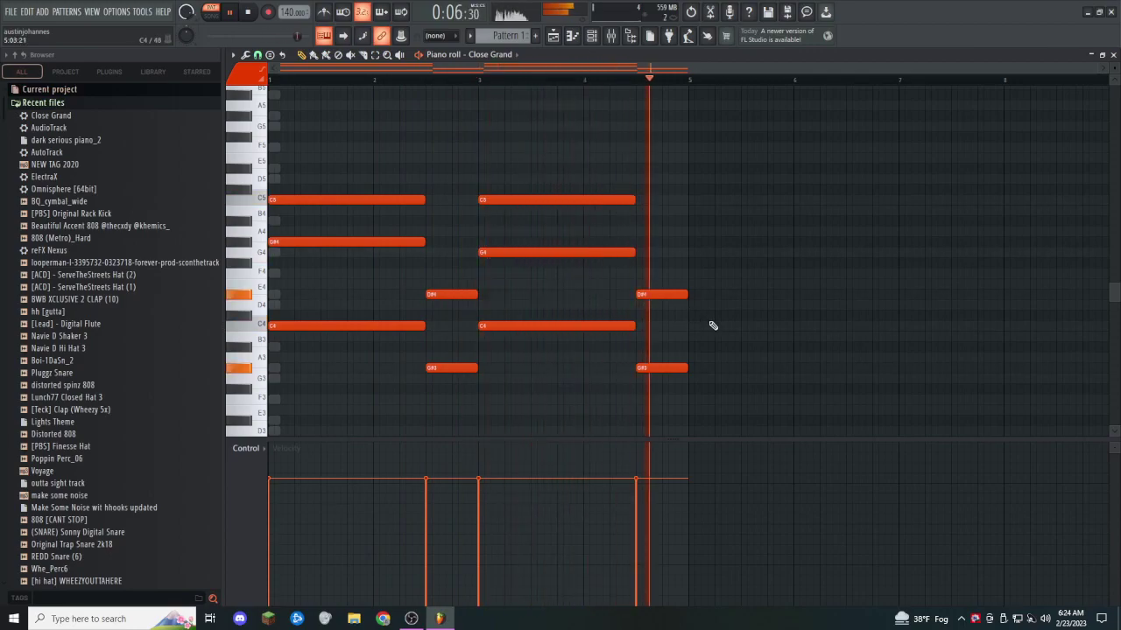
pyautogui.keyDown('ctrl'); pyautogui.scroll(2, 564, 263); pyautogui.keyUp('ctrl')
pyautogui.keyDown('ctrl'); pyautogui.scroll(-1, 560, 268); pyautogui.keyUp('ctrl')
# Step: Draw a rising melody of short G5, G#5, A#5 and C6 notes over the first chord and play it
pyautogui.scroll(3, 380, 250)
pyautogui.click(306, 184)
pyautogui.press('space')
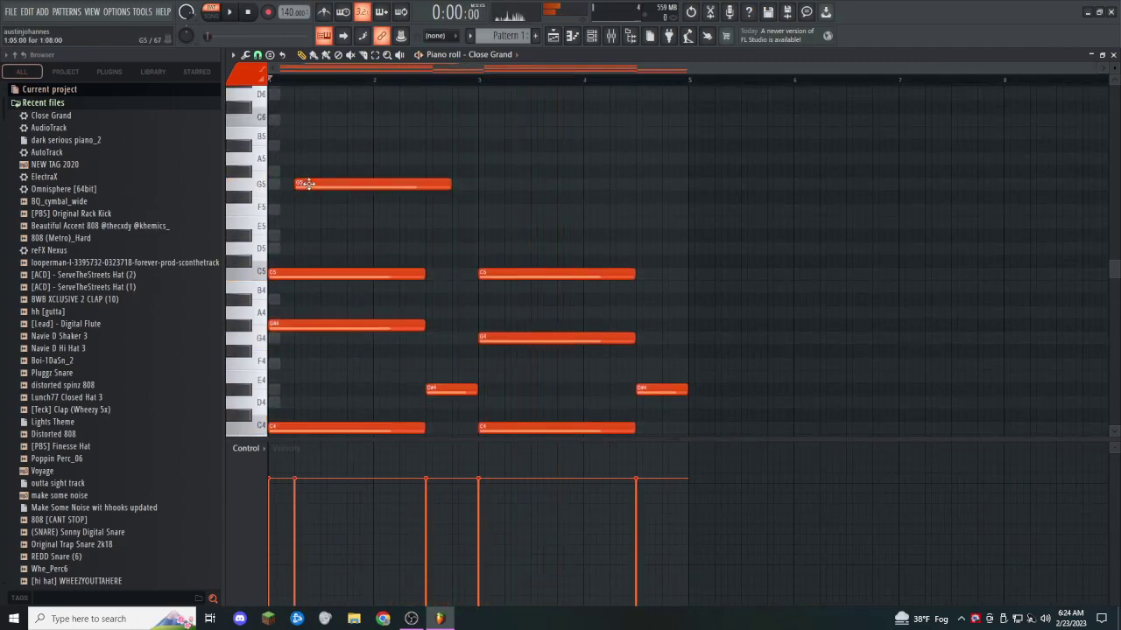
pyautogui.moveTo(448, 183); pyautogui.dragTo(314, 189)
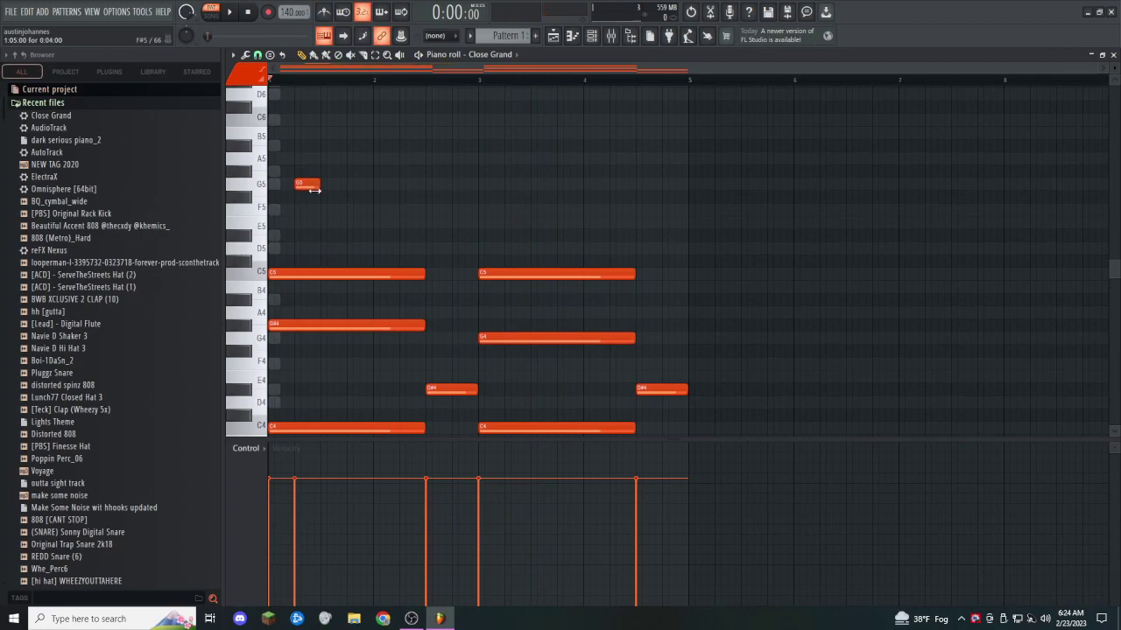
pyautogui.click(313, 170)
pyautogui.click(325, 146)
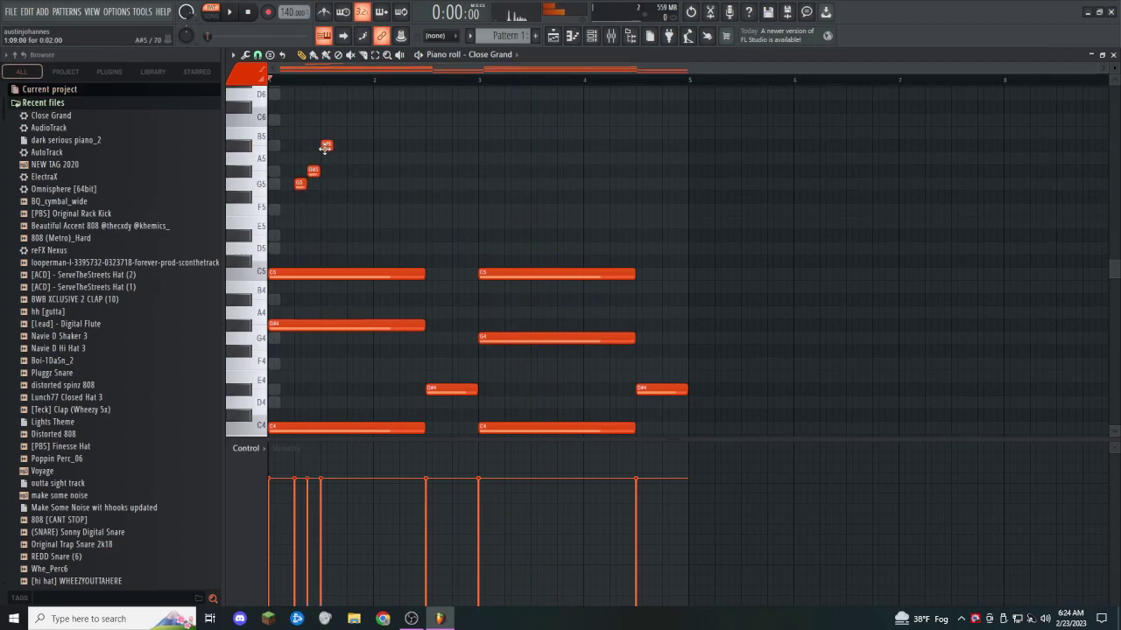
pyautogui.click(352, 119)
pyautogui.moveTo(368, 121); pyautogui.dragTo(374, 121)
pyautogui.press('space')
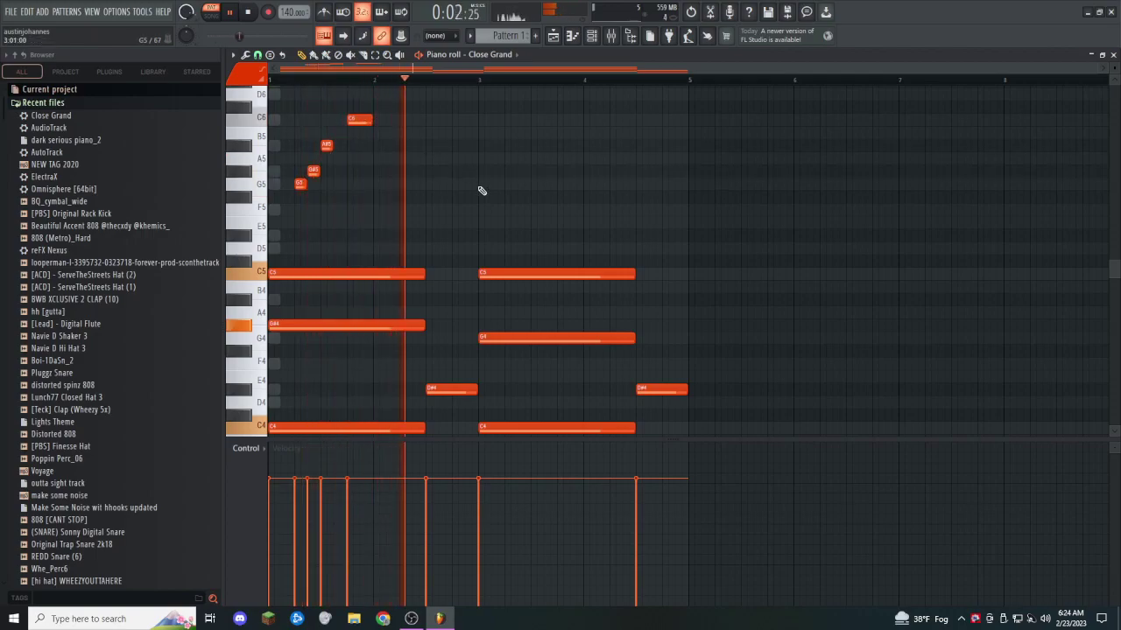
# Step: Delete the notes in bars 3 and 4 and fill them with a duplicate of bars 1 and 2
pyautogui.press('space')
pyautogui.press('4')
pyautogui.press('space')
pyautogui.moveTo(678, 174); pyautogui.dragTo(1082, 436)
pyautogui.press('Delete')
pyautogui.hotkey('ctrl', 'a')
pyautogui.hotkey('ctrl', 'b')
pyautogui.hotkey('ctrl', 'd')
pyautogui.scroll(-2, 796, 295)
pyautogui.click(592, 35)
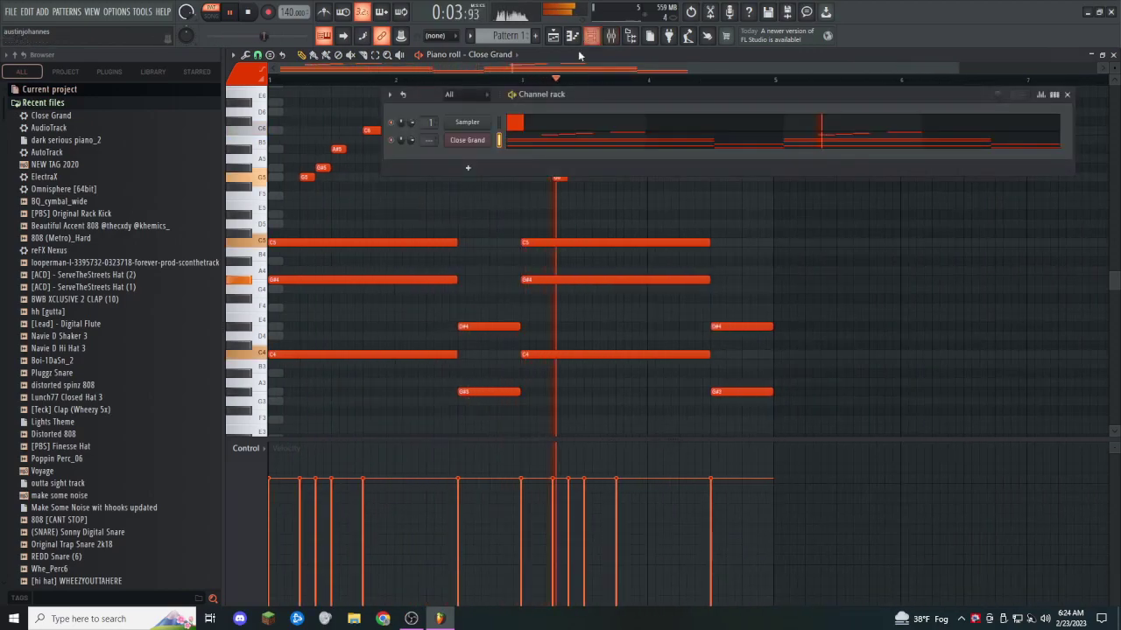
pyautogui.click(465, 165)
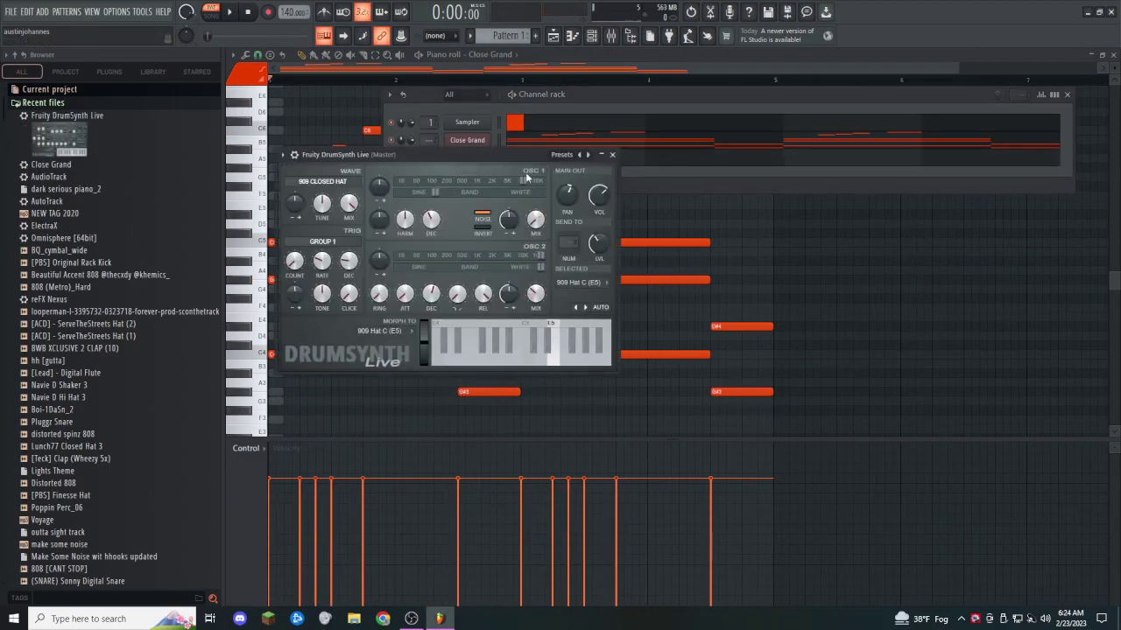
pyautogui.click(613, 155)
pyautogui.rightClick(468, 157)
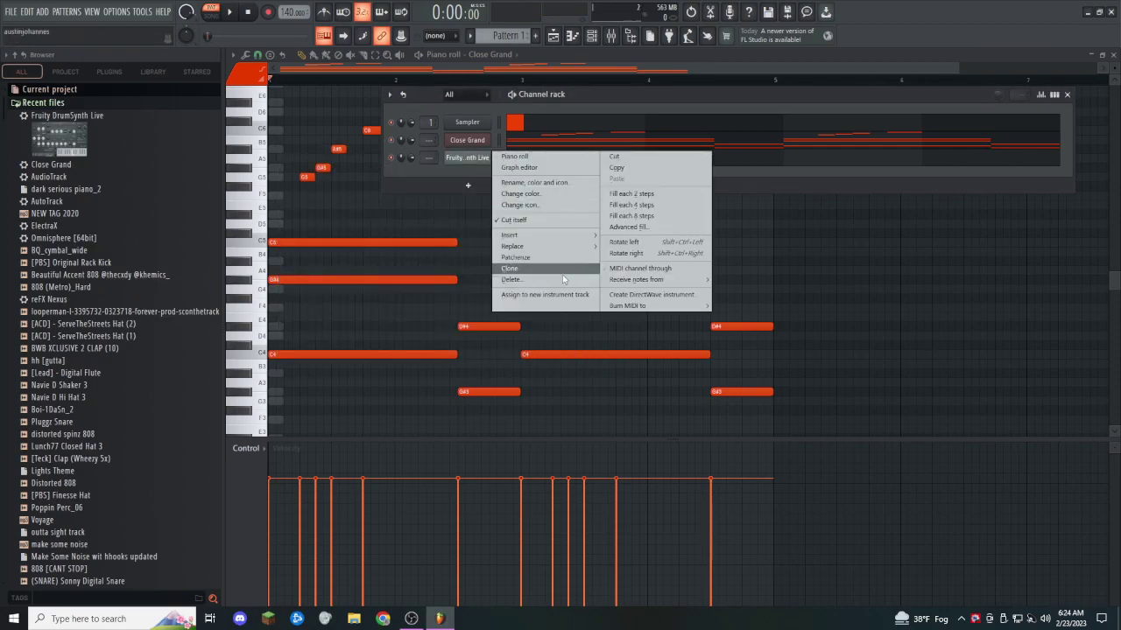
pyautogui.click(525, 279)
pyautogui.click(601, 347)
# Step: Add an ElectraX channel from the full generator plugin list and set the project tempo to 155 BPM
pyautogui.click(468, 167)
pyautogui.click(477, 157)
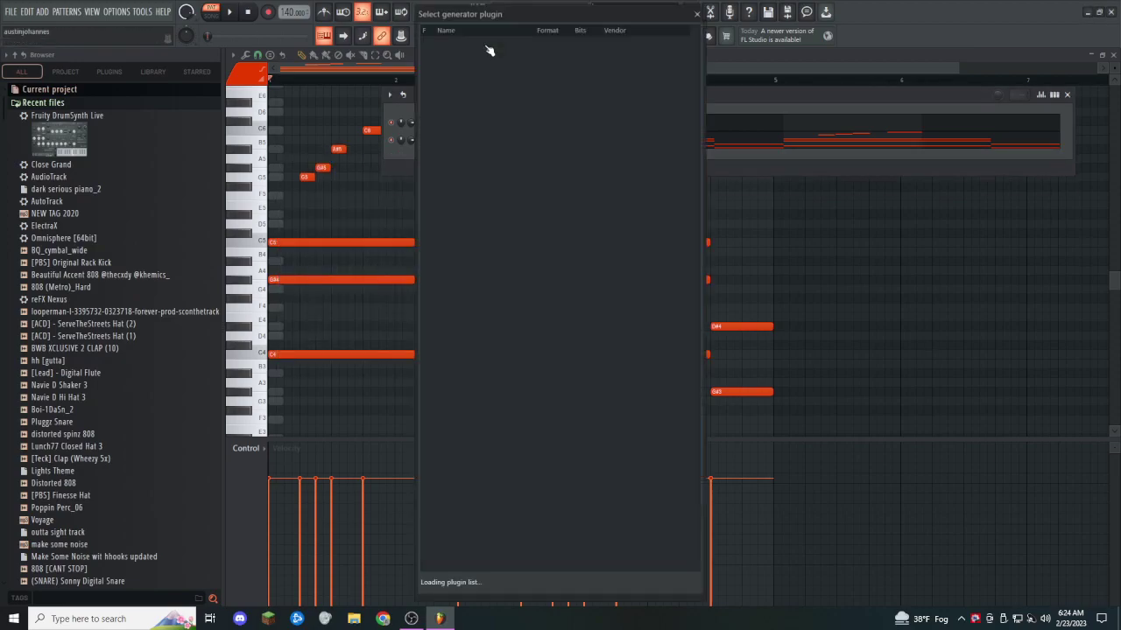
pyautogui.click(456, 175)
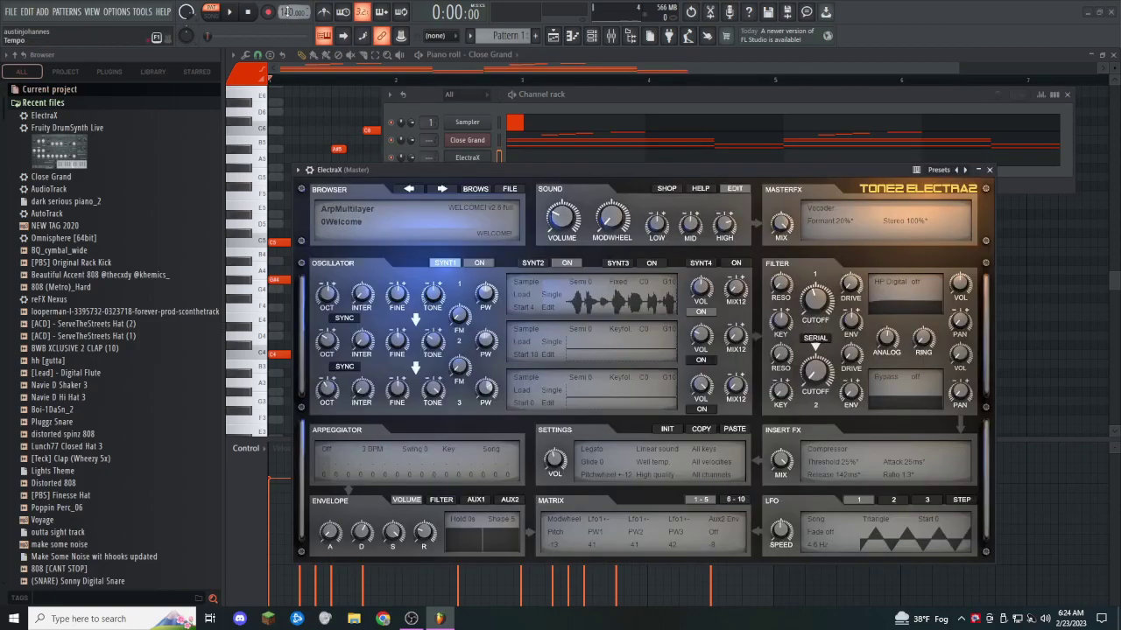
# Step: Mute the Close Grand channel and paste its notes into the ElectraX channel
pyautogui.click(391, 140)
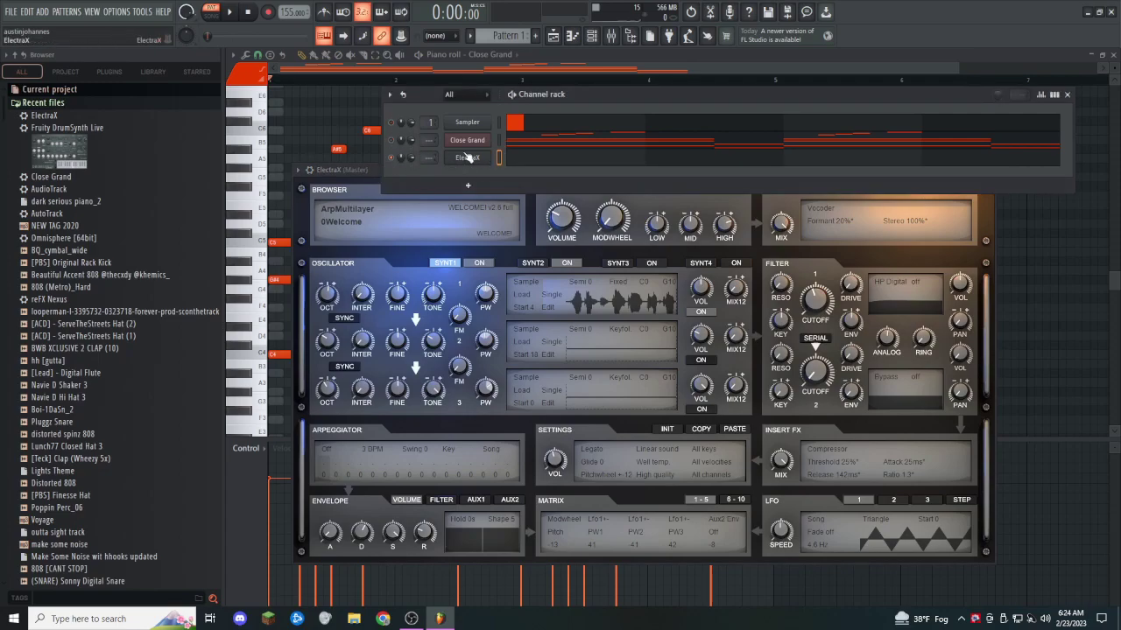
pyautogui.click(499, 157)
pyautogui.hotkey('ctrl', 'v')
# Step: Load the ARP - RUN BACK patch from the Ocean Veau & Imperial - JVCKBOY$ bank in ElectraX
pyautogui.moveTo(375, 175); pyautogui.dragTo(374, 181)
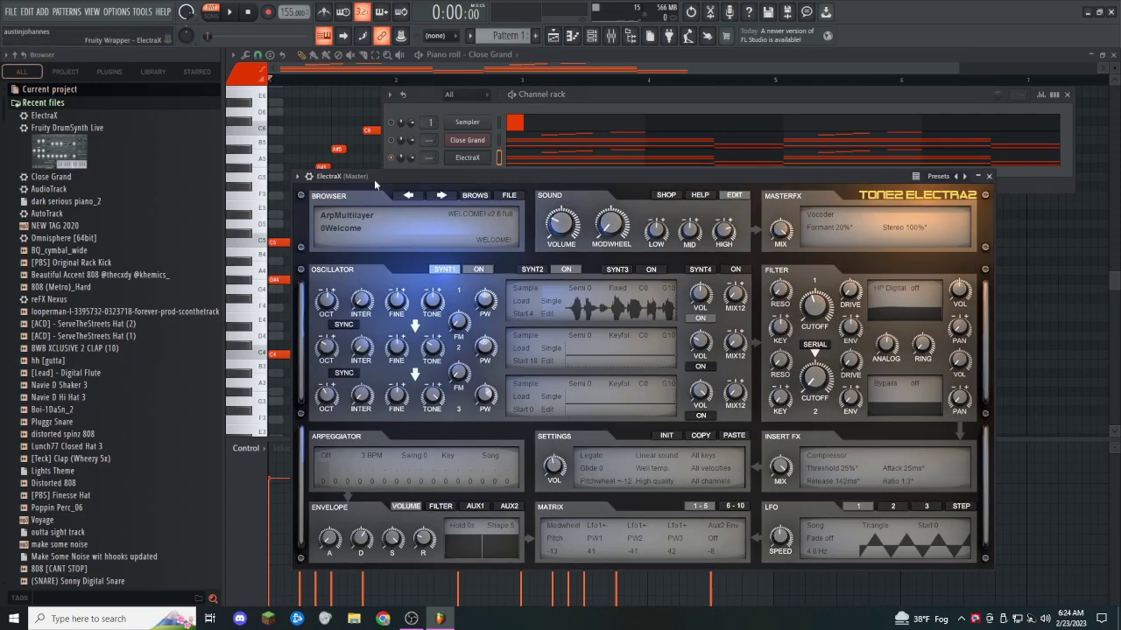
pyautogui.click(481, 201)
pyautogui.click(308, 176)
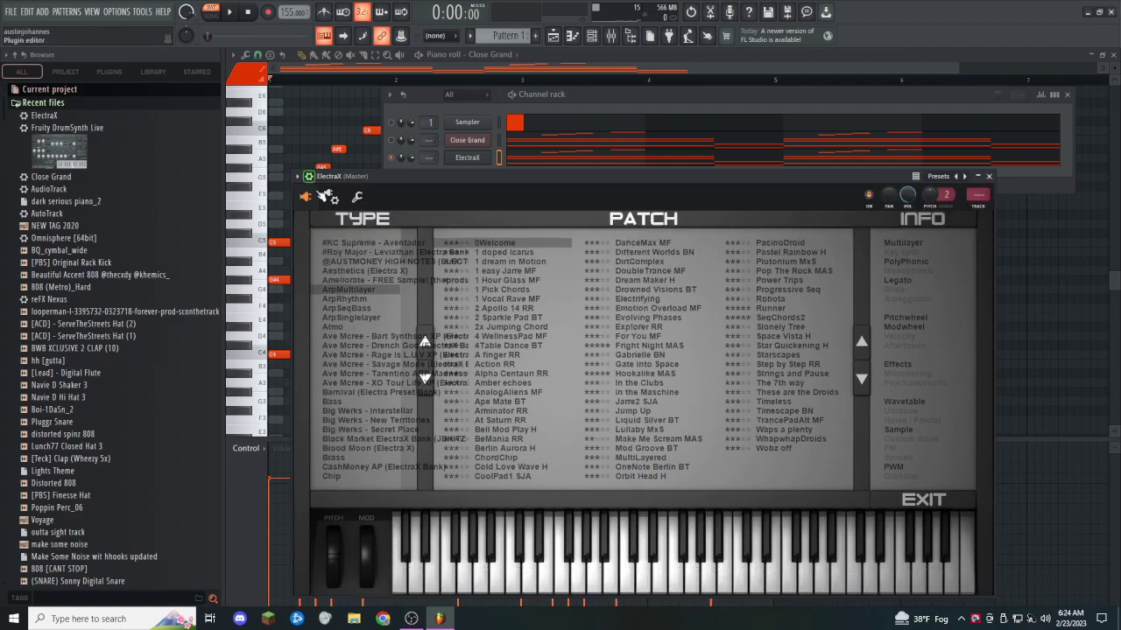
pyautogui.click(308, 198)
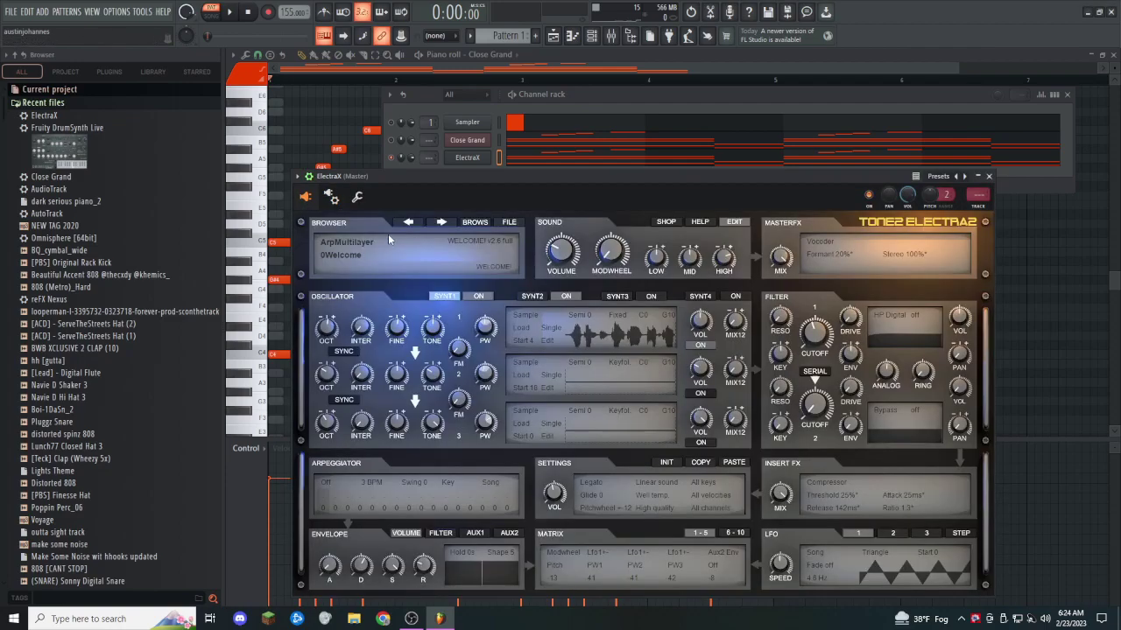
pyautogui.click(363, 243)
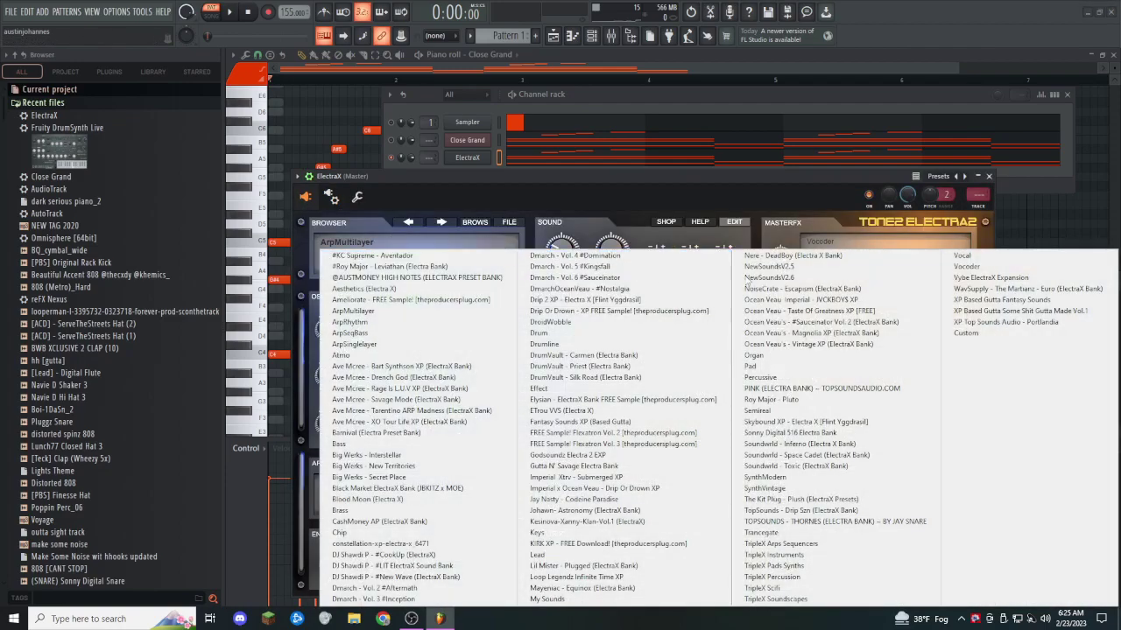
pyautogui.click(802, 311)
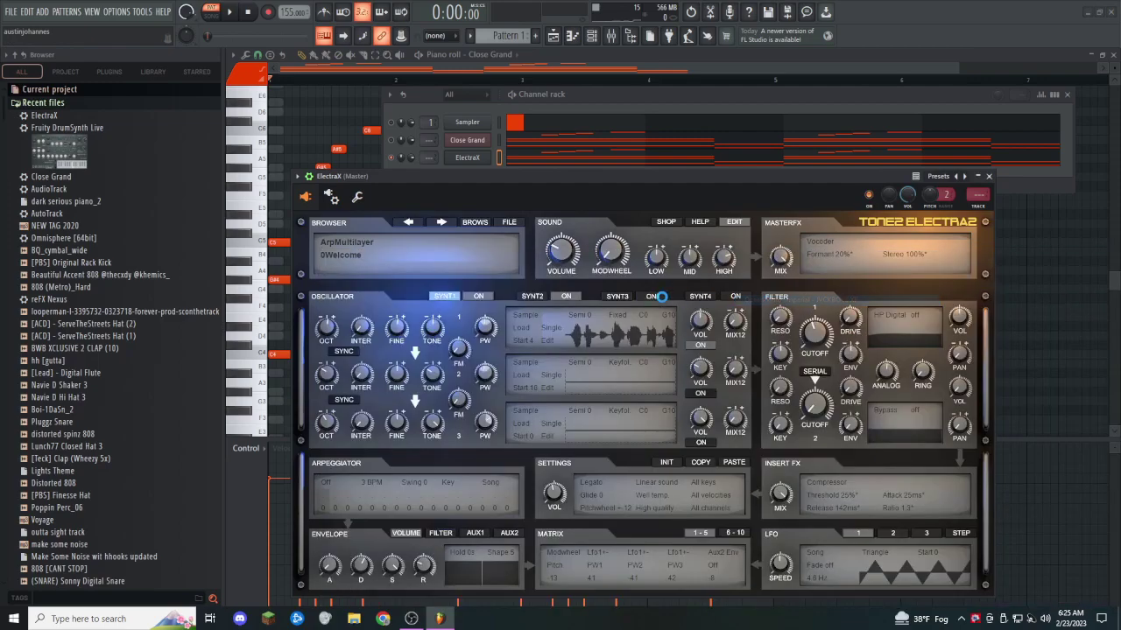
pyautogui.click(490, 238)
pyautogui.click(523, 385)
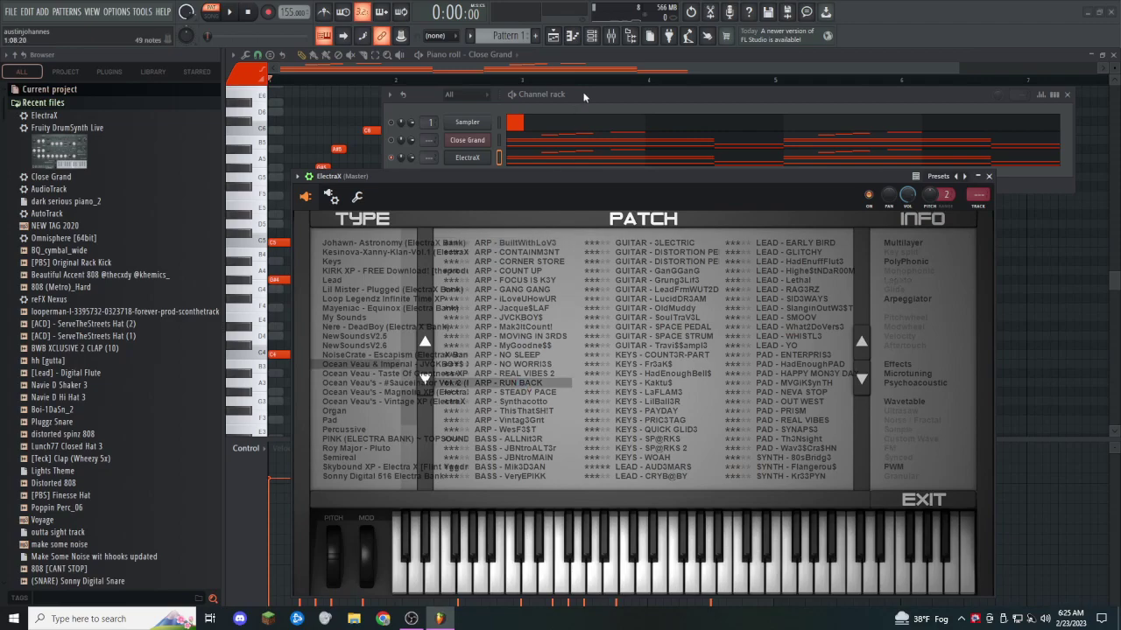
# Step: Play the pattern and set the ElectraX channel volume to about 65%
pyautogui.click(405, 171)
pyautogui.press('space')
pyautogui.moveTo(408, 158); pyautogui.dragTo(408, 161)
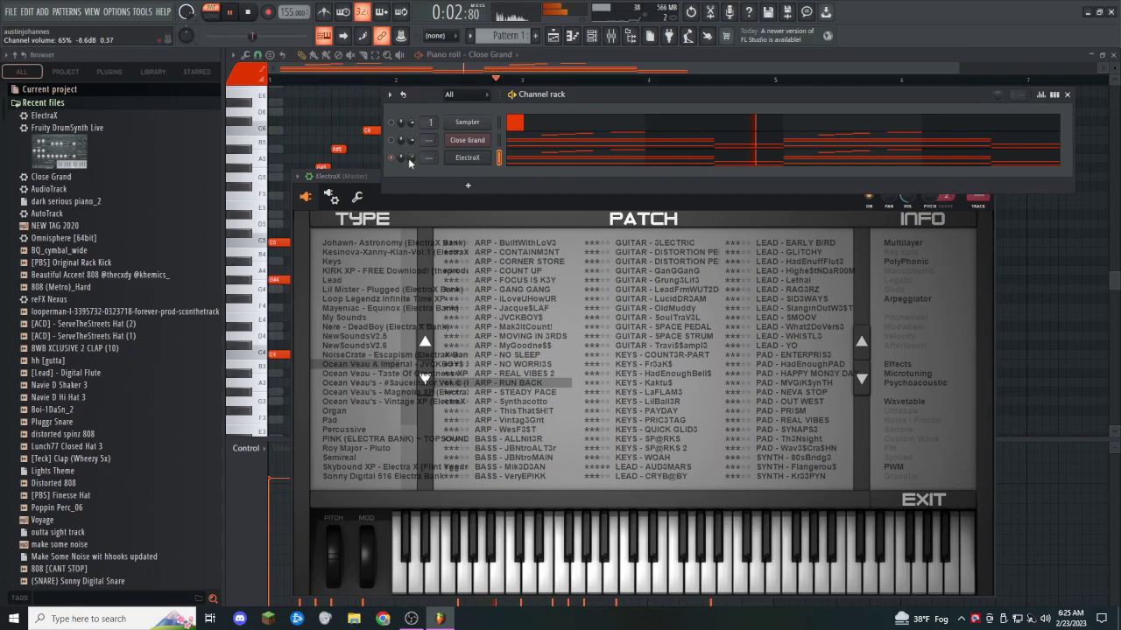
# Step: Route ElectraX to mixer track 10 and load Gross Beat in its first effect slot
pyautogui.press('F9')
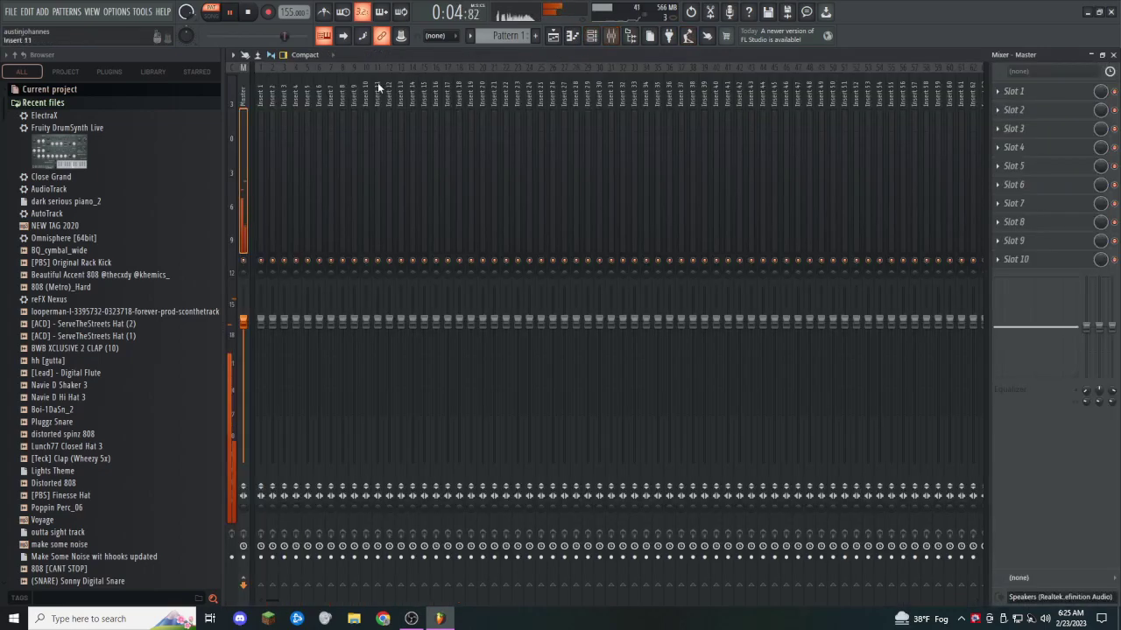
pyautogui.click(1013, 92)
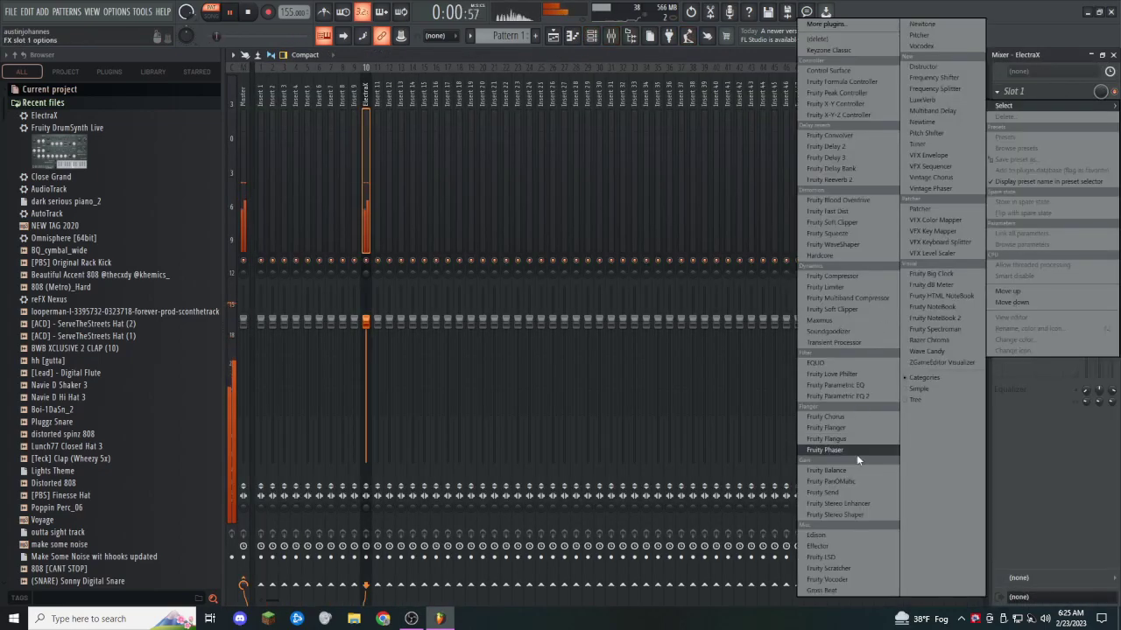
pyautogui.click(841, 592)
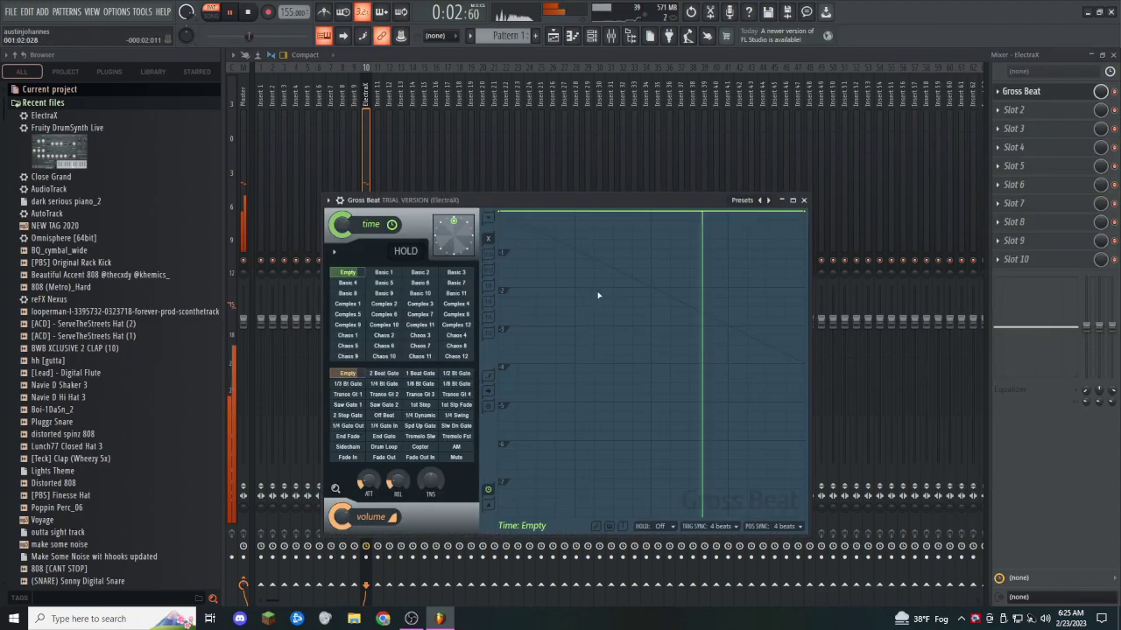
pyautogui.click(754, 200)
# Step: Reopen ElectraX and toggle its synth layers on and off while playing the pattern to compare their sound
pyautogui.click(592, 35)
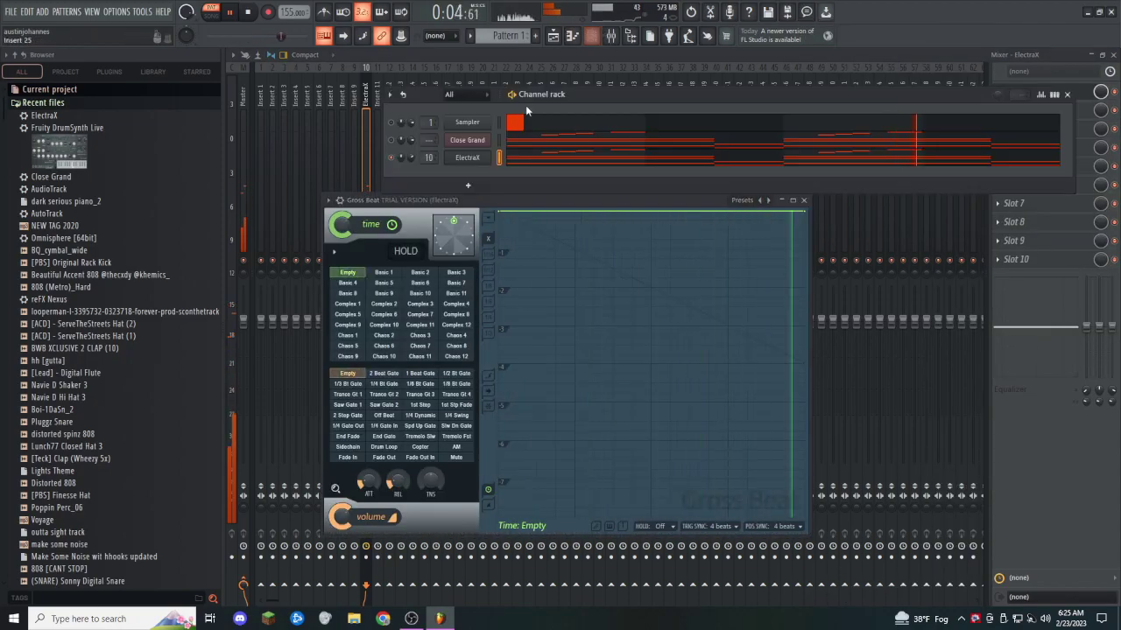
pyautogui.click(467, 158)
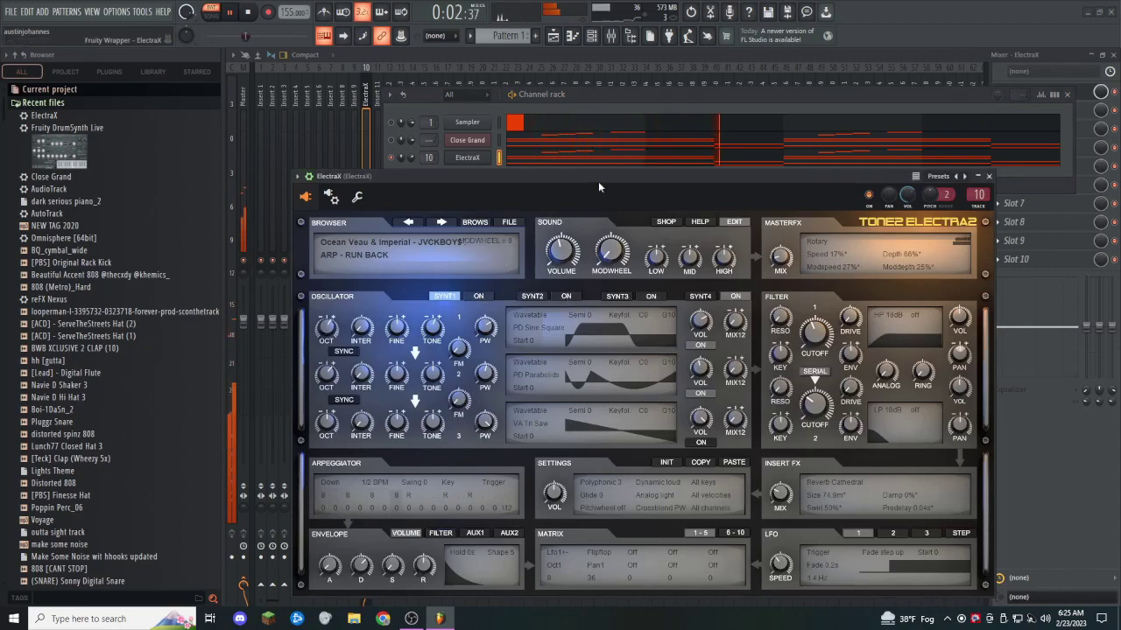
pyautogui.click(248, 12)
pyautogui.click(229, 12)
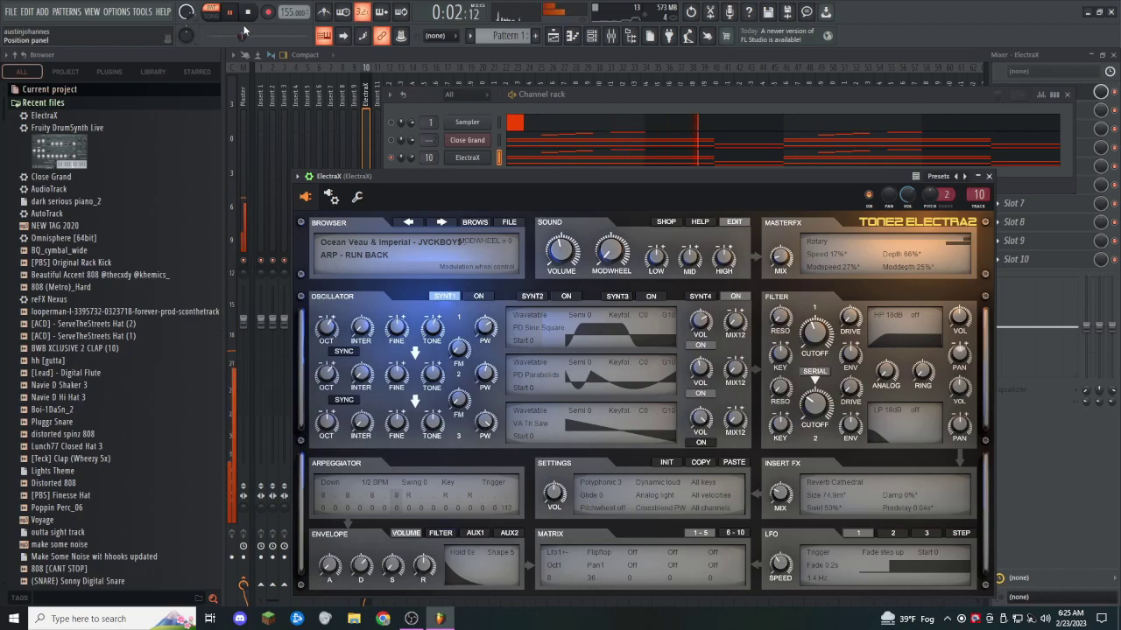
pyautogui.click(478, 296)
pyautogui.click(248, 12)
pyautogui.click(231, 12)
pyautogui.click(235, 12)
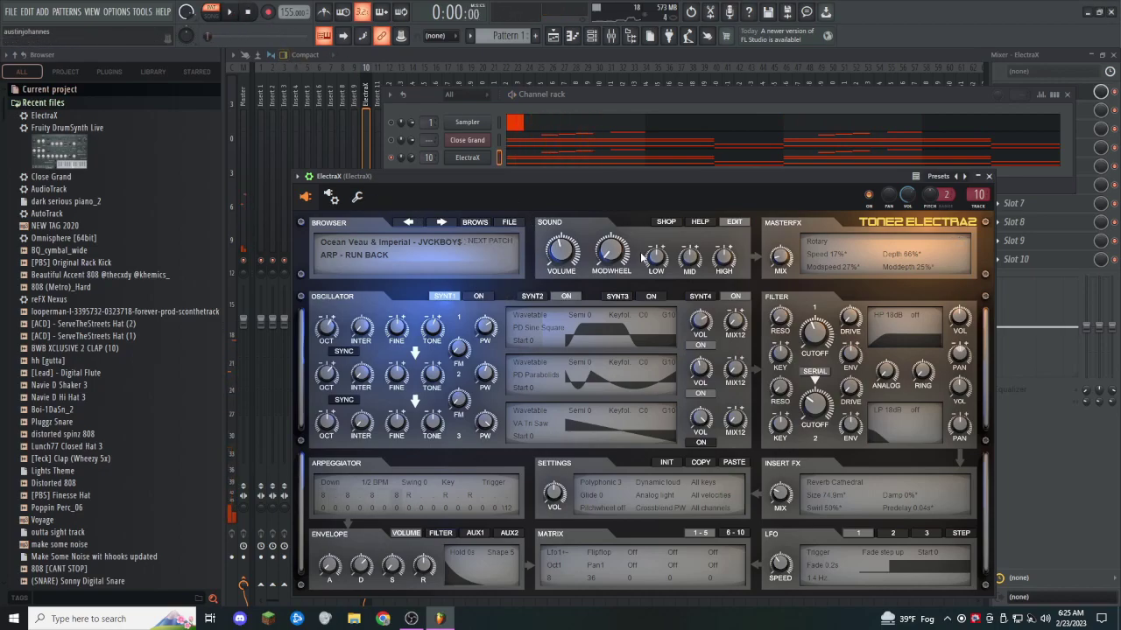
pyautogui.click(235, 14)
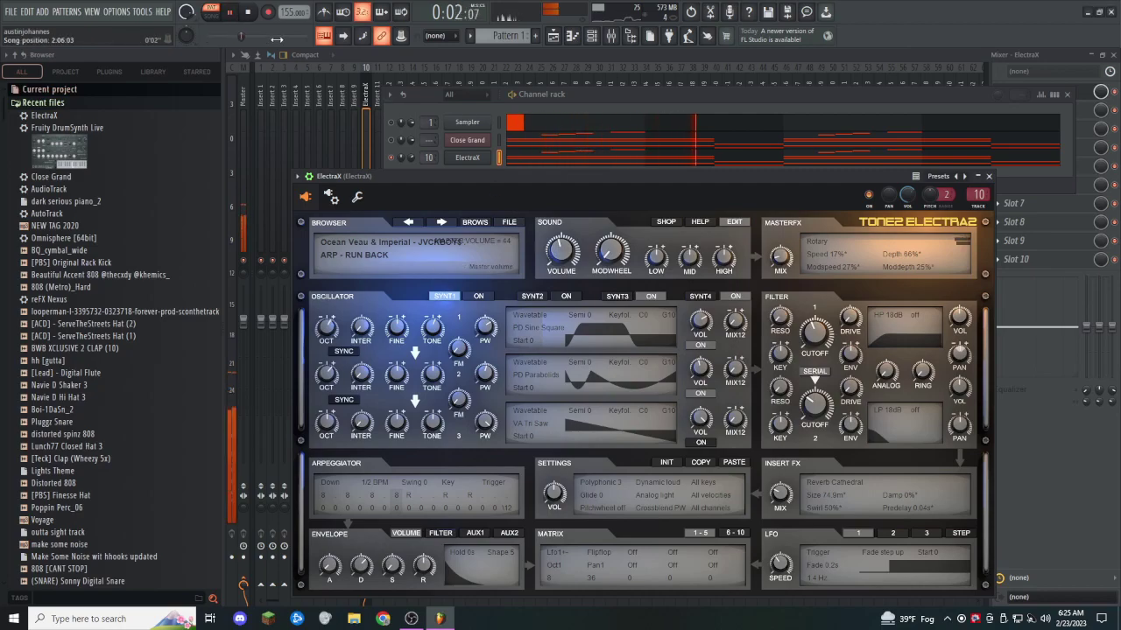
# Step: Load another preset in Gross Beat on the ElectraX track and select one of its time effects
pyautogui.click(1084, 94)
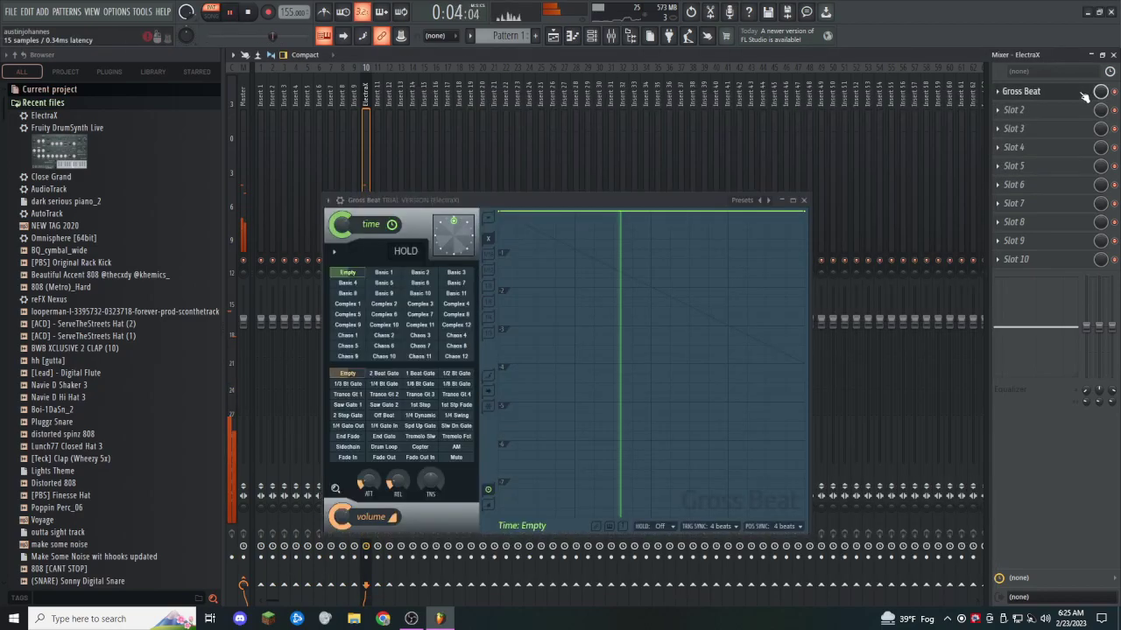
pyautogui.press('space')
pyautogui.rightClick(768, 201)
pyautogui.click(788, 243)
pyautogui.click(429, 347)
# Step: Compress all ElectraX notes to half their length, duplicate them to fill four bars, and play the pattern
pyautogui.click(591, 35)
pyautogui.click(668, 158)
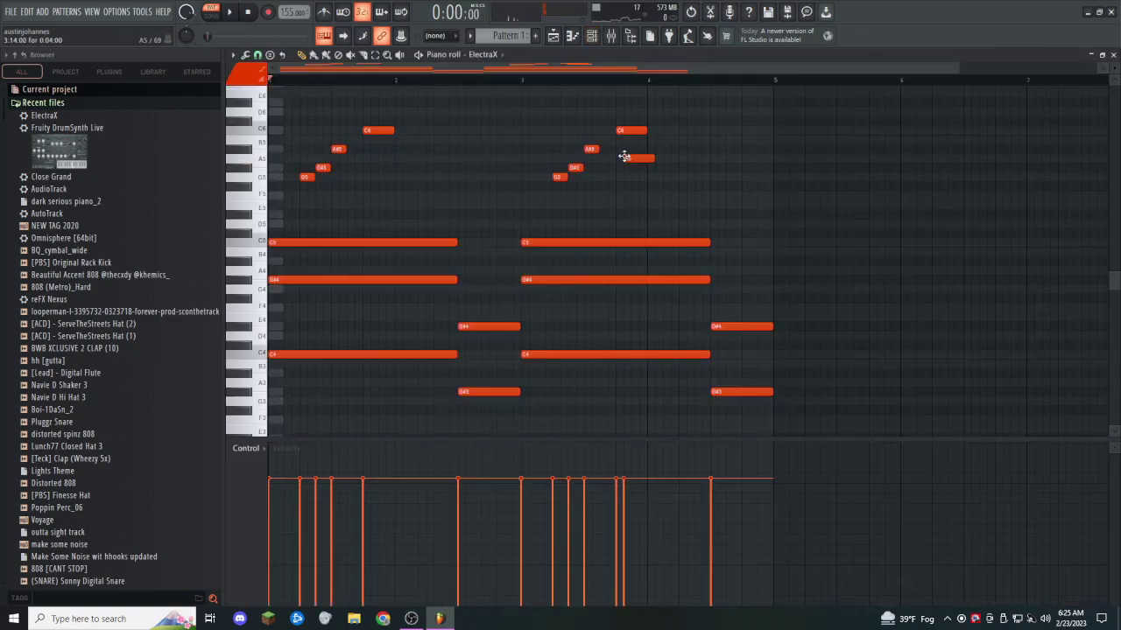
pyautogui.moveTo(791, 261); pyautogui.dragTo(589, 261)
pyautogui.hotkey('ctrl', 'z')
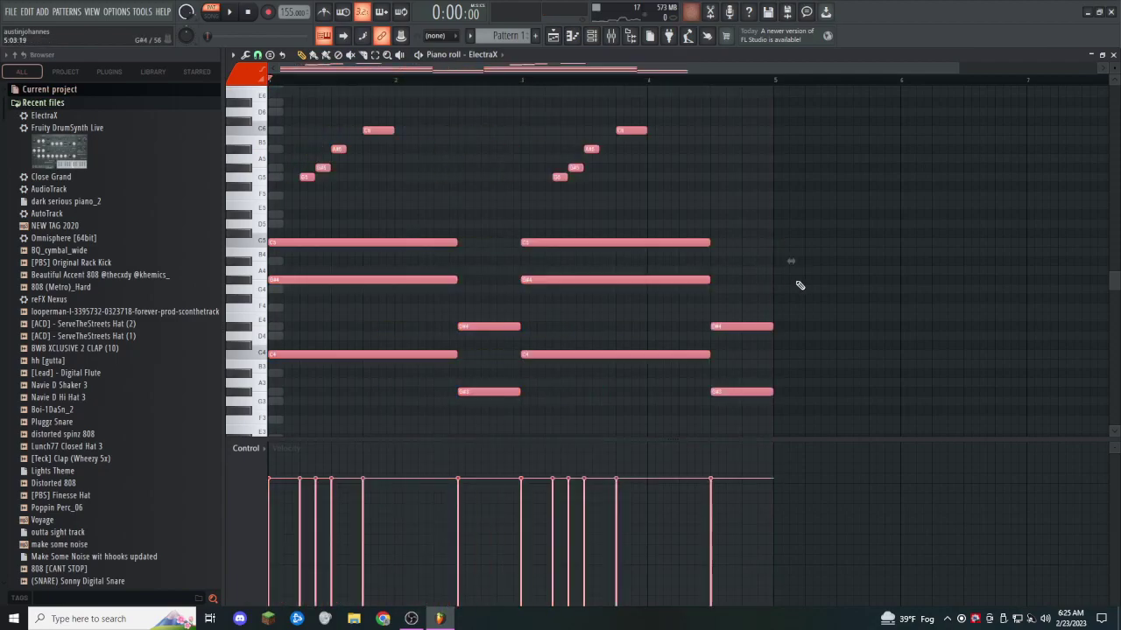
pyautogui.moveTo(732, 265); pyautogui.dragTo(549, 265)
pyautogui.hotkey('ctrl', 'b')
pyautogui.hotkey('ctrl', 'd')
pyautogui.press('space')
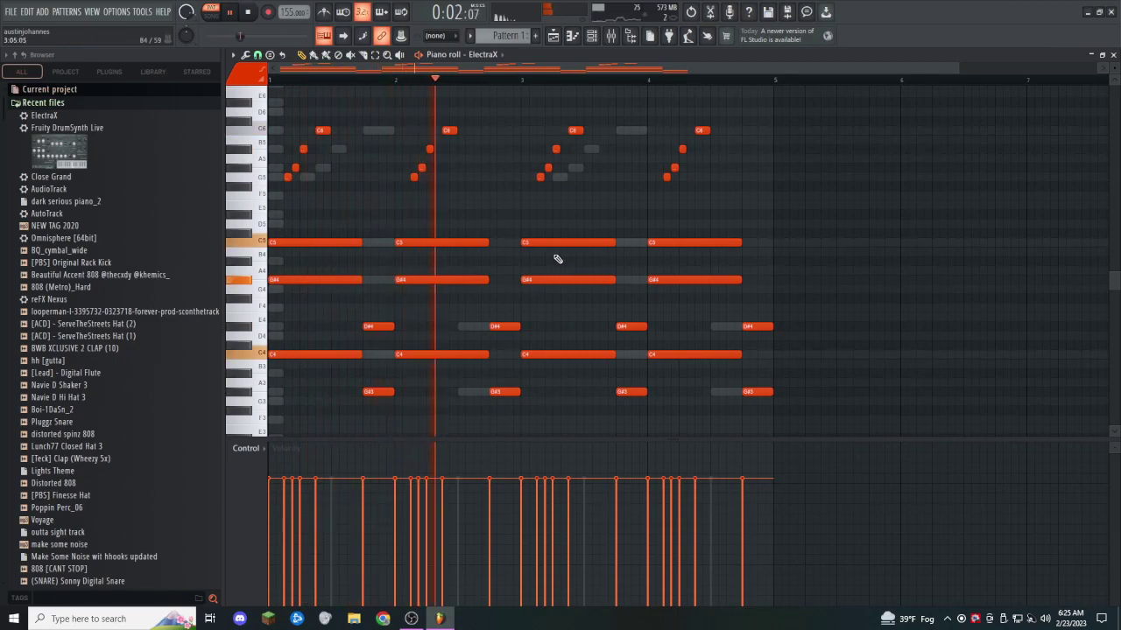
# Step: Lower the C6 melody notes in bars 3 and 4 of the ElectraX part to G#5 and play the pattern
pyautogui.click(610, 38)
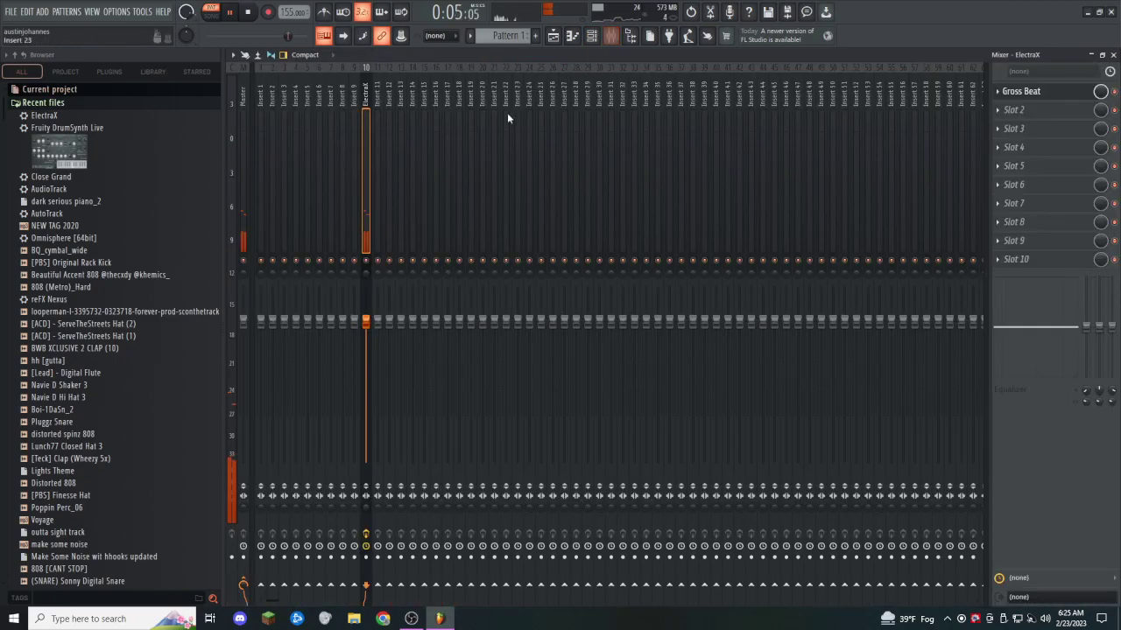
pyautogui.click(594, 37)
pyautogui.click(555, 161)
pyautogui.press('space')
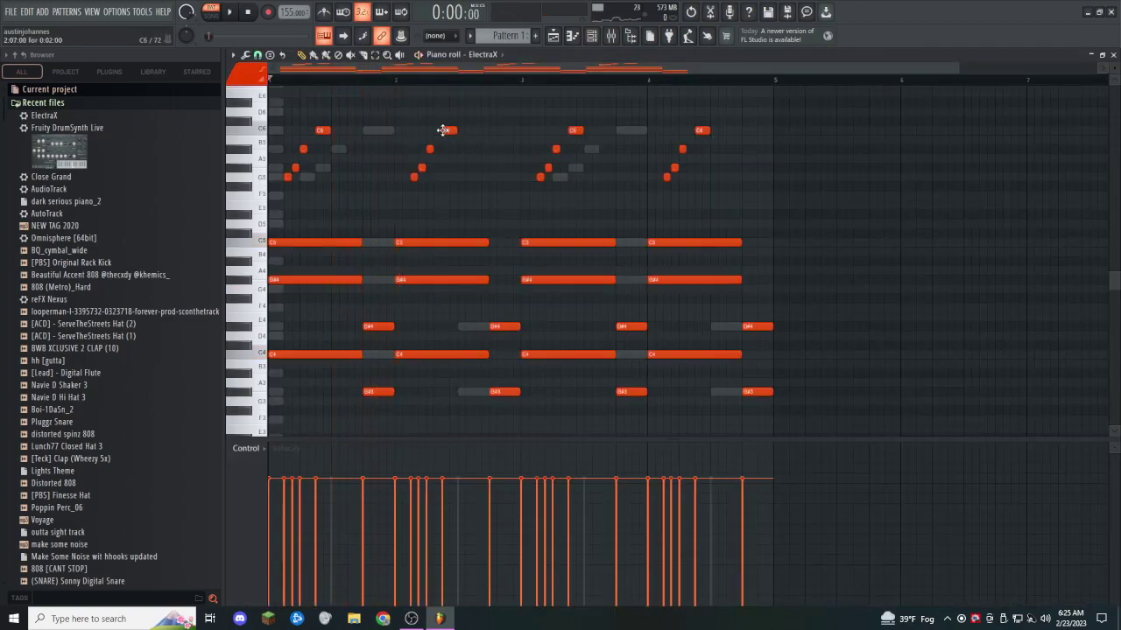
pyautogui.moveTo(450, 142)
pyautogui.mouseDown()
pyautogui.moveTo(452, 175)
pyautogui.moveTo(438, 143)
pyautogui.moveTo(448, 129)
pyautogui.mouseUp()
pyautogui.moveTo(697, 150); pyautogui.dragTo(697, 171)
pyautogui.moveTo(577, 155); pyautogui.dragTo(578, 172)
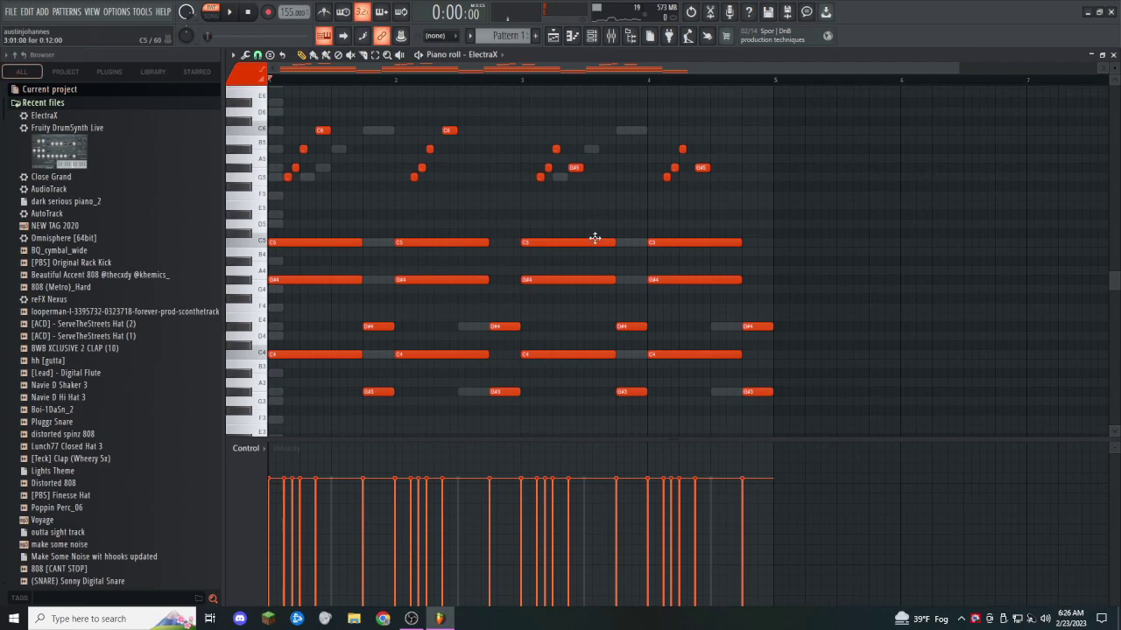
pyautogui.scroll(-1, 520, 257)
pyautogui.press('space')
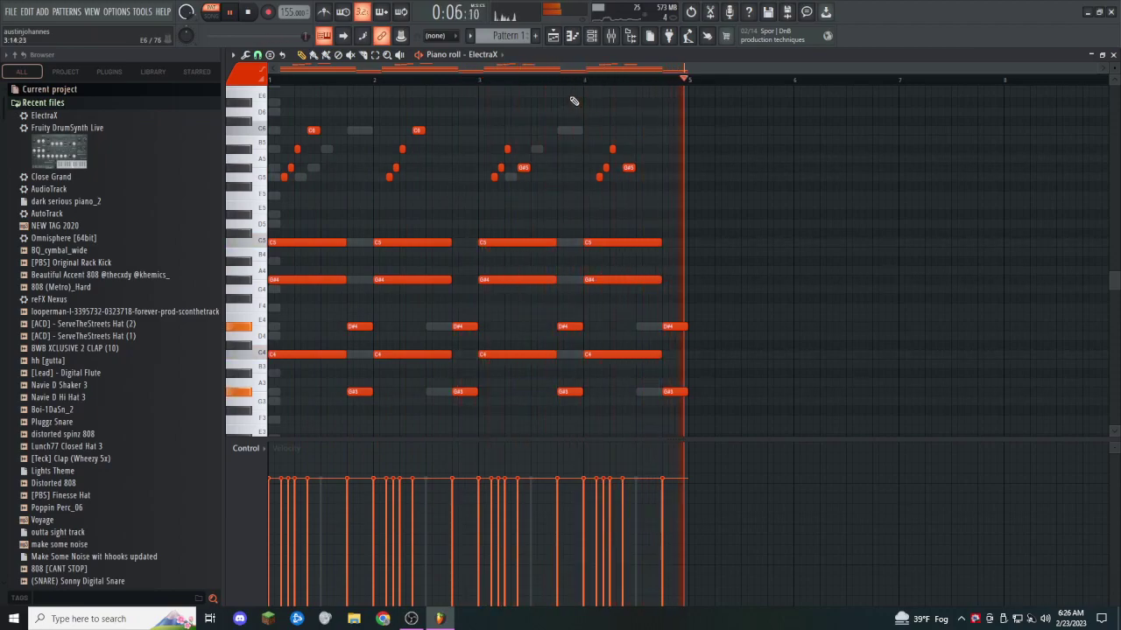
# Step: Try to render the ElectraX mixer track to an audio clip
pyautogui.click(612, 39)
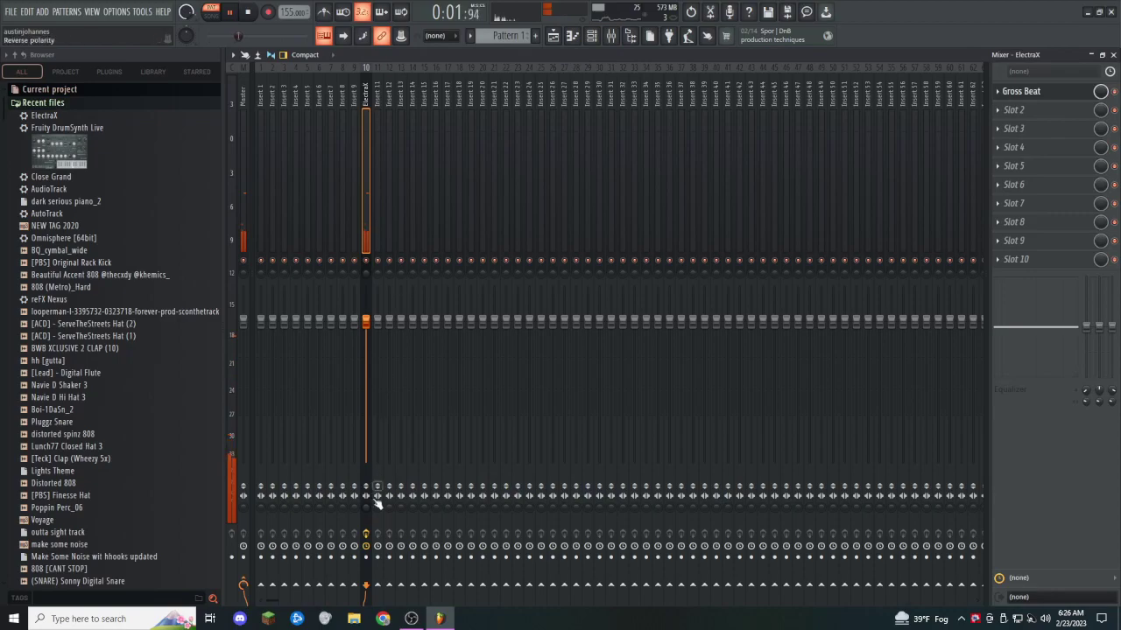
pyautogui.hotkey('alt', 'r')
pyautogui.click(649, 409)
# Step: Load Fruity Parametric EQ 2 in the ElectraX track's second effect slot and cut the low frequencies with band 1
pyautogui.click(366, 96)
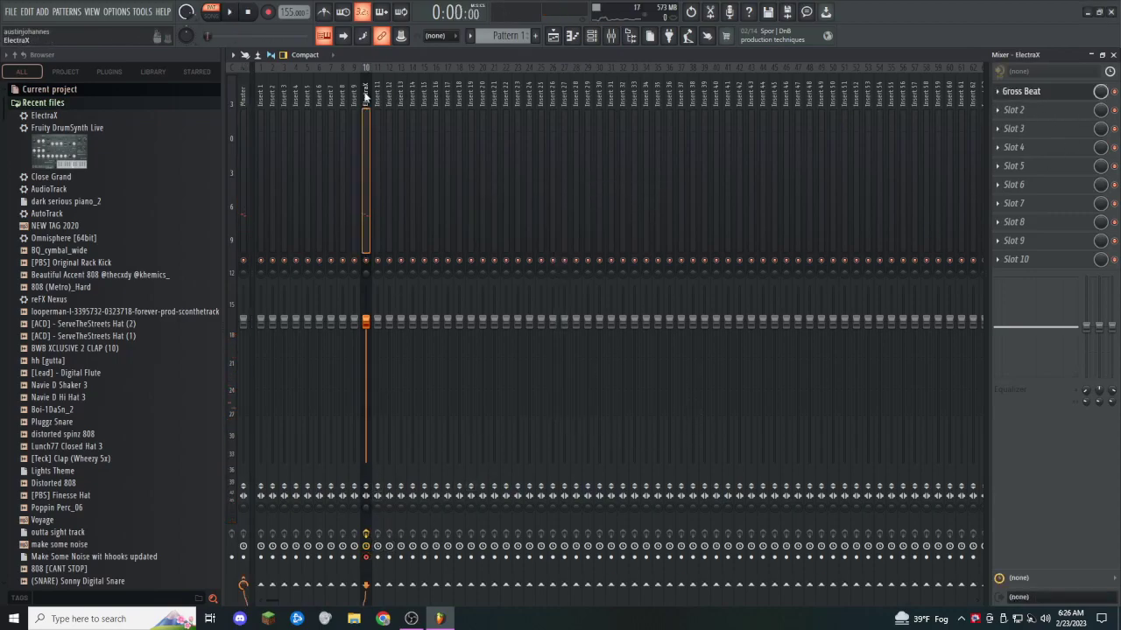
pyautogui.click(1060, 110)
pyautogui.click(825, 396)
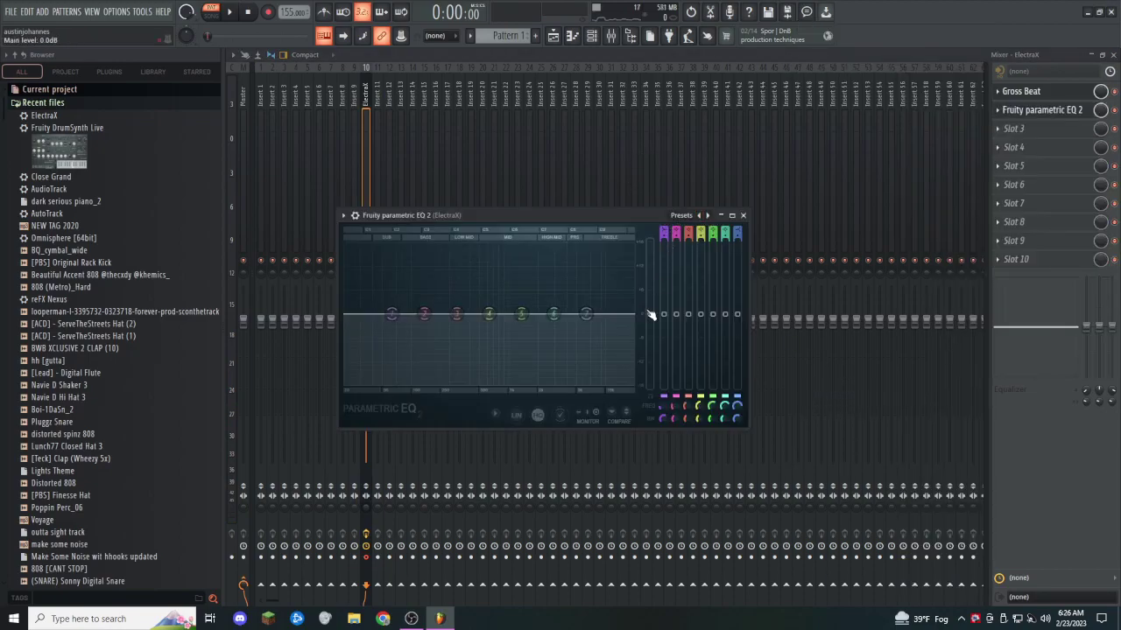
pyautogui.moveTo(391, 313); pyautogui.dragTo(443, 383)
pyautogui.press('space')
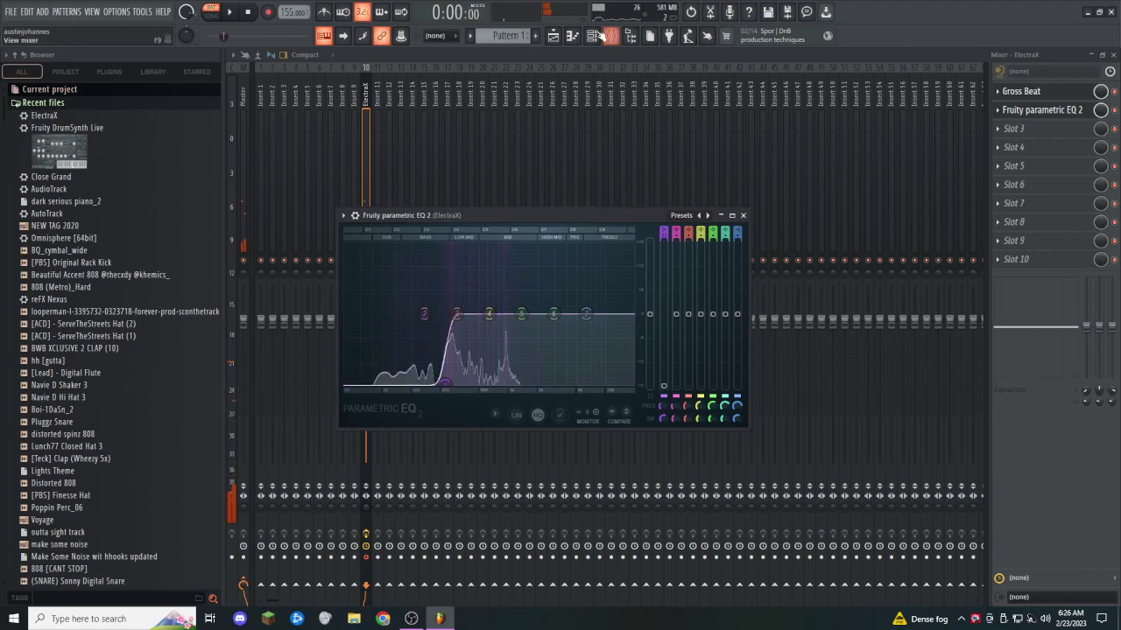
pyautogui.press('space')
# Step: Transpose all ElectraX notes up two semitones and play the pattern
pyautogui.press('F6')
pyautogui.click(542, 166)
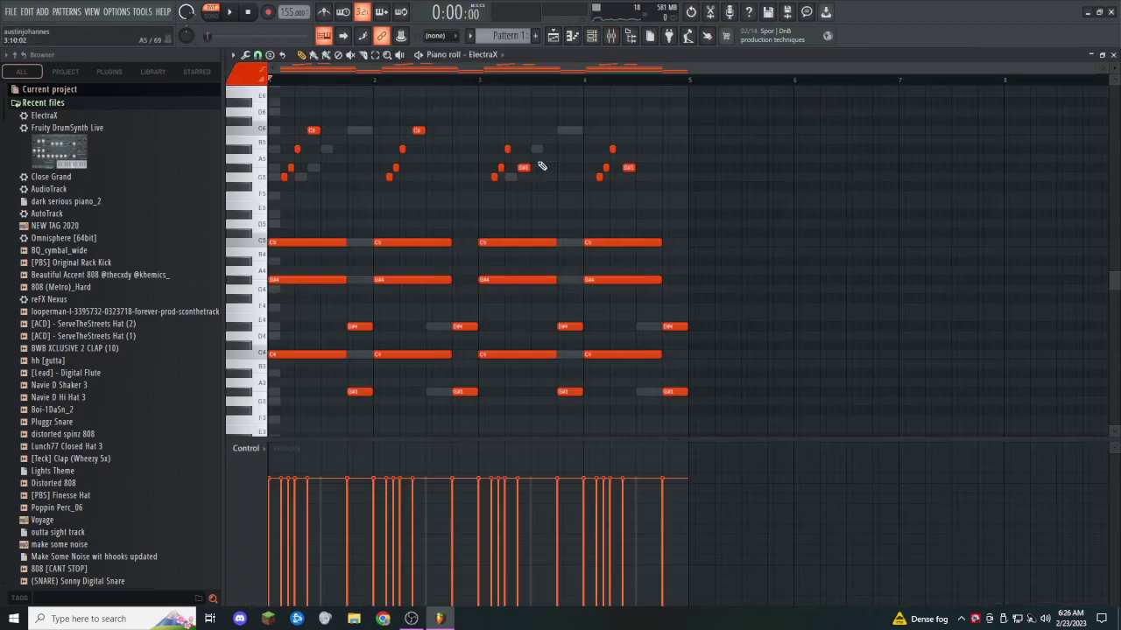
pyautogui.press('Up')
pyautogui.press('Up')
pyautogui.press('space')
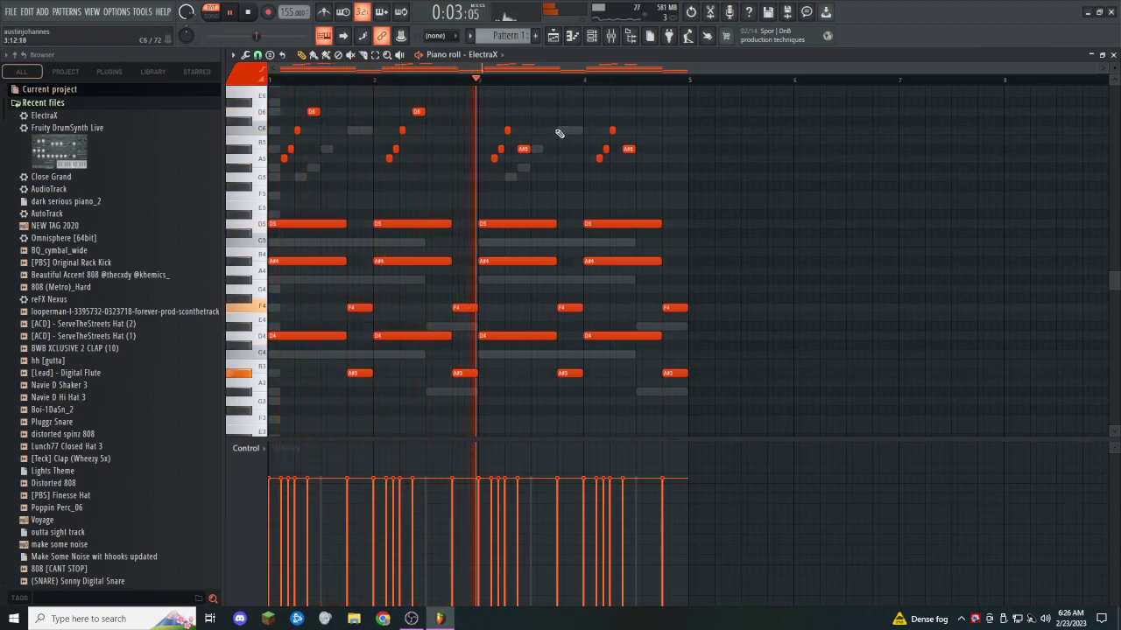
# Step: Reshape the ElectraX EQ during playback, lowering bands 2, 3 and 5 and raising band 4
pyautogui.click(613, 36)
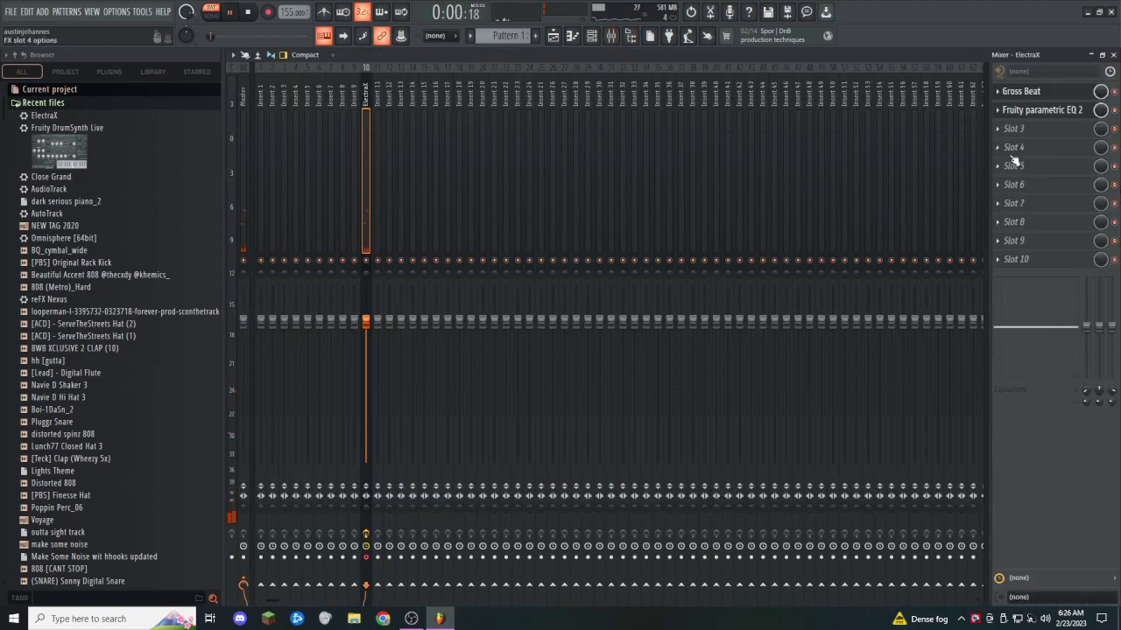
pyautogui.click(1035, 112)
pyautogui.press('space')
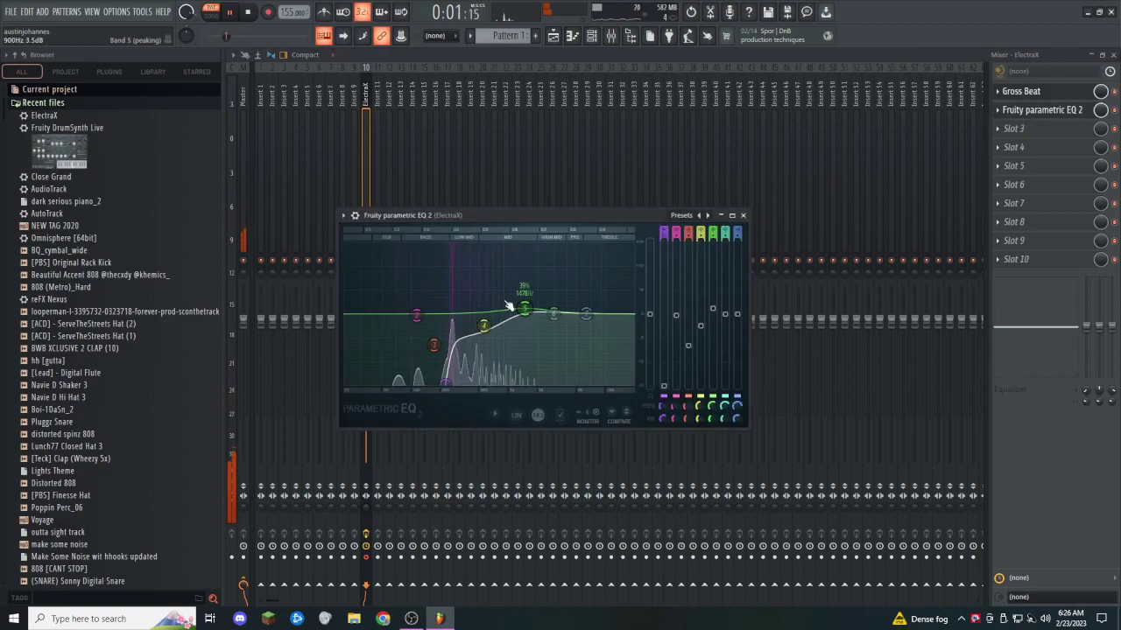
pyautogui.moveTo(525, 320); pyautogui.dragTo(397, 332)
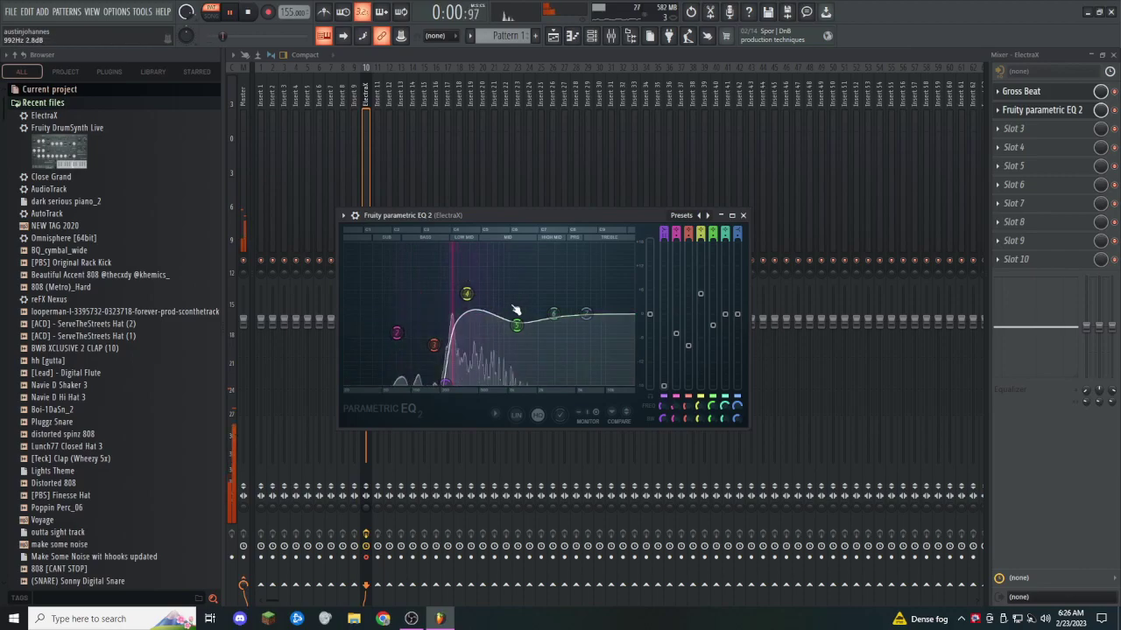
# Step: Stop playback and render the armed ElectraX mixer track to a four-bar WAV clip
pyautogui.click(369, 138)
pyautogui.press('space')
pyautogui.hotkey('alt', 'r')
pyautogui.click(647, 409)
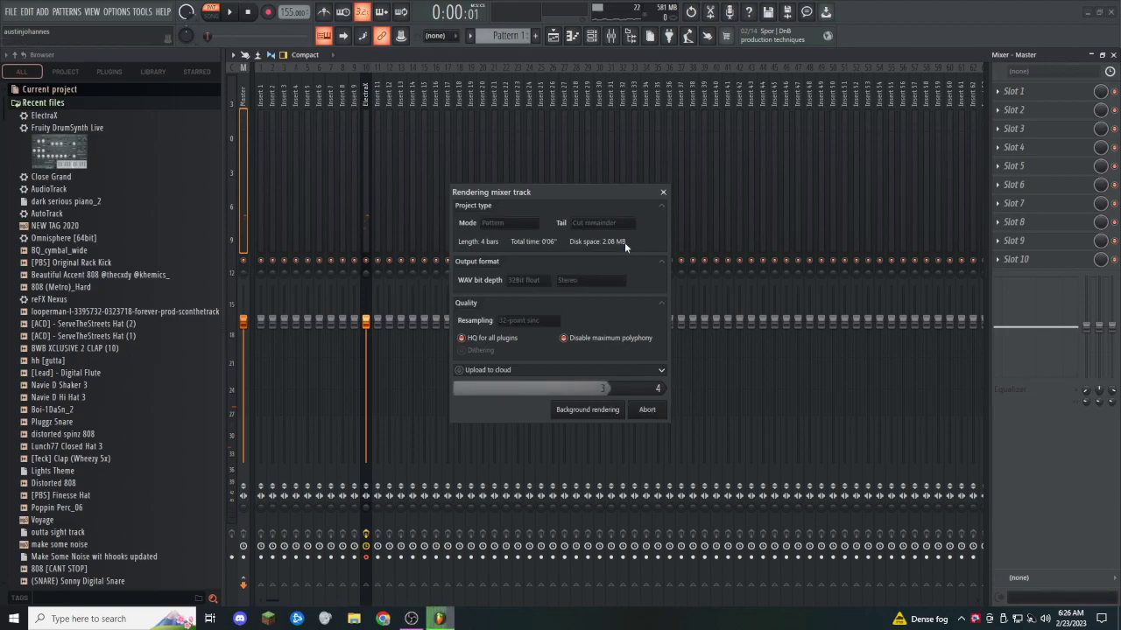
# Step: Place the rendered ElectraX clip at bar 1 of Track 1 and set its time-stretching mode to Stretch
pyautogui.click(553, 36)
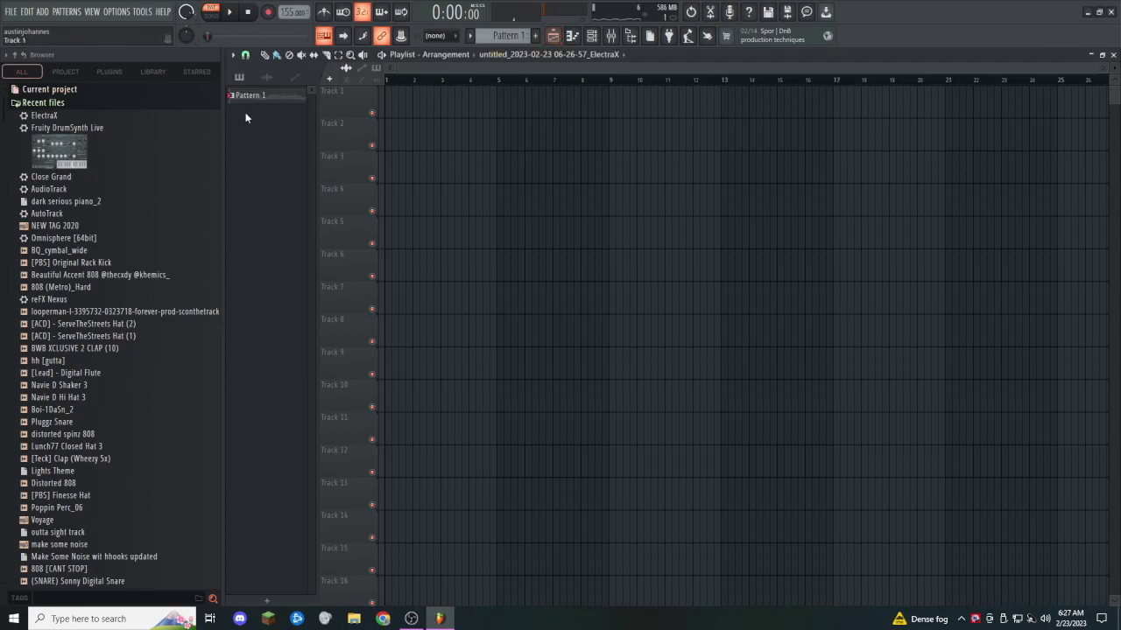
pyautogui.moveTo(254, 93); pyautogui.dragTo(426, 111)
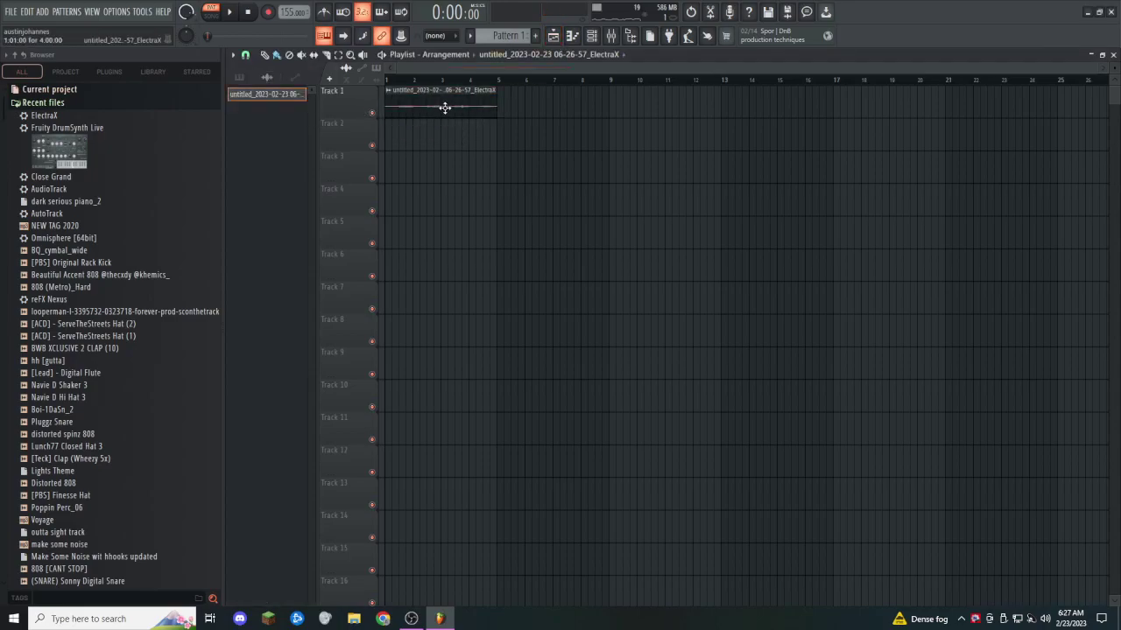
pyautogui.doubleClick(473, 105)
pyautogui.click(580, 244)
pyautogui.click(596, 276)
pyautogui.moveTo(535, 250); pyautogui.dragTo(535, 229)
# Step: Place Pattern 1 at bar 1 of Track 2 and play it together with the audio clip
pyautogui.click(240, 77)
pyautogui.moveTo(248, 95); pyautogui.dragTo(416, 133)
pyautogui.click(592, 36)
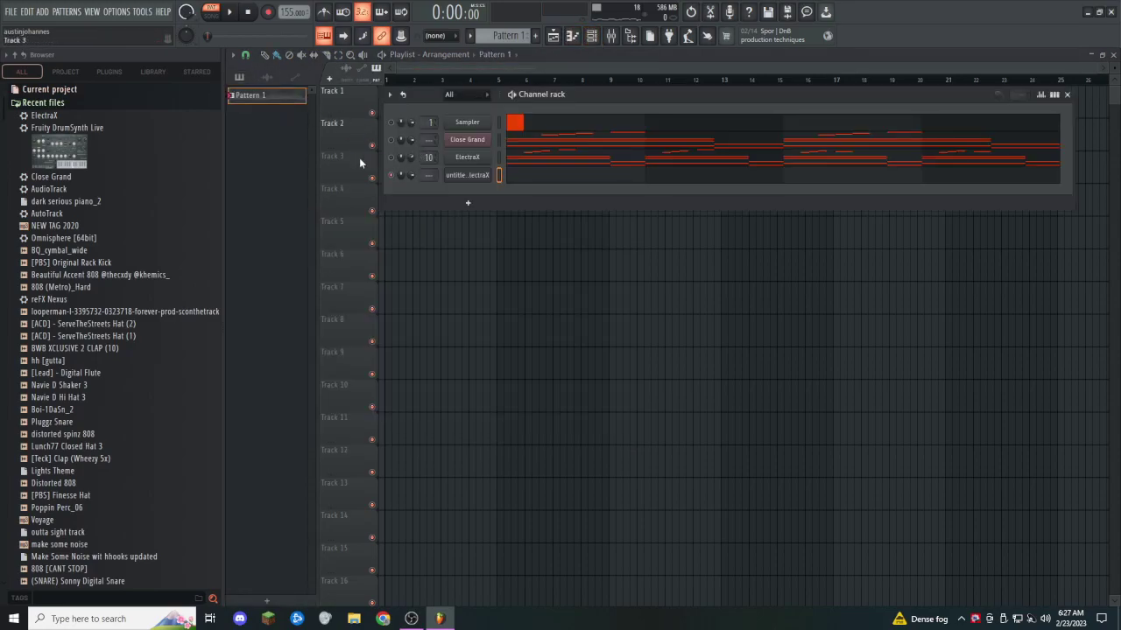
pyautogui.click(55, 104)
pyautogui.scroll(-6, 88, 245)
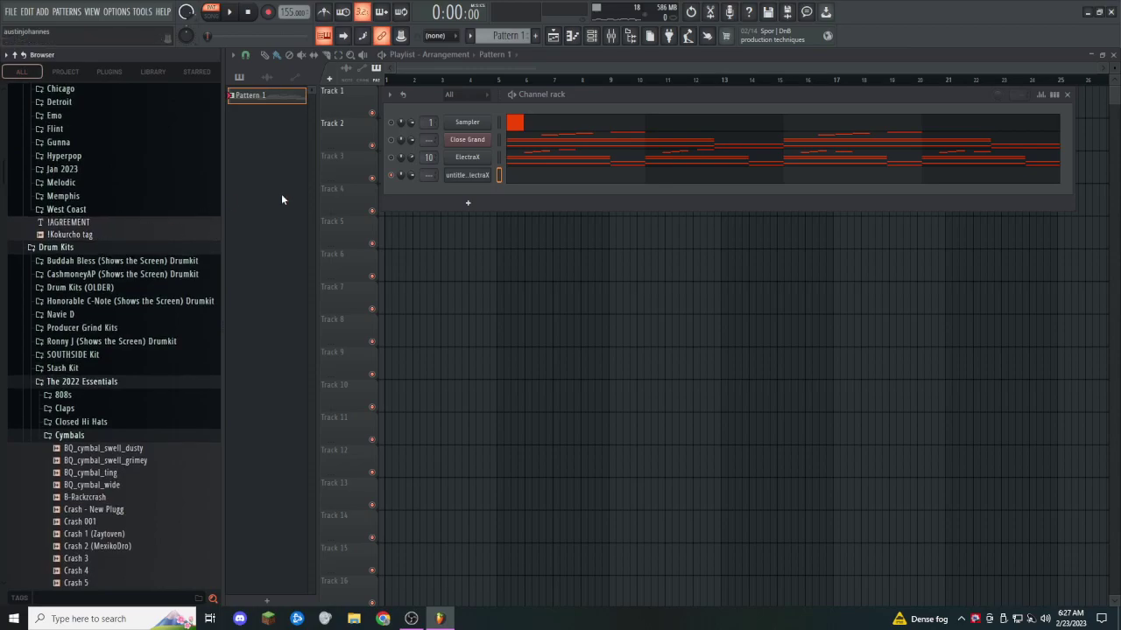
pyautogui.click(407, 81)
pyautogui.press('space')
# Step: Route the rendered ElectraX audio clip to mixer track 13 and select that track
pyautogui.doubleClick(406, 111)
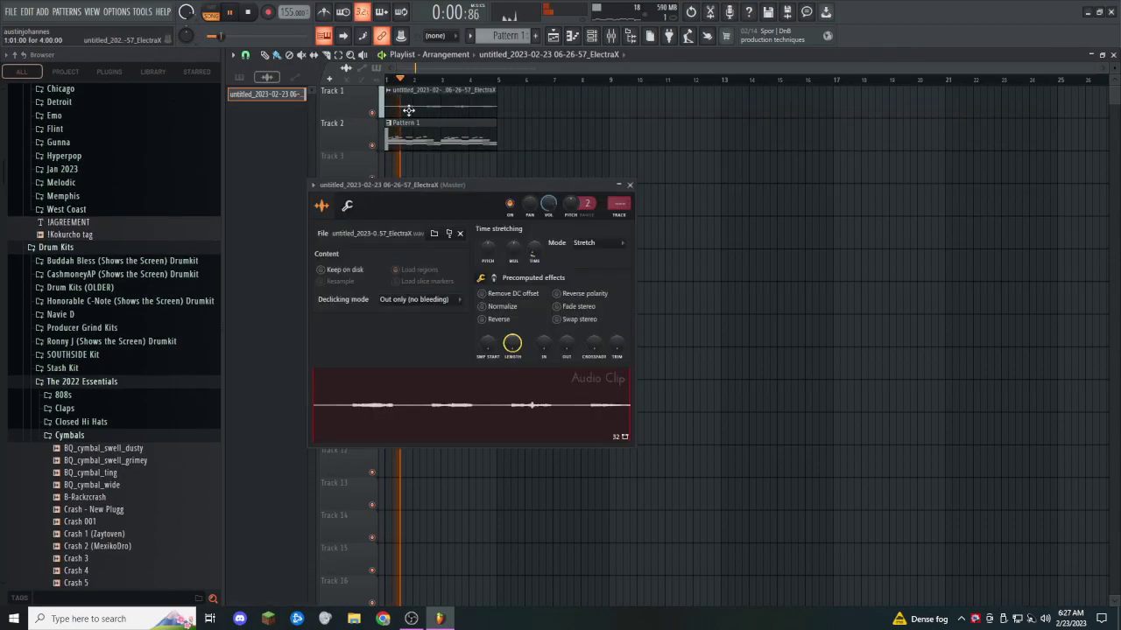
pyautogui.press('Escape')
pyautogui.click(613, 39)
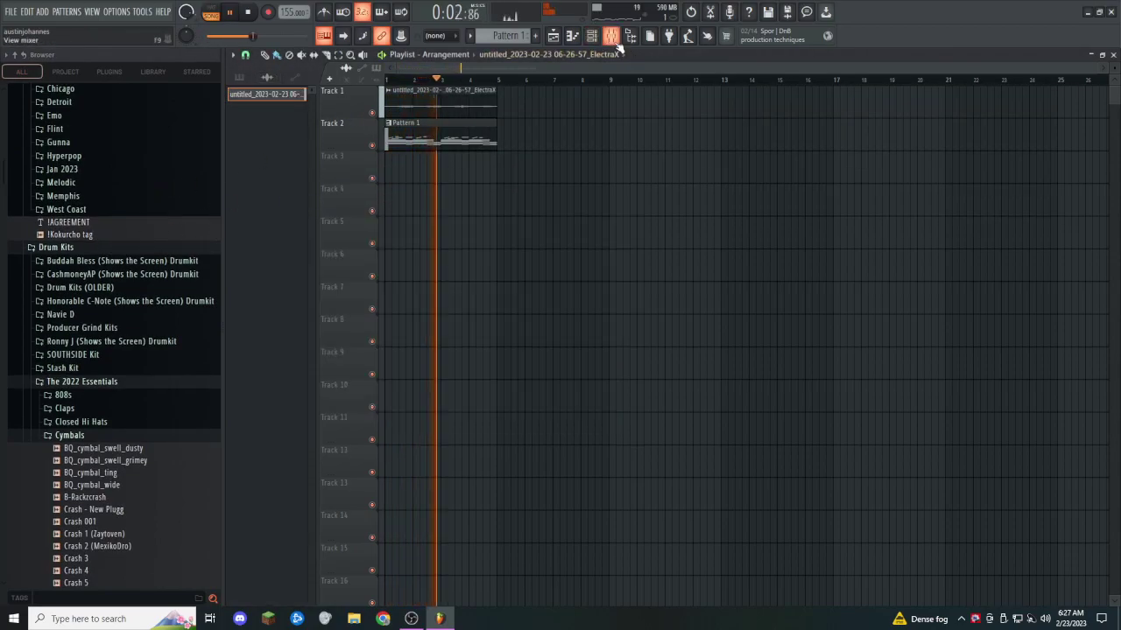
pyautogui.press('space')
pyautogui.click(557, 38)
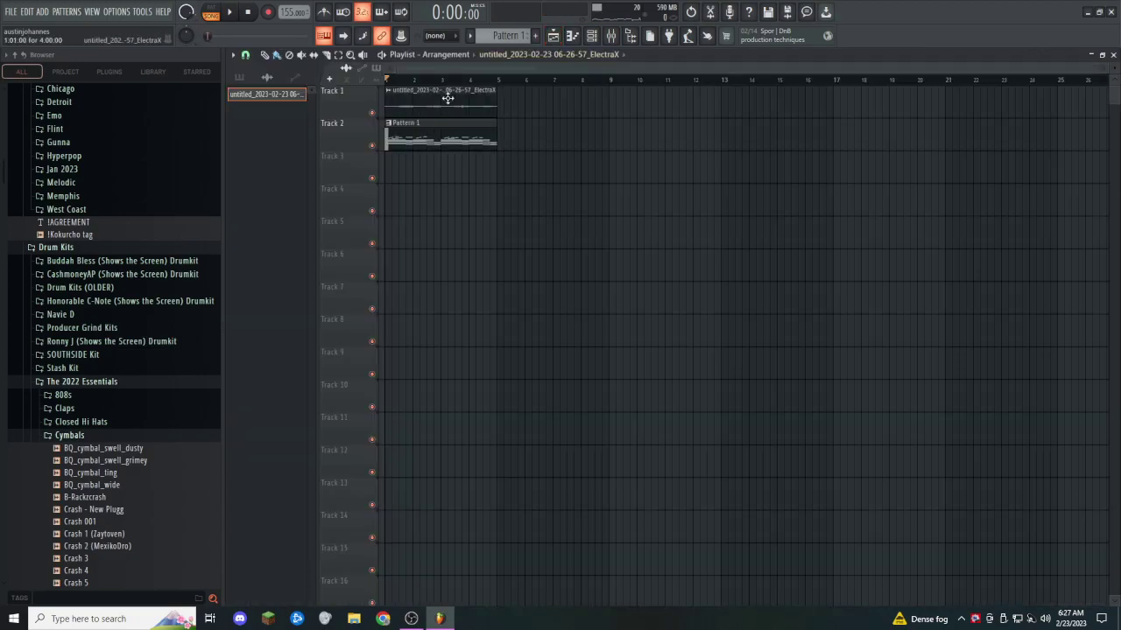
pyautogui.click(611, 36)
pyautogui.click(404, 93)
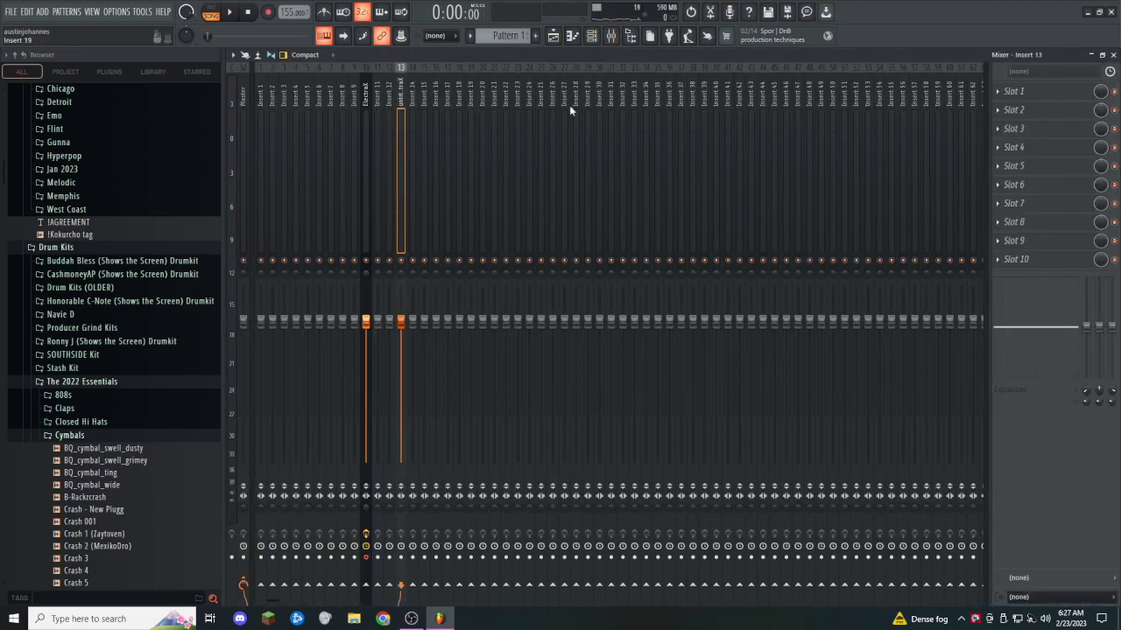
# Step: Load Fruity Delay 3 in the first effect slot of mixer track 13 and lower its mix level to 29%
pyautogui.click(1014, 91)
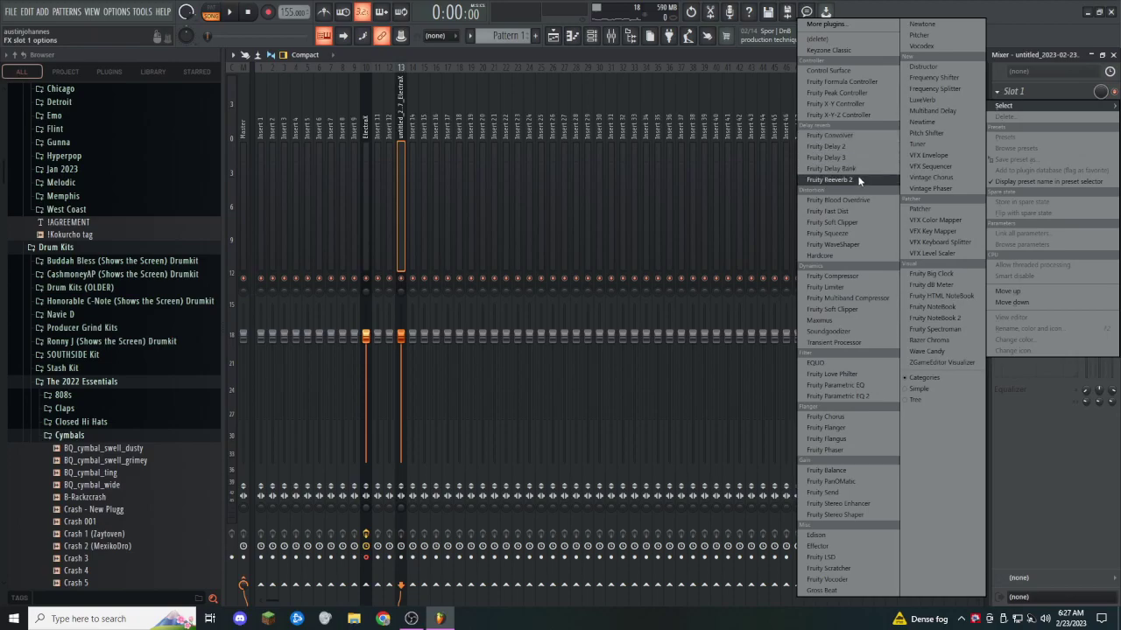
pyautogui.click(840, 157)
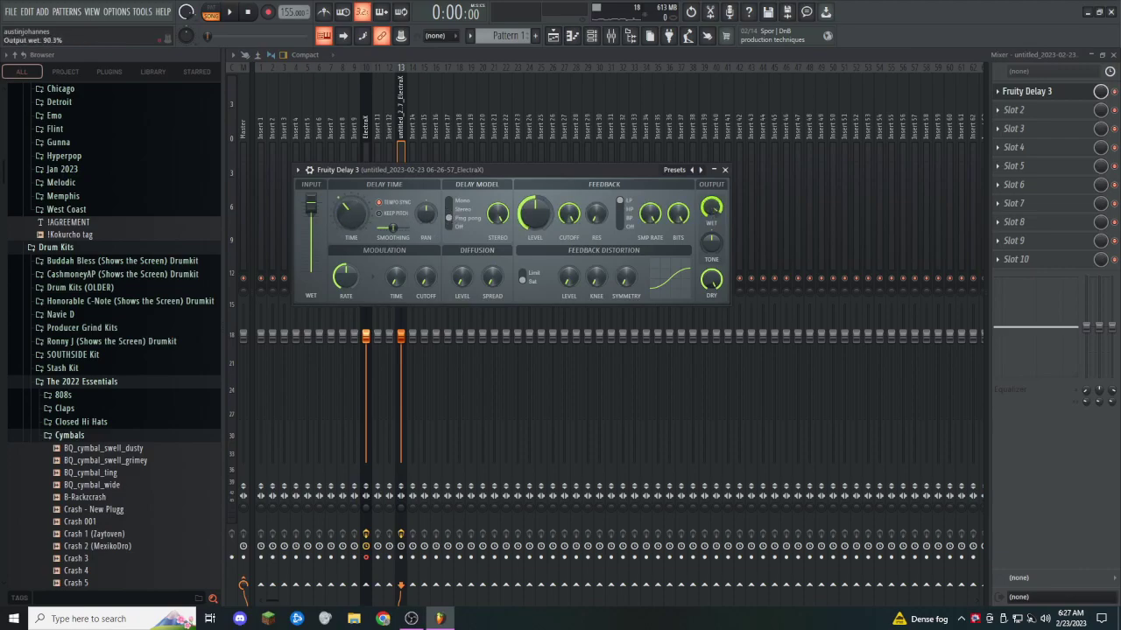
pyautogui.moveTo(1100, 92); pyautogui.dragTo(1100, 122)
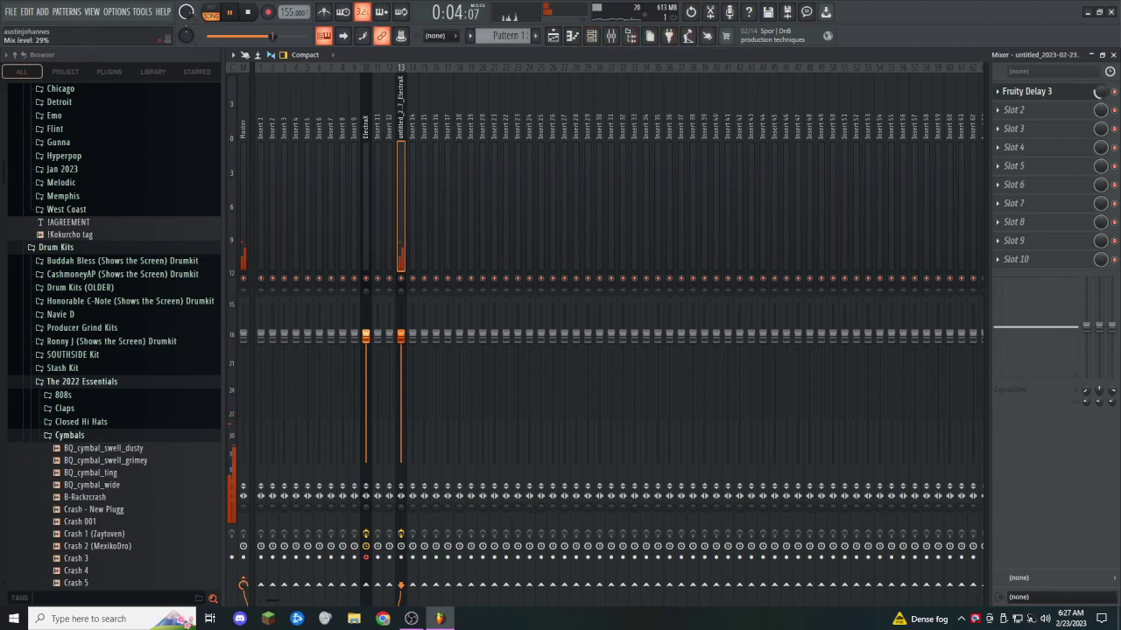
# Step: Load ValhallaSupermassive in the second effect slot of mixer track 13
pyautogui.click(1056, 119)
pyautogui.click(848, 71)
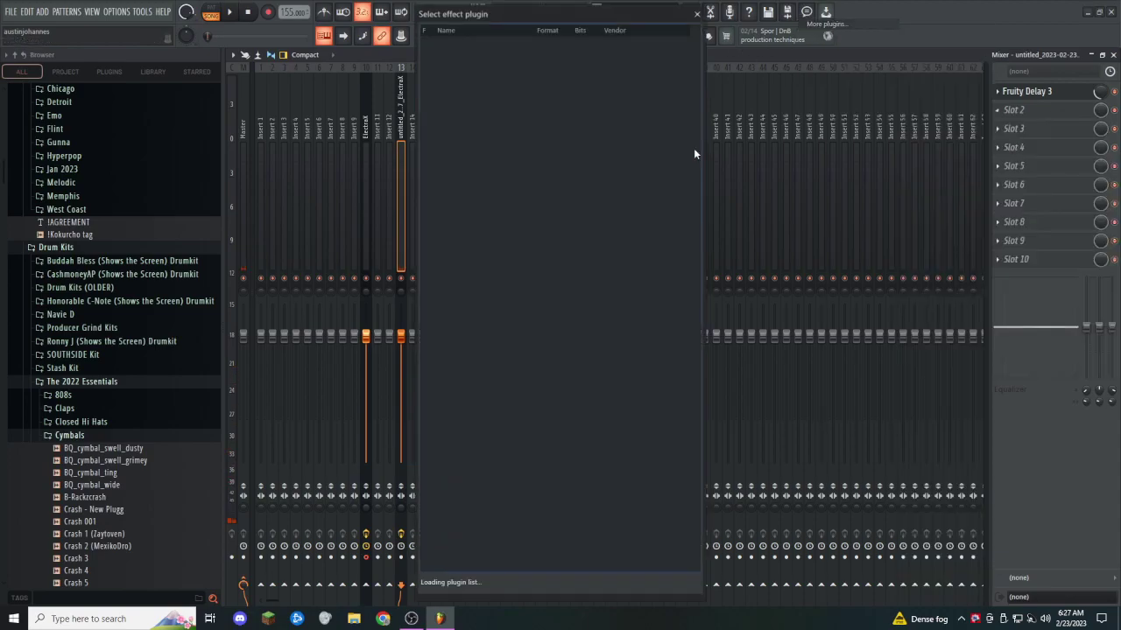
pyautogui.scroll(-12, 558, 274)
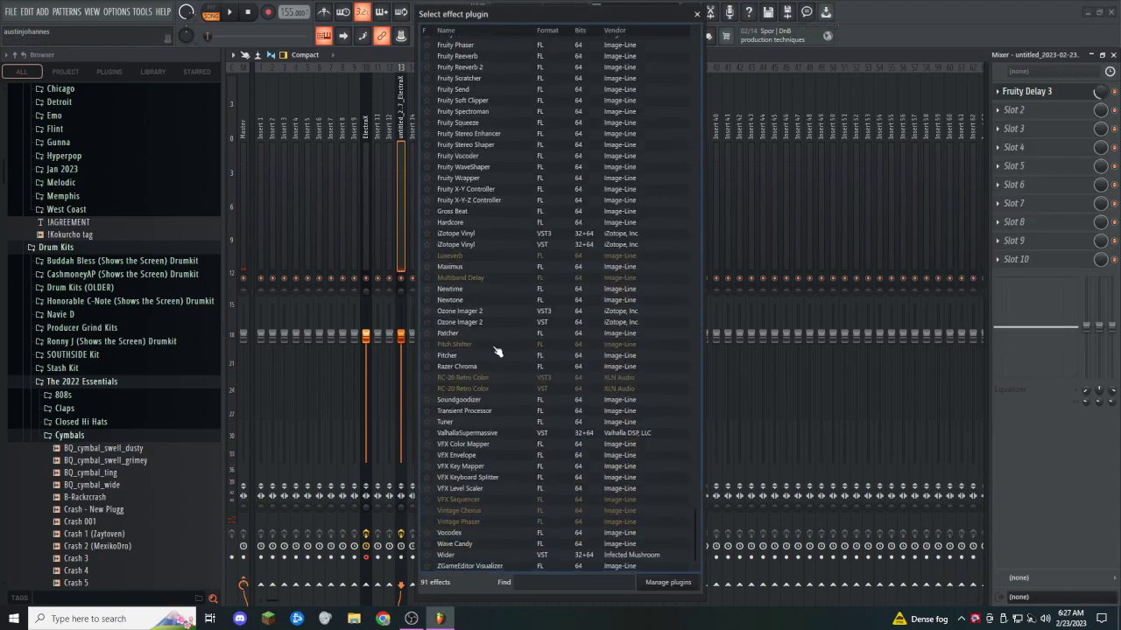
pyautogui.doubleClick(487, 433)
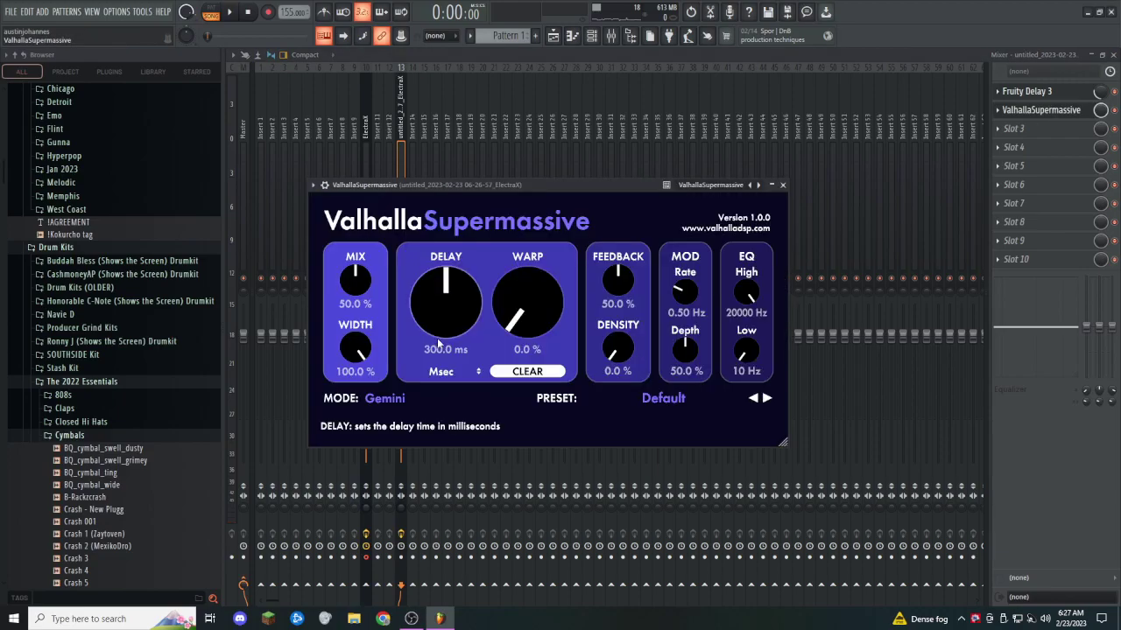
# Step: Load the Reverse Eighth-Note preset from the echo presets in ValhallaSupermassive
pyautogui.click(366, 399)
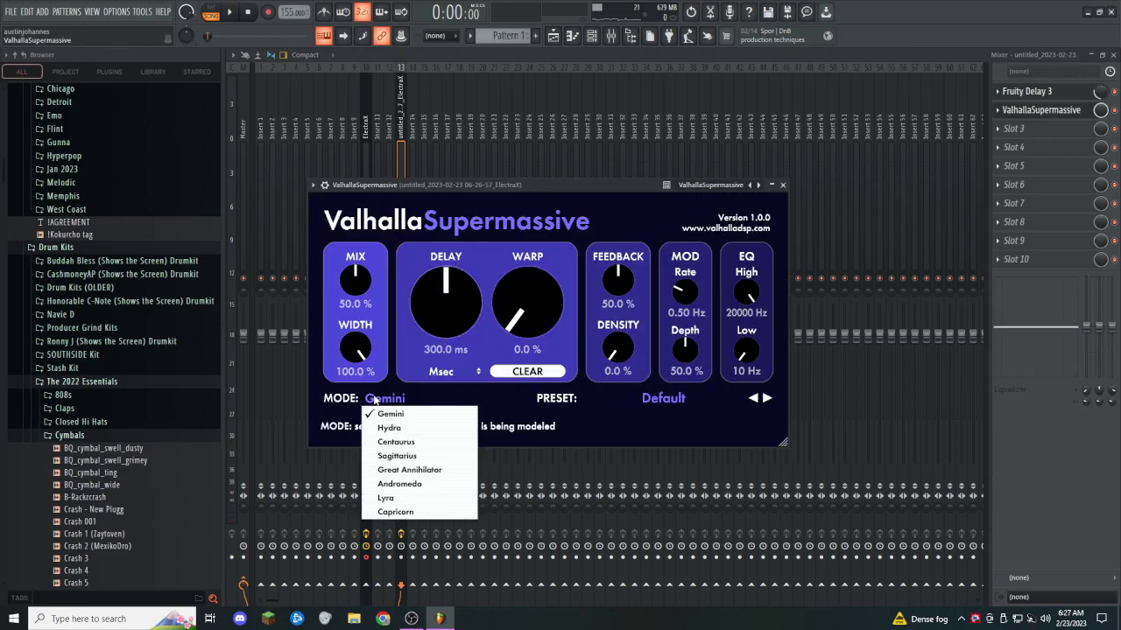
pyautogui.click(663, 397)
pyautogui.moveTo(648, 519)
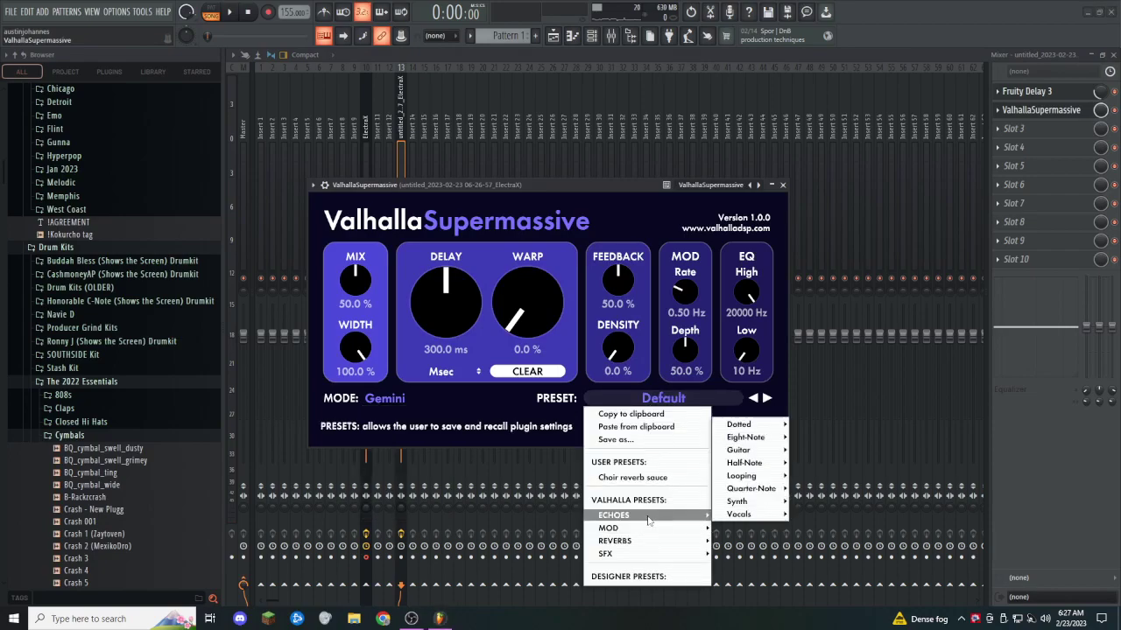
pyautogui.moveTo(753, 488)
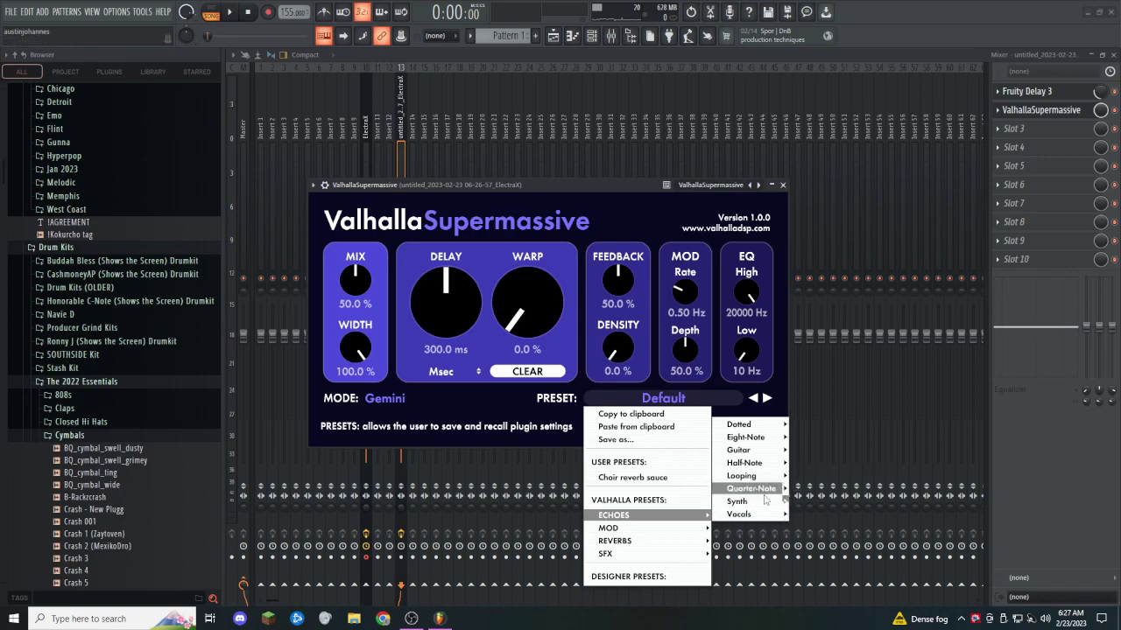
pyautogui.click(826, 493)
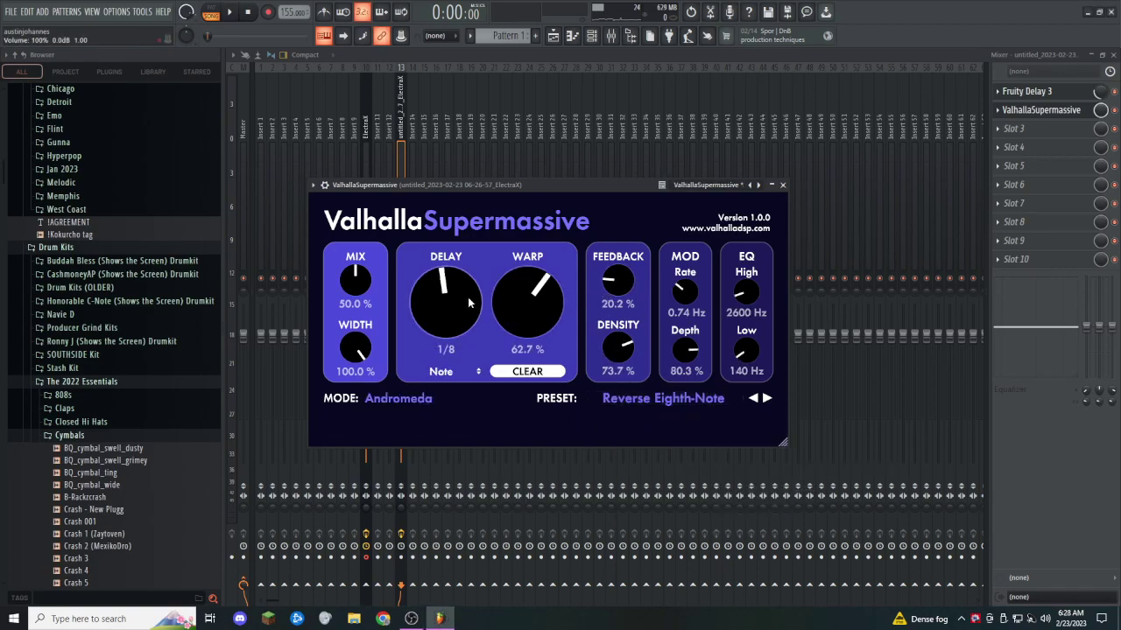
# Step: Lower ValhallaSupermassive's mix to 19.6% and its slot mix level to 56% while the song plays
pyautogui.moveTo(352, 278); pyautogui.dragTo(345, 328)
pyautogui.press('space')
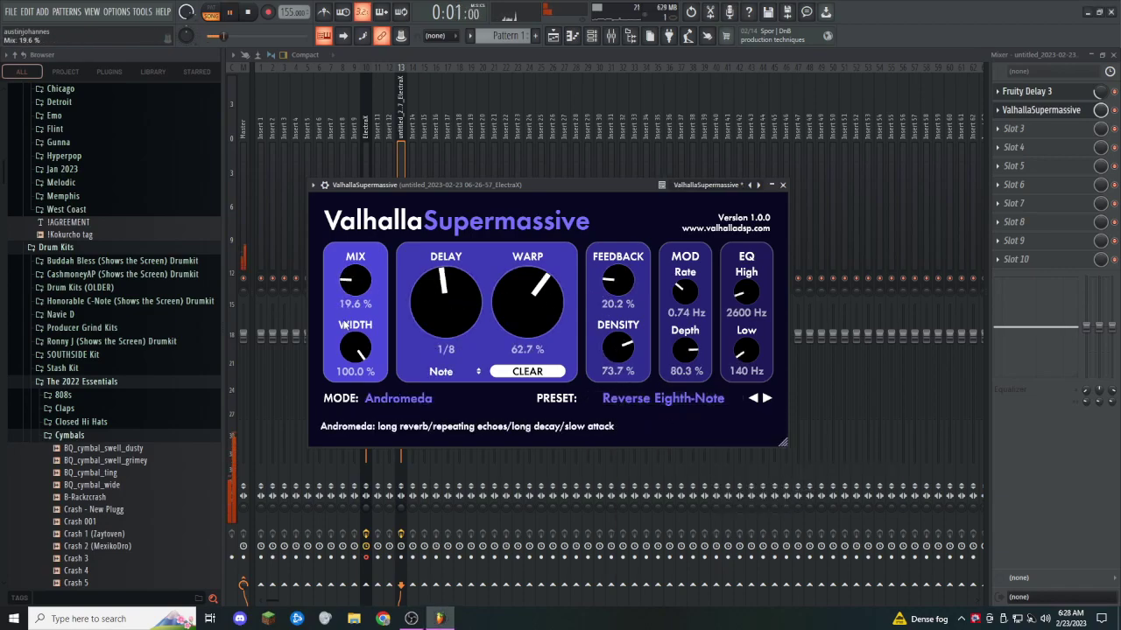
pyautogui.moveTo(1099, 111); pyautogui.dragTo(1098, 144)
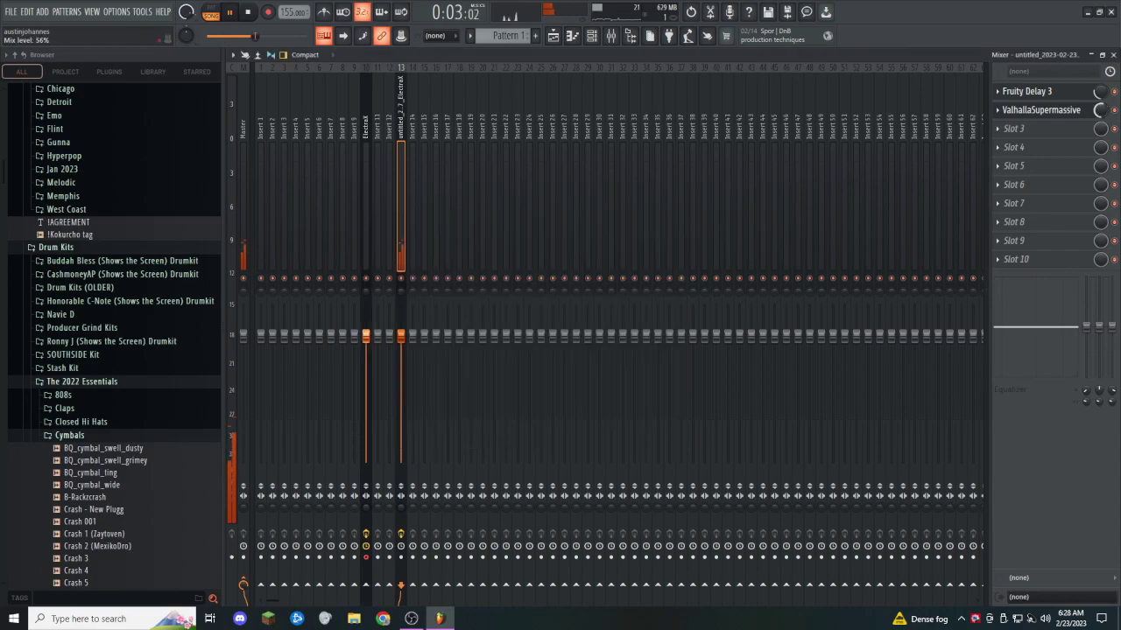
# Step: Stop playback and load the RC-20 Retro Color VST in the third effect slot of mixer track 13
pyautogui.click(1044, 127)
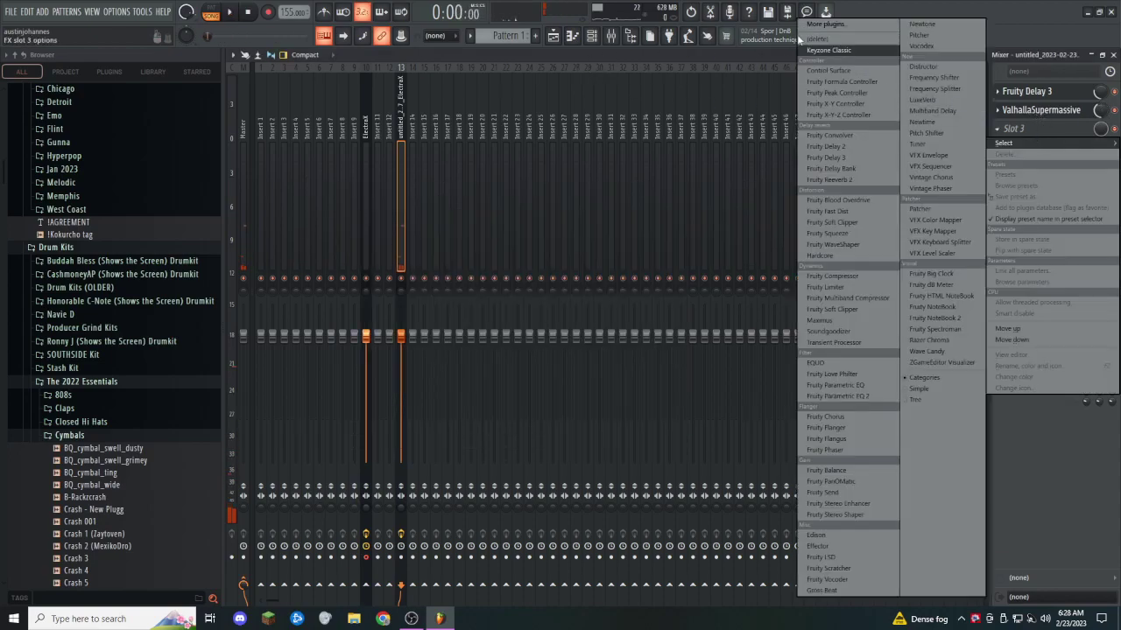
pyautogui.click(845, 24)
pyautogui.scroll(-10, 561, 350)
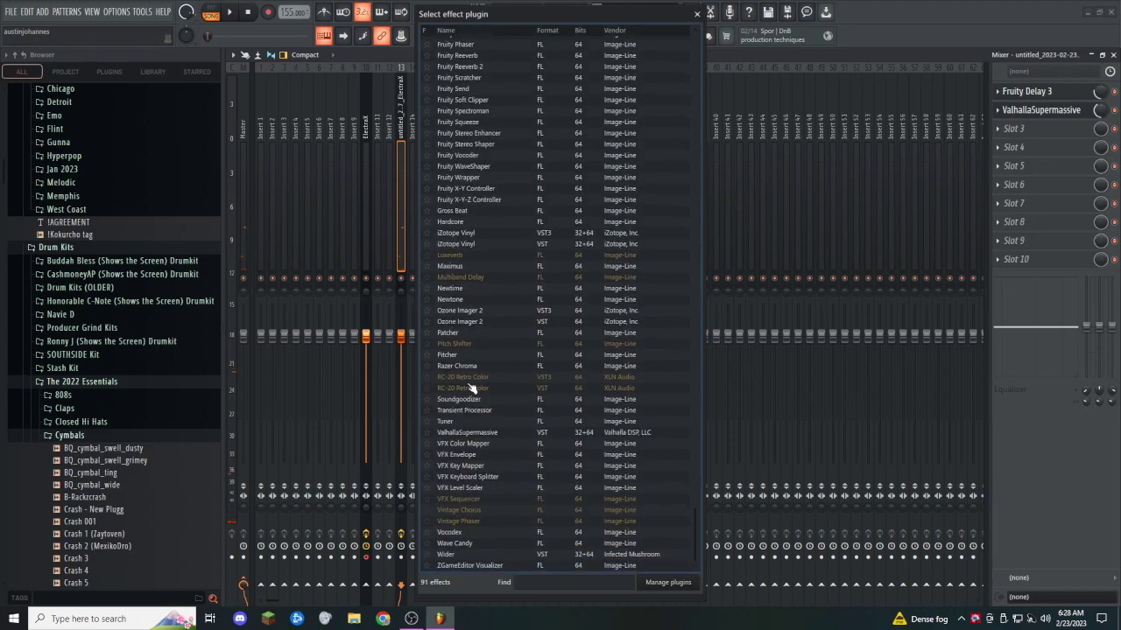
pyautogui.doubleClick(468, 388)
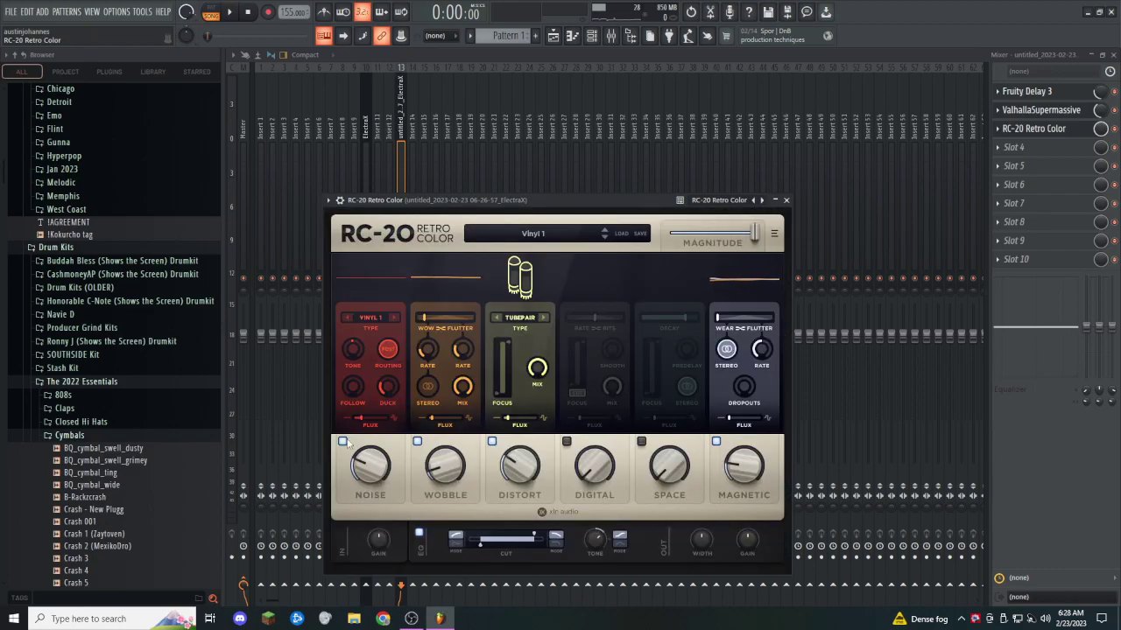
# Step: Disable the Noise module in RC-20 Retro Color and set the Wobble wow/flutter balance to 24%
pyautogui.click(342, 442)
pyautogui.moveTo(425, 318); pyautogui.dragTo(430, 317)
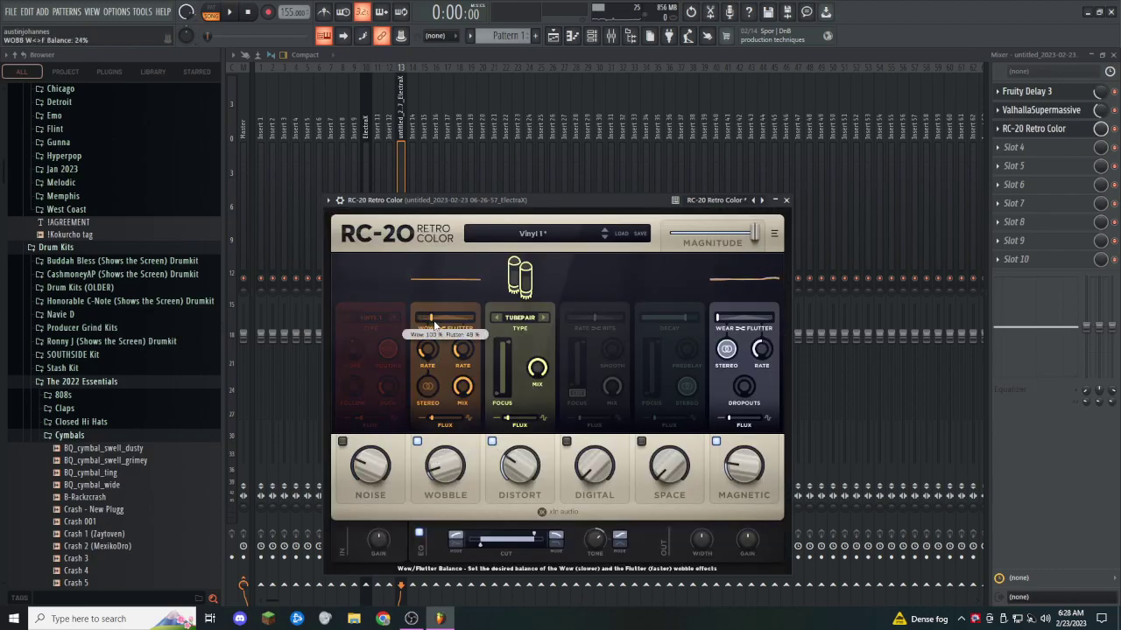
# Step: Enable RC-20's Space module and raise its amount, with the predelay at 0 ms
pyautogui.click(640, 442)
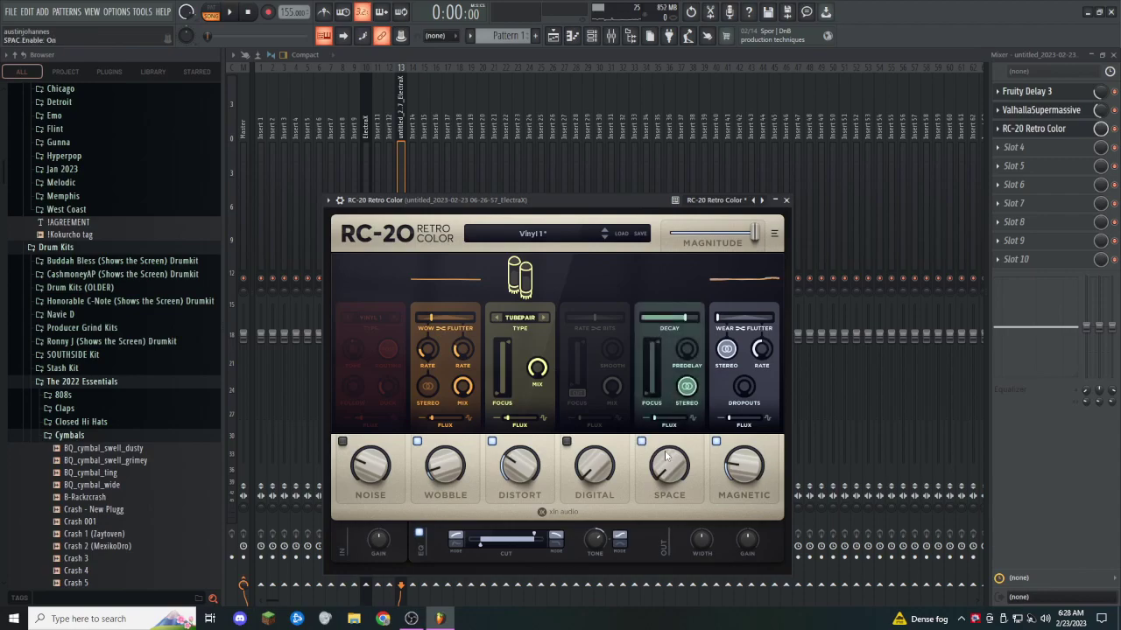
pyautogui.moveTo(663, 459); pyautogui.dragTo(662, 454)
pyautogui.click(683, 345)
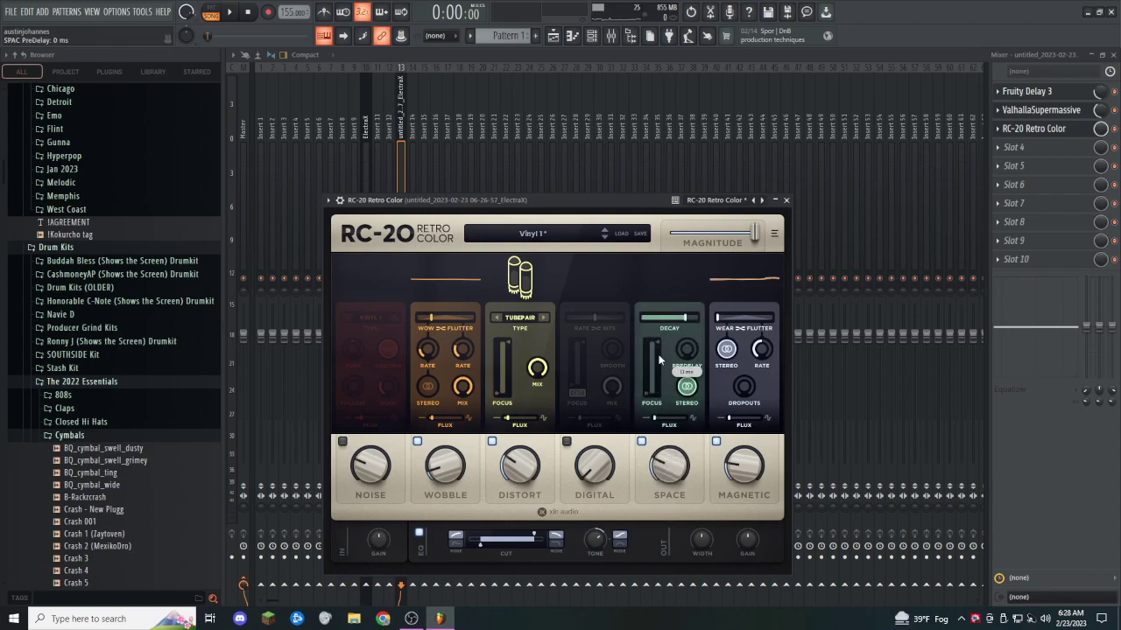
pyautogui.moveTo(664, 474)
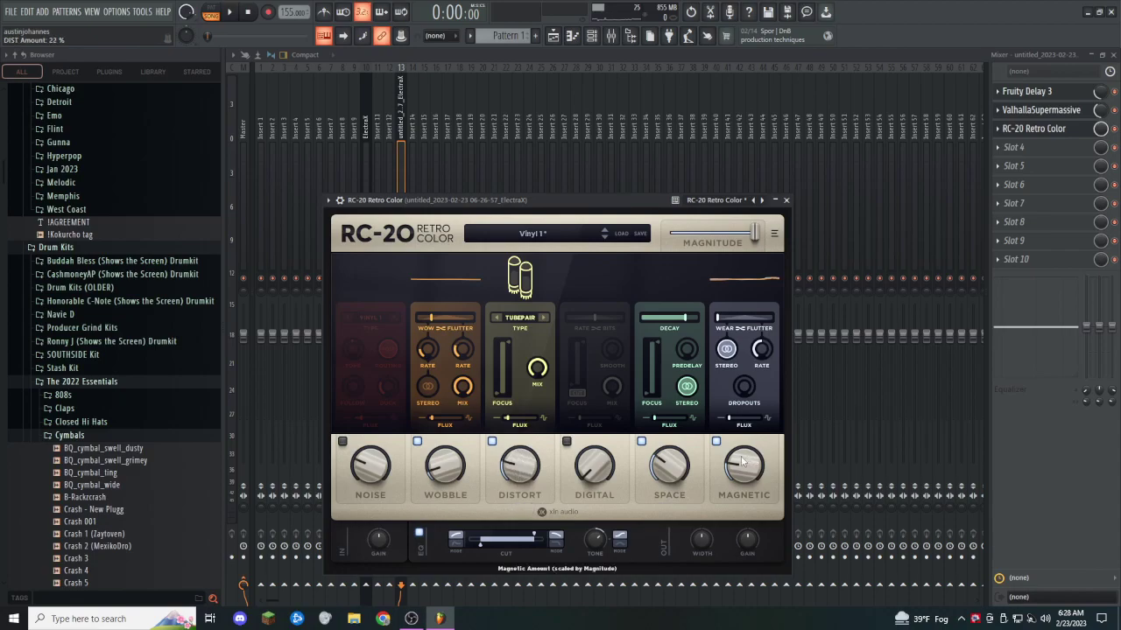
# Step: Disable the Magnetic module and adjust the Distort and Space amounts during playback, with Space at 28%
pyautogui.click(717, 443)
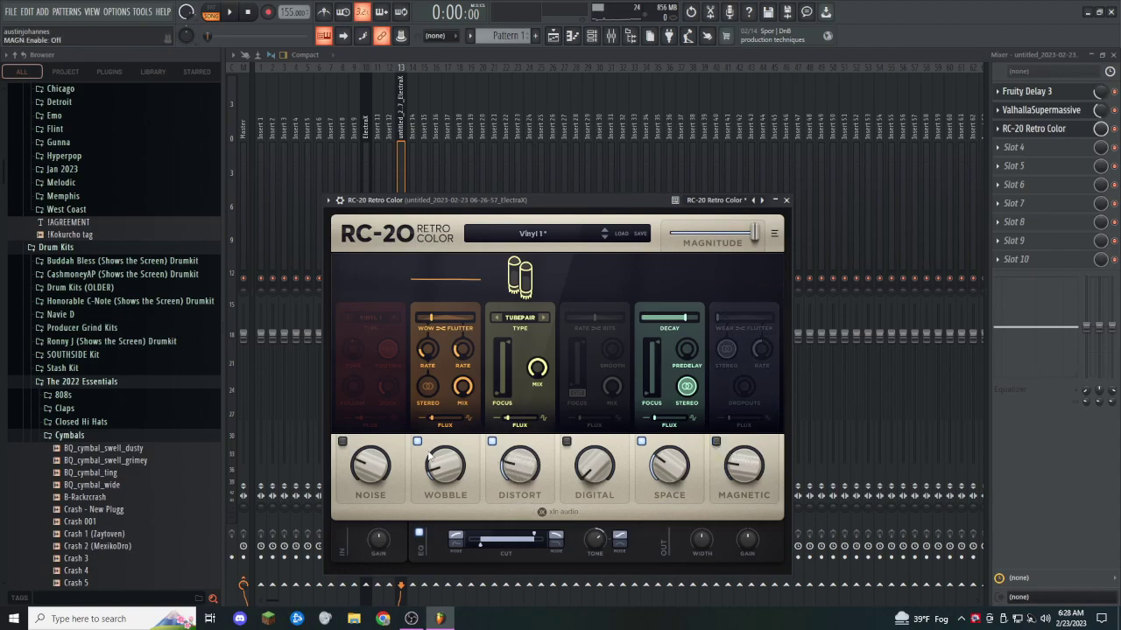
pyautogui.moveTo(525, 481); pyautogui.dragTo(525, 464)
pyautogui.press('space')
pyautogui.moveTo(667, 464)
pyautogui.mouseDown()
pyautogui.moveTo(670, 446)
pyautogui.moveTo(663, 473)
pyautogui.mouseUp()
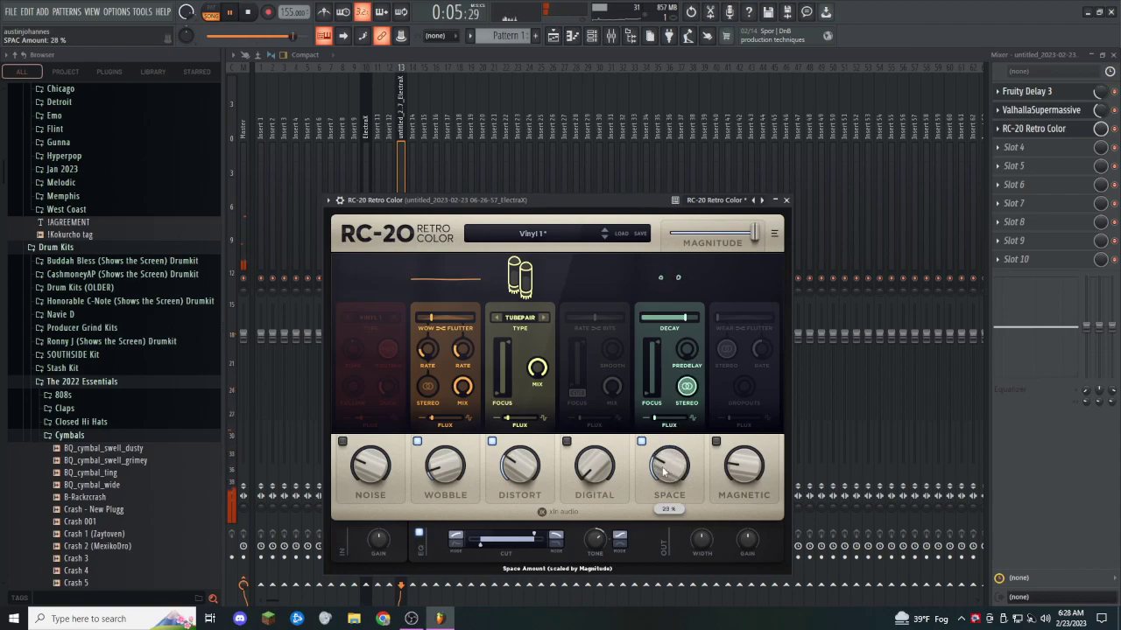
# Step: Stop playback, reopen RC-20 on mixer track 13 and raise its Space amount strongly
pyautogui.click(400, 132)
pyautogui.press('space')
pyautogui.click(366, 569)
pyautogui.click(402, 263)
pyautogui.click(1031, 129)
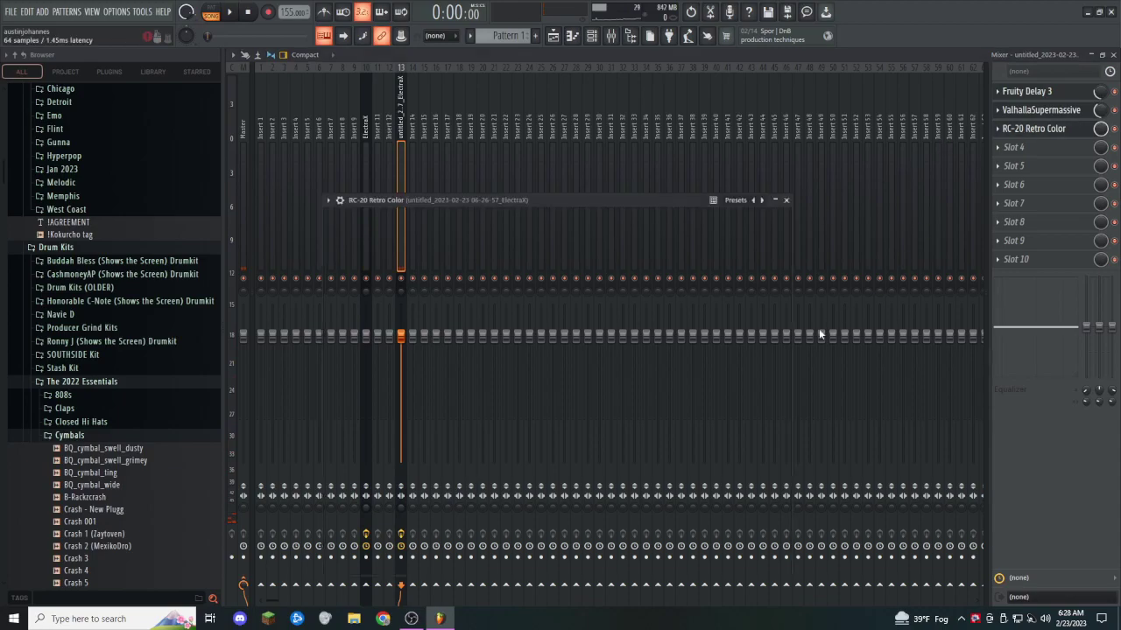
pyautogui.moveTo(669, 468); pyautogui.dragTo(671, 363)
# Step: Render mixer track 13 to a new audio clip as 32-bit float stereo, and lower RC-20's Space amount to 25%
pyautogui.click(390, 119)
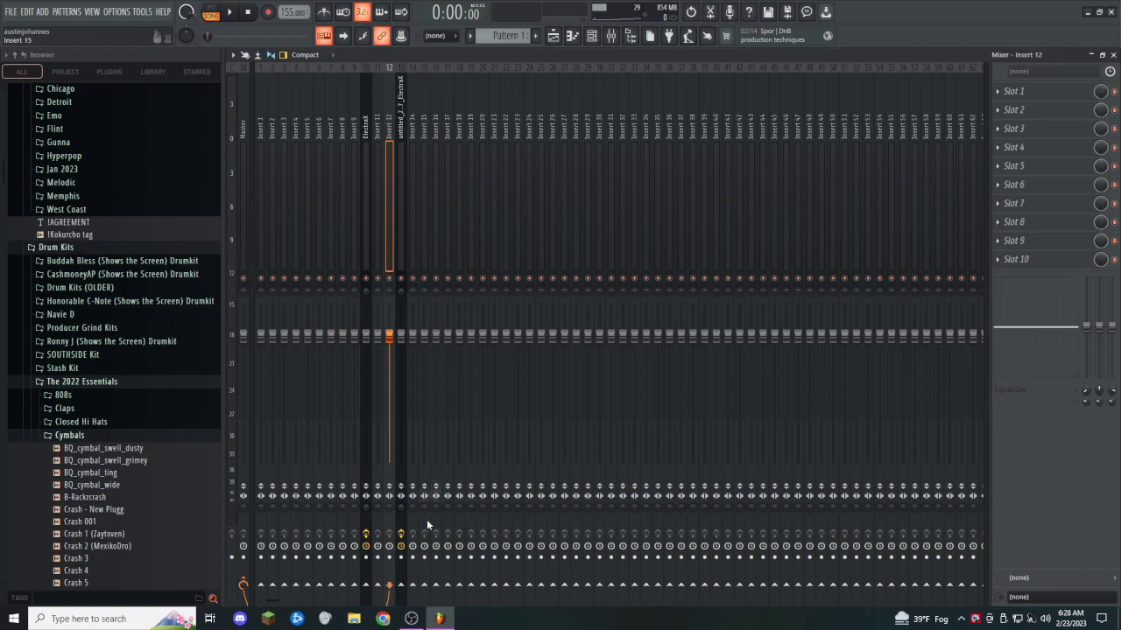
pyautogui.click(401, 557)
pyautogui.hotkey('alt', 'r')
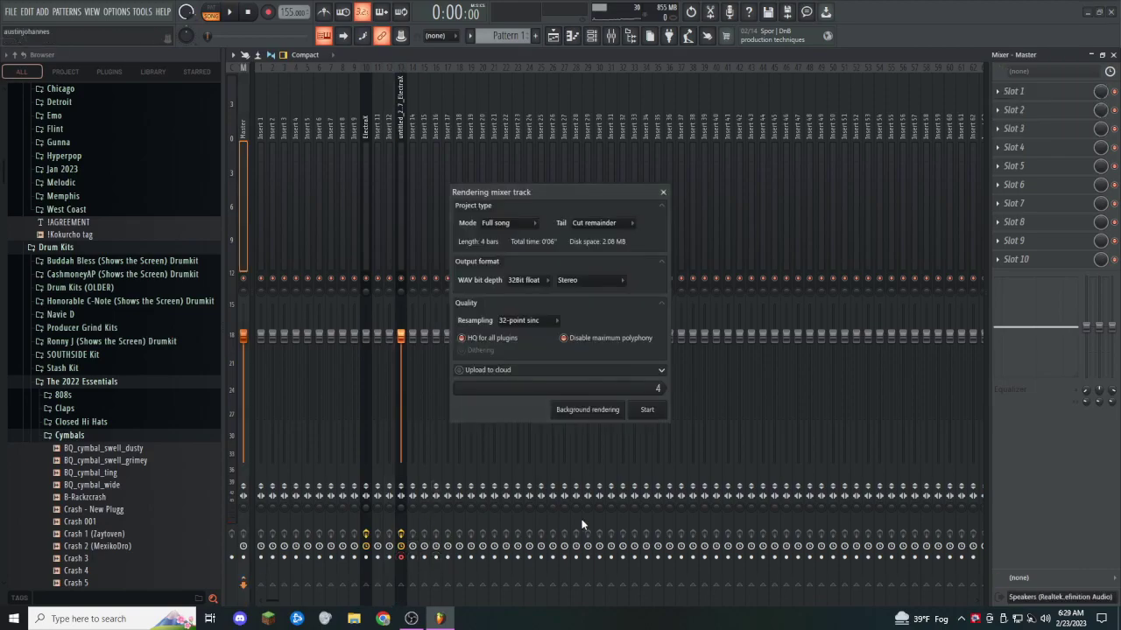
pyautogui.click(646, 410)
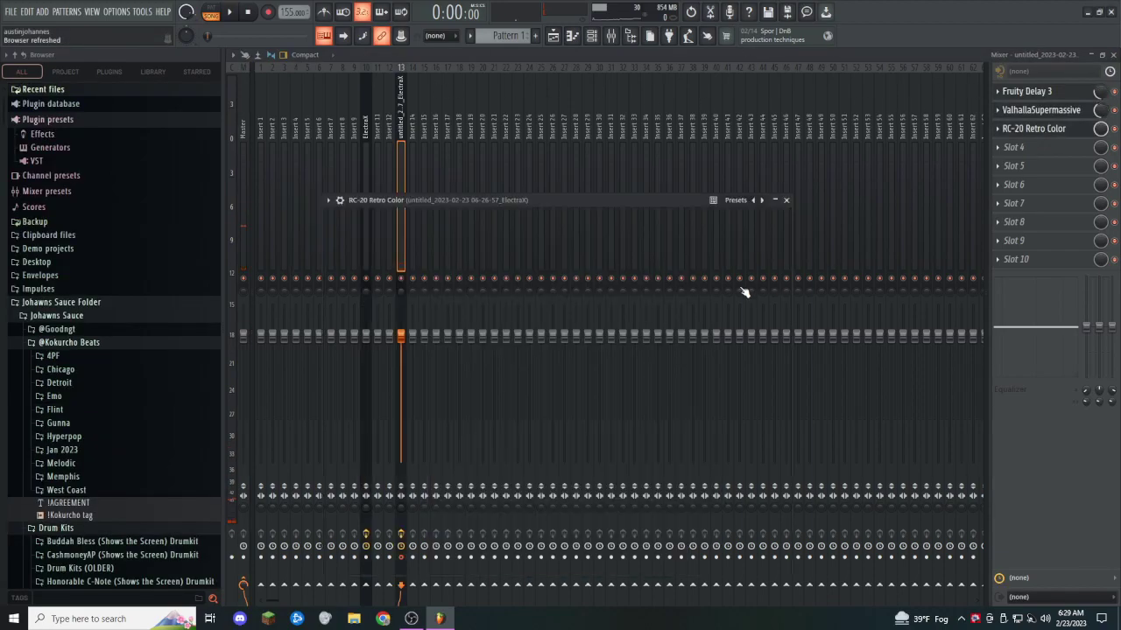
pyautogui.click(1029, 133)
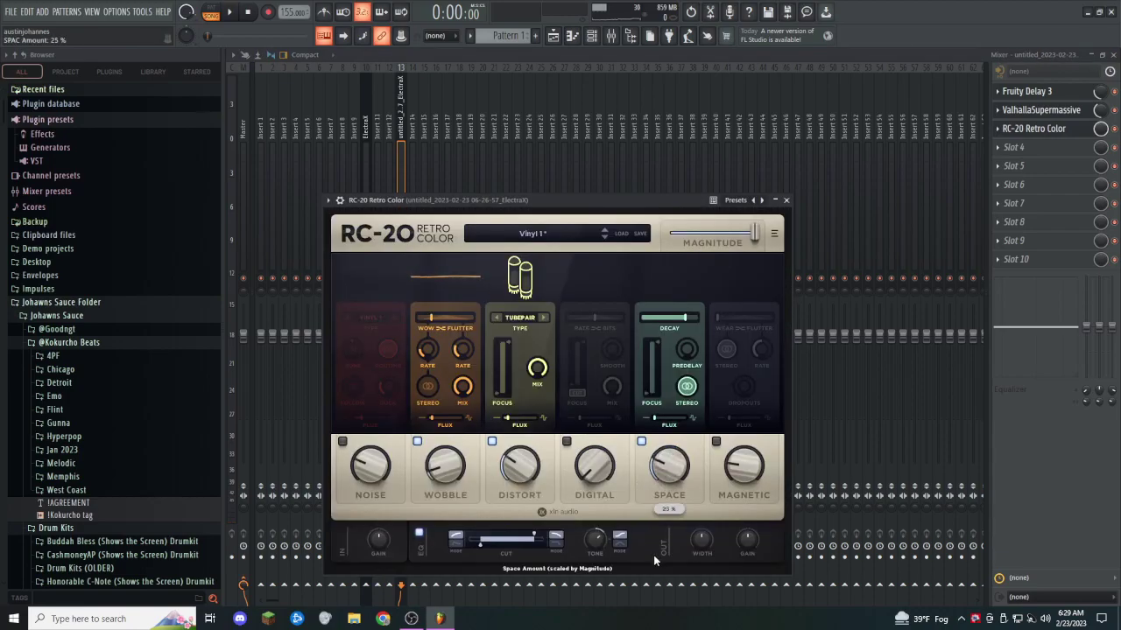
# Step: Place the newly rendered audio clip at bar 1 of Track 2 in the playlist, with Pattern 1 moved to Track 3
pyautogui.click(567, 37)
pyautogui.moveTo(263, 109); pyautogui.dragTo(431, 226)
pyautogui.moveTo(442, 177); pyautogui.dragTo(426, 142)
pyautogui.moveTo(411, 229); pyautogui.dragTo(403, 167)
pyautogui.click(412, 142)
# Step: Reverse the new audio clip on Track 2 and shift its pitch upward
pyautogui.doubleClick(411, 143)
pyautogui.click(496, 335)
pyautogui.moveTo(504, 260); pyautogui.dragTo(505, 250)
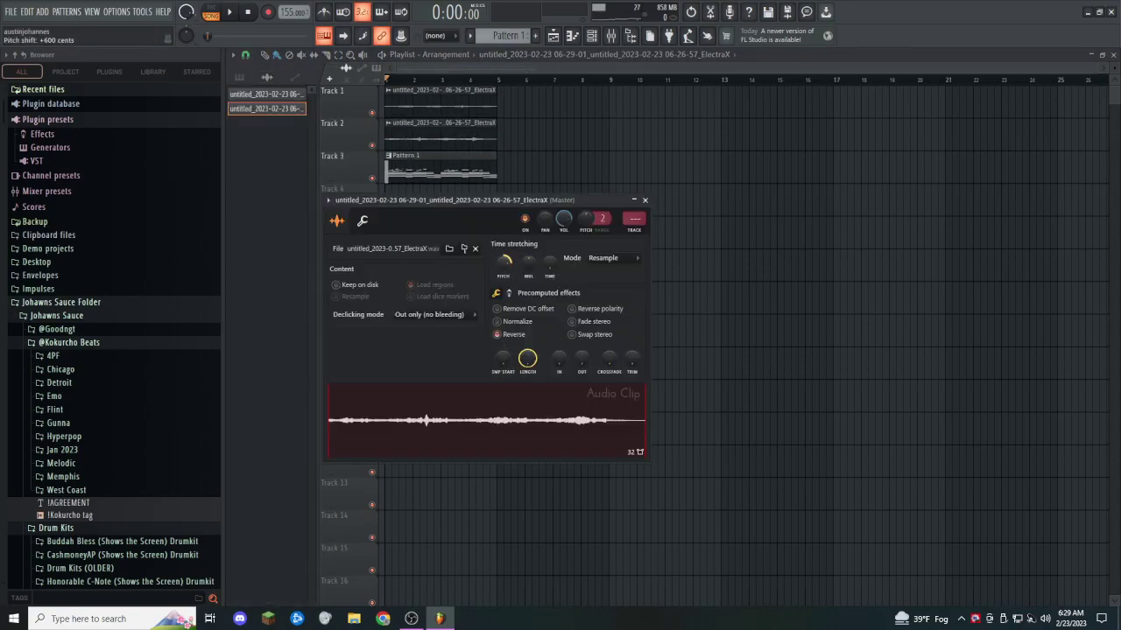
# Step: Set the reversed clip's time-stretching mode to Stretch and lower its channel volume to 8% while the song plays
pyautogui.click(613, 257)
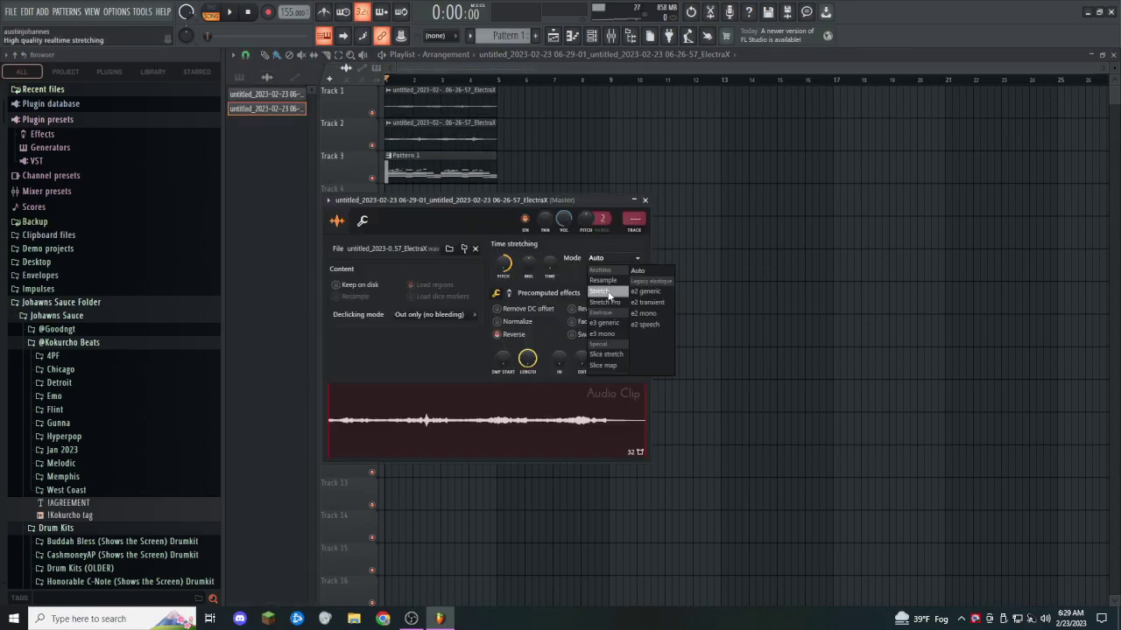
pyautogui.click(607, 298)
pyautogui.press('space')
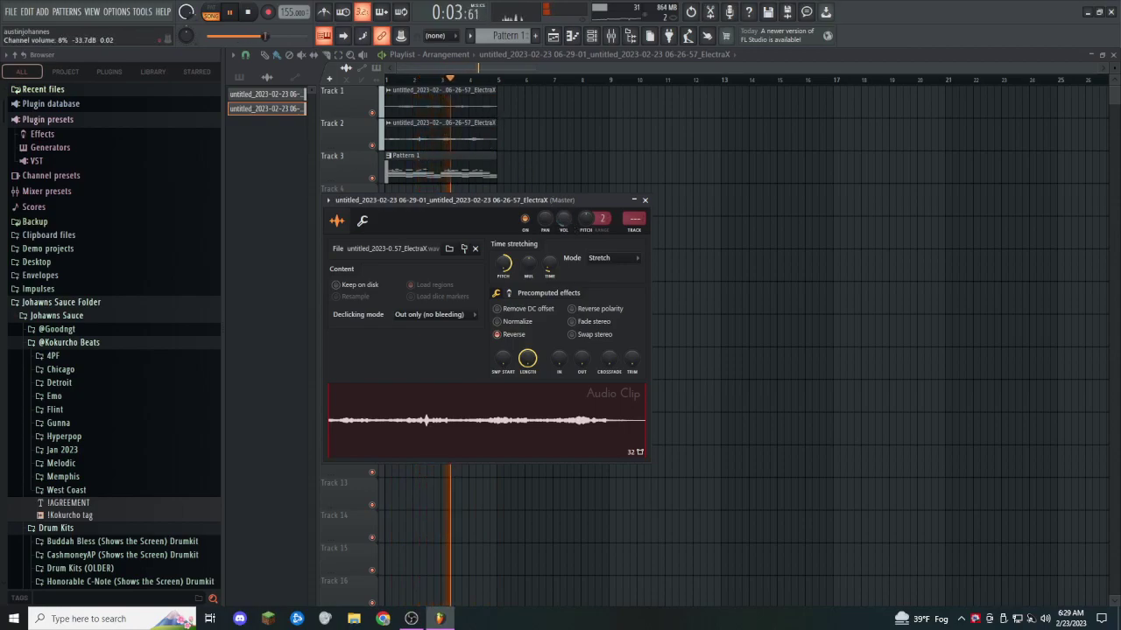
# Step: Stop playback and open Pattern 1 from the playlist together with the channel rack
pyautogui.click(599, 37)
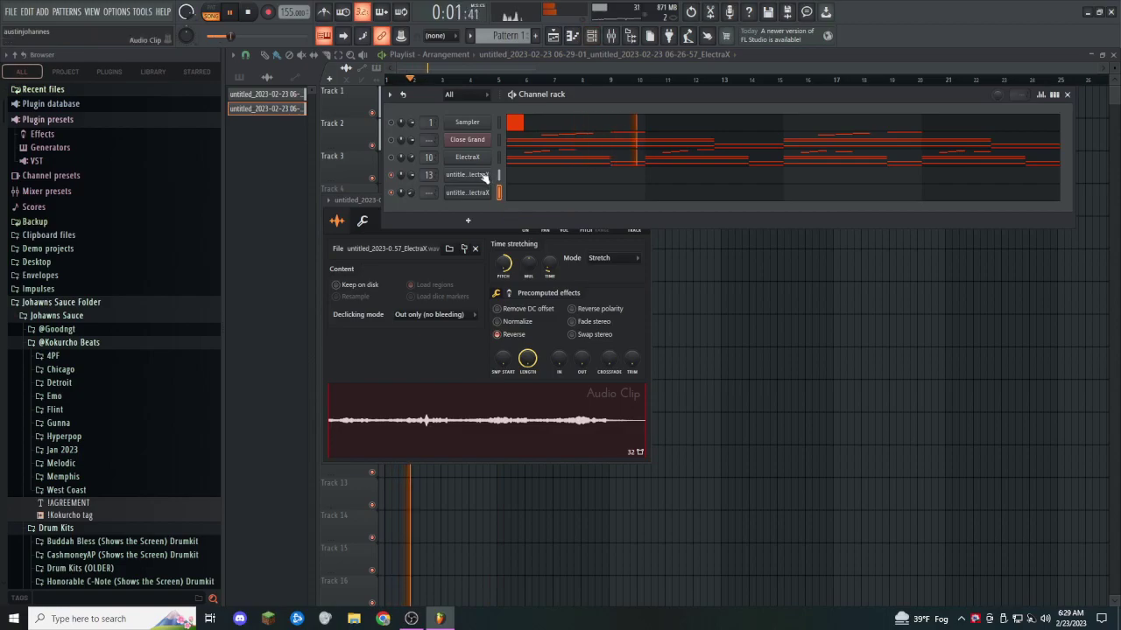
pyautogui.click(290, 119)
pyautogui.press('space')
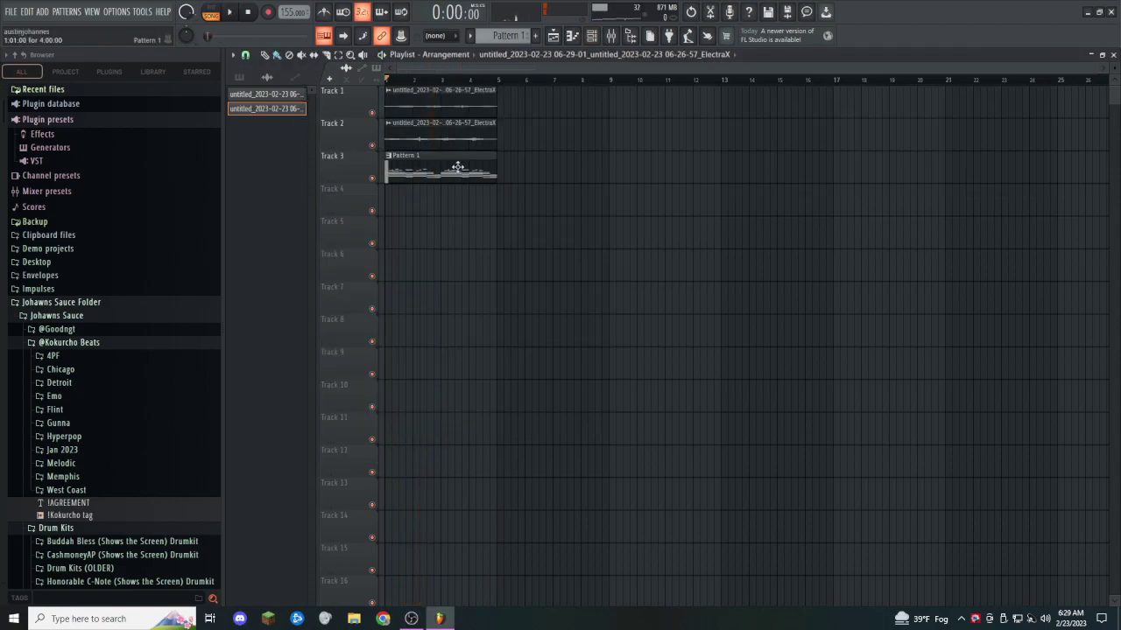
pyautogui.doubleClick(457, 166)
pyautogui.click(592, 37)
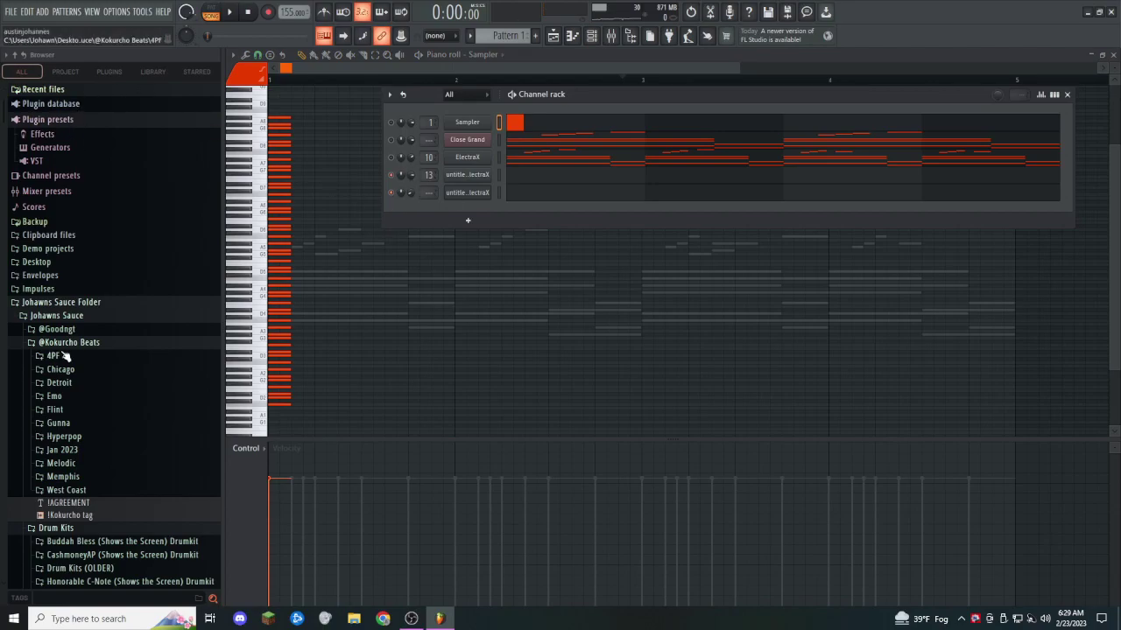
pyautogui.scroll(-3, 62, 351)
pyautogui.click(56, 271)
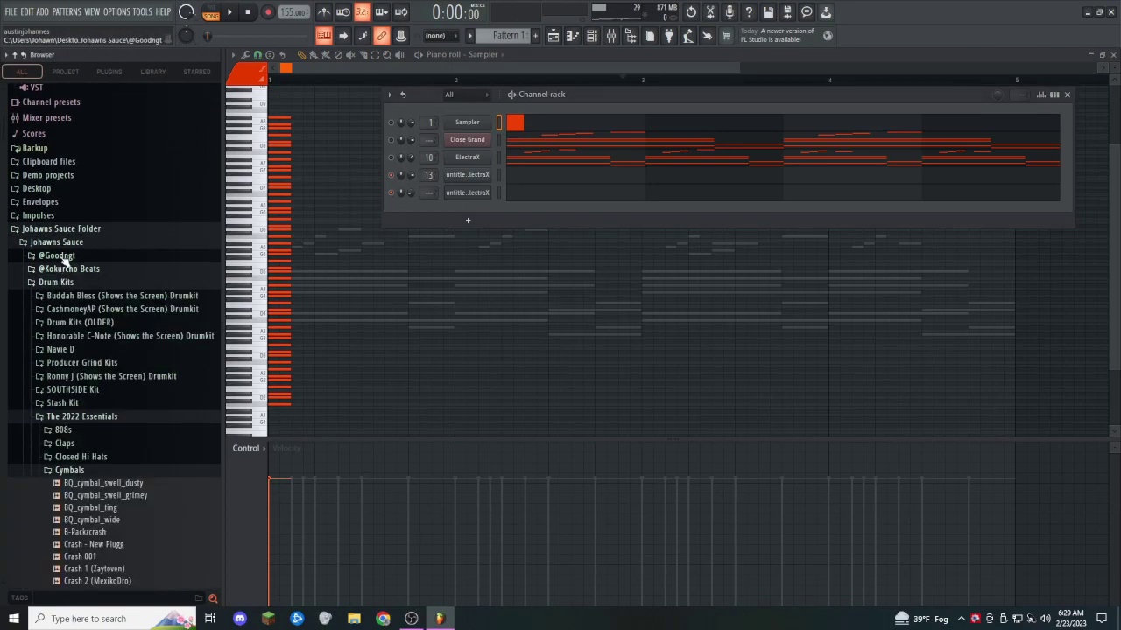
pyautogui.scroll(-9, 65, 261)
pyautogui.click(70, 250)
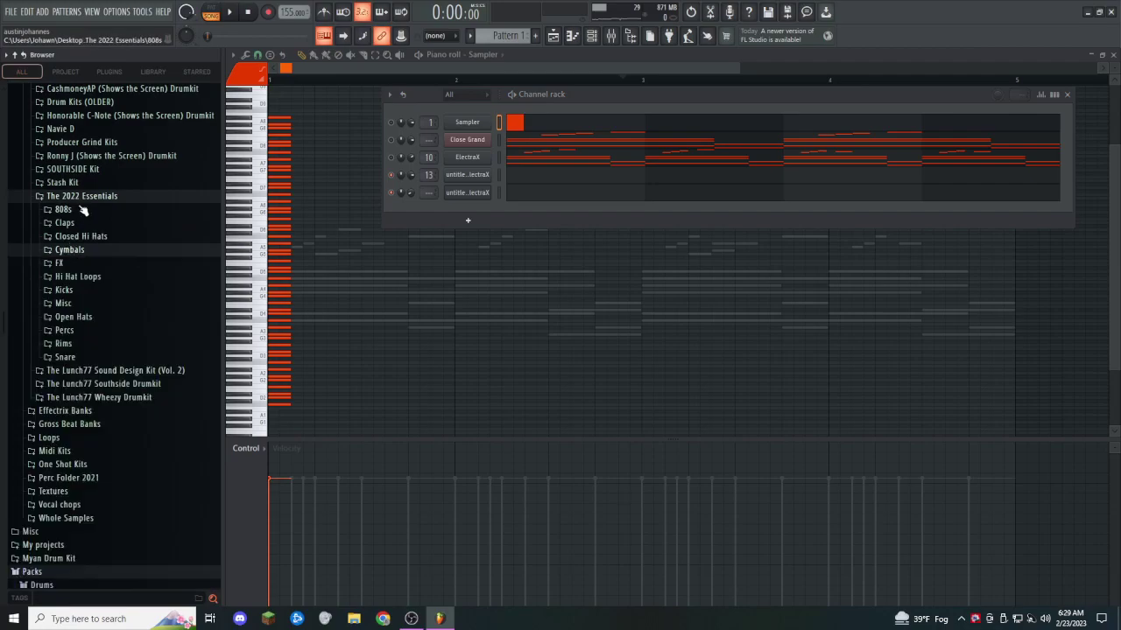
pyautogui.click(87, 195)
pyautogui.scroll(2, 98, 226)
pyautogui.scroll(6, 98, 225)
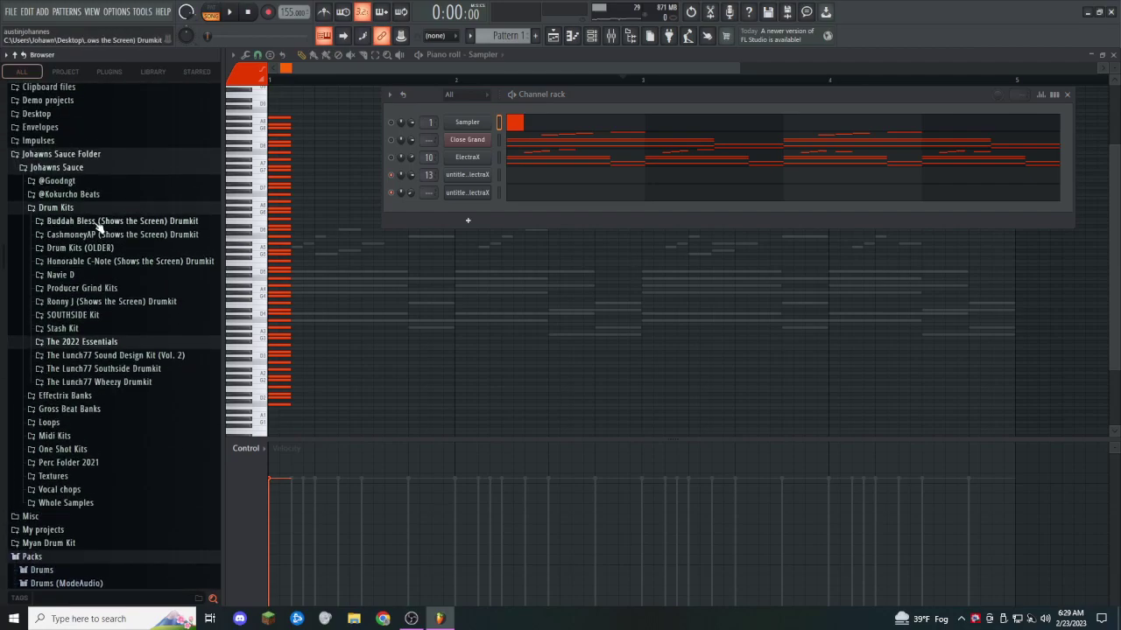
# Step: Audition the closed hat samples in the Honorable C-Note drum kit, from d rich hh to Sonny Digital
pyautogui.click(79, 263)
pyautogui.click(88, 276)
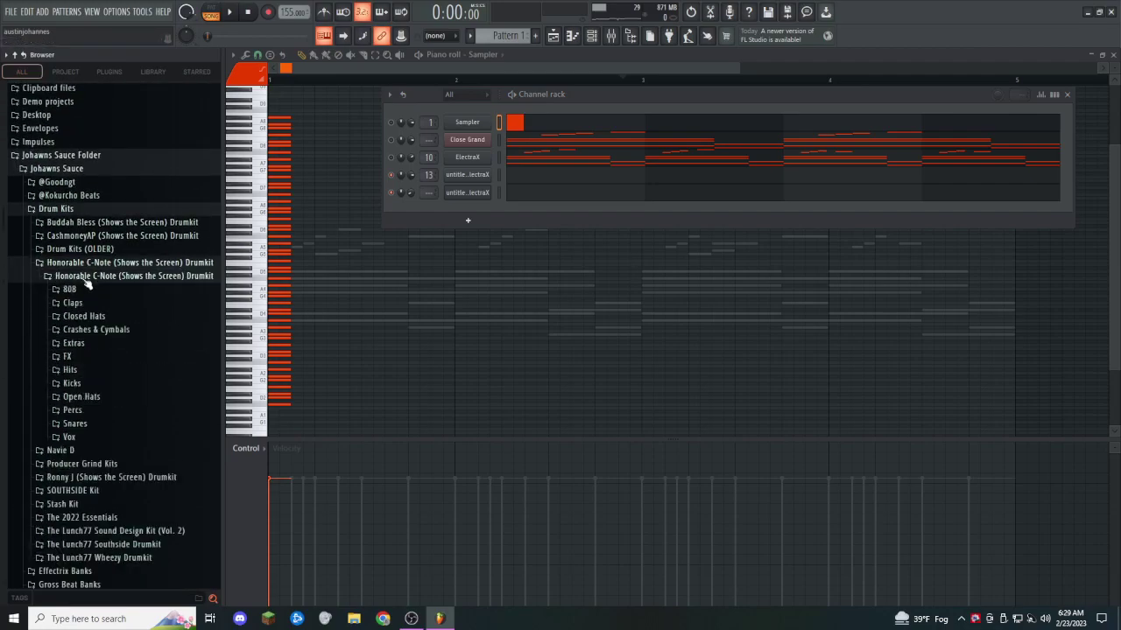
pyautogui.click(84, 316)
pyautogui.click(90, 341)
pyautogui.click(90, 354)
pyautogui.click(98, 403)
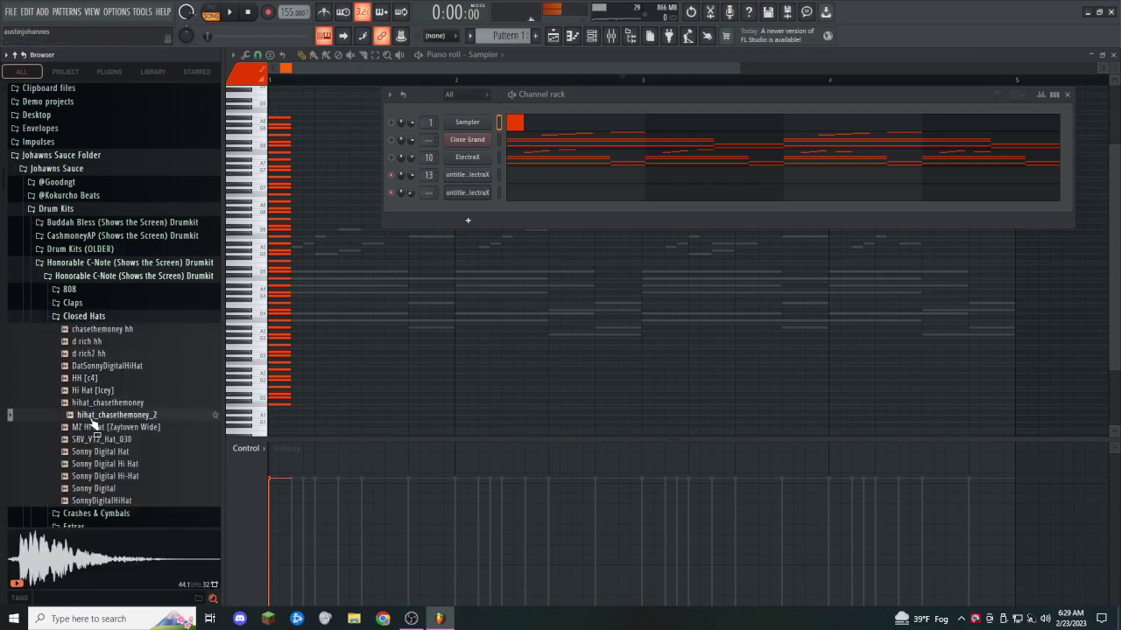
pyautogui.click(99, 415)
pyautogui.click(99, 428)
pyautogui.click(99, 440)
pyautogui.click(102, 429)
pyautogui.click(101, 466)
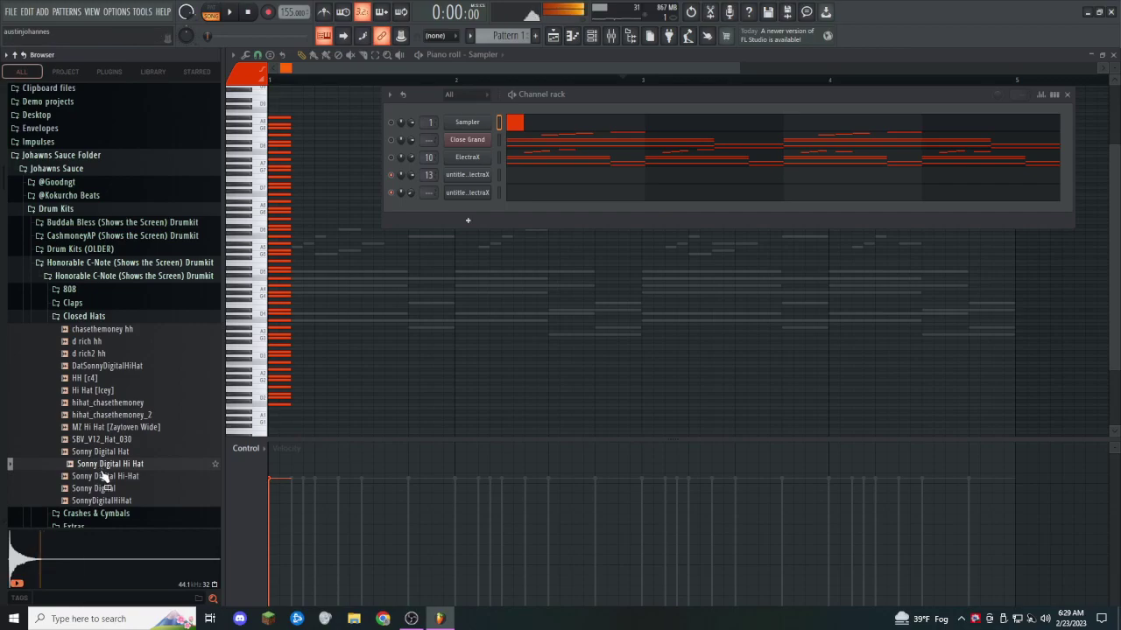
pyautogui.click(102, 476)
pyautogui.click(103, 489)
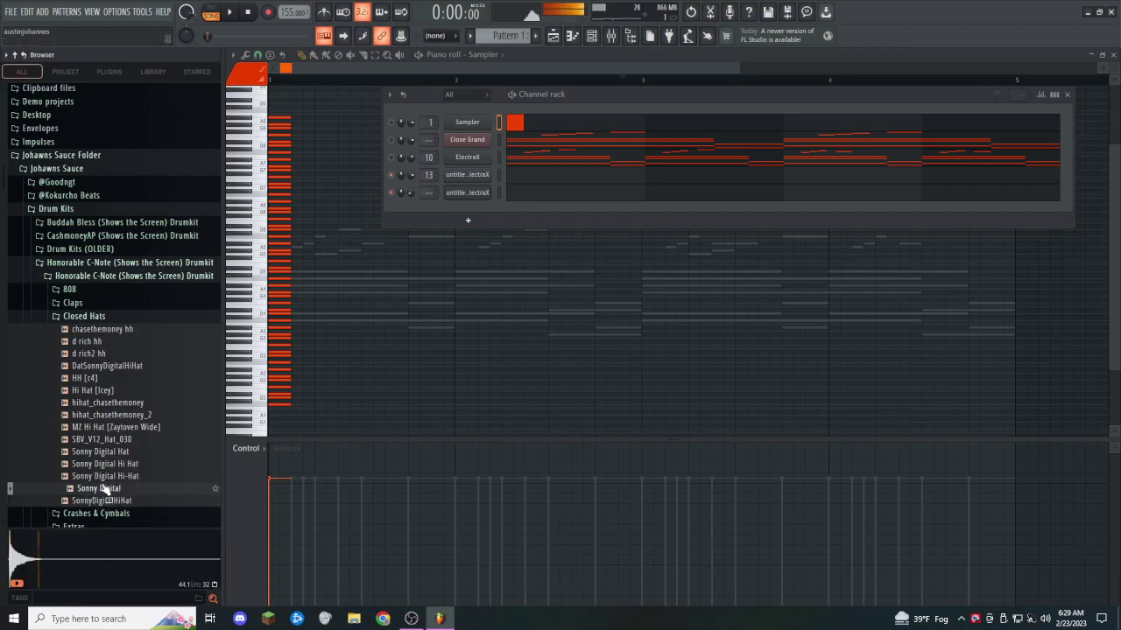
pyautogui.click(87, 314)
pyautogui.click(92, 279)
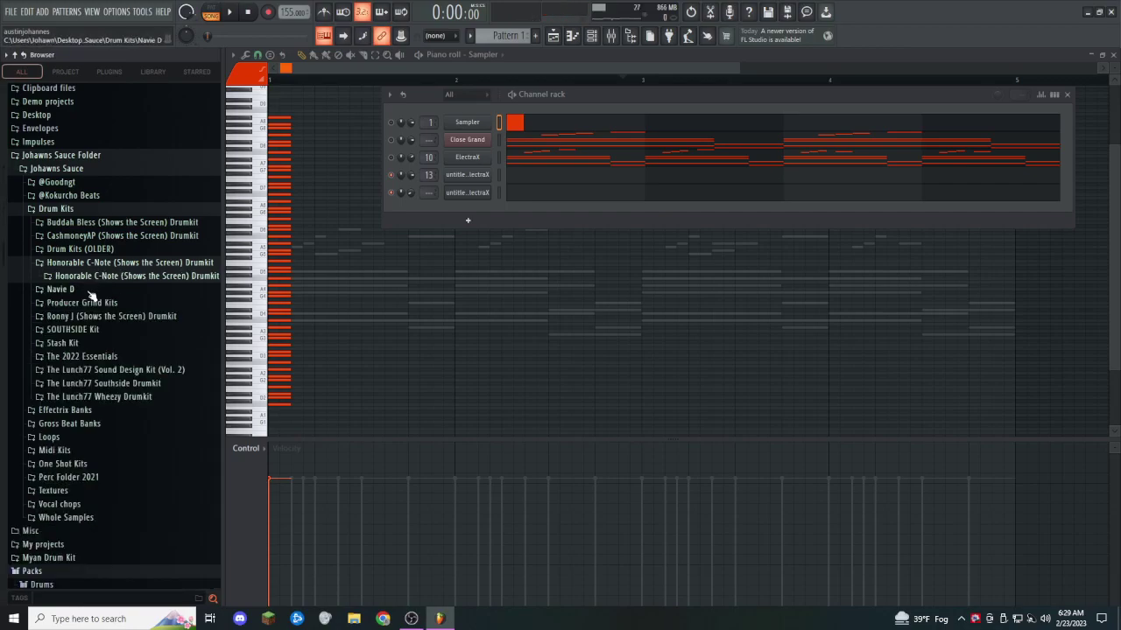
# Step: Audition hats in The 2022 Essentials kit's Closed Hi Hats folder, including Live HiHat Loop (3) and TrapHiHat, and collapse the kit
pyautogui.click(81, 356)
pyautogui.click(72, 399)
pyautogui.click(74, 448)
pyautogui.scroll(-2, 85, 428)
pyautogui.click(95, 398)
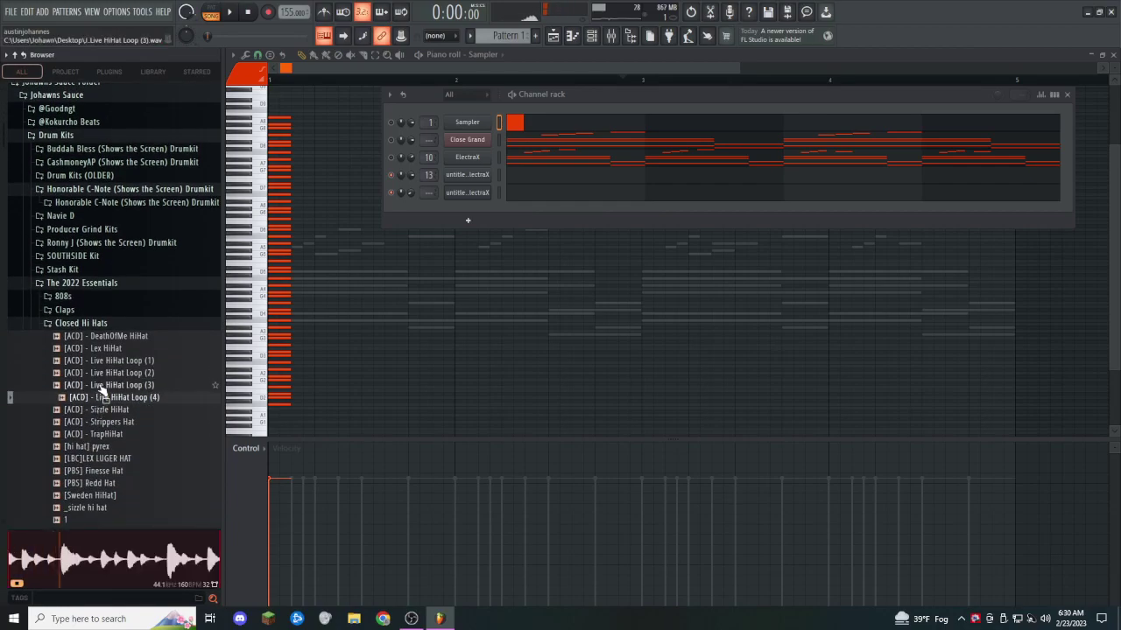
pyautogui.click(99, 386)
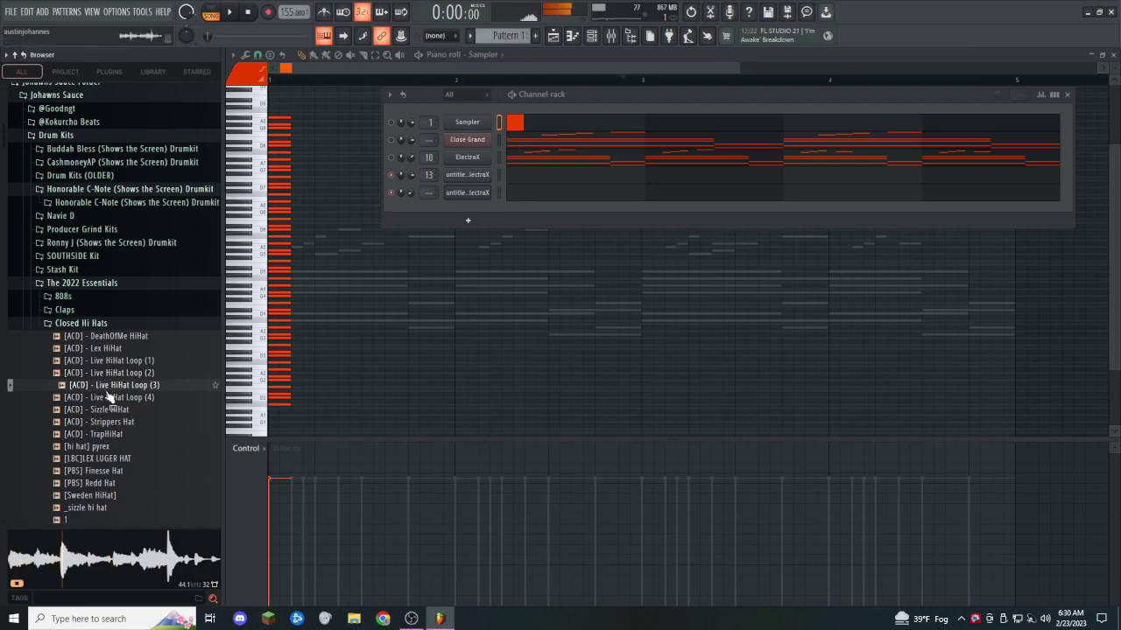
pyautogui.click(108, 425)
pyautogui.click(109, 436)
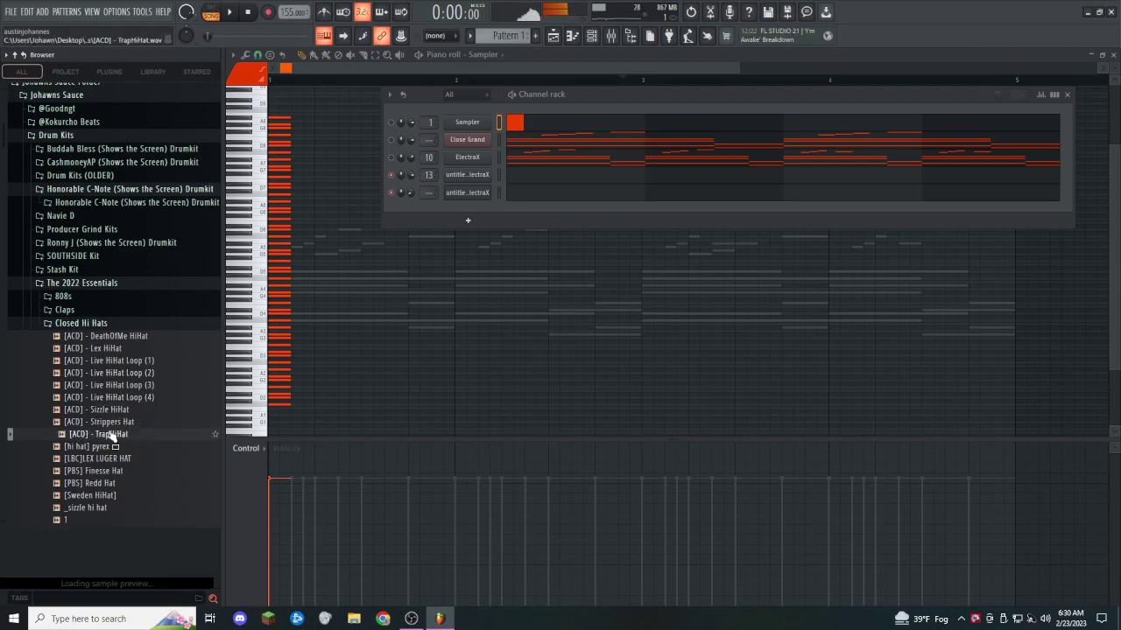
pyautogui.click(100, 322)
pyautogui.click(56, 296)
pyautogui.click(92, 285)
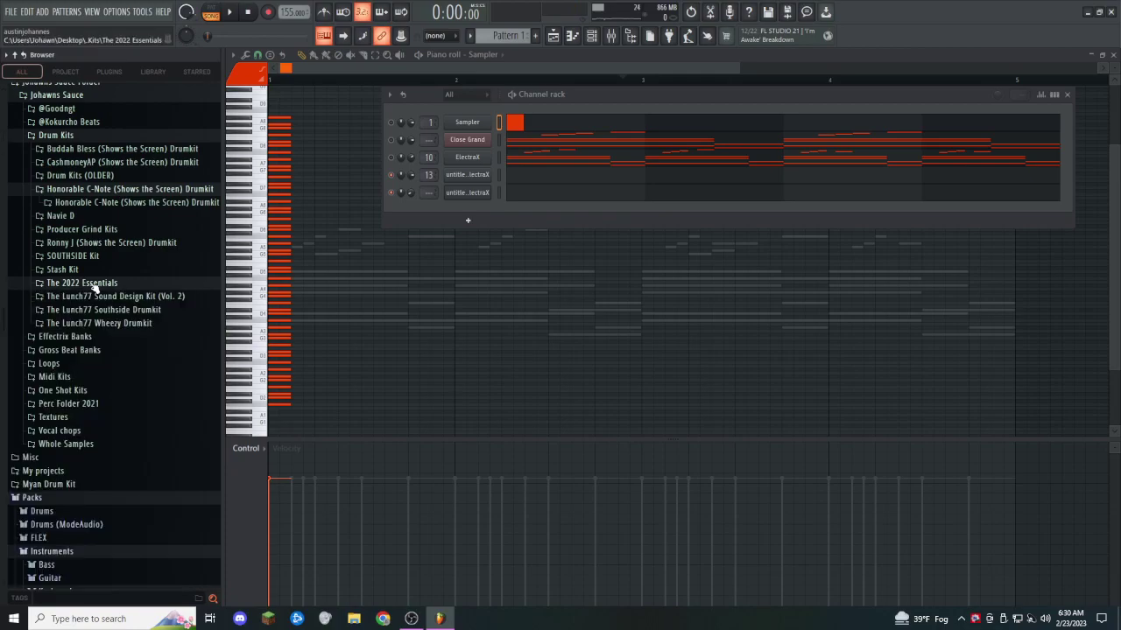
# Step: Audition the closed hats in The Lunch77 Sound Design Kit (Vol. 2) and add Lunch77 Closed Hat 2 as a new channel
pyautogui.click(97, 296)
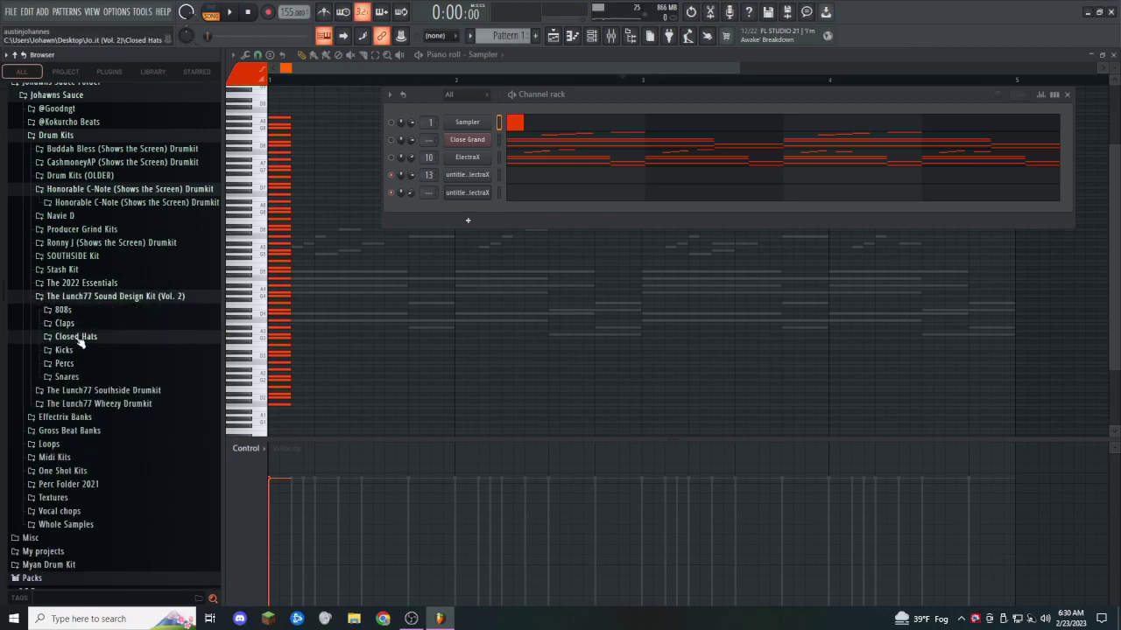
pyautogui.click(77, 338)
pyautogui.click(88, 412)
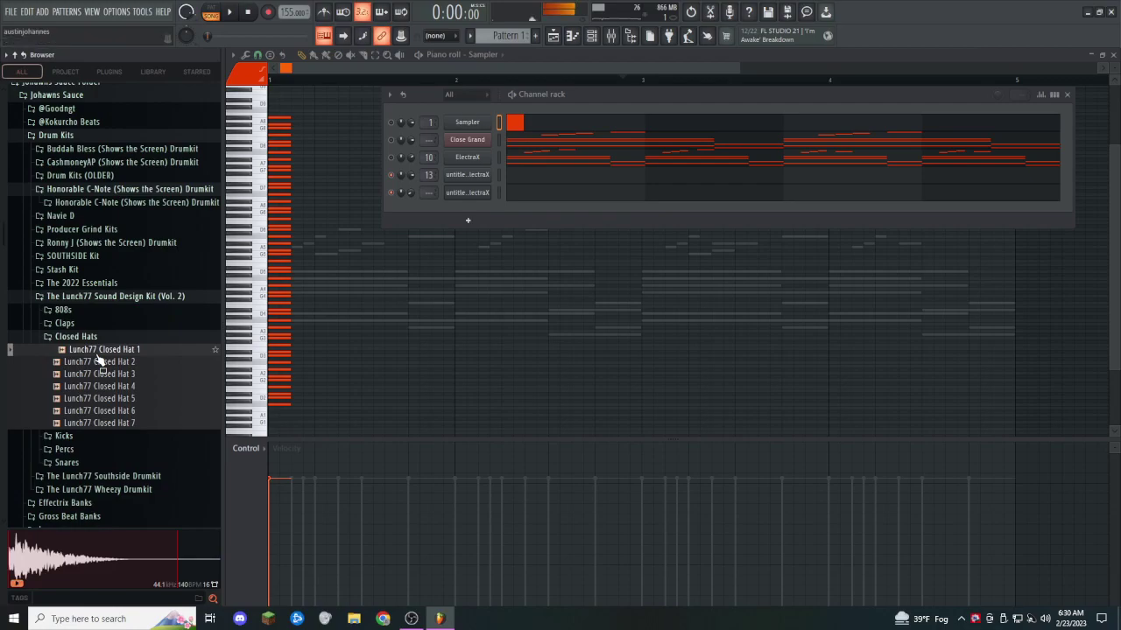
pyautogui.moveTo(467, 217); pyautogui.dragTo(466, 219)
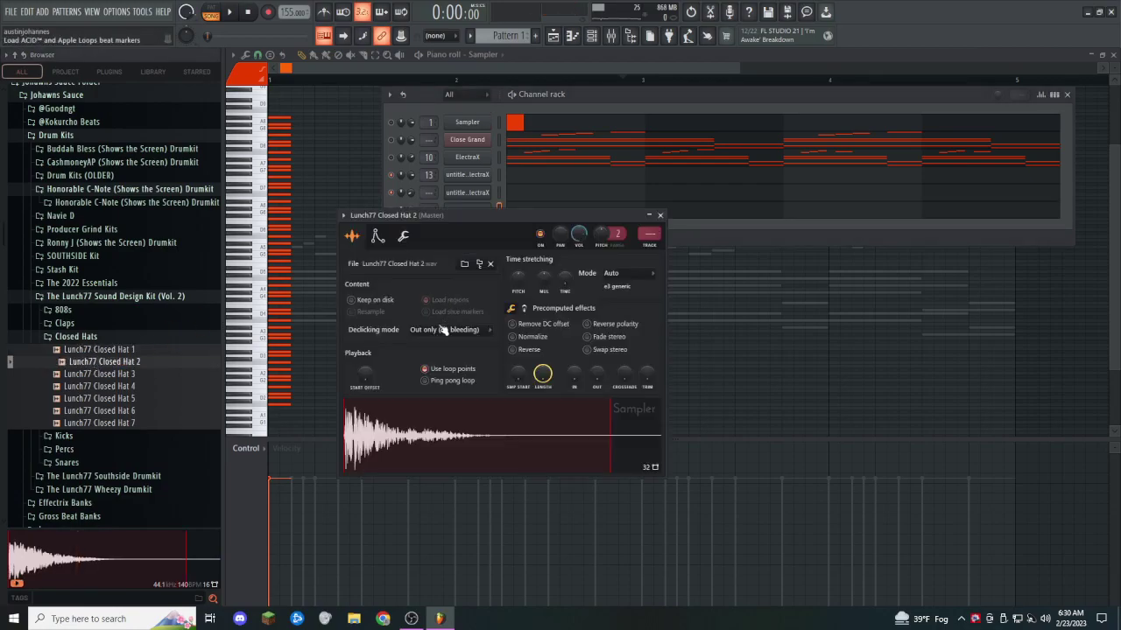
# Step: Fill the Lunch77 Closed Hat 2 channel with a hit every 2 steps, play the pattern and set the hat's volume to 70%
pyautogui.rightClick(491, 211)
pyautogui.click(614, 238)
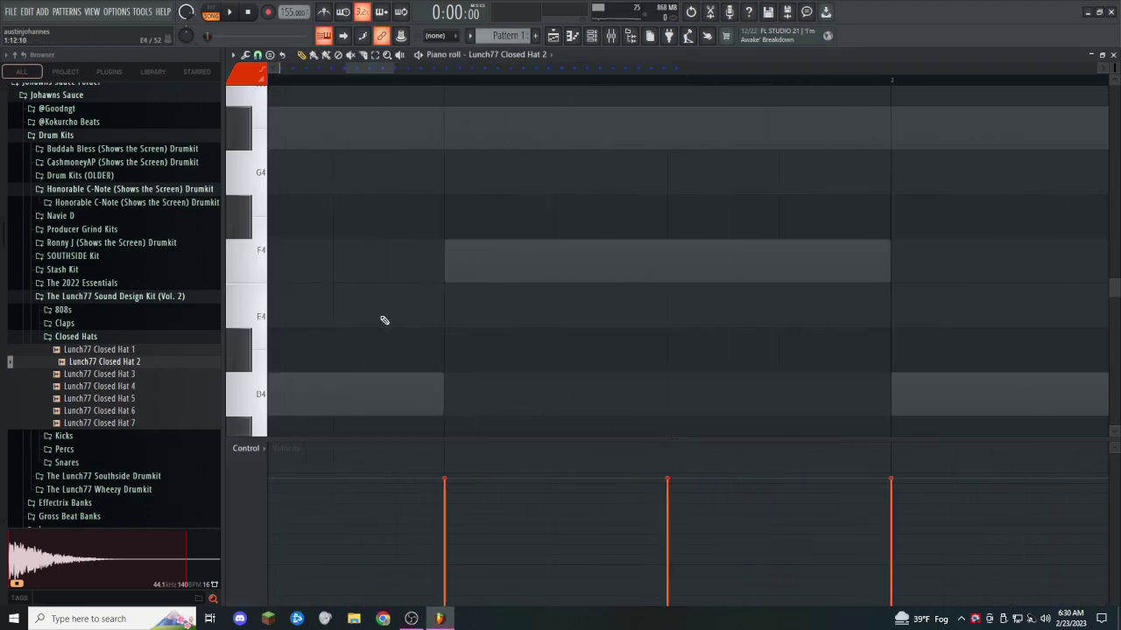
pyautogui.press('space')
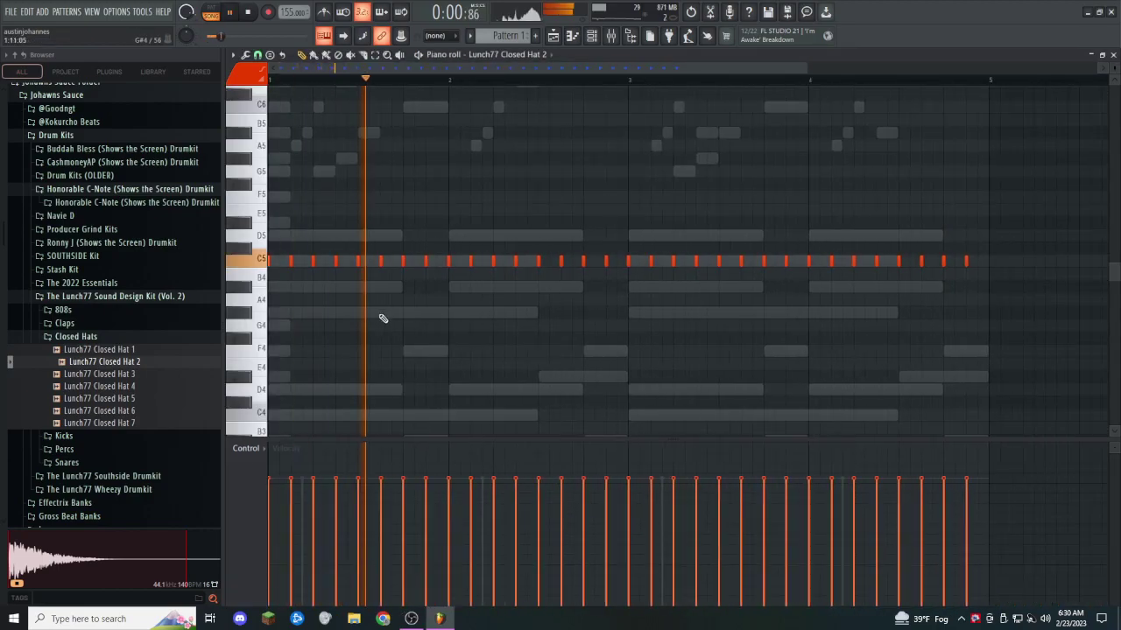
pyautogui.press('F6')
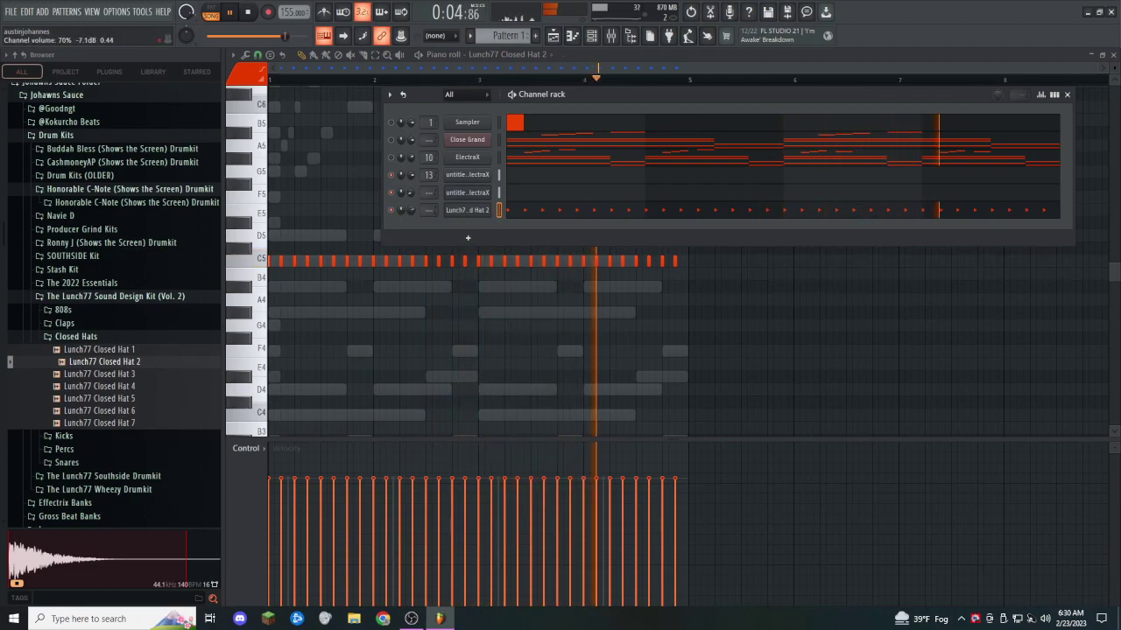
# Step: Add extra C5 hat notes between the existing hits in bar 2 of the Lunch77 Closed Hat 2 piano roll
pyautogui.click(523, 212)
pyautogui.click(521, 216)
pyautogui.keyDown('ctrl'); pyautogui.rightClick(388, 262); pyautogui.keyUp('ctrl')
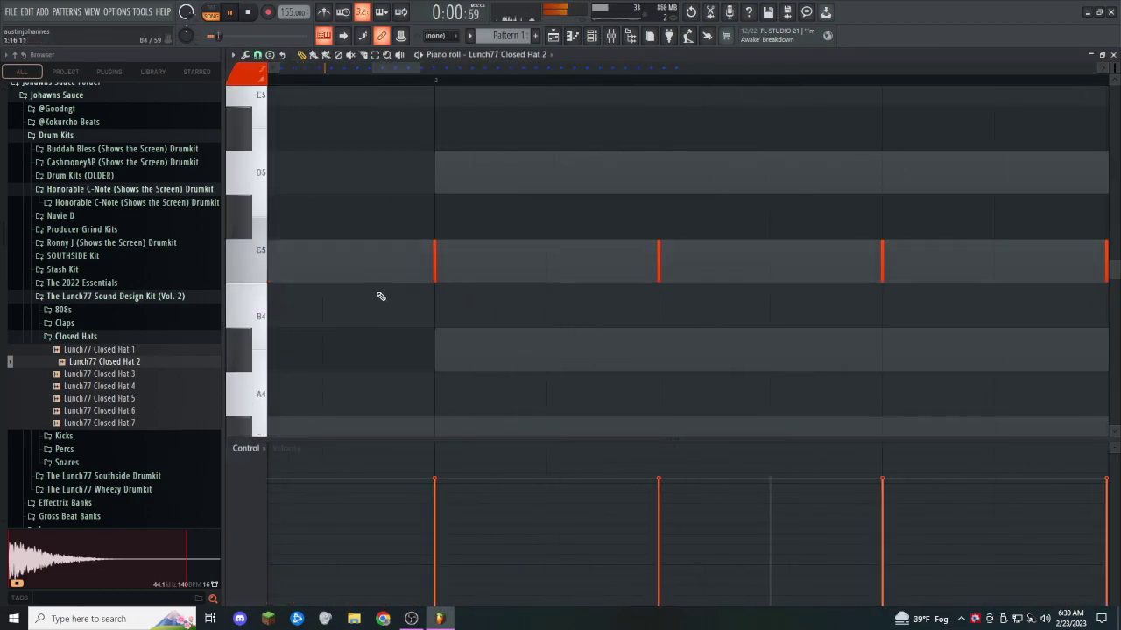
pyautogui.keyDown('ctrl'); pyautogui.rightClick(380, 295); pyautogui.keyUp('ctrl')
pyautogui.scroll(3, 497, 293)
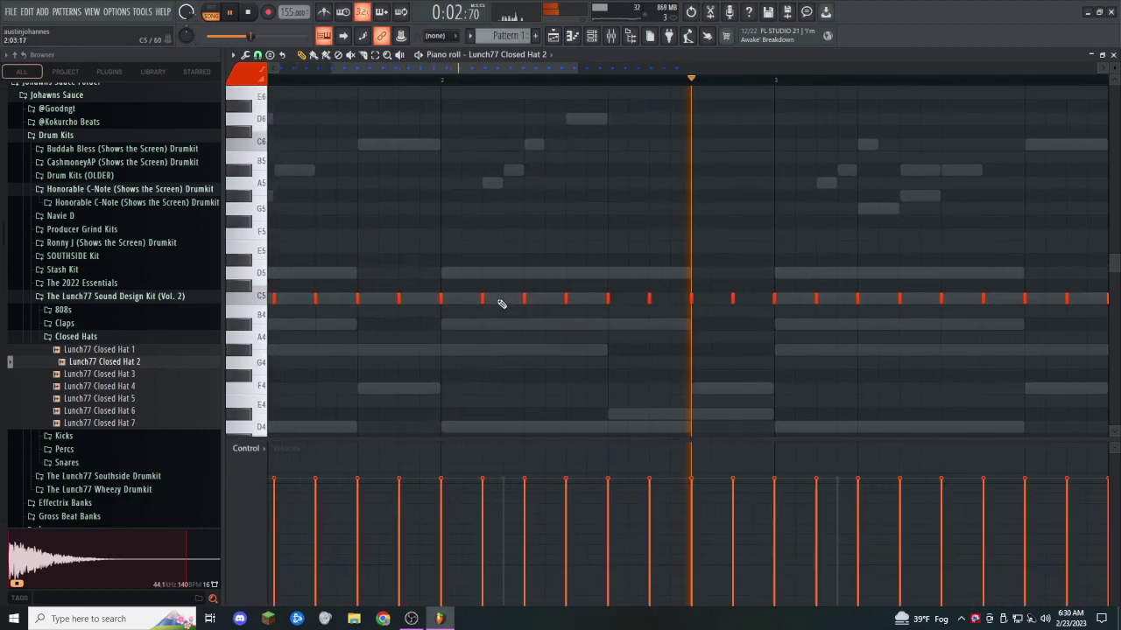
pyautogui.click(481, 303)
pyautogui.click(513, 302)
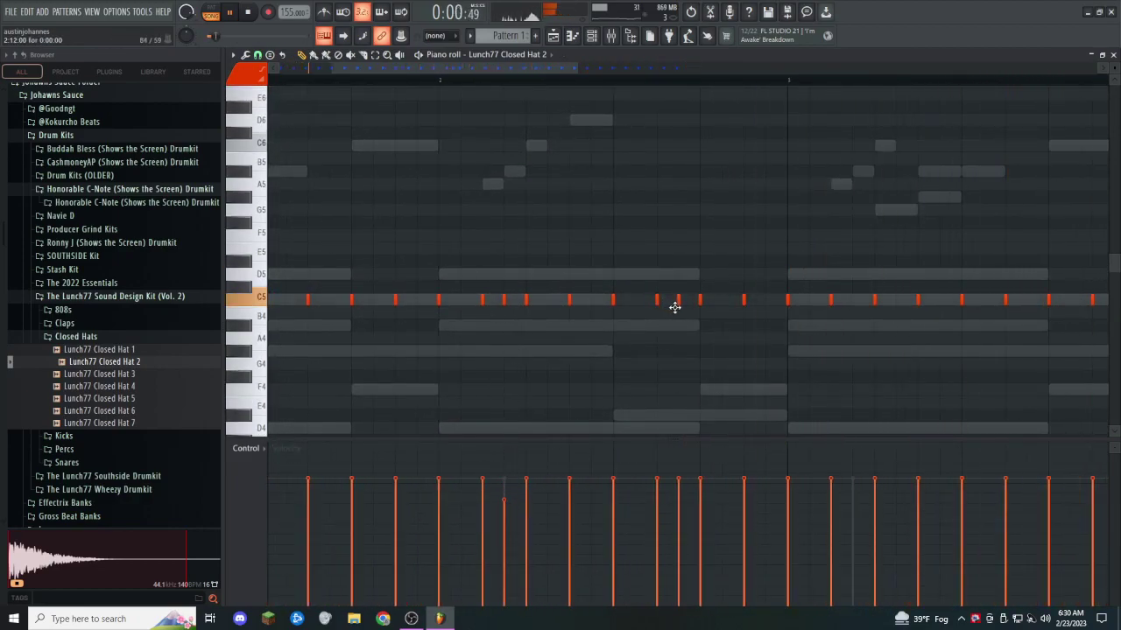
# Step: Clear the hats in bars 3 and 4, lengthen the remaining notes and duplicate the first two bars into the cleared space
pyautogui.scroll(-5, 652, 348)
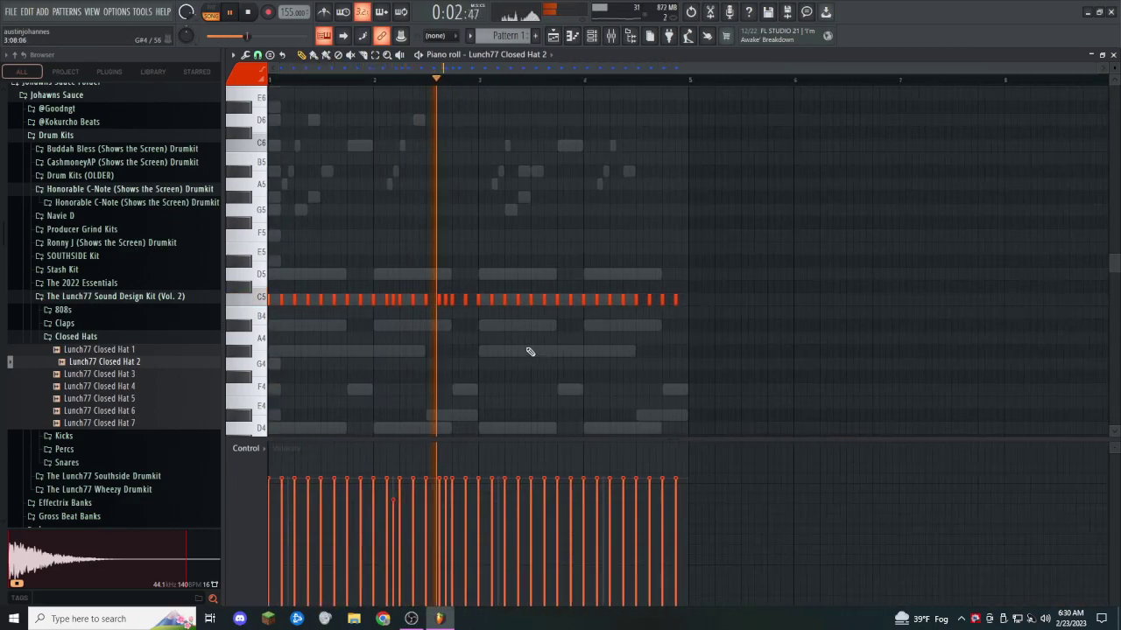
pyautogui.moveTo(549, 302); pyautogui.dragTo(678, 302)
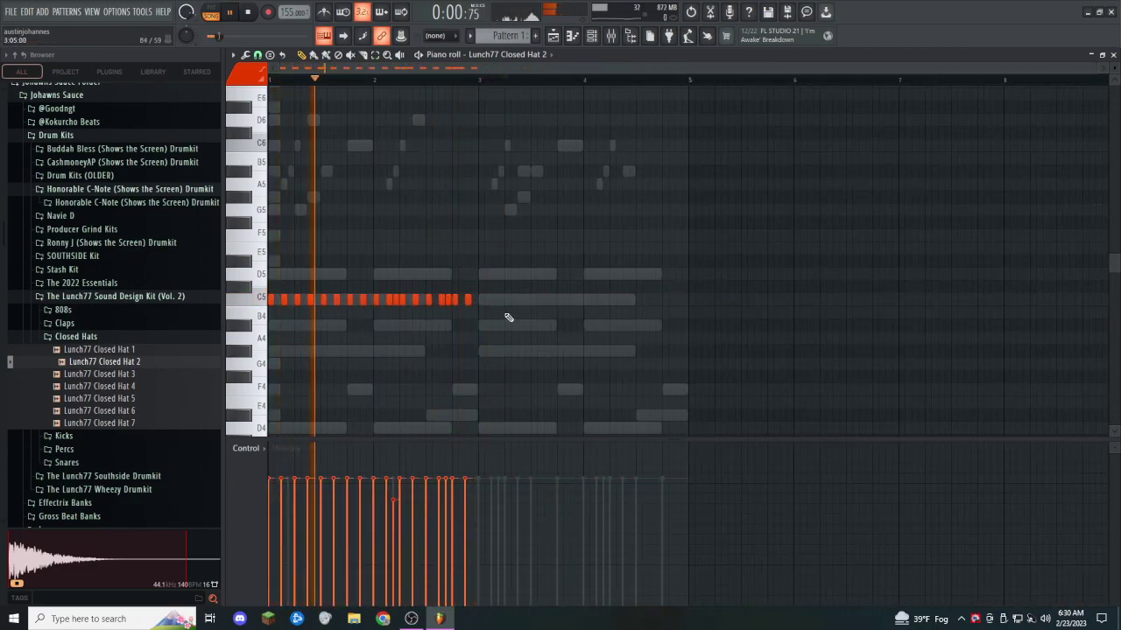
pyautogui.hotkey('ctrl', 'b')
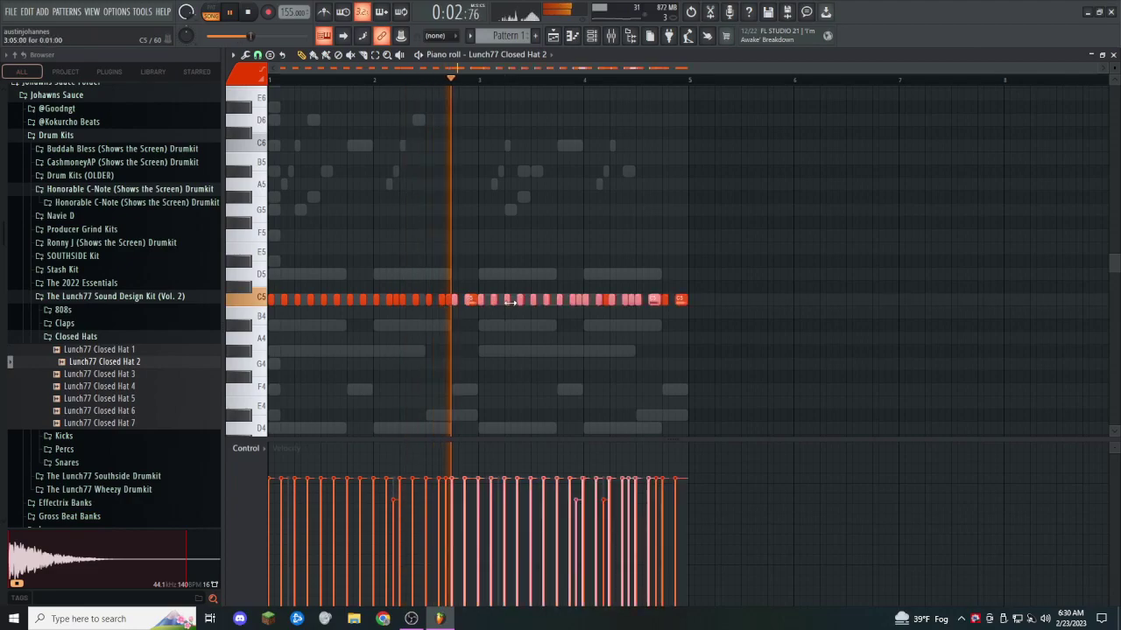
pyautogui.hotkey('ctrl', 'b')
pyautogui.hotkey('ctrl', 'z')
pyautogui.hotkey('ctrl', 'd')
# Step: Show the channel rack, collapse the Sound Design Kit and audition the sizzle claps in The Lunch77 Southside Drumkit
pyautogui.click(590, 36)
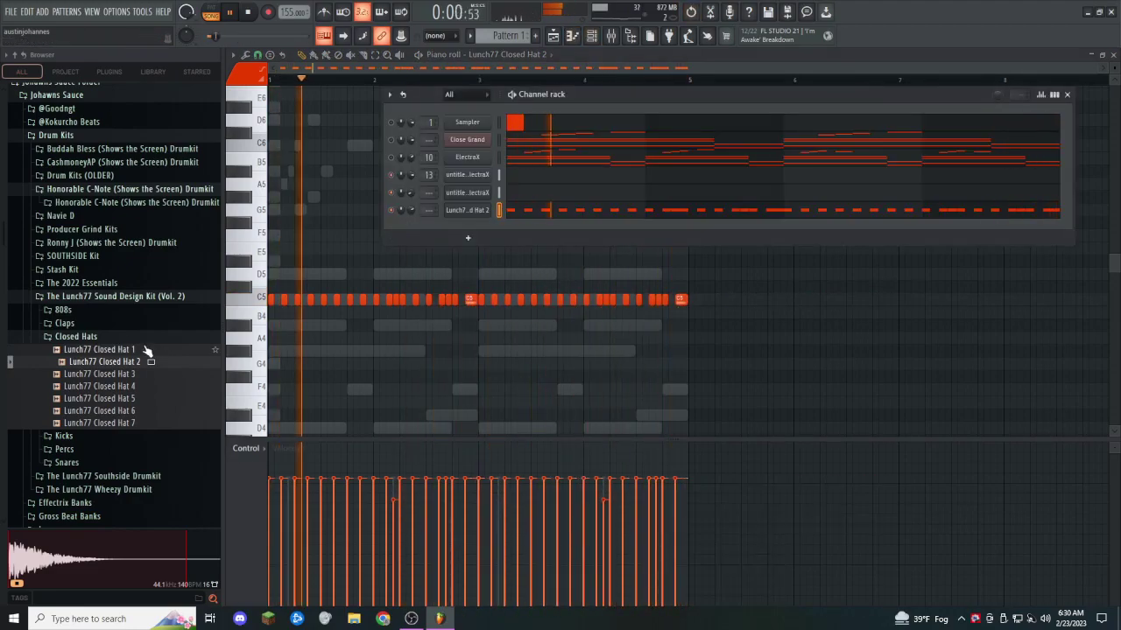
pyautogui.click(117, 336)
pyautogui.click(137, 298)
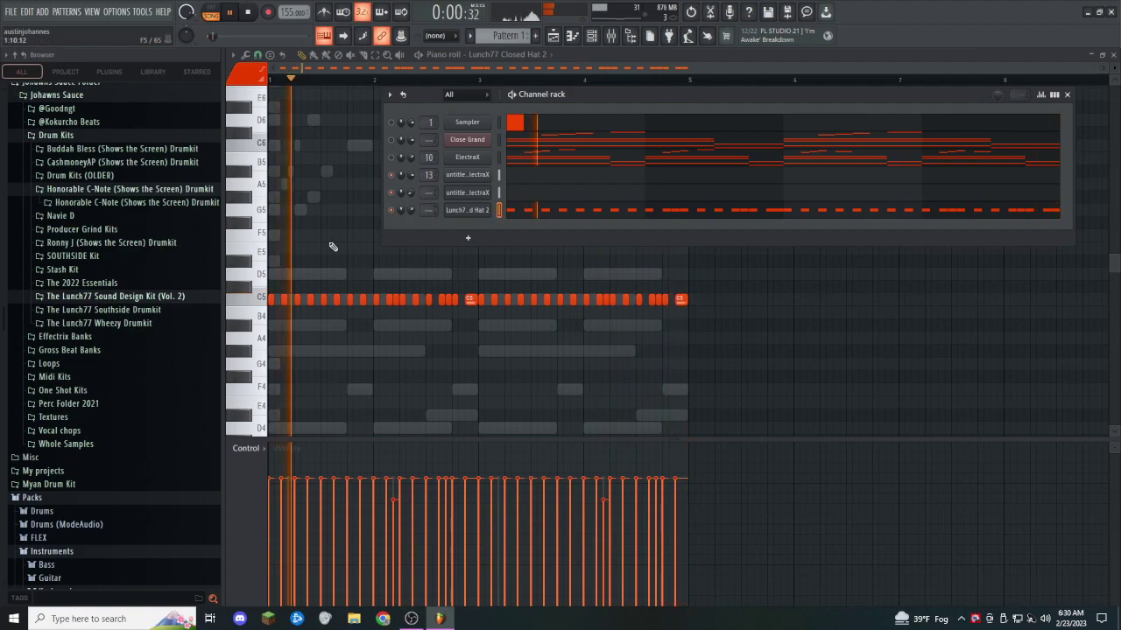
pyautogui.click(109, 311)
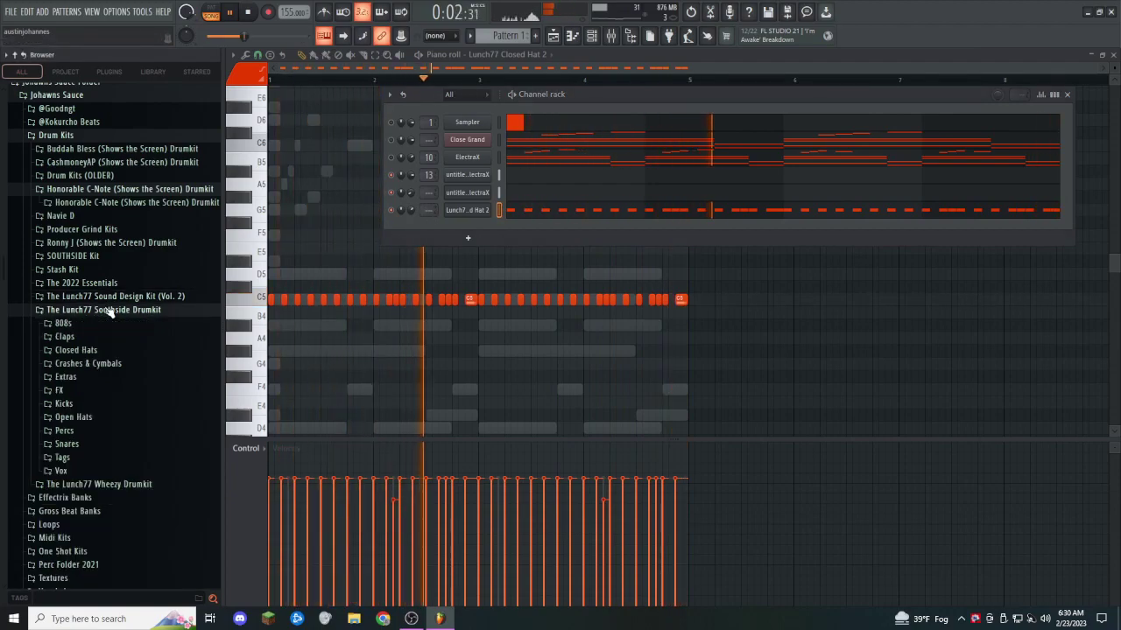
pyautogui.click(65, 337)
pyautogui.moveTo(87, 386); pyautogui.dragTo(86, 397)
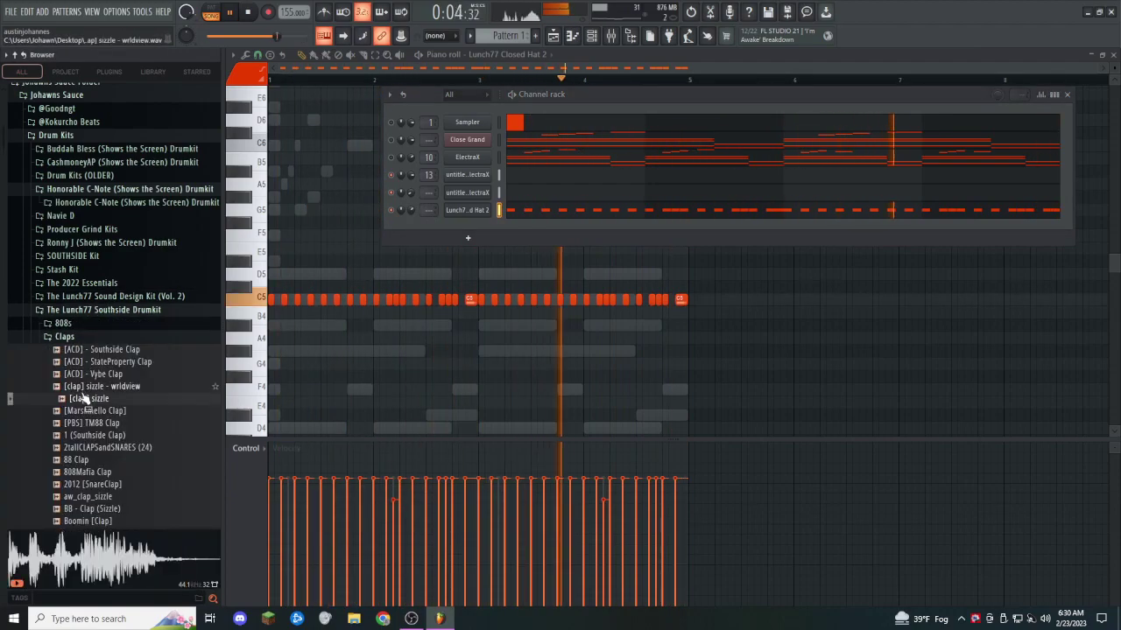
pyautogui.click(81, 338)
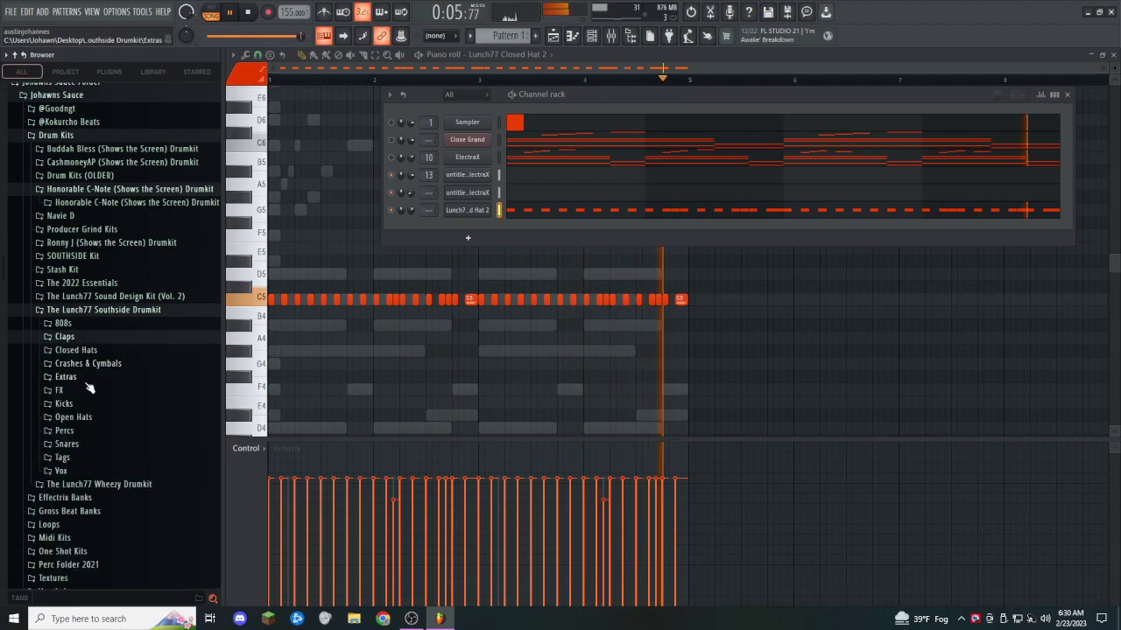
# Step: Audition the Southside Drumkit snares from HiddenLex Snare through the TrapMusic snares to 88Snare while the pattern plays
pyautogui.click(79, 444)
pyautogui.click(85, 481)
pyautogui.scroll(-7, 85, 481)
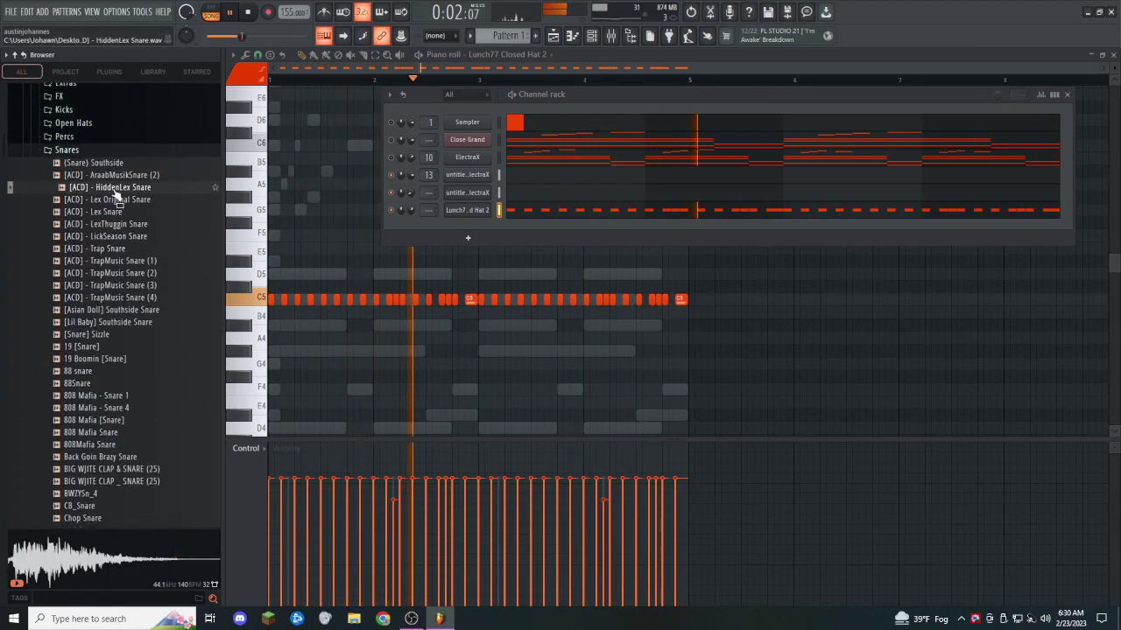
pyautogui.click(111, 273)
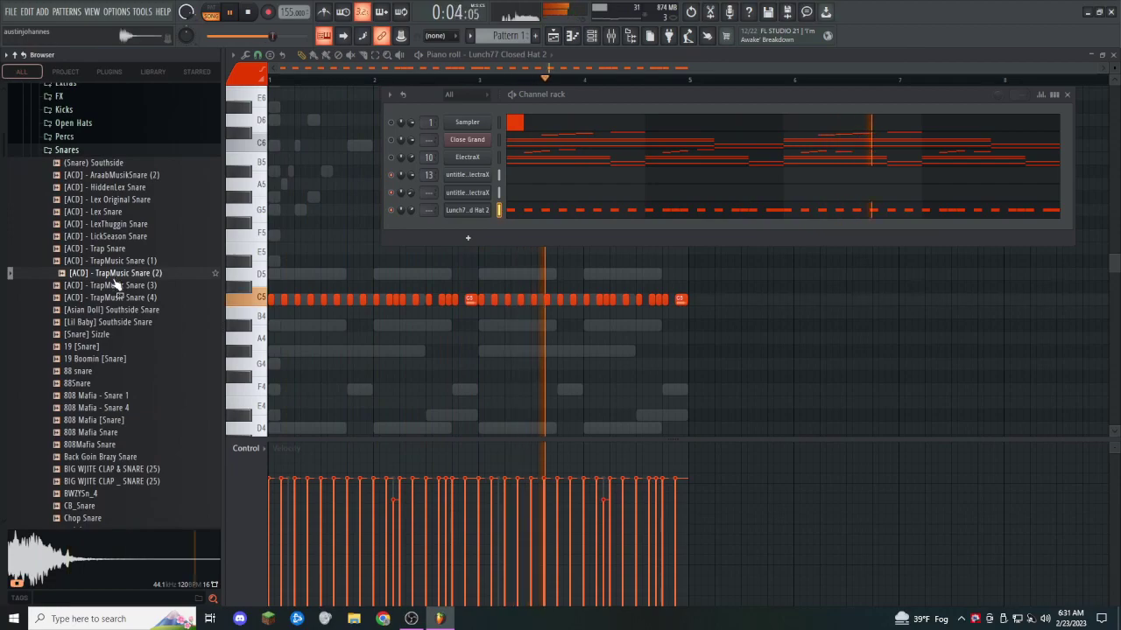
pyautogui.click(114, 285)
pyautogui.click(112, 298)
pyautogui.click(109, 310)
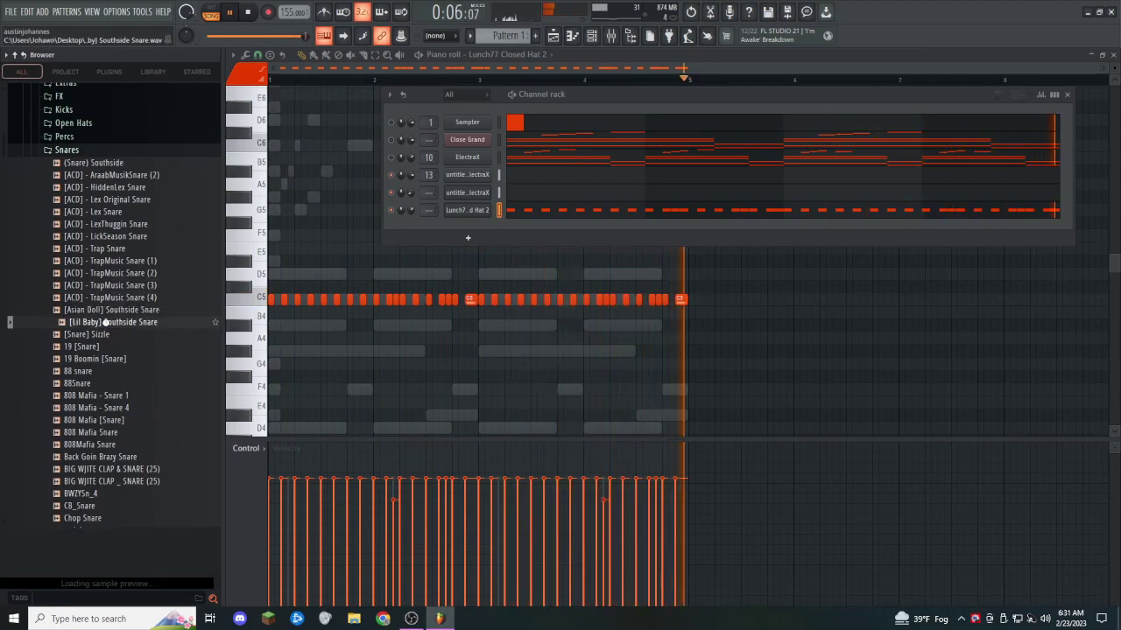
pyautogui.click(101, 334)
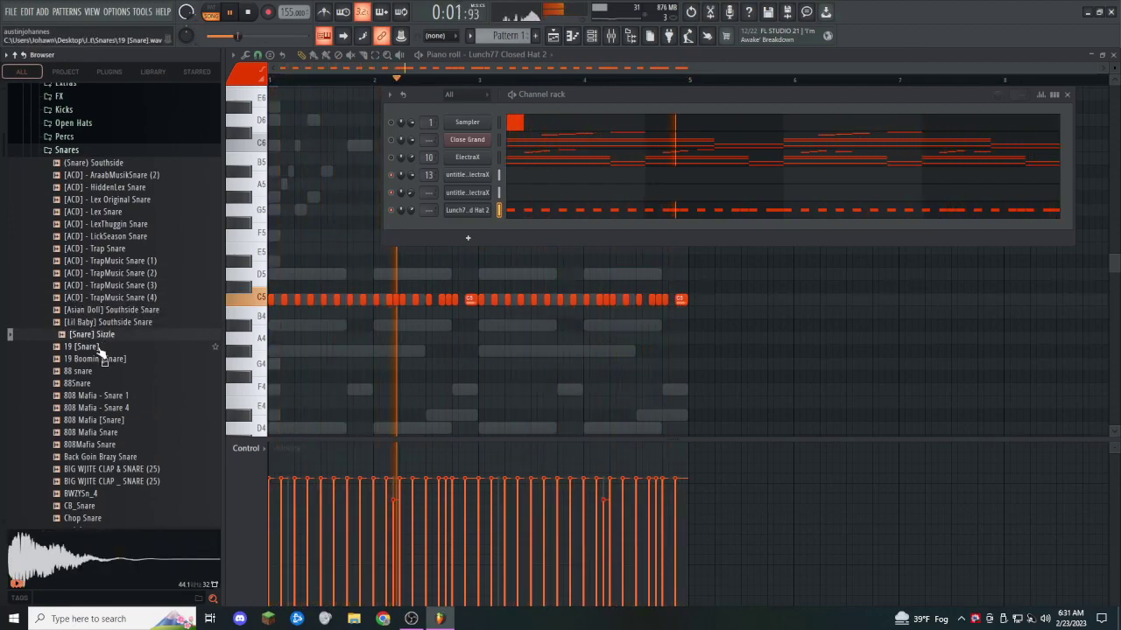
pyautogui.click(88, 347)
pyautogui.click(96, 359)
pyautogui.click(88, 371)
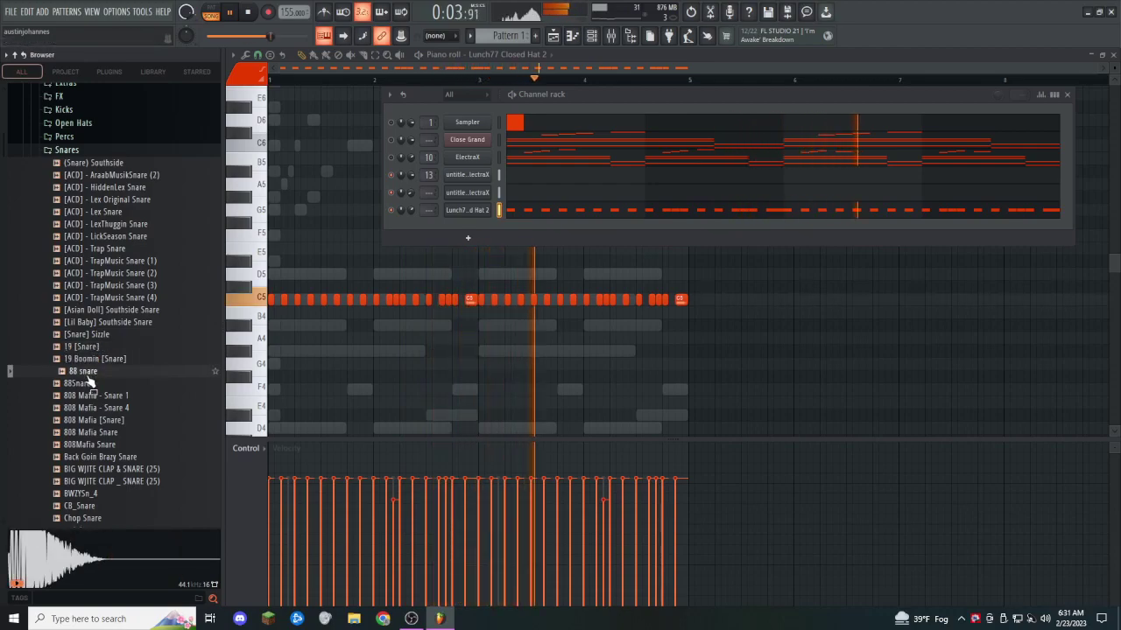
pyautogui.click(83, 383)
# Step: Audition more Southside Drumkit snares, from the 808 Mafia snares through BWZYSn_4 to the LEX snares
pyautogui.scroll(-1, 89, 395)
pyautogui.scroll(-3, 91, 403)
pyautogui.click(92, 263)
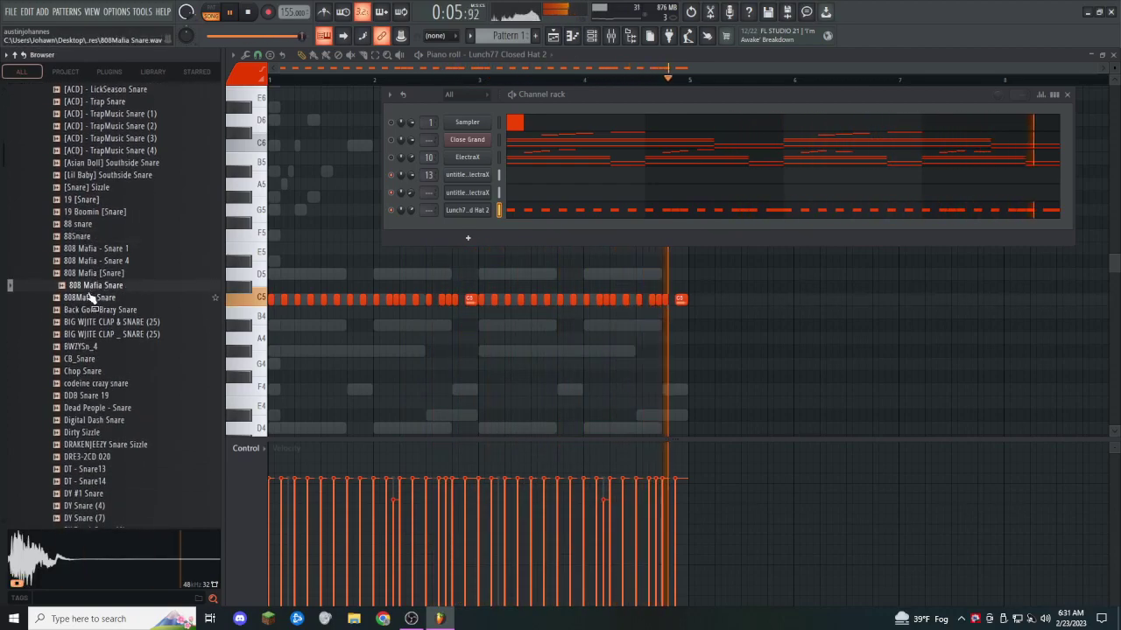
pyautogui.click(95, 273)
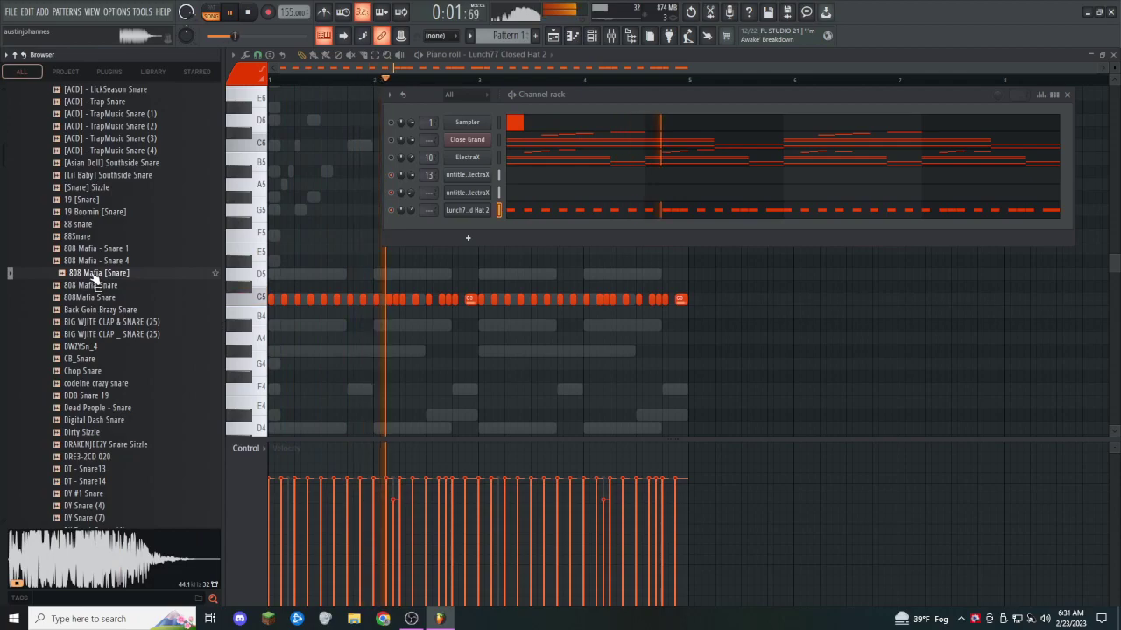
pyautogui.click(91, 322)
pyautogui.click(90, 335)
pyautogui.click(88, 347)
pyautogui.scroll(-6, 87, 355)
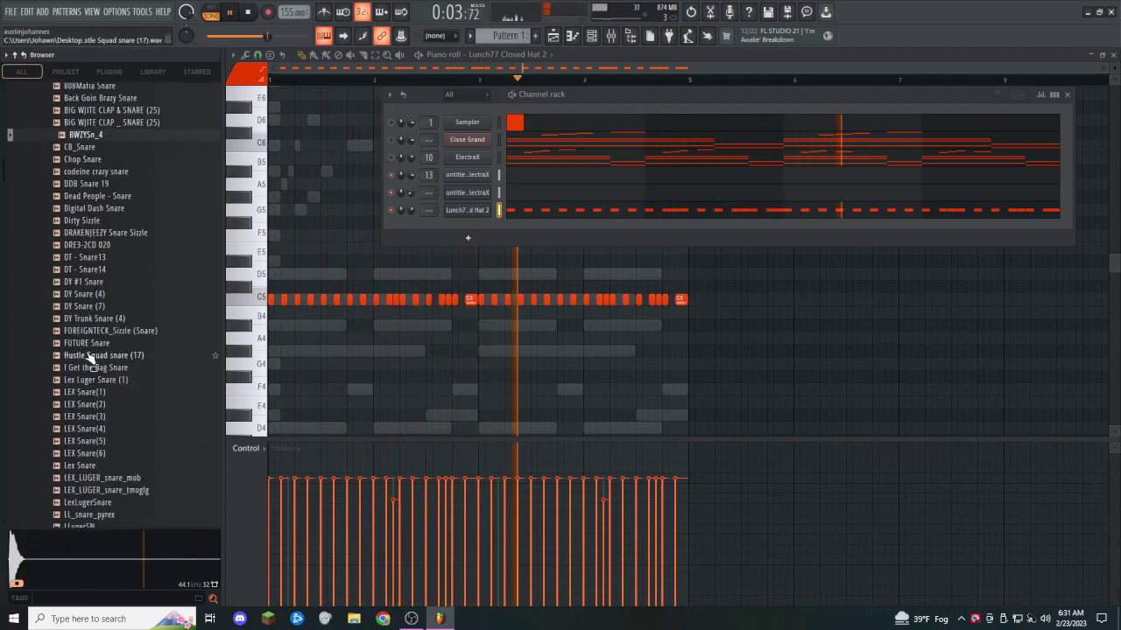
pyautogui.click(88, 347)
pyautogui.click(88, 371)
pyautogui.click(84, 383)
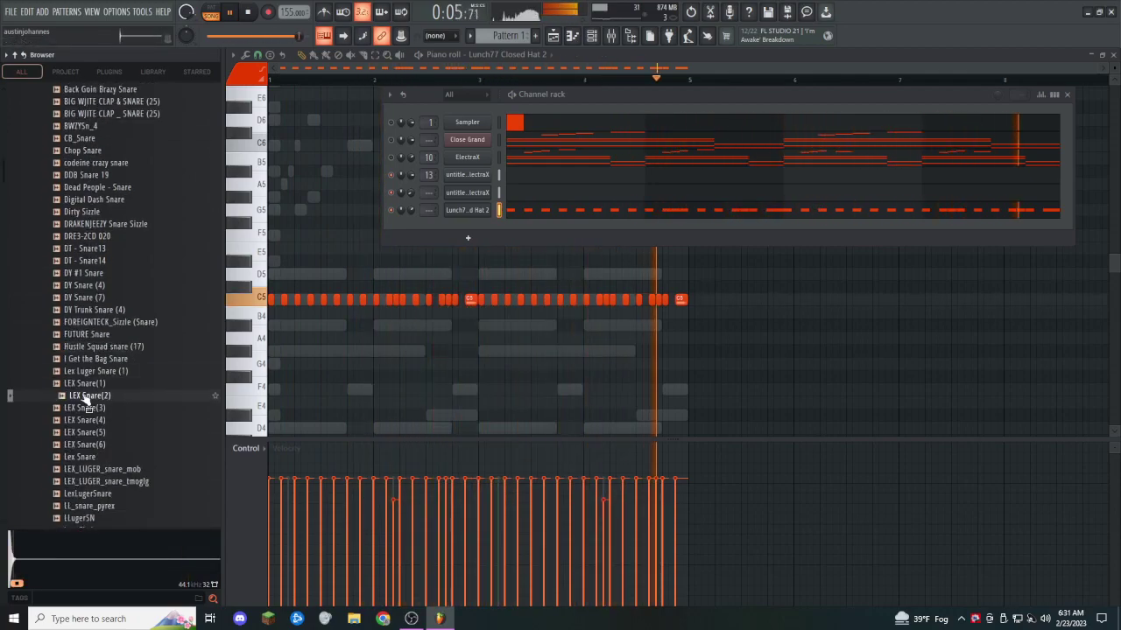
# Step: Add LEX Snare(1) as a new channel and show that channel in the piano roll
pyautogui.scroll(-2, 85, 401)
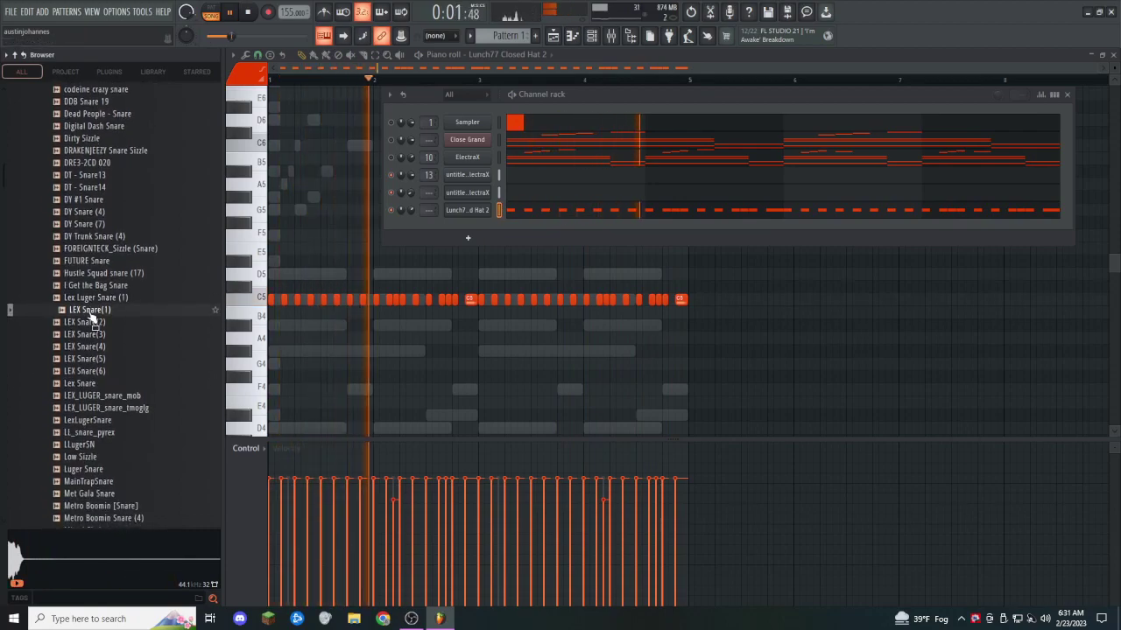
pyautogui.moveTo(87, 310); pyautogui.dragTo(484, 225)
pyautogui.click(540, 231)
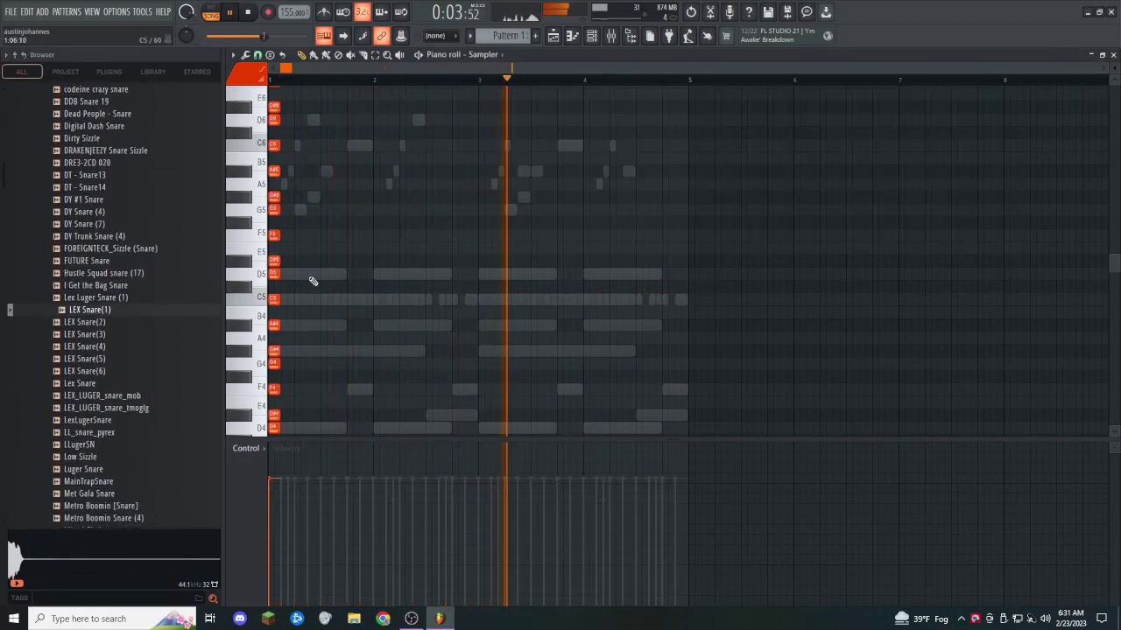
pyautogui.click(467, 56)
pyautogui.click(499, 162)
# Step: Place a C5 snare note on beat 3 of bar 1 and repeat it on beat 3 of bars 2 to 4
pyautogui.click(324, 299)
pyautogui.moveTo(386, 80); pyautogui.dragTo(218, 120)
pyautogui.hotkey('ctrl', 'b')
pyautogui.hotkey('ctrl', 'b')
pyautogui.hotkey('ctrl', 'b')
pyautogui.hotkey('ctrl', 'd')
# Step: Set the LEX Snare(1) channel volume to 83% and open the Lunch77 Closed Hat 2 notes in the piano roll
pyautogui.click(592, 36)
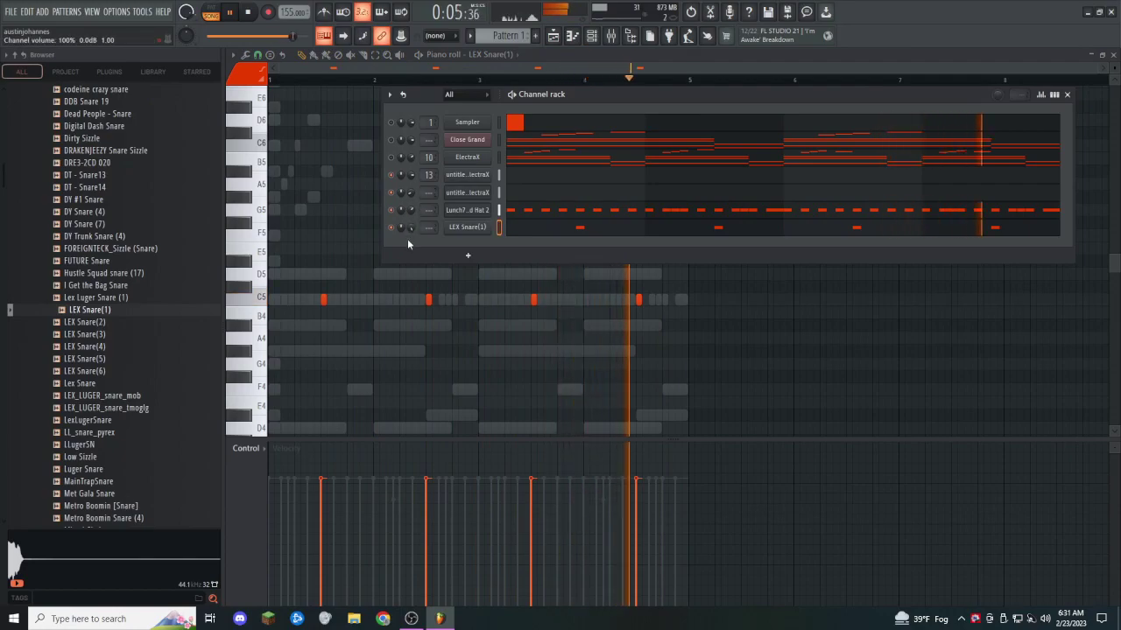
pyautogui.moveTo(409, 229); pyautogui.dragTo(409, 244)
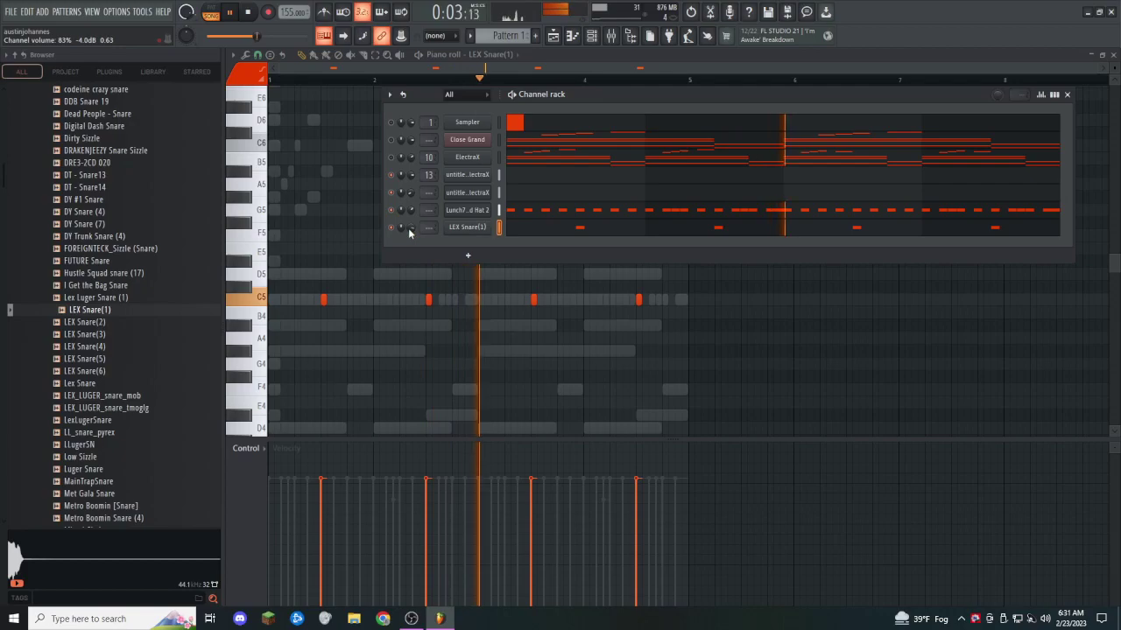
pyautogui.click(518, 216)
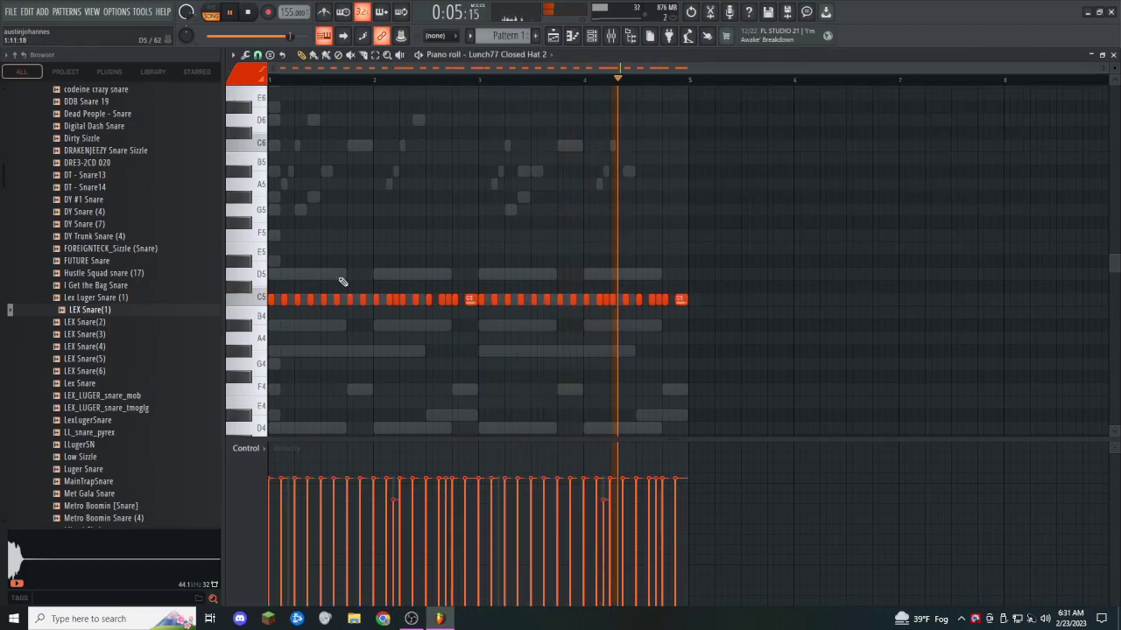
# Step: Delete the Lunch77 Closed Hat 2 note midway between beats 3 and 4 of bar 1
pyautogui.scroll(3, 323, 305)
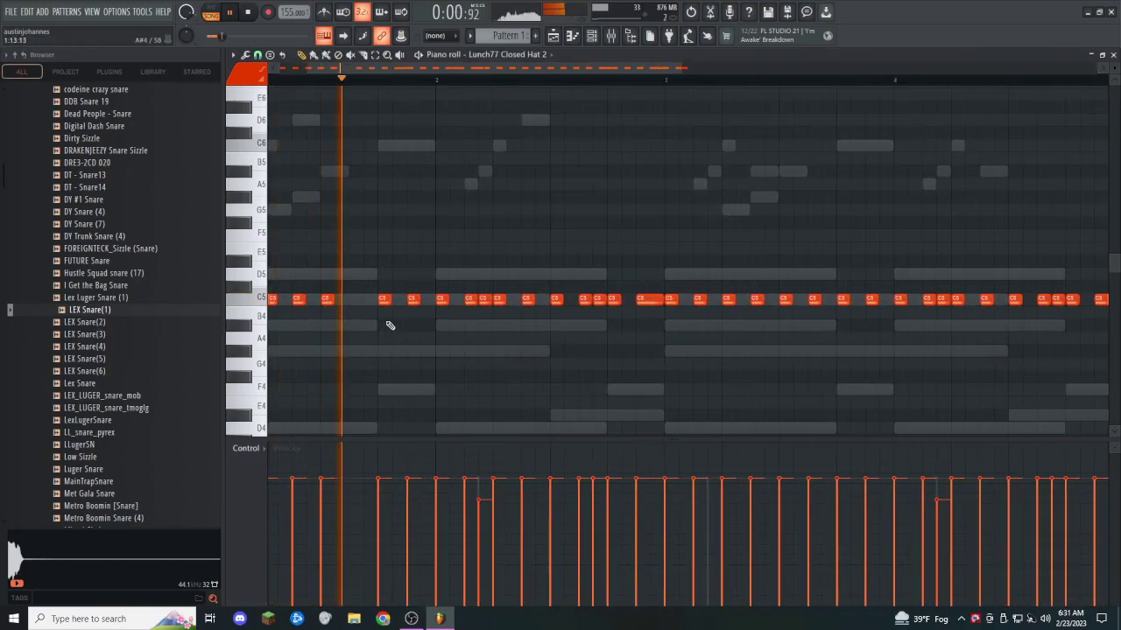
pyautogui.scroll(-3, 613, 297)
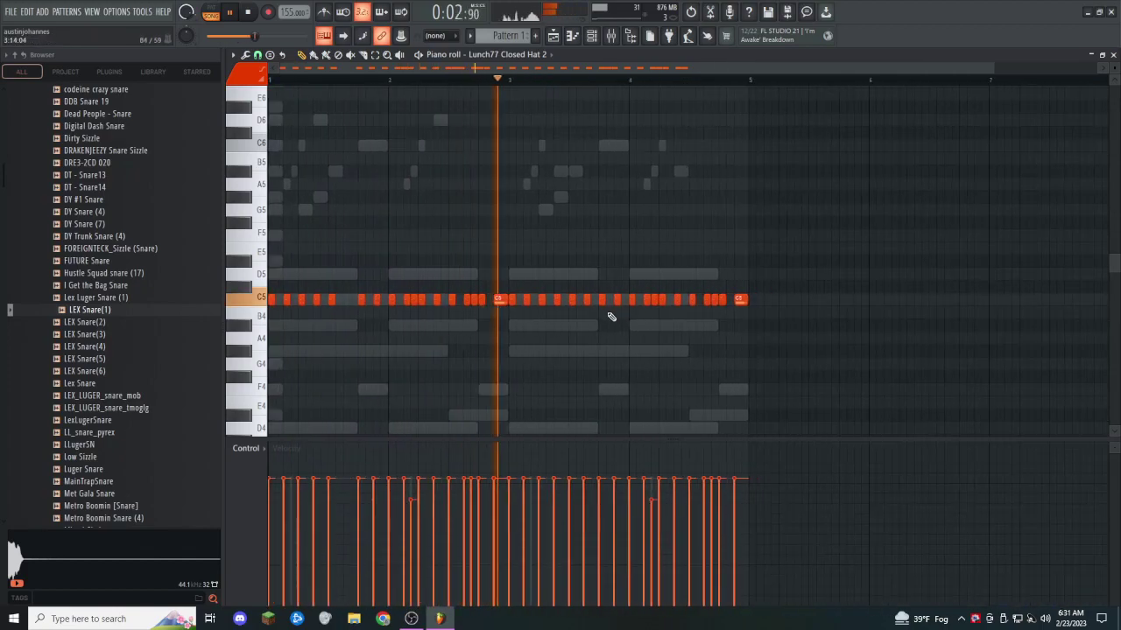
pyautogui.click(559, 36)
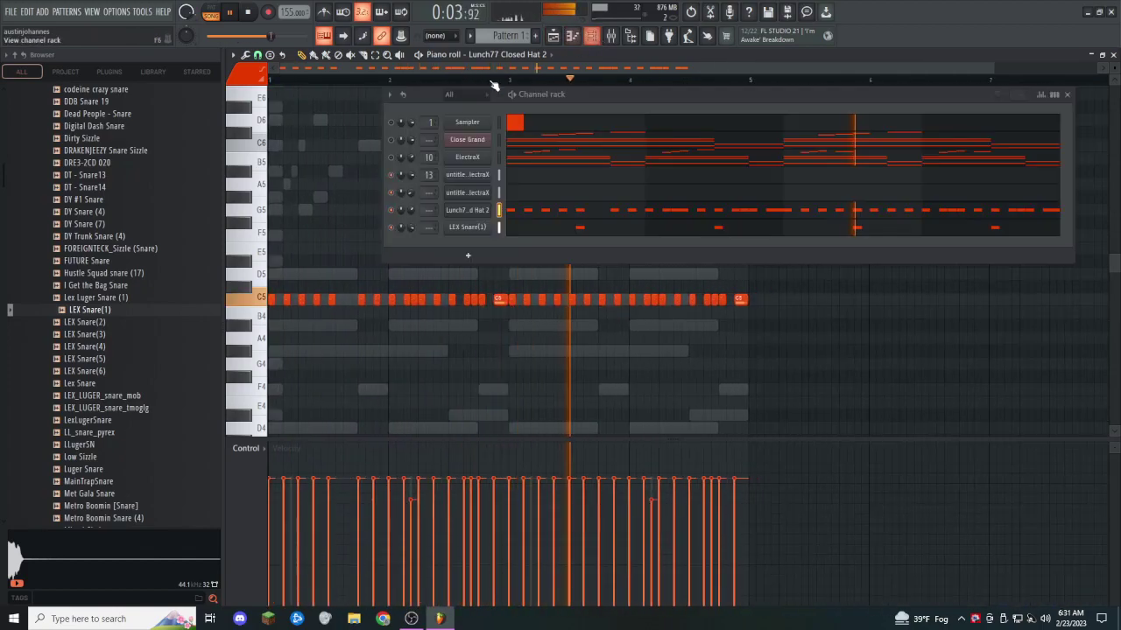
pyautogui.click(592, 57)
# Step: Duplicate four bar 3 hi-hats at F4 with lower velocity, and keep only two of them, on steps 11 and 15
pyautogui.scroll(4, 570, 309)
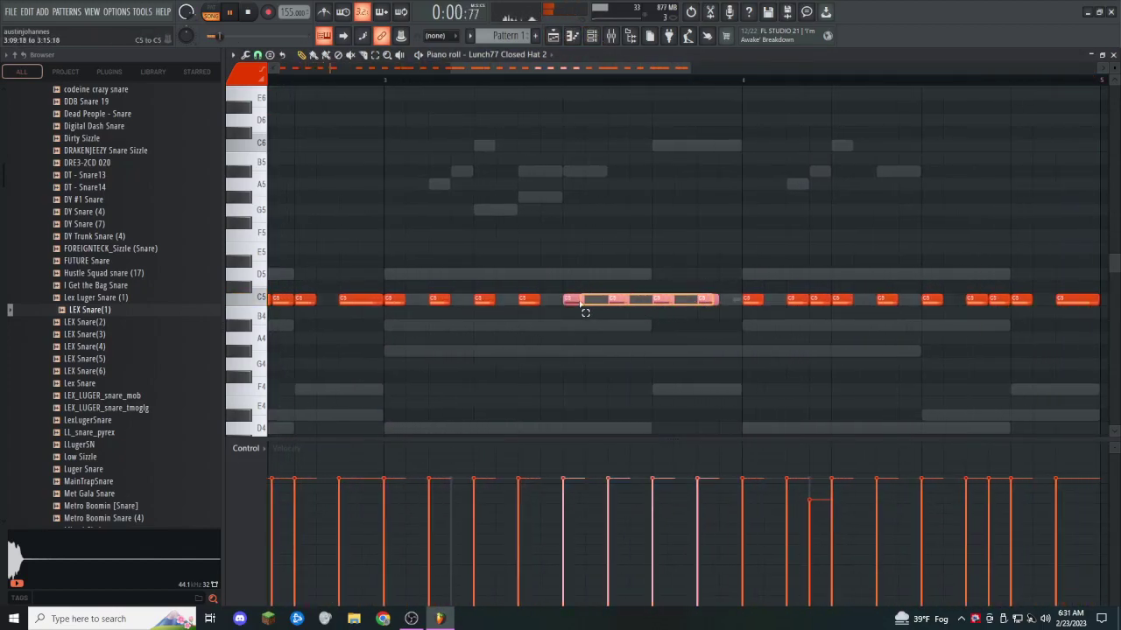
pyautogui.moveTo(570, 388); pyautogui.dragTo(592, 388)
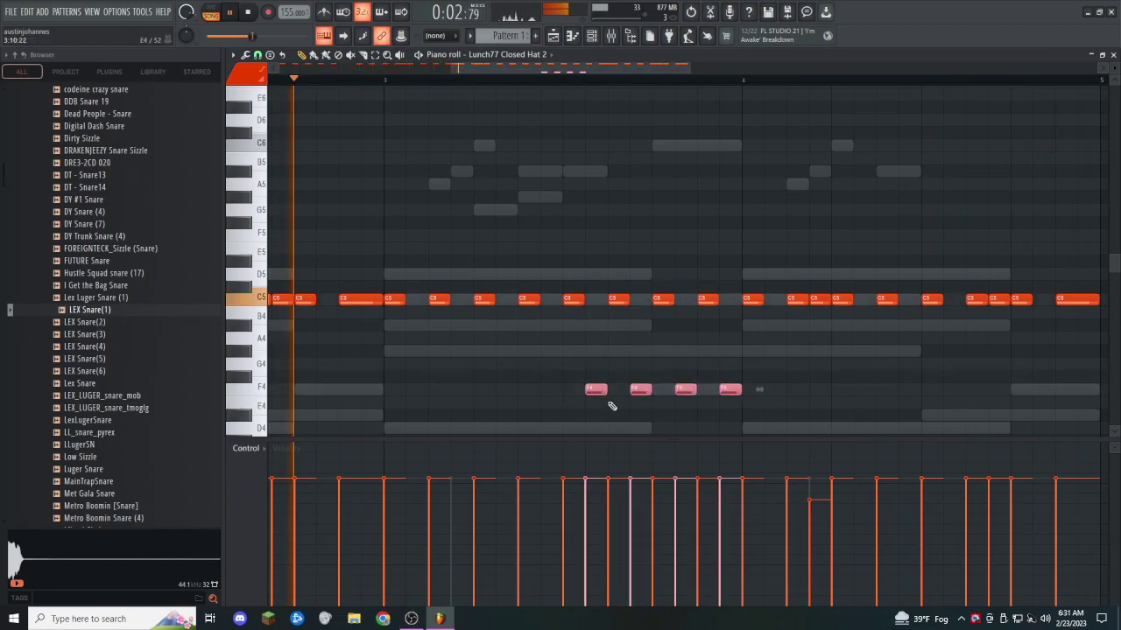
pyautogui.scroll(-4, 614, 403)
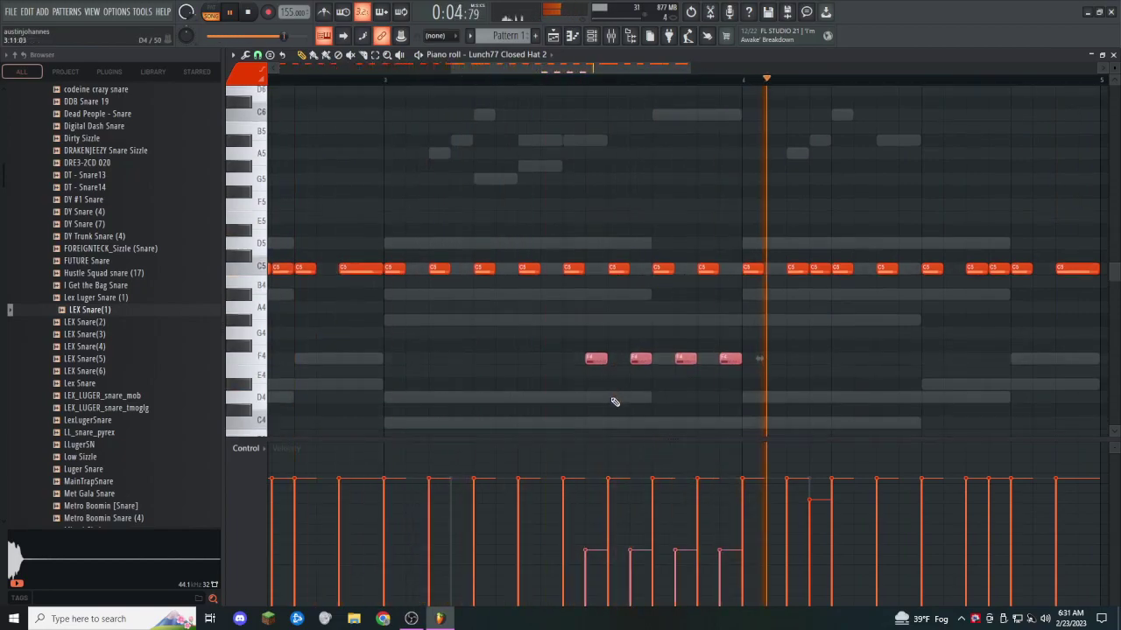
pyautogui.moveTo(605, 237); pyautogui.dragTo(583, 239)
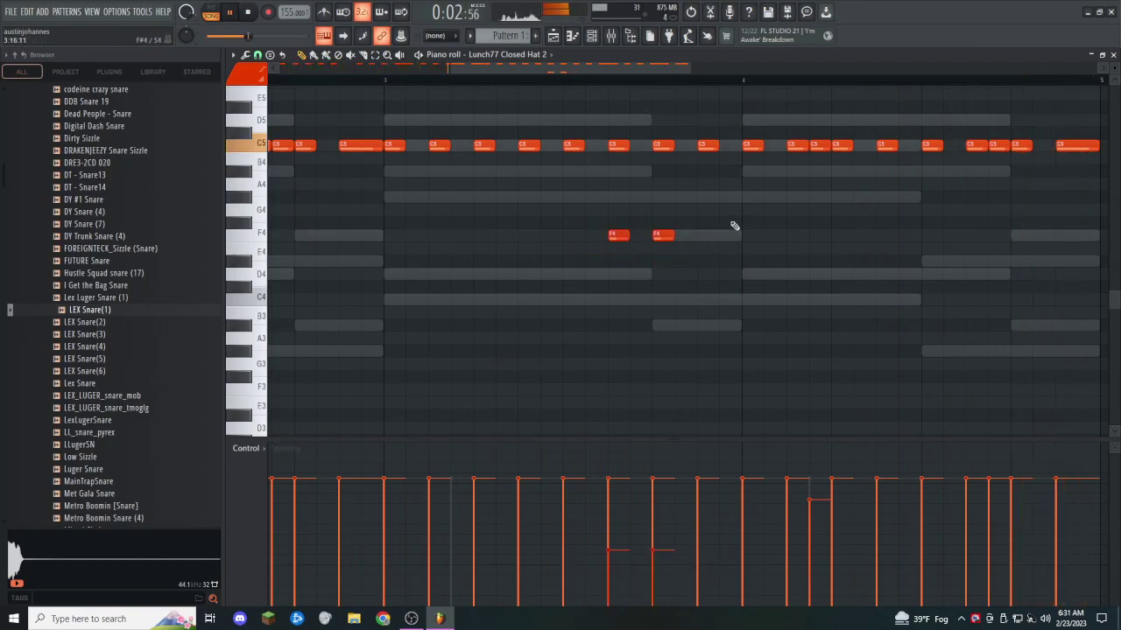
pyautogui.moveTo(663, 236); pyautogui.dragTo(708, 236)
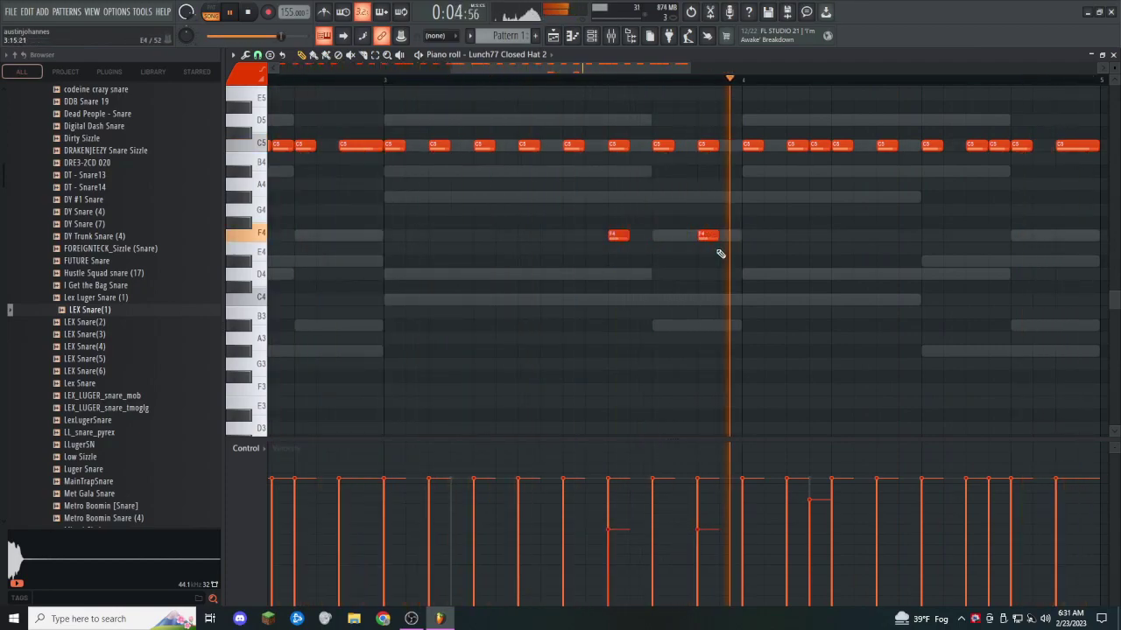
pyautogui.scroll(-2, 683, 270)
pyautogui.keyDown('ctrl'); pyautogui.rightClick(616, 327); pyautogui.keyUp('ctrl')
# Step: Show the channel rack, collapse the Snares samples and expand the 808s folder of The Lunch77 Southside Drumkit
pyautogui.click(591, 36)
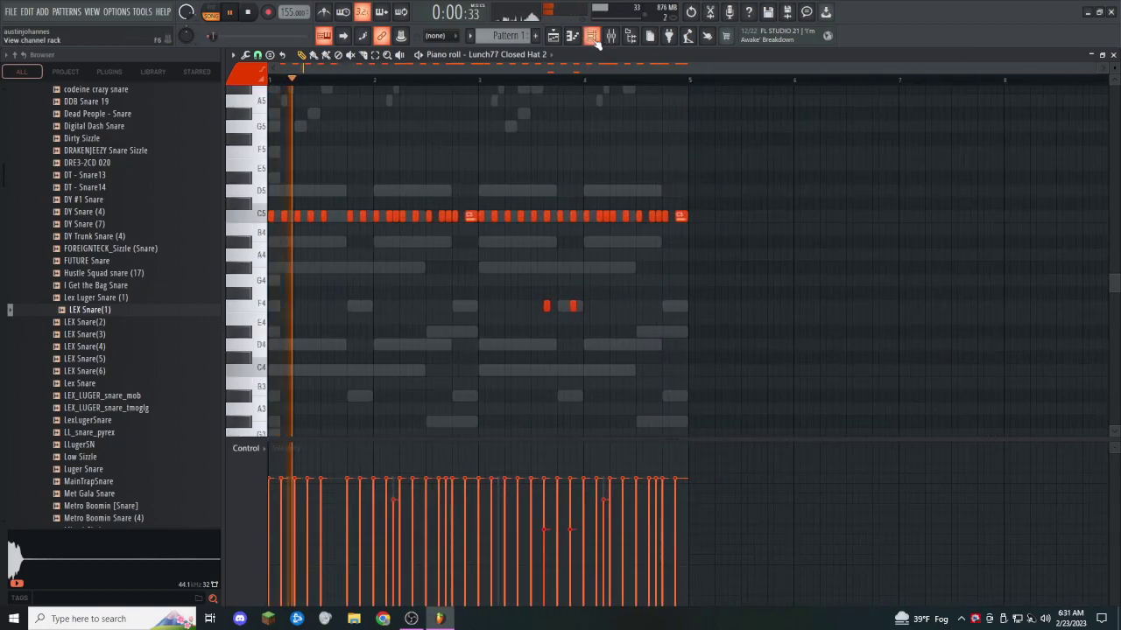
pyautogui.click(593, 38)
pyautogui.scroll(10, 97, 228)
pyautogui.click(67, 180)
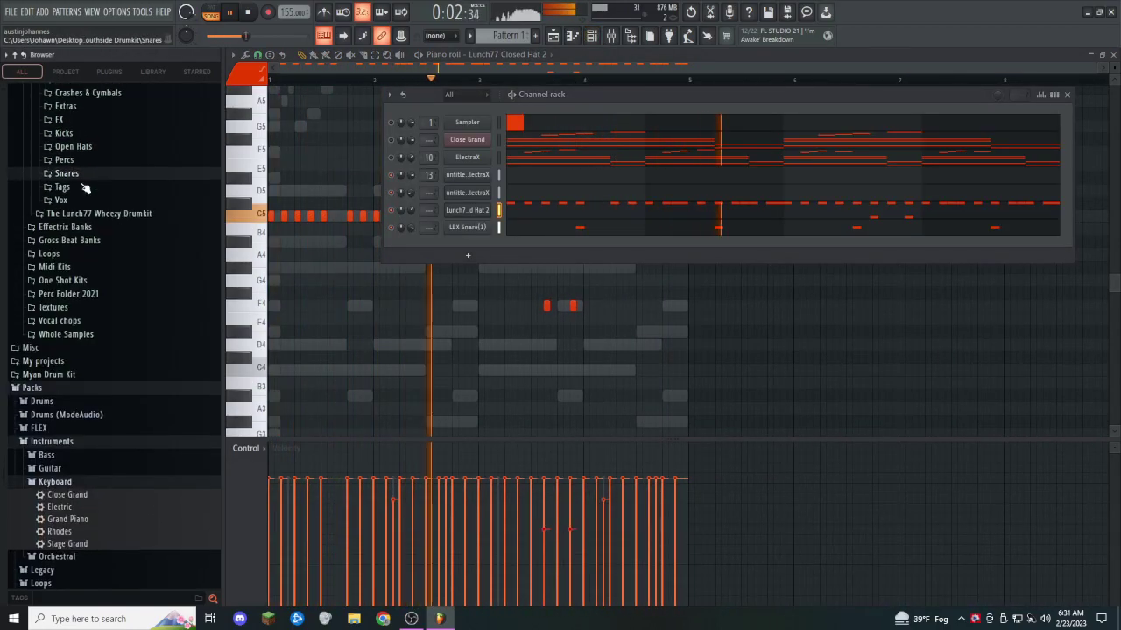
pyautogui.scroll(8, 85, 188)
pyautogui.click(63, 323)
# Step: Audition the named 808 samples from [ACD] - YungCoke 808 through [MNDZ] - Spinz 808 (March Madness)
pyautogui.click(80, 373)
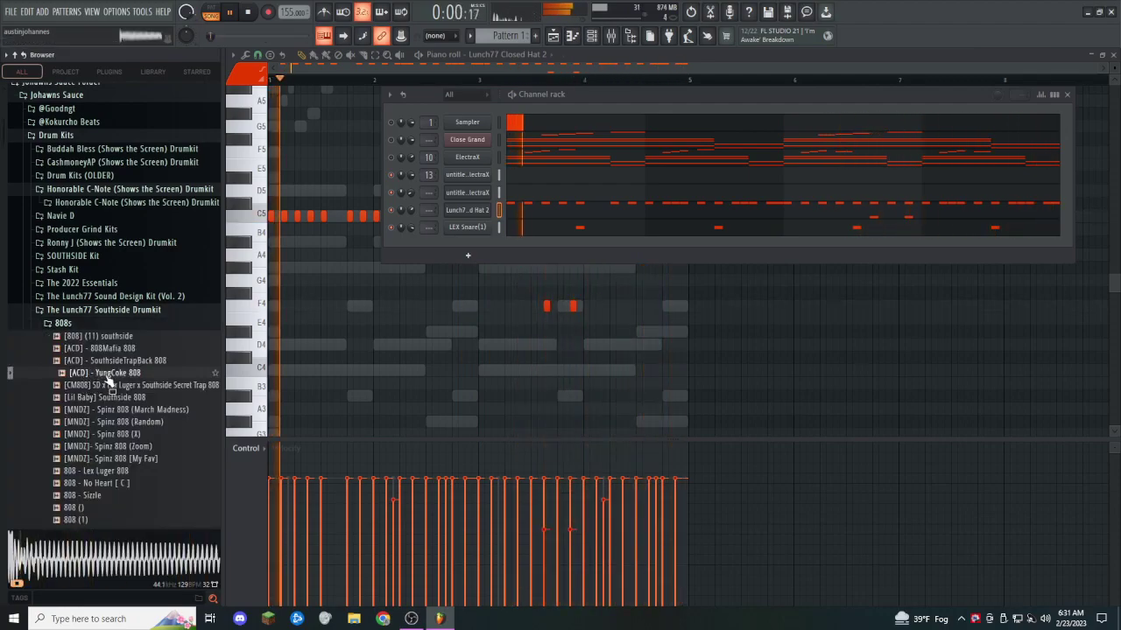
pyautogui.click(107, 386)
pyautogui.click(116, 398)
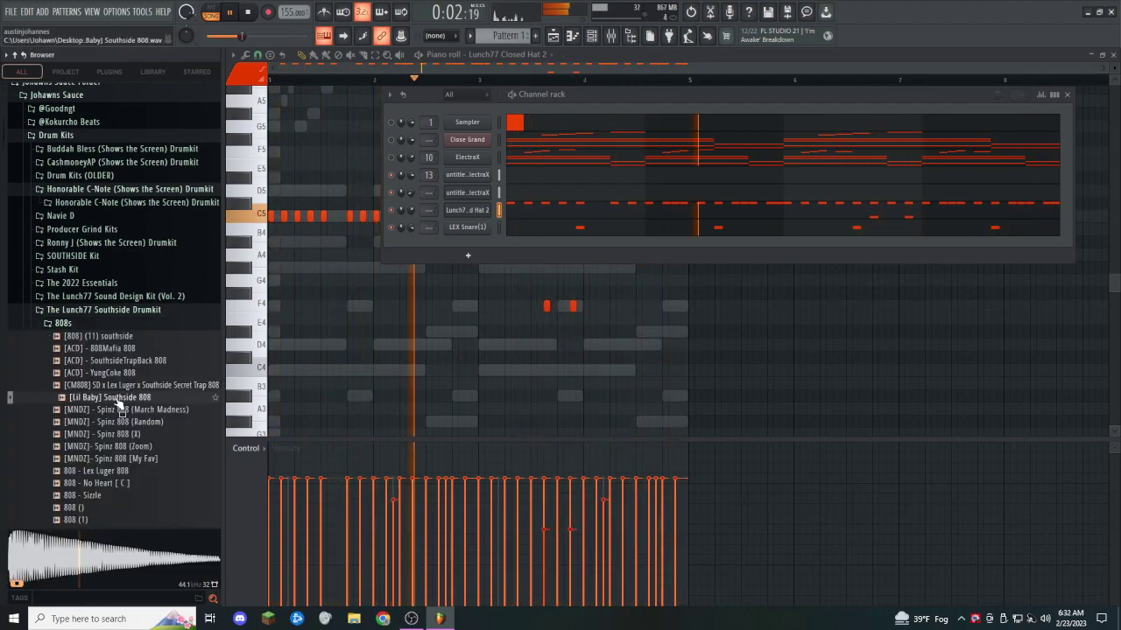
pyautogui.click(114, 409)
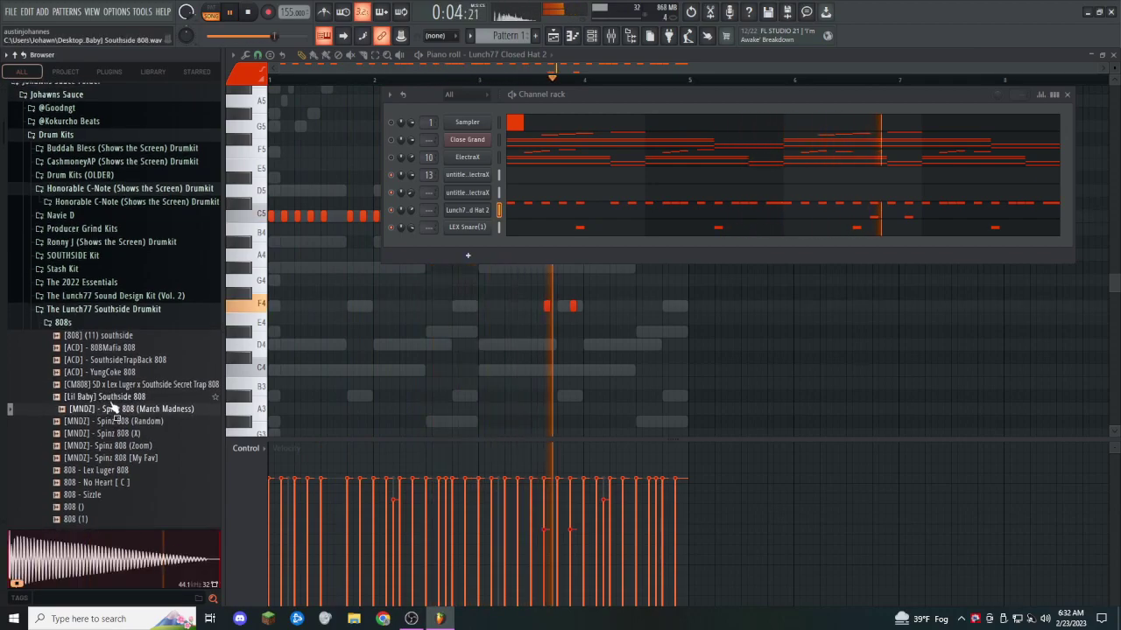
# Step: Audition the numbered samples 808 (18), 808 (12), 808 (11), 808 (9) and 808 (8)
pyautogui.scroll(-10, 112, 408)
pyautogui.click(87, 373)
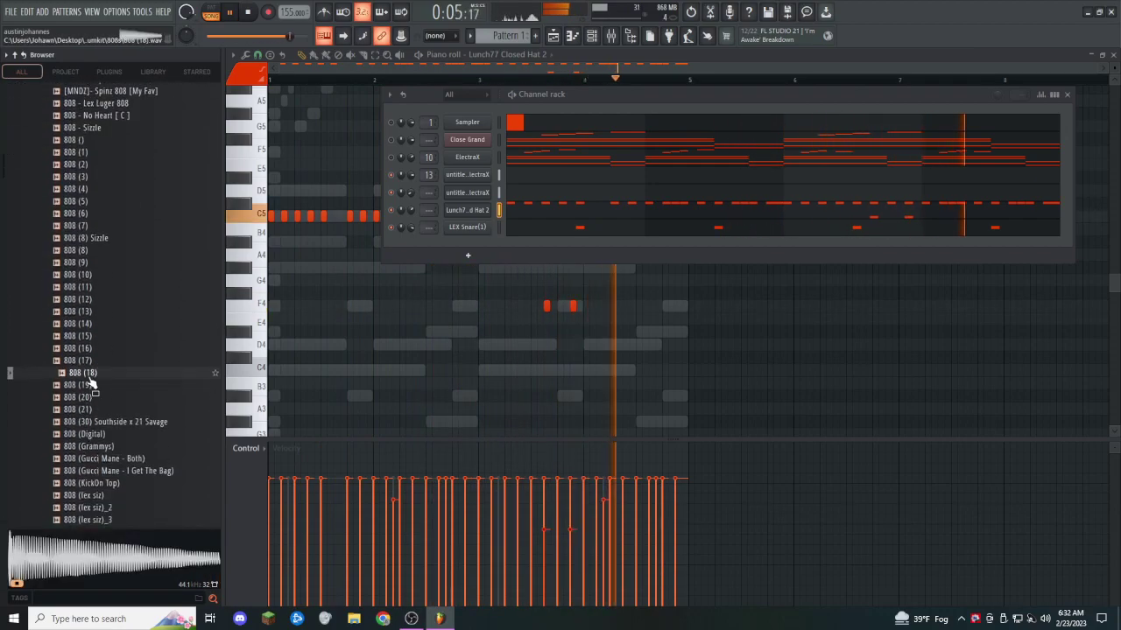
pyautogui.click(90, 300)
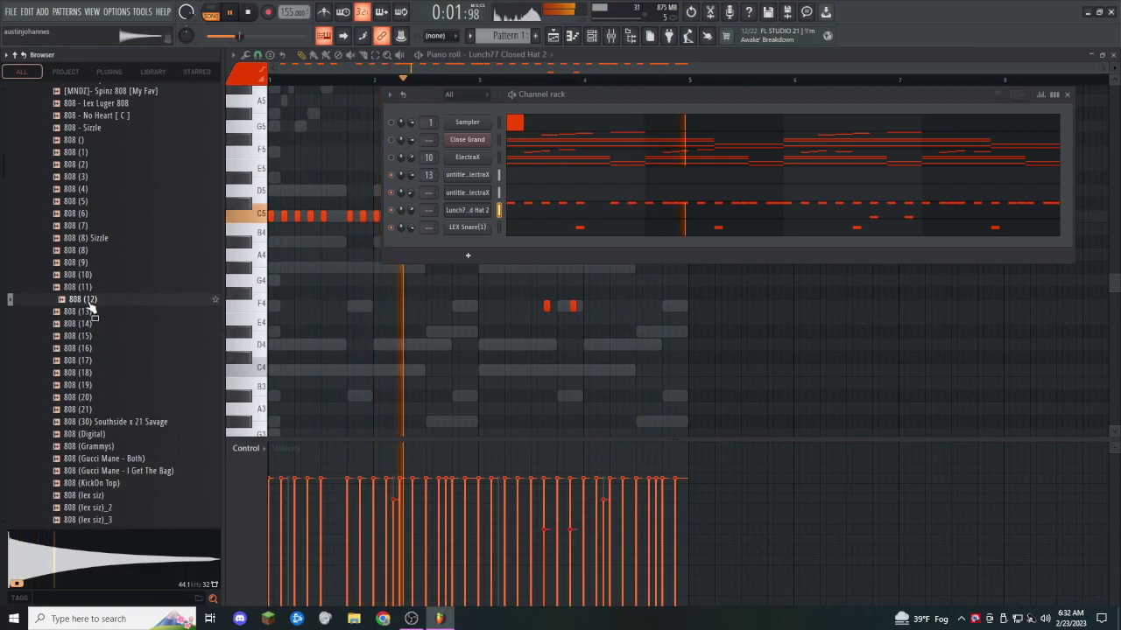
pyautogui.click(89, 287)
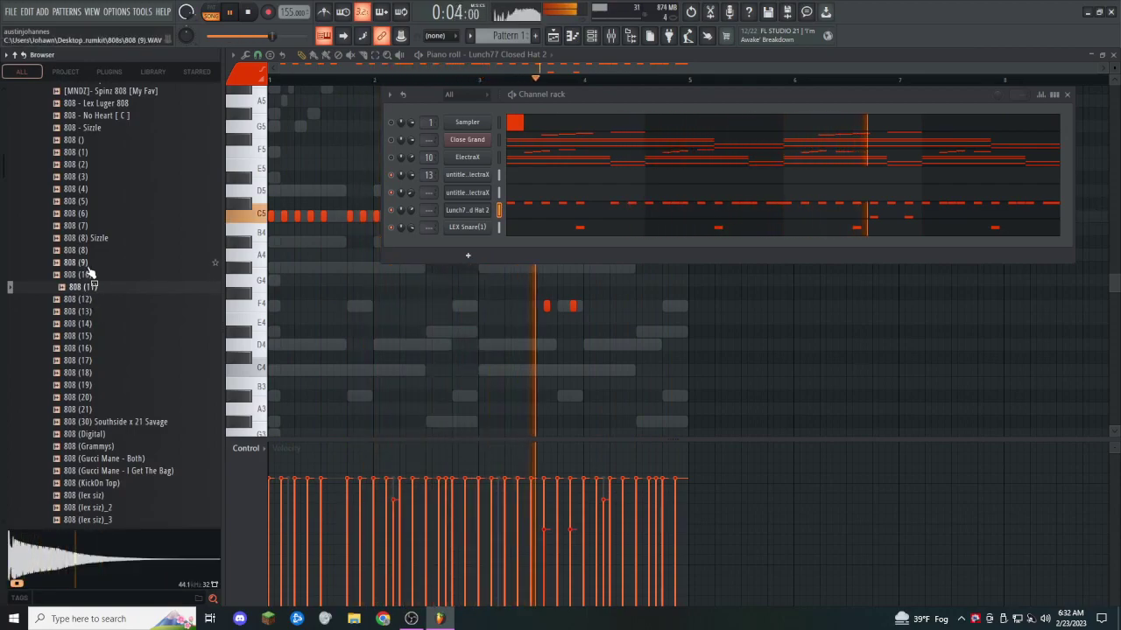
pyautogui.click(88, 265)
pyautogui.click(87, 252)
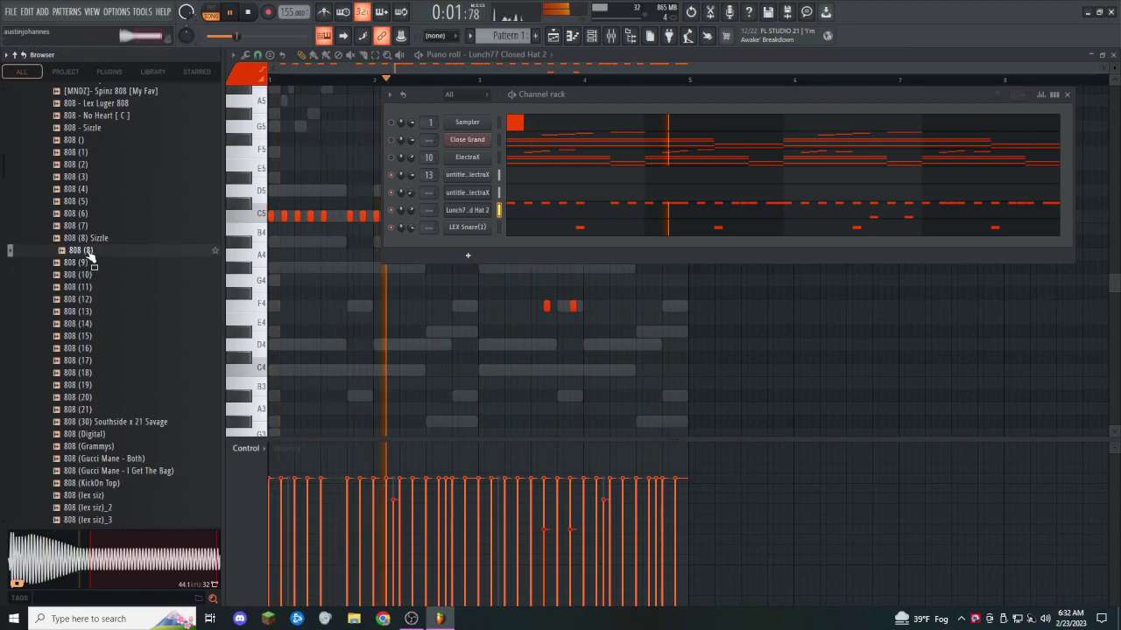
# Step: Add 808 (8) as a new channel below LEX Snare(1) and enable its volume envelope with maximum hold
pyautogui.moveTo(89, 253); pyautogui.dragTo(363, 250)
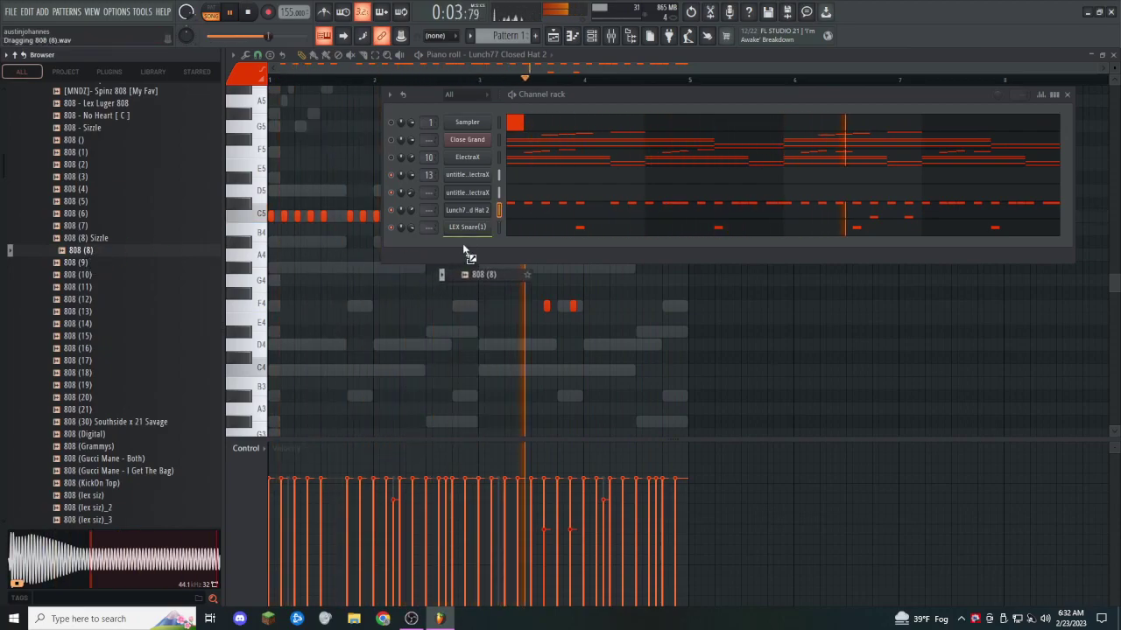
pyautogui.moveTo(464, 251); pyautogui.dragTo(456, 262)
pyautogui.click(285, 147)
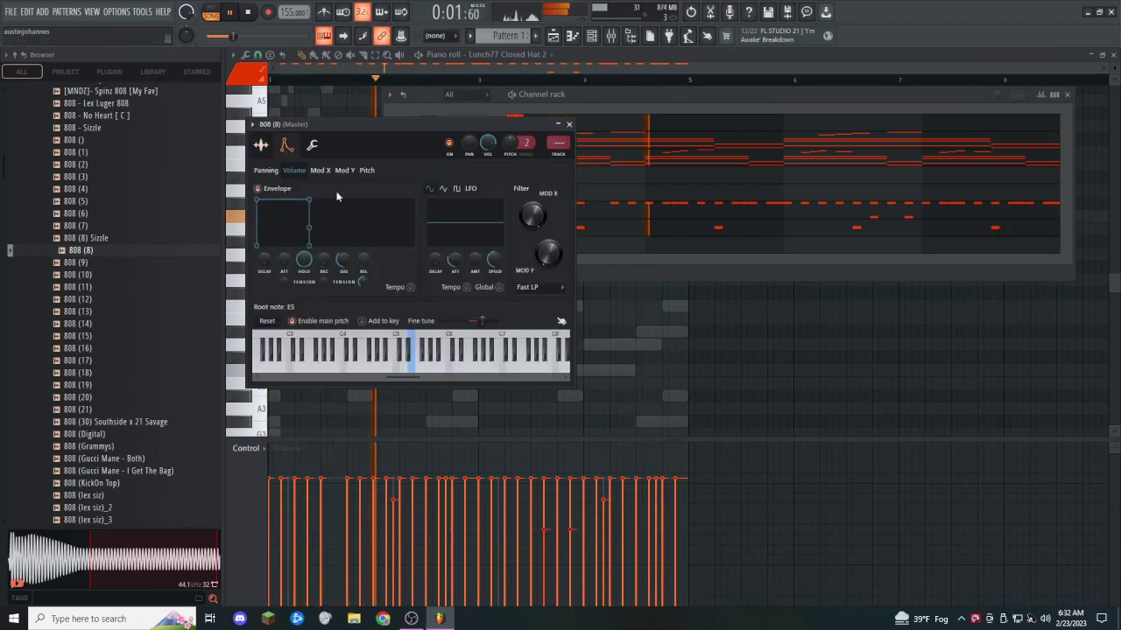
pyautogui.click(312, 146)
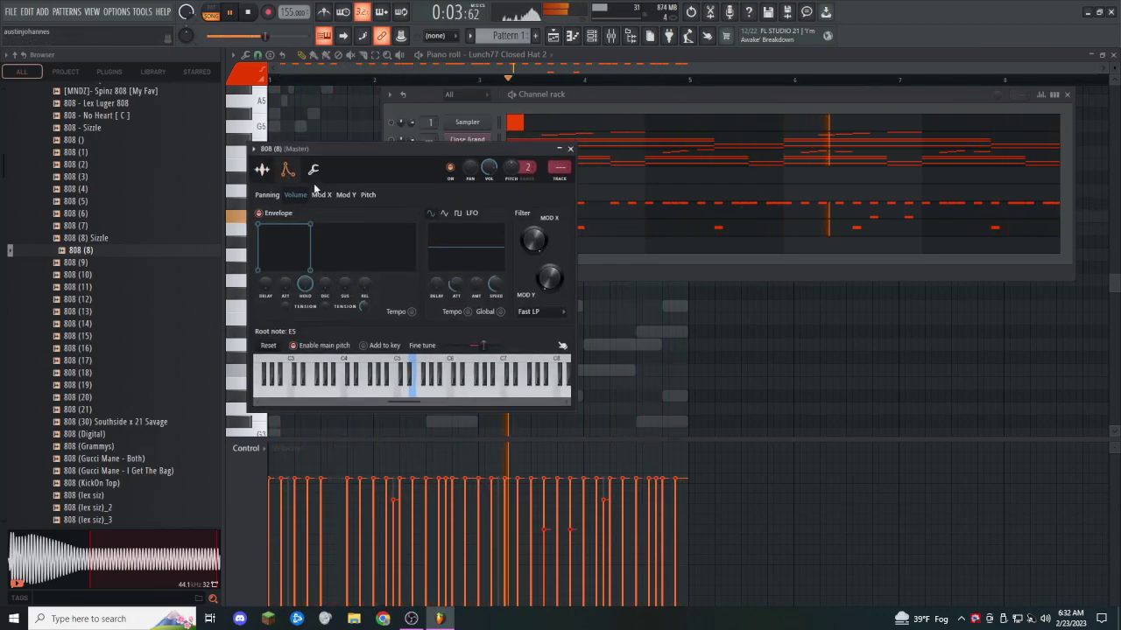
# Step: Show the Close Grand notes in the piano roll and copy its lowest C4 and G#3 notes across all four bars
pyautogui.press('F7')
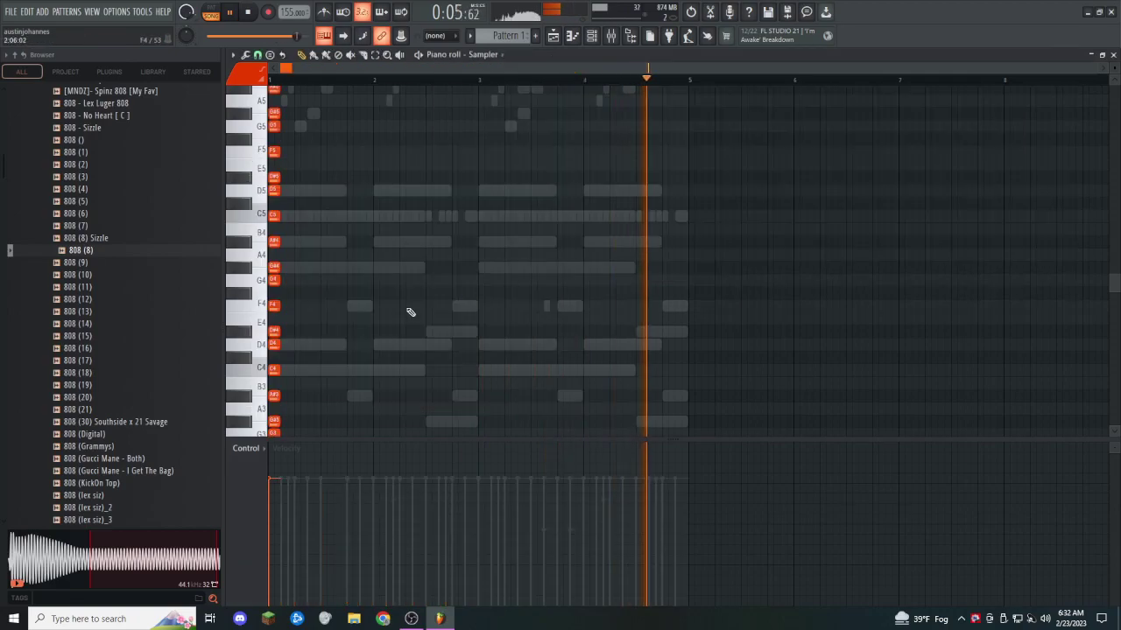
pyautogui.click(482, 55)
pyautogui.click(498, 163)
pyautogui.scroll(2, 432, 248)
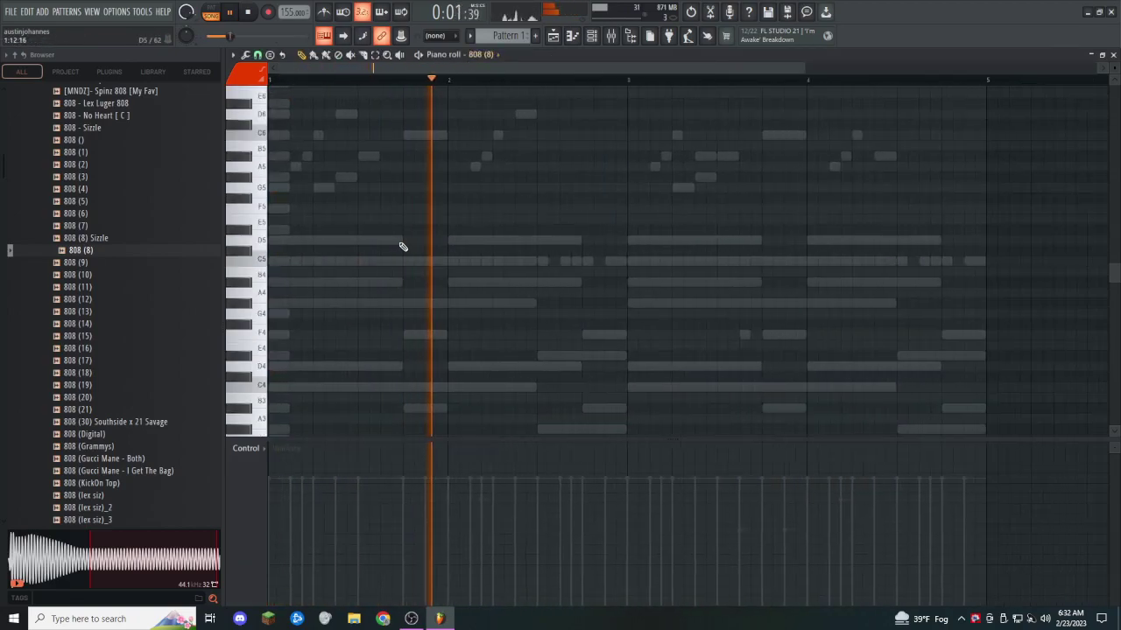
pyautogui.click(473, 55)
pyautogui.click(489, 120)
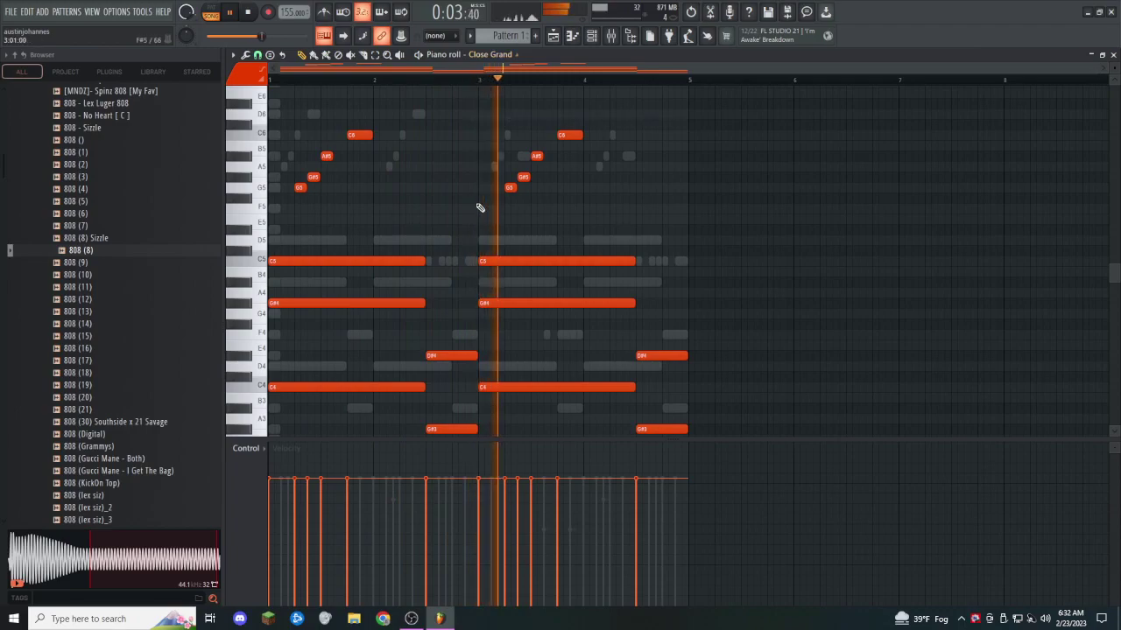
pyautogui.scroll(-4, 470, 211)
pyautogui.moveTo(388, 265); pyautogui.dragTo(484, 337)
pyautogui.moveTo(487, 277); pyautogui.dragTo(613, 306)
pyautogui.moveTo(639, 312); pyautogui.dragTo(685, 389)
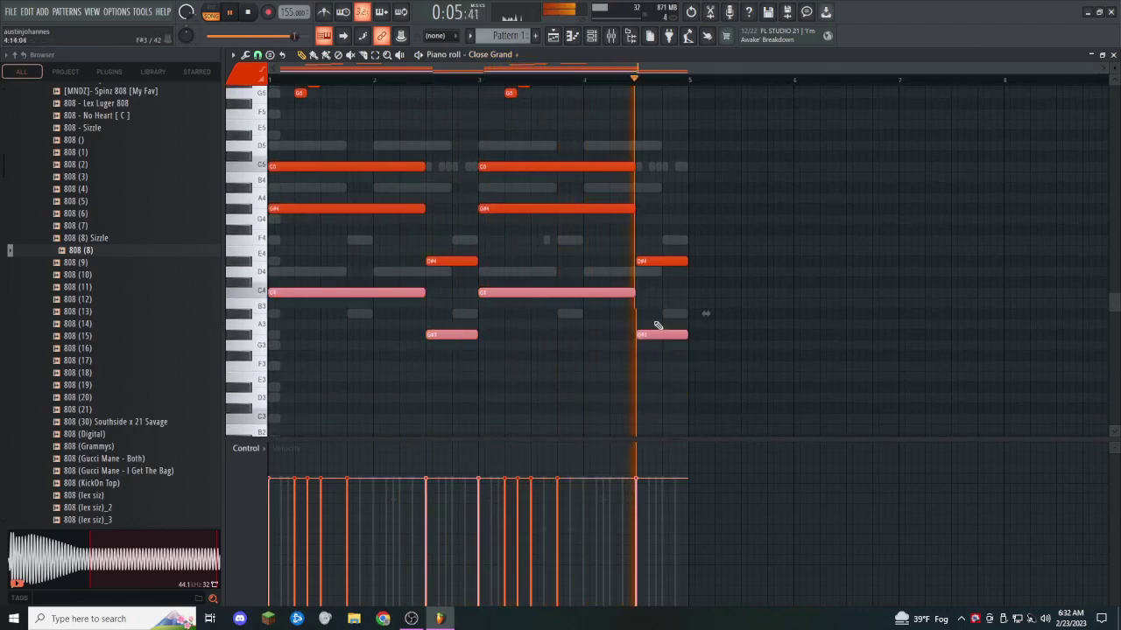
# Step: Paste the copied bass notes into the 808 (8) piano roll and align them to the start of bar 1
pyautogui.click(513, 55)
pyautogui.click(492, 164)
pyautogui.hotkey('ctrl', 'v')
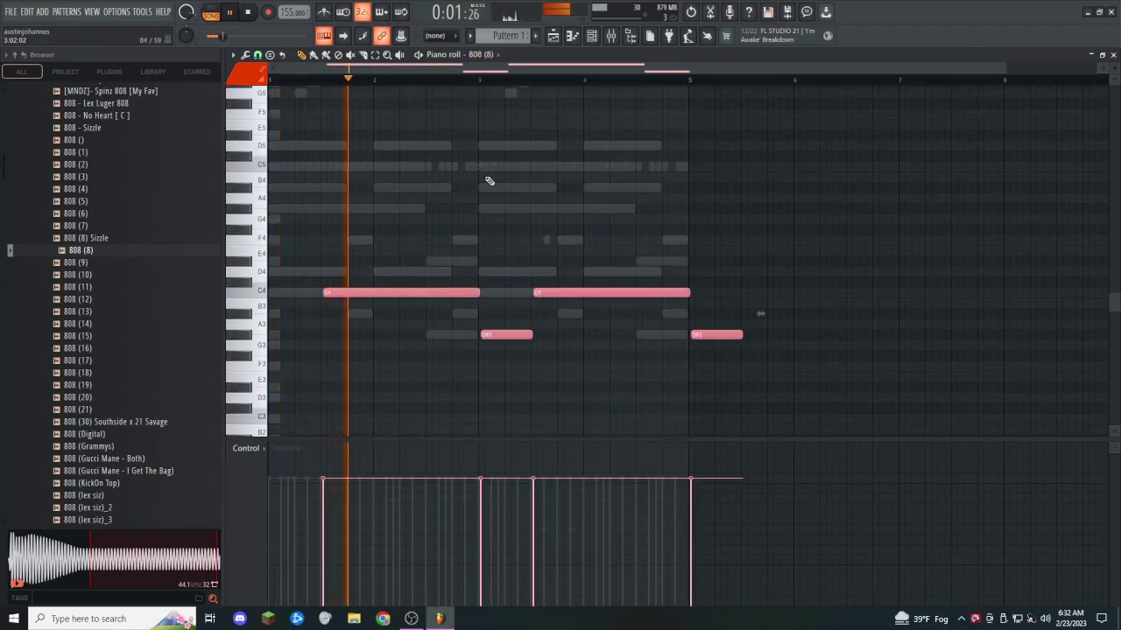
pyautogui.moveTo(393, 289); pyautogui.dragTo(279, 294)
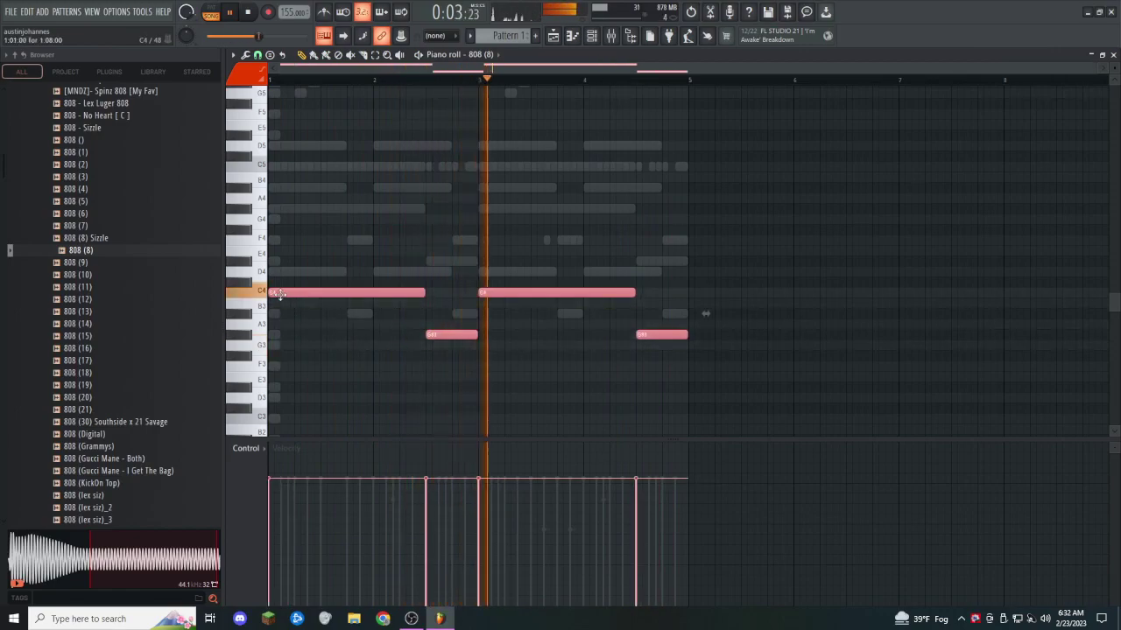
# Step: Raise the 808 (8) notes one octave to C5 and G#4 and set their velocities to maximum
pyautogui.hotkey('ctrl', 'Up')
pyautogui.moveTo(421, 201); pyautogui.dragTo(312, 80)
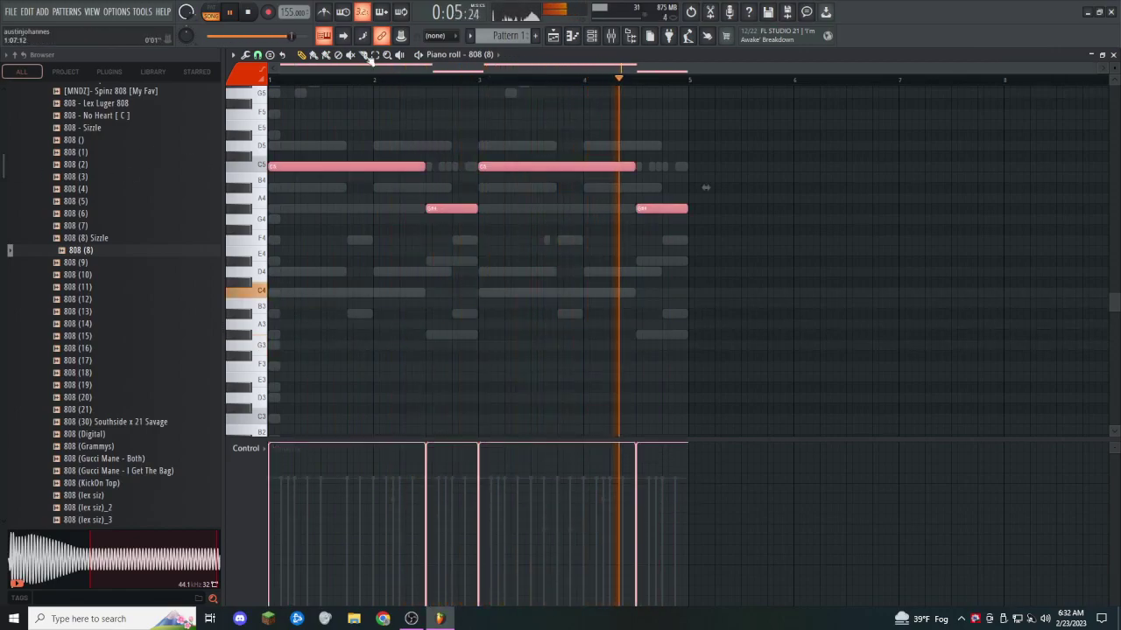
pyautogui.hotkey('ctrl', 'd')
# Step: Try the 808 (8) notes one octave higher during playback and return them to C5 and G#4
pyautogui.click(592, 35)
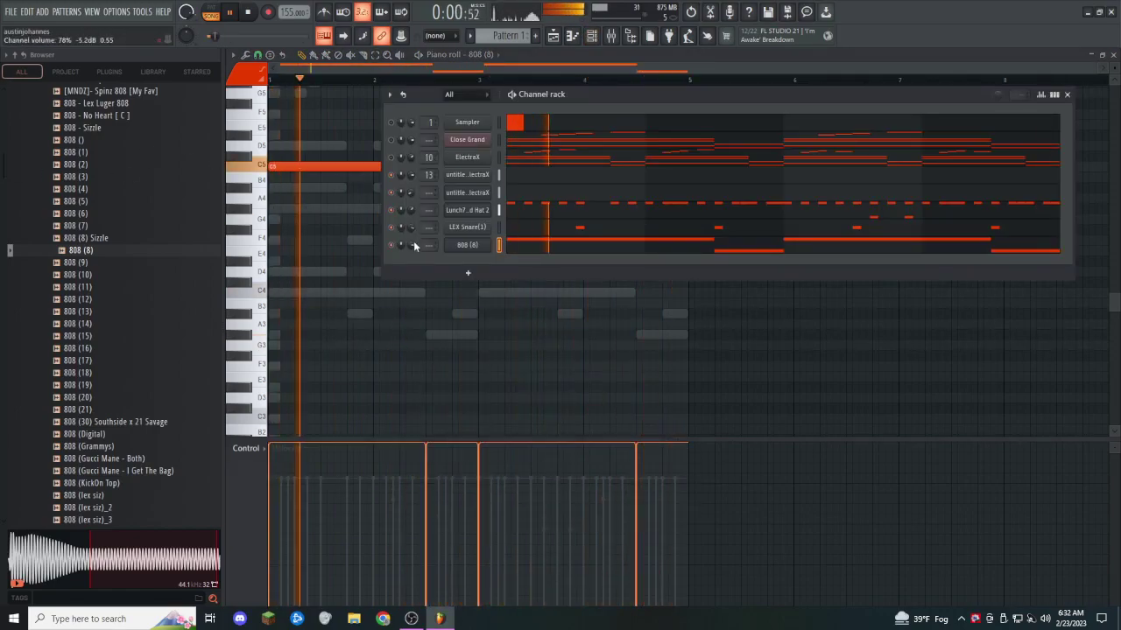
pyautogui.click(564, 59)
pyautogui.hotkey('ctrl', 'Up')
pyautogui.press('space')
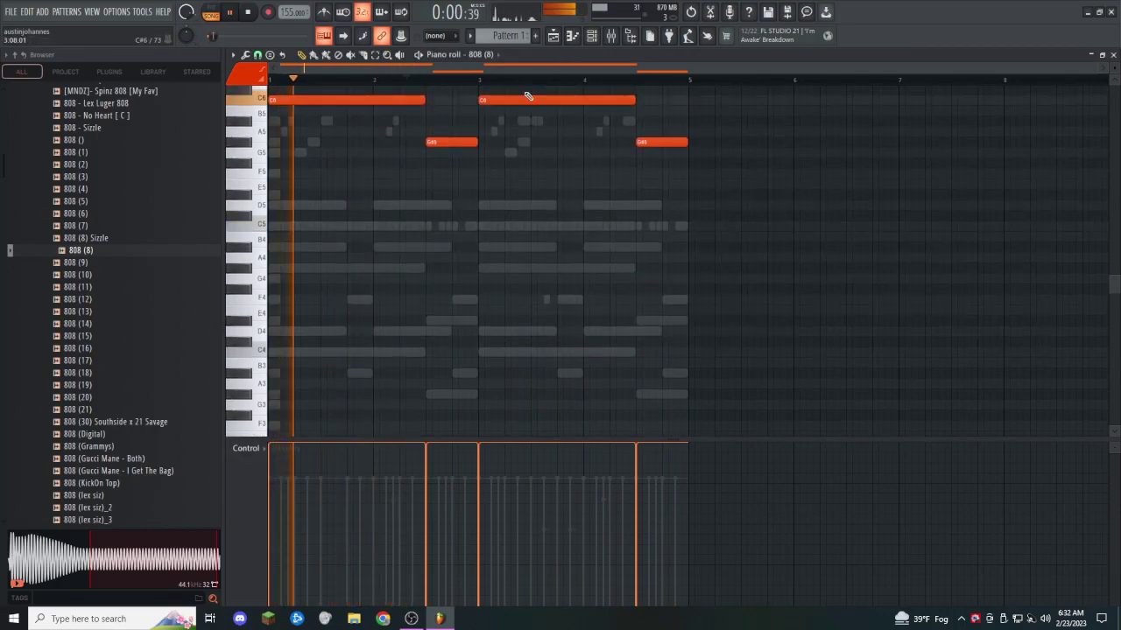
pyautogui.hotkey('ctrl', 'Down')
pyautogui.press('space')
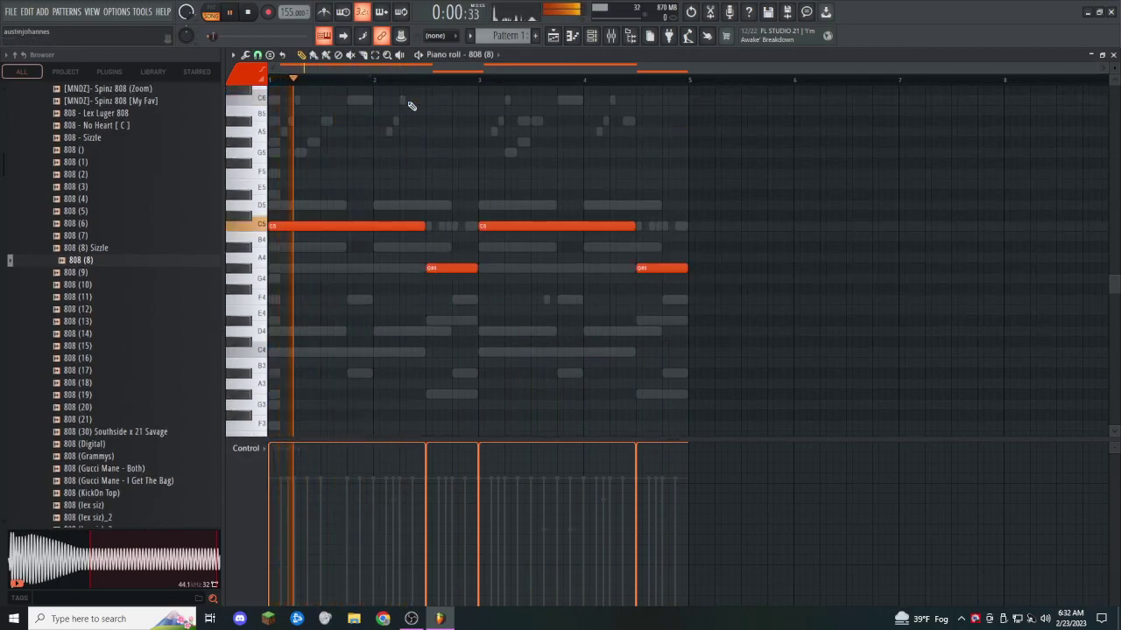
# Step: Remove the bar 2 G#4 and bar 3 C5 notes, and fill bars 1 and 2 with four consecutive C5 notes
pyautogui.rightClick(445, 265)
pyautogui.rightClick(483, 228)
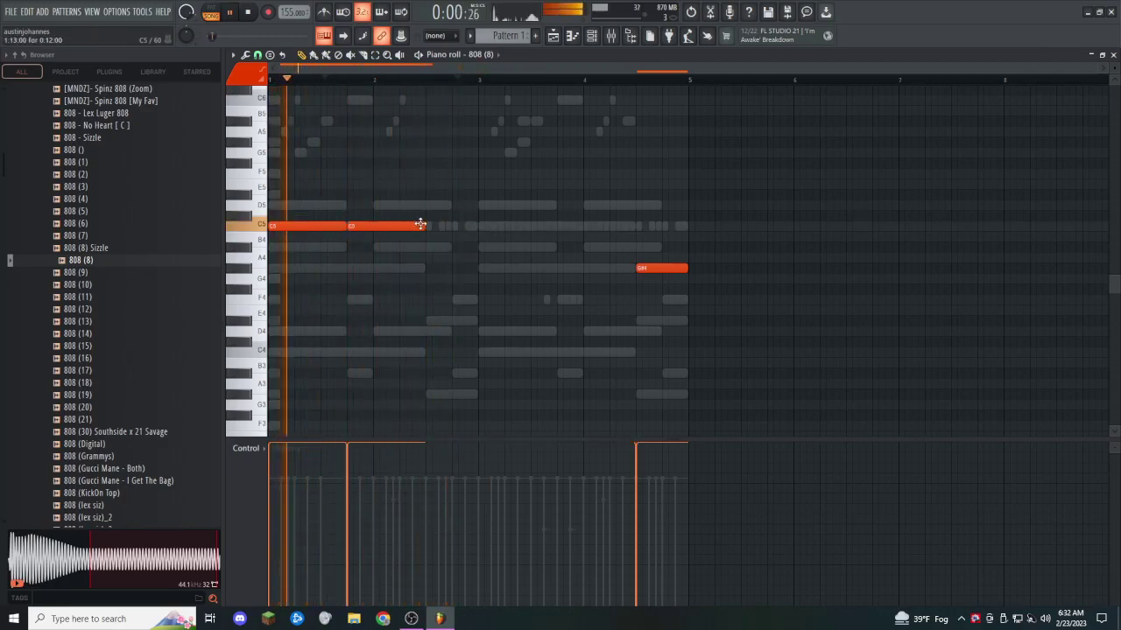
pyautogui.click(408, 226)
pyautogui.press('space')
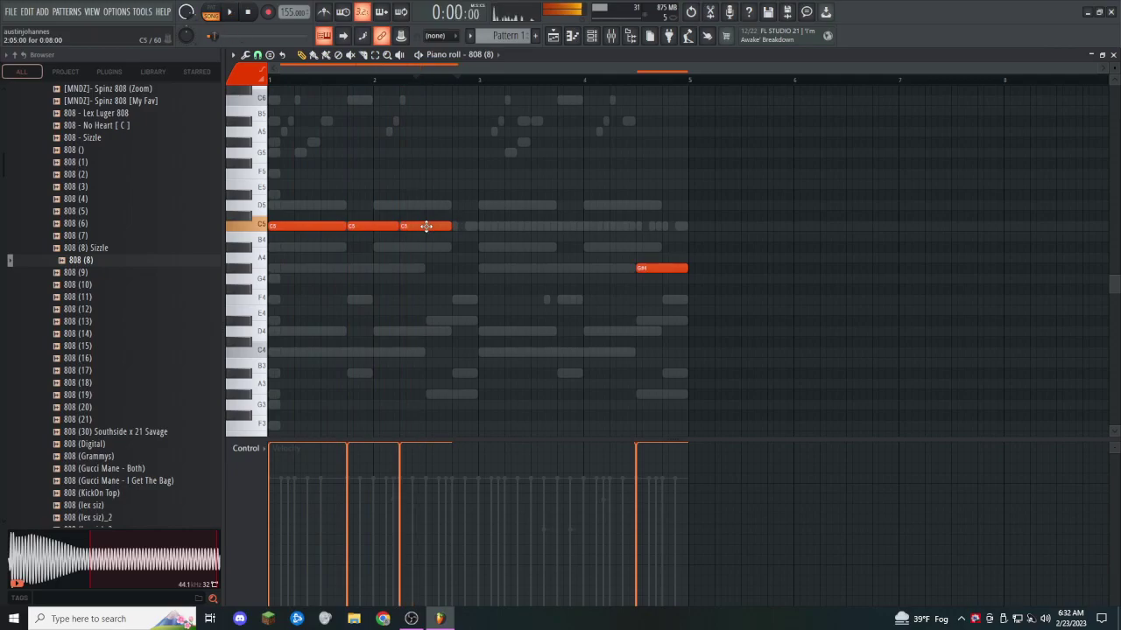
pyautogui.moveTo(450, 226); pyautogui.dragTo(477, 227)
pyautogui.press('space')
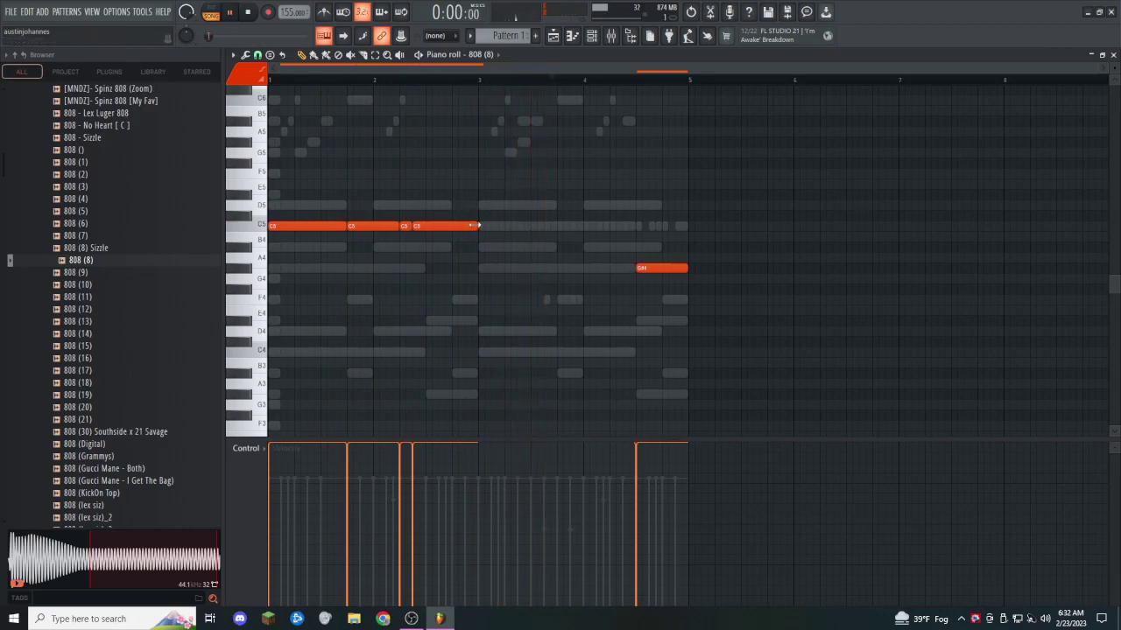
# Step: Place C5 808 notes on steps 11 and 15 of bar 3, and extend the preceding C5 note up to them
pyautogui.click(556, 225)
pyautogui.moveTo(648, 226); pyautogui.dragTo(630, 230)
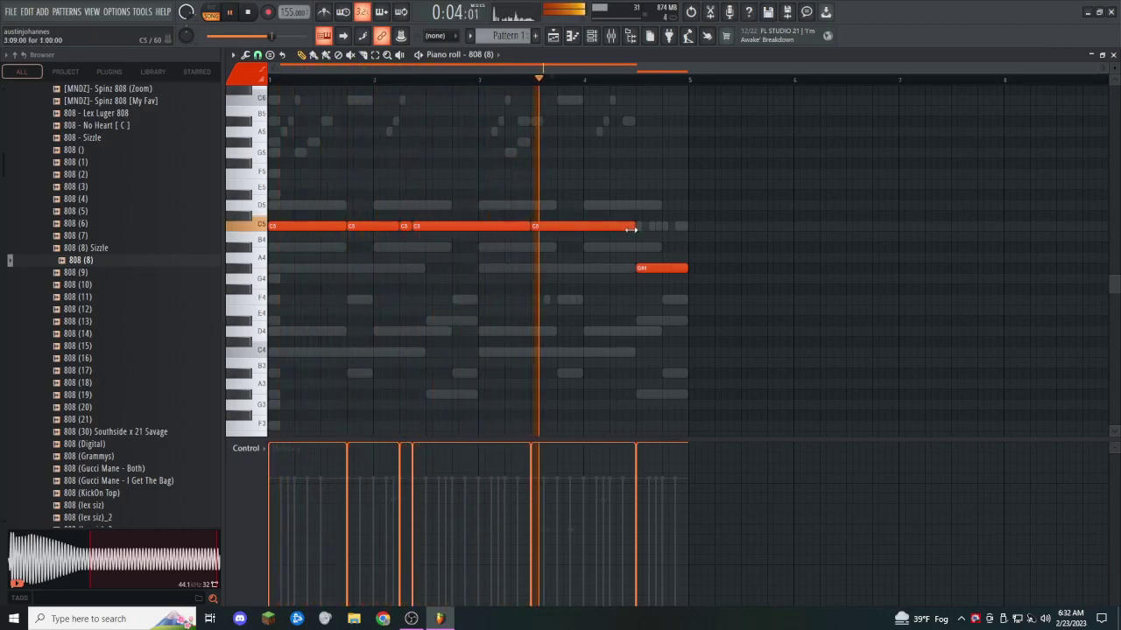
pyautogui.press('space')
pyautogui.moveTo(553, 228); pyautogui.dragTo(564, 227)
pyautogui.moveTo(642, 226); pyautogui.dragTo(542, 229)
pyautogui.click(579, 227)
pyautogui.press('space')
# Step: Start the bar 4 G#4 808 note on step 5 and add a second G#4 from step 11 to the bar's end
pyautogui.press('space')
pyautogui.moveTo(642, 268)
pyautogui.mouseDown()
pyautogui.moveTo(615, 268)
pyautogui.moveTo(639, 268)
pyautogui.mouseUp()
pyautogui.click(657, 268)
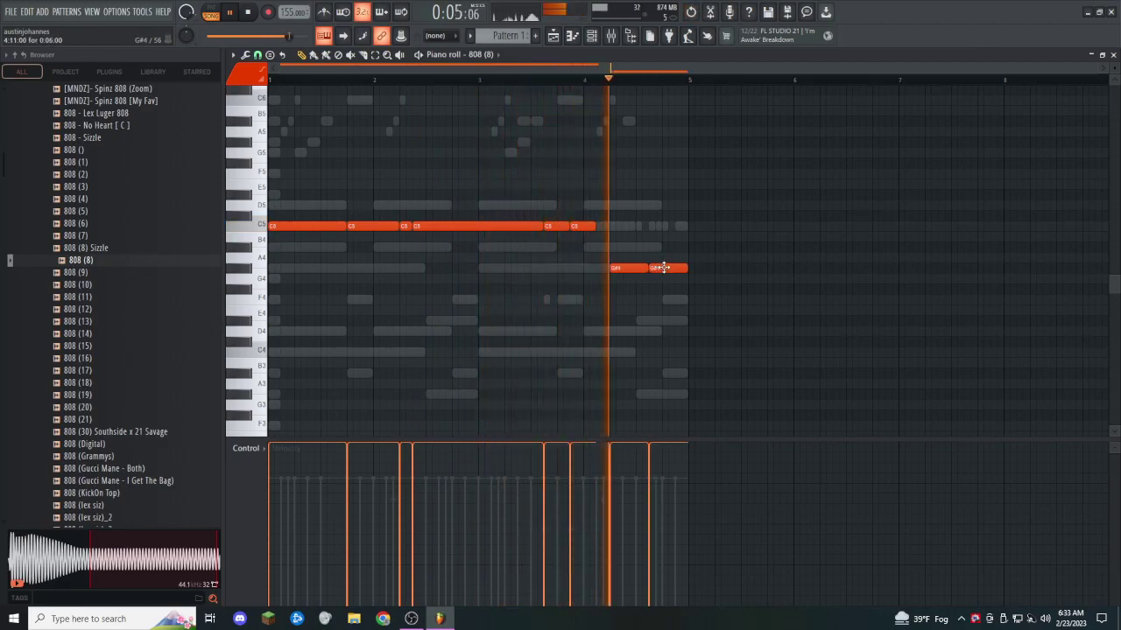
# Step: Extend the last C5 808 note to meet the G#4 note at step 5 of bar 4
pyautogui.click(607, 229)
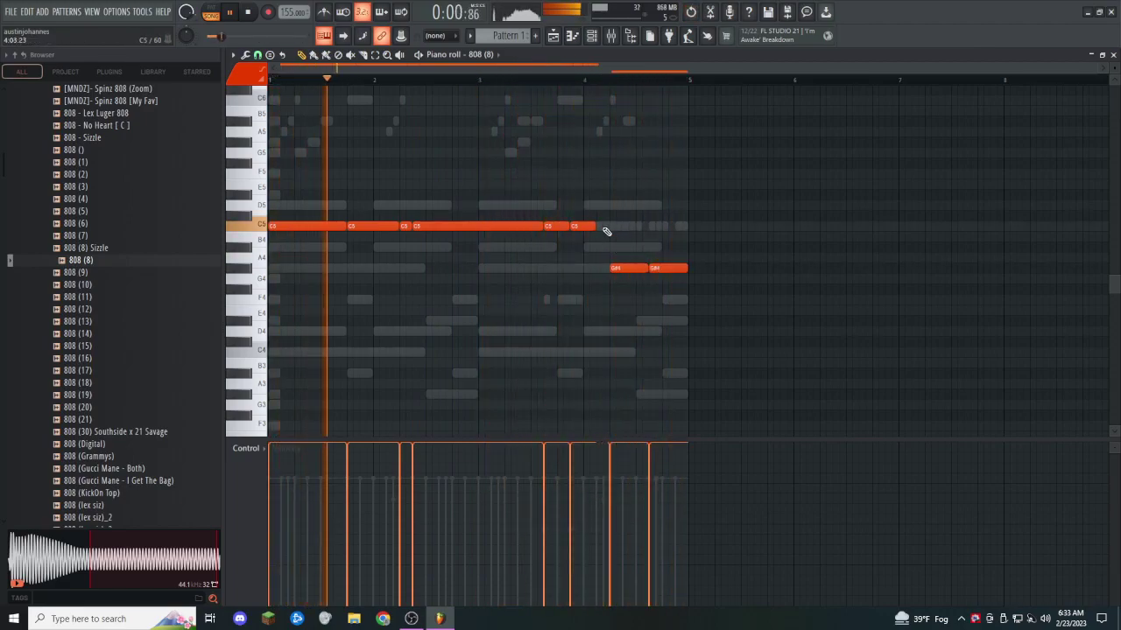
pyautogui.rightClick(608, 230)
pyautogui.moveTo(606, 229); pyautogui.dragTo(613, 229)
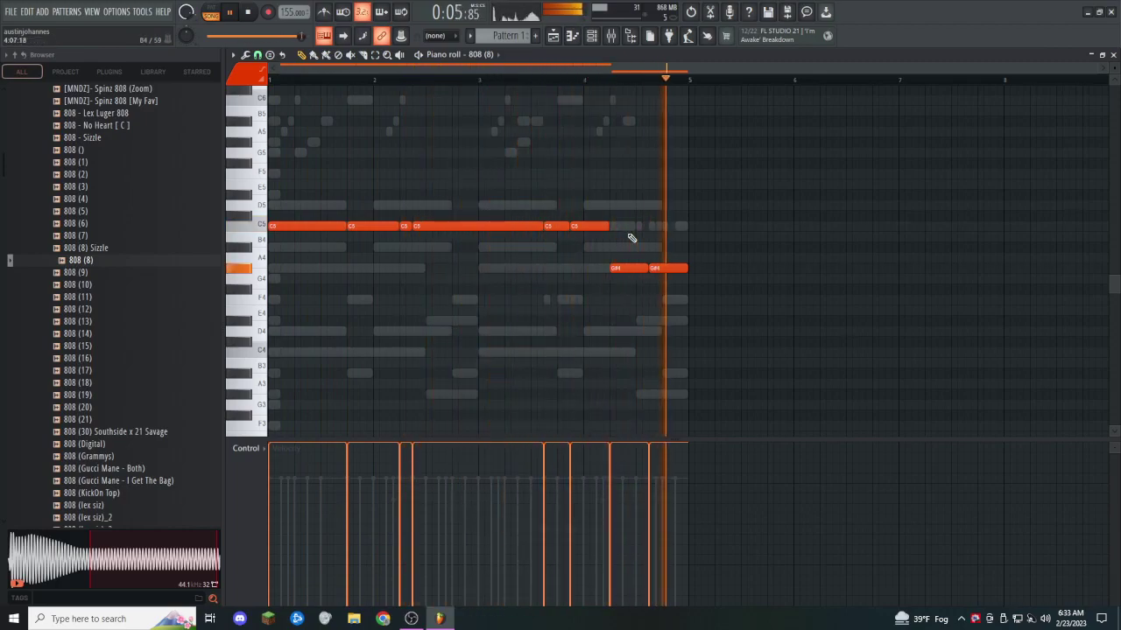
# Step: Set the 808 (8) sample's quick fade-out to about 17% in its channel settings
pyautogui.click(592, 35)
pyautogui.click(489, 244)
pyautogui.click(261, 169)
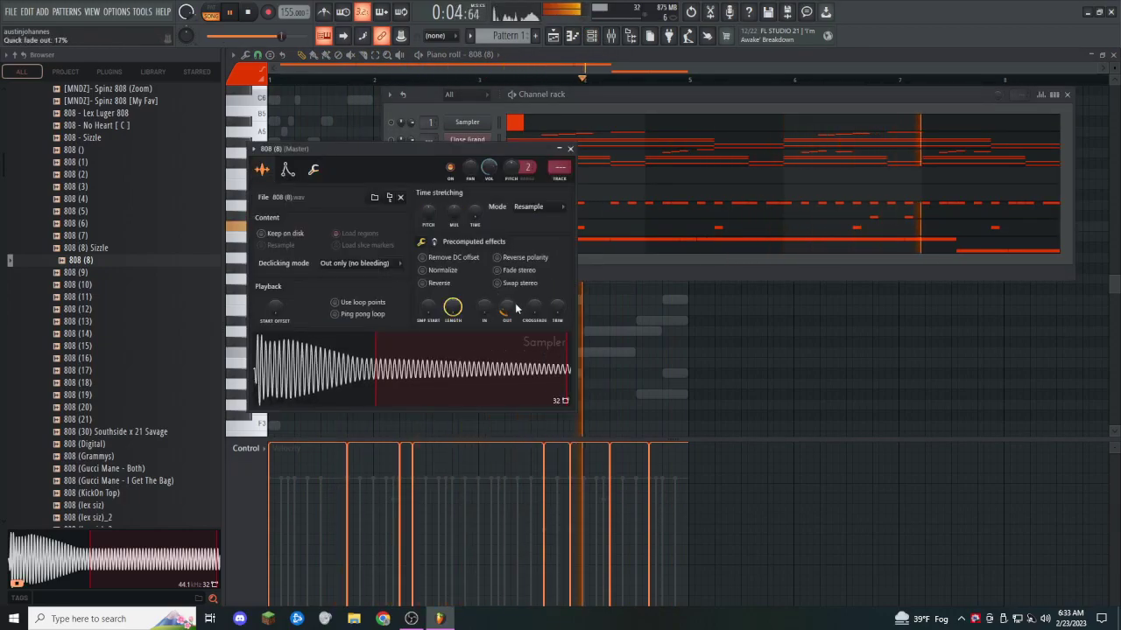
pyautogui.click(570, 149)
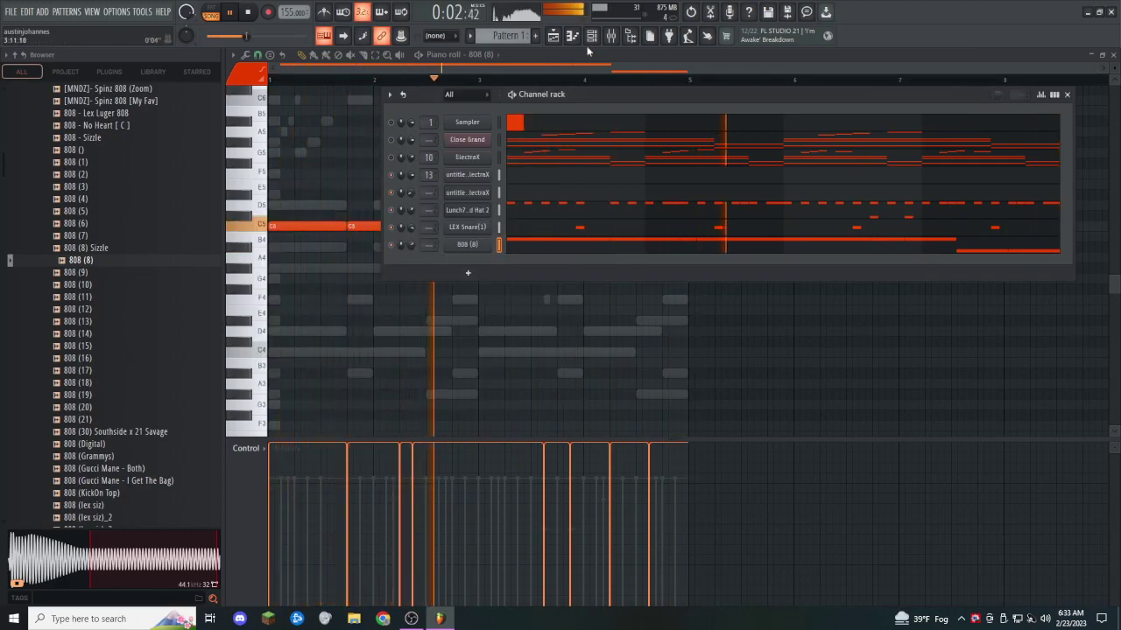
# Step: Add Fruity soft clipper to the Master track's first effect slot and adjust its post level
pyautogui.click(610, 36)
pyautogui.click(1015, 91)
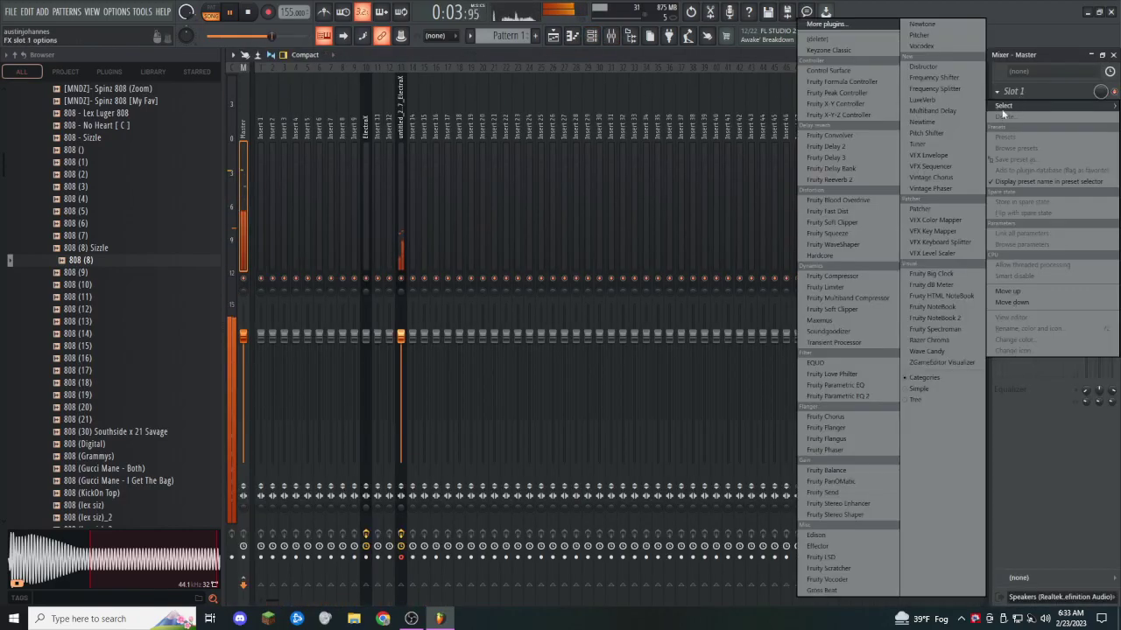
pyautogui.click(864, 212)
pyautogui.rightClick(317, 177)
pyautogui.click(328, 182)
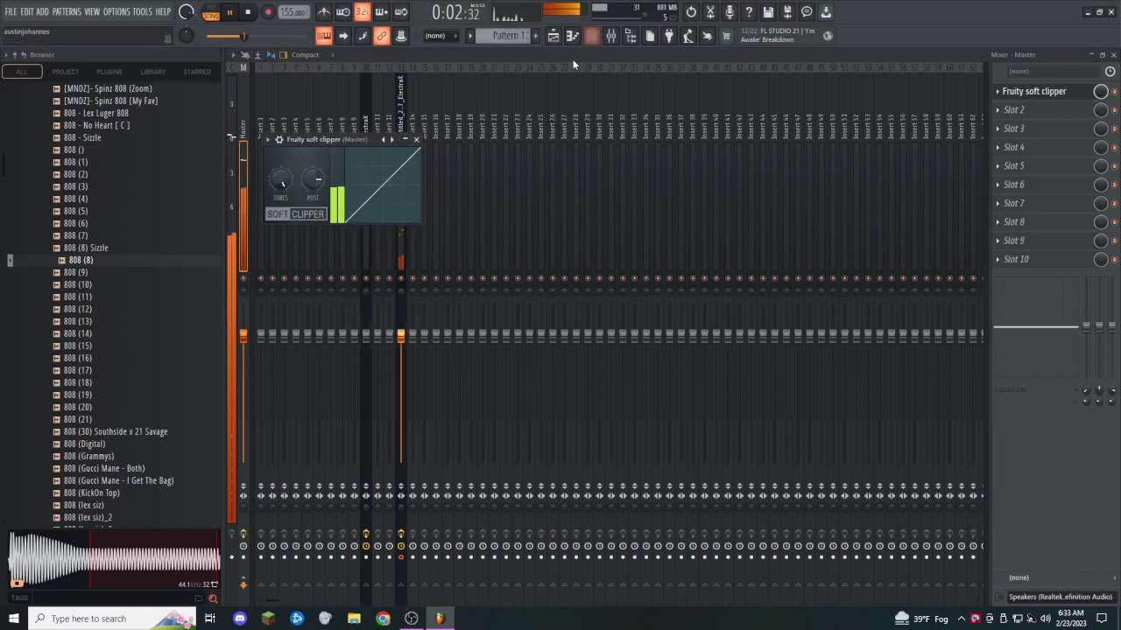
# Step: Route the Lunch77 Closed Hat 2, LEX Snare(1) and 808 (8) channels to mixer tracks 25 to 27
pyautogui.click(599, 35)
pyautogui.click(495, 275)
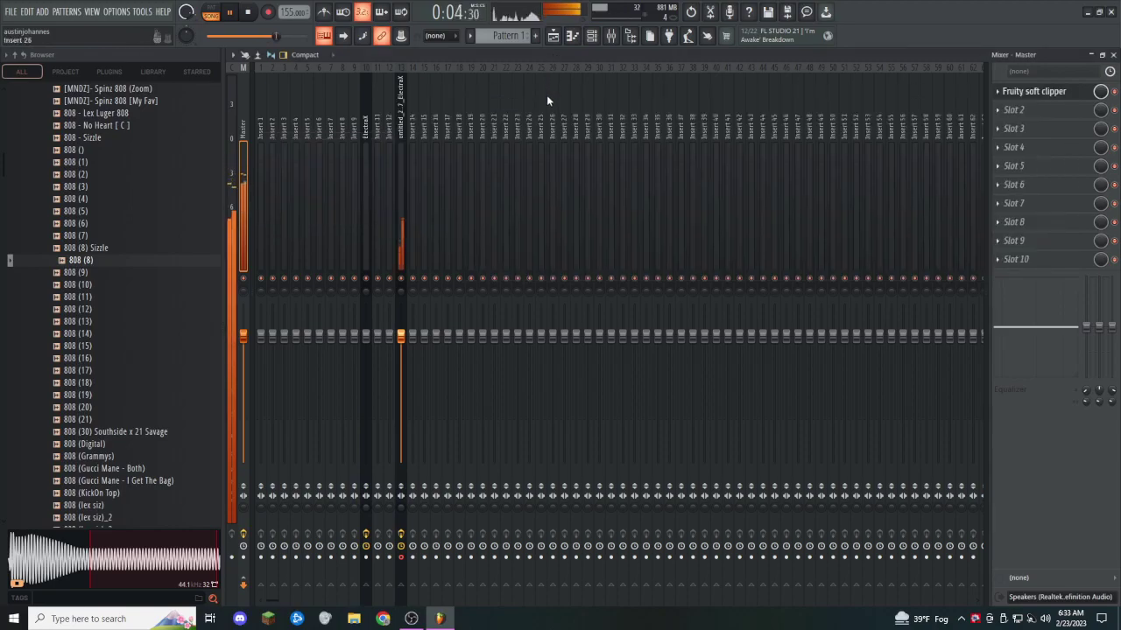
pyautogui.rightClick(543, 87)
pyautogui.click(585, 194)
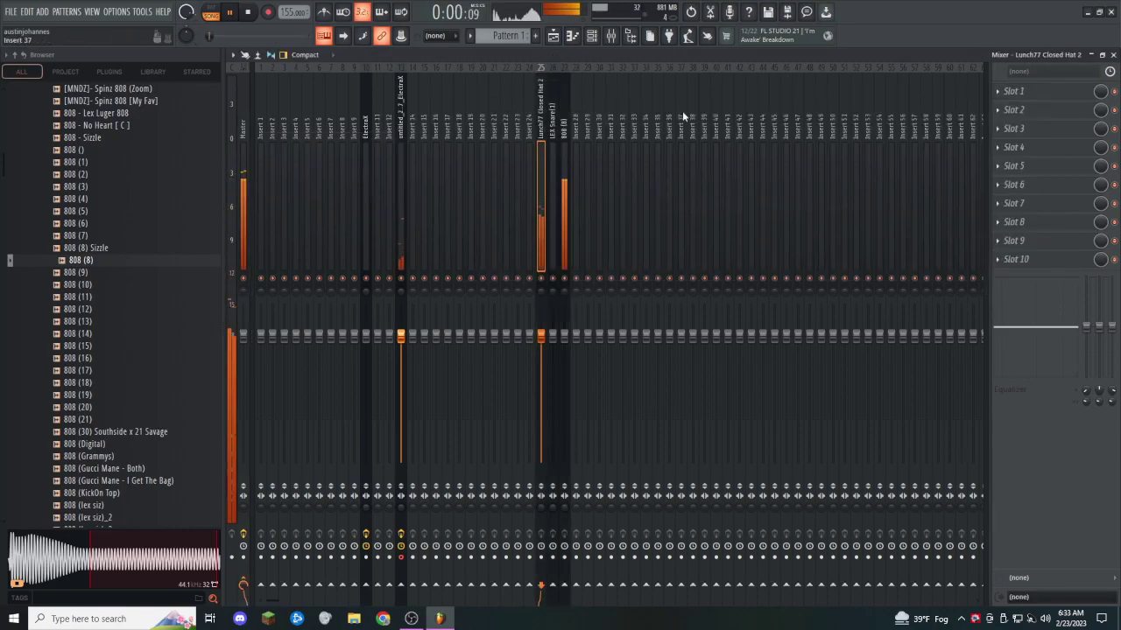
# Step: Lower the 808 (8) mixer track's volume to about 71%
pyautogui.click(565, 153)
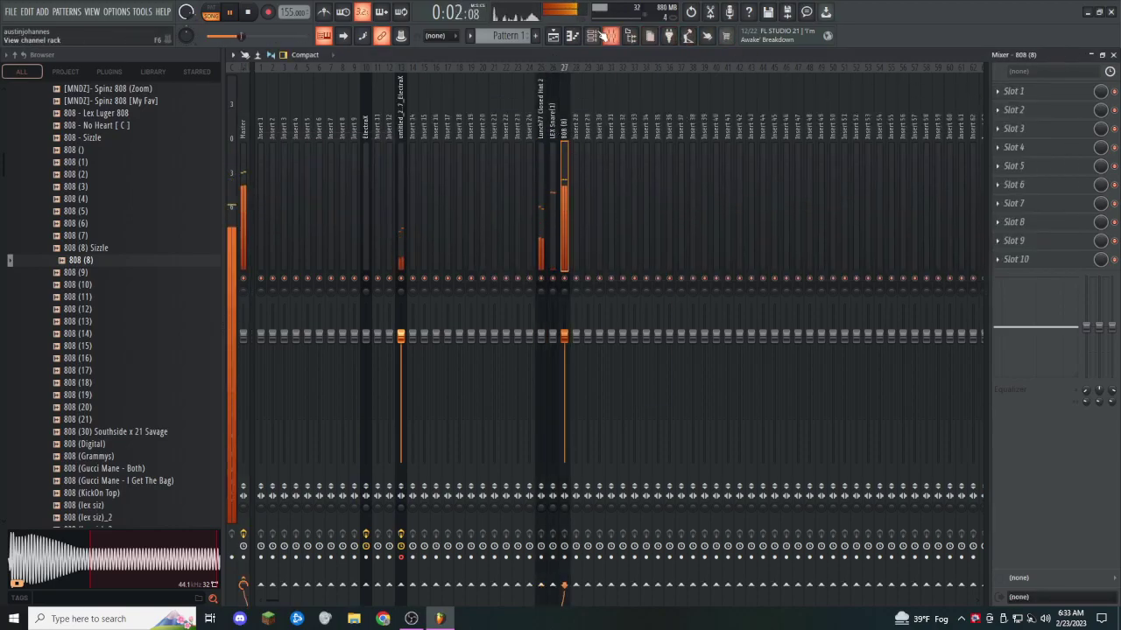
pyautogui.press('F6')
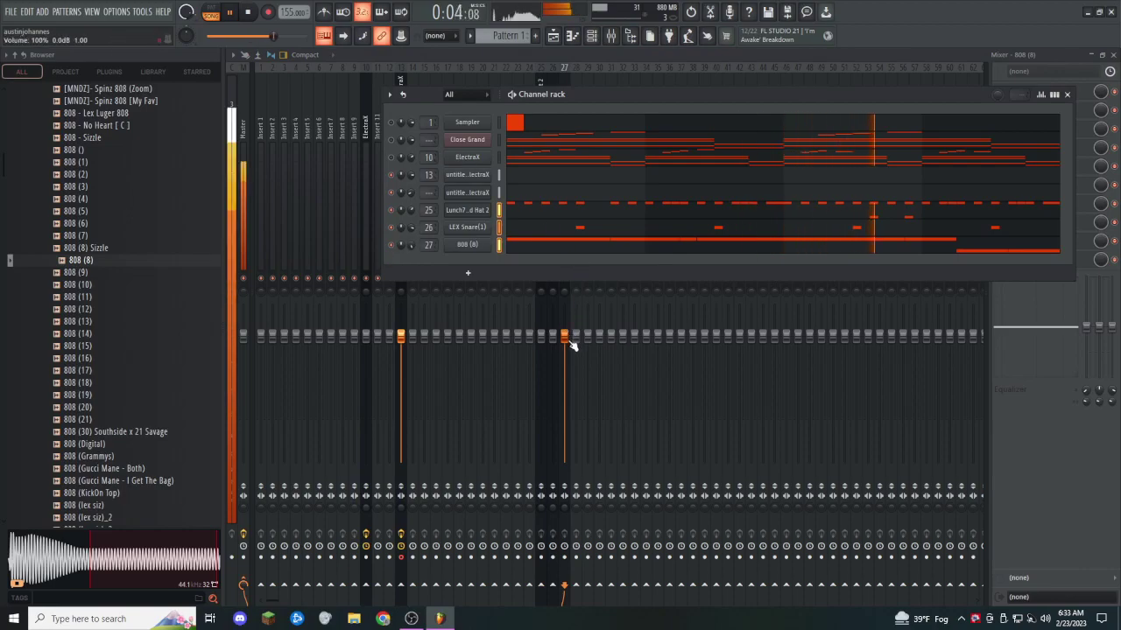
pyautogui.moveTo(565, 335); pyautogui.dragTo(564, 368)
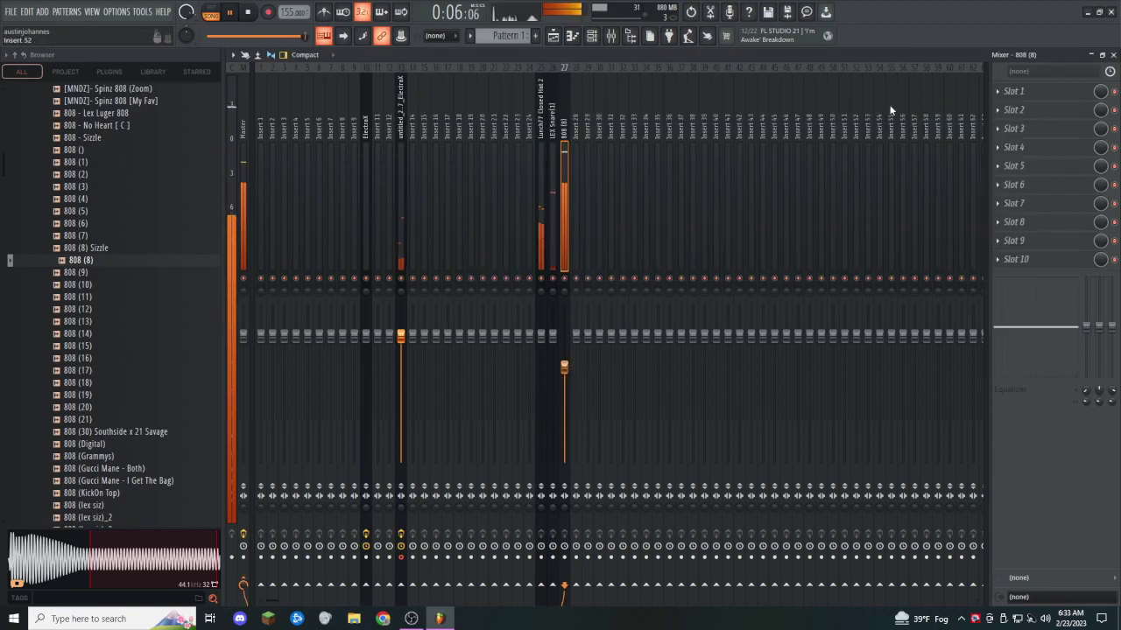
pyautogui.click(1037, 92)
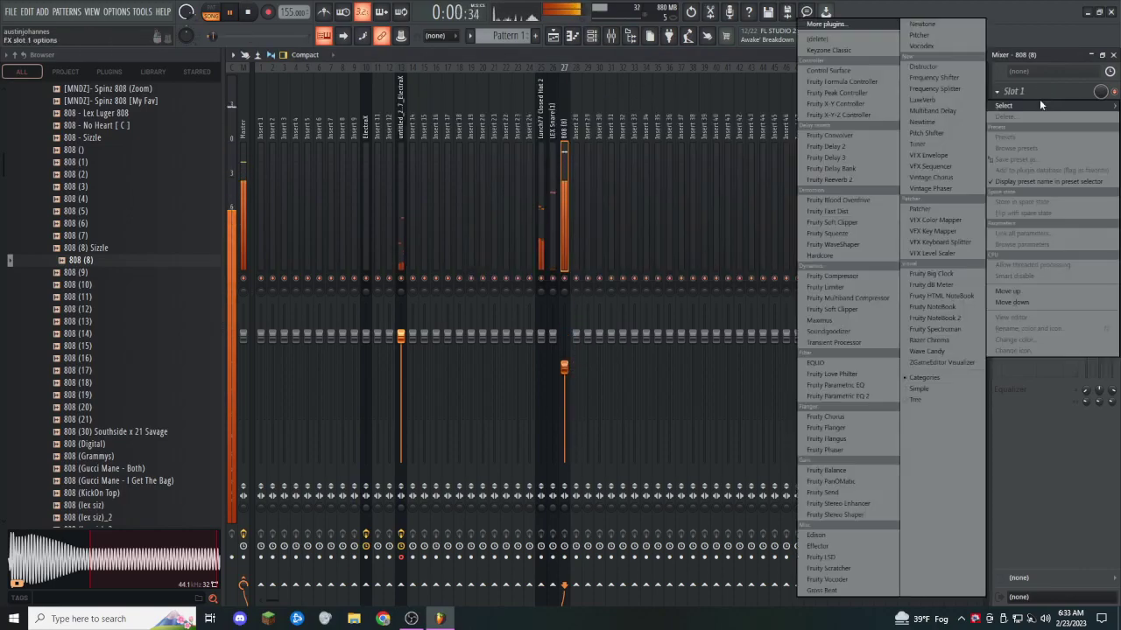
pyautogui.click(587, 350)
pyautogui.moveTo(571, 382); pyautogui.dragTo(570, 389)
pyautogui.moveTo(565, 367); pyautogui.dragTo(564, 375)
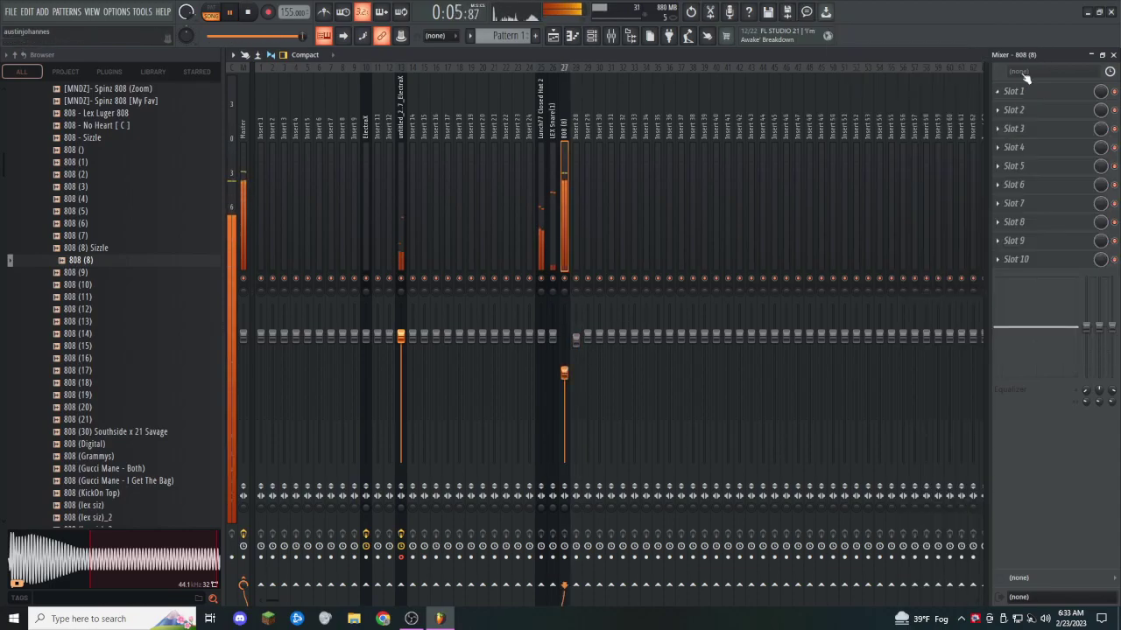
# Step: Add Fruity Fast Dist and Fruity parametric EQ 2 to the first two effect slots of the 808 (8) mixer track
pyautogui.click(1016, 91)
pyautogui.click(863, 212)
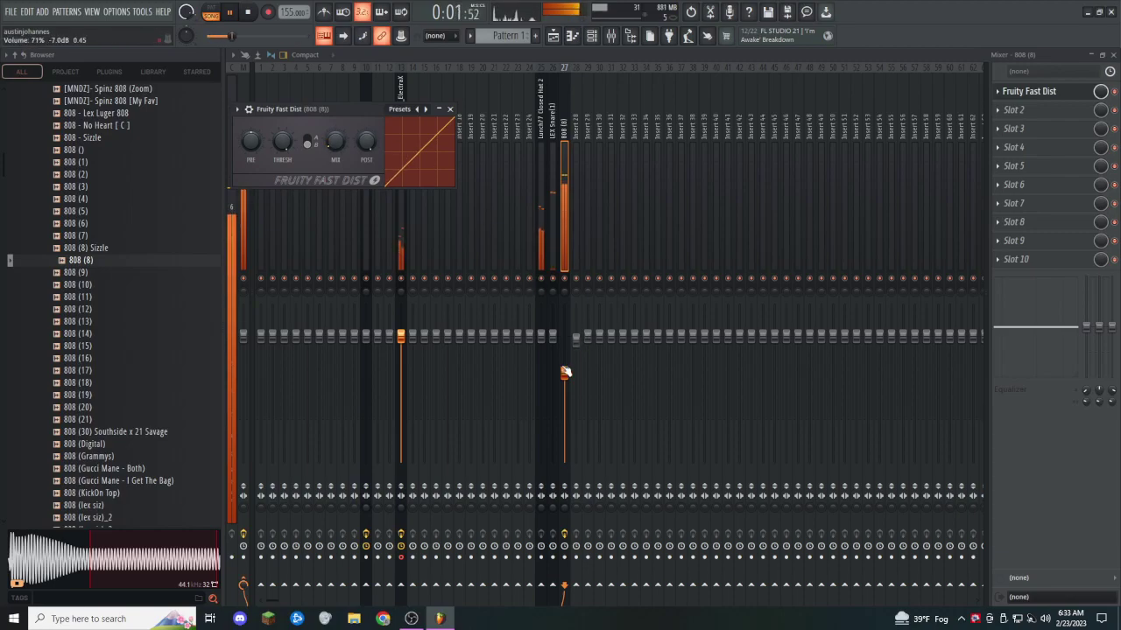
pyautogui.click(1014, 110)
pyautogui.click(872, 395)
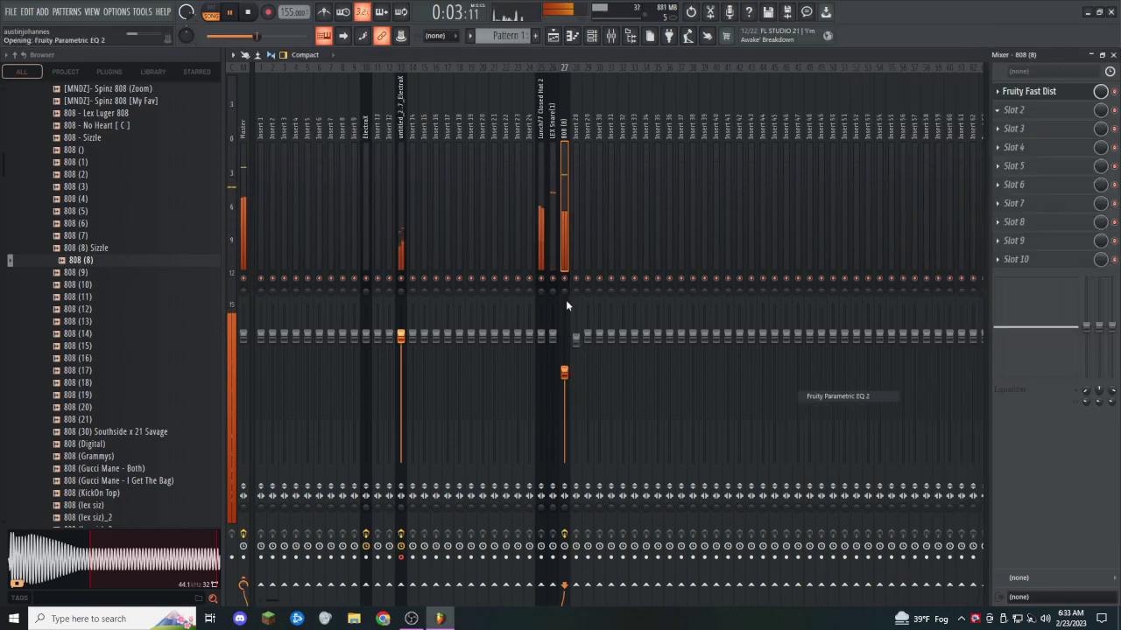
# Step: Shape the 808's EQ with a low cut on band 1, a mid dip on band 5 and a treble boost on band 6
pyautogui.moveTo(463, 222); pyautogui.dragTo(532, 157)
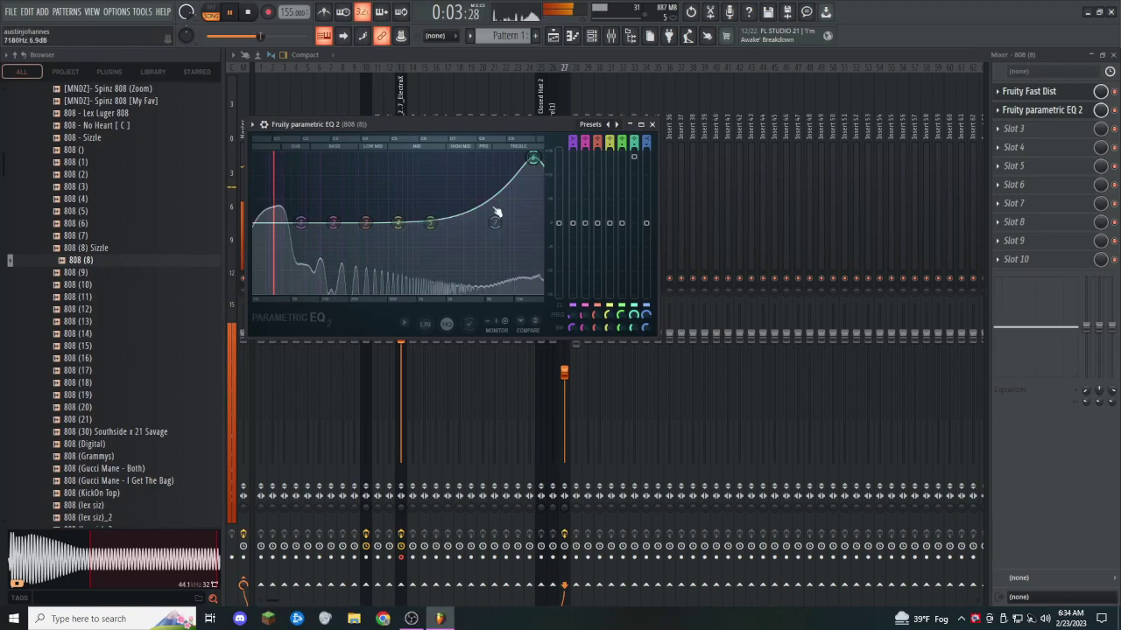
pyautogui.moveTo(532, 160)
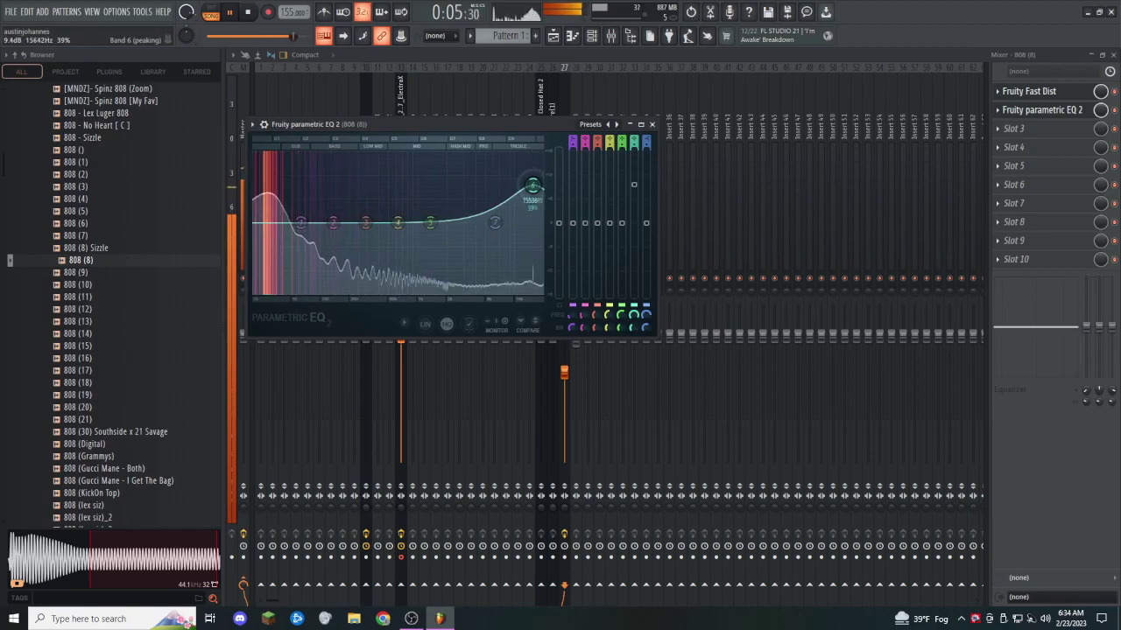
pyautogui.moveTo(535, 205); pyautogui.dragTo(536, 156)
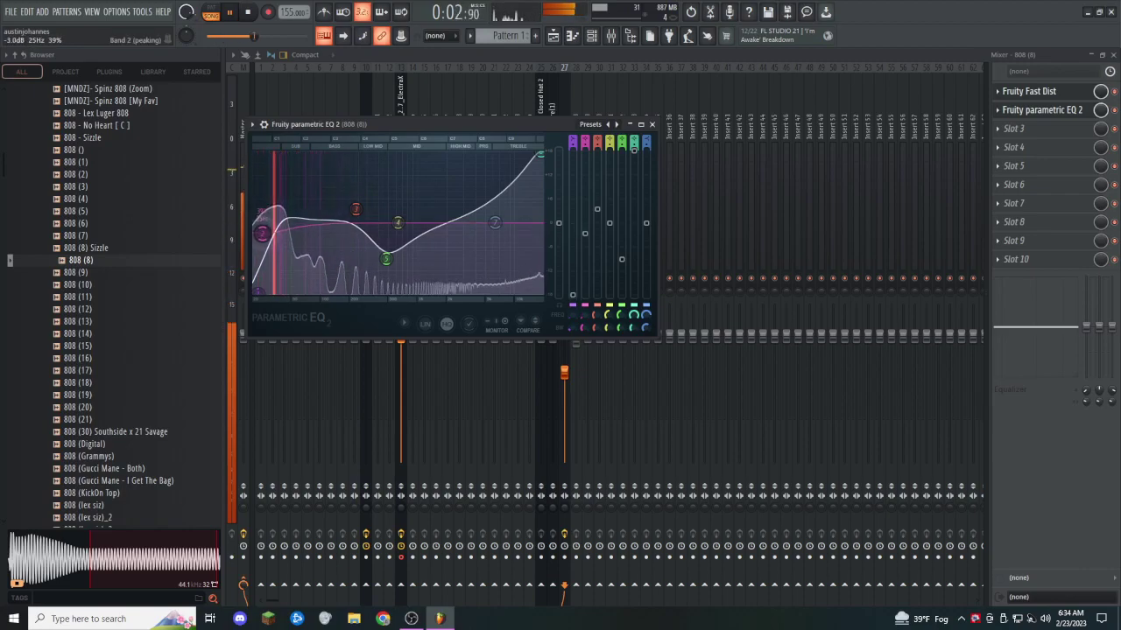
pyautogui.moveTo(355, 208); pyautogui.dragTo(292, 204)
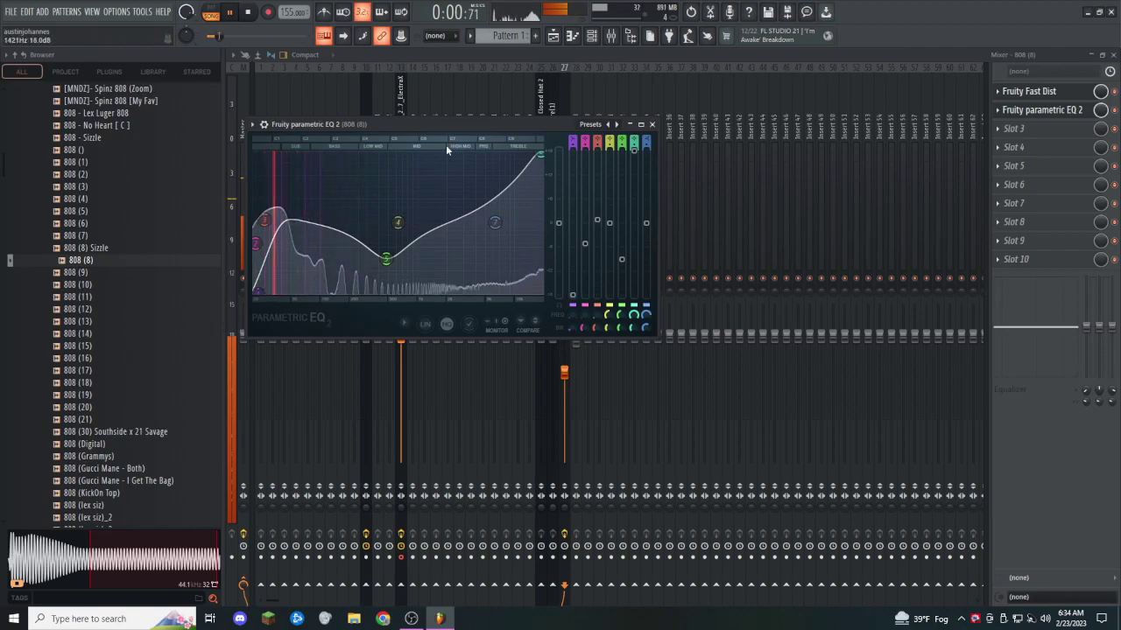
pyautogui.press('Escape')
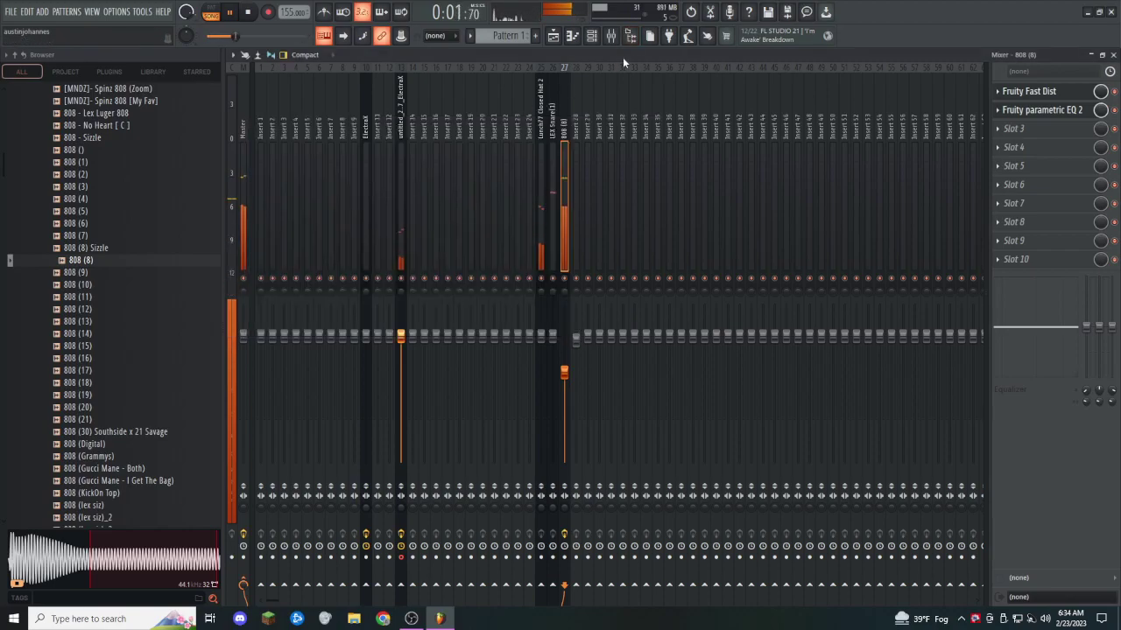
pyautogui.click(1028, 114)
pyautogui.moveTo(541, 154); pyautogui.dragTo(542, 178)
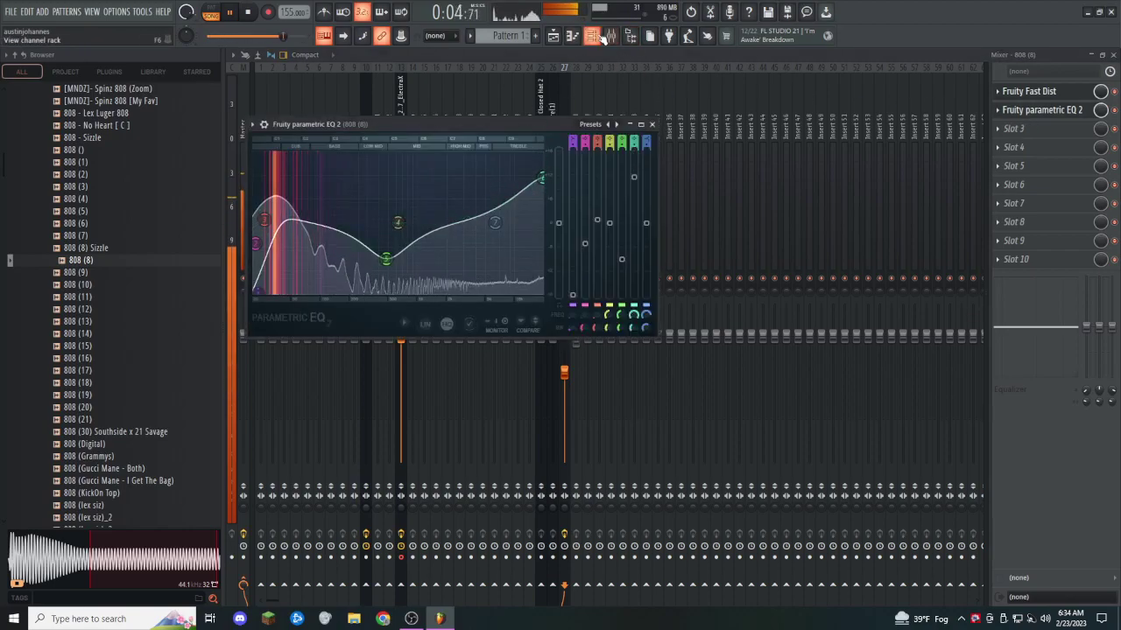
# Step: Add the Ain't No Time Kick sample from the Lunch77 Southside Drumkit's Kicks folder as a new channel
pyautogui.click(593, 36)
pyautogui.scroll(10, 52, 245)
pyautogui.scroll(-5, 99, 253)
pyautogui.click(63, 259)
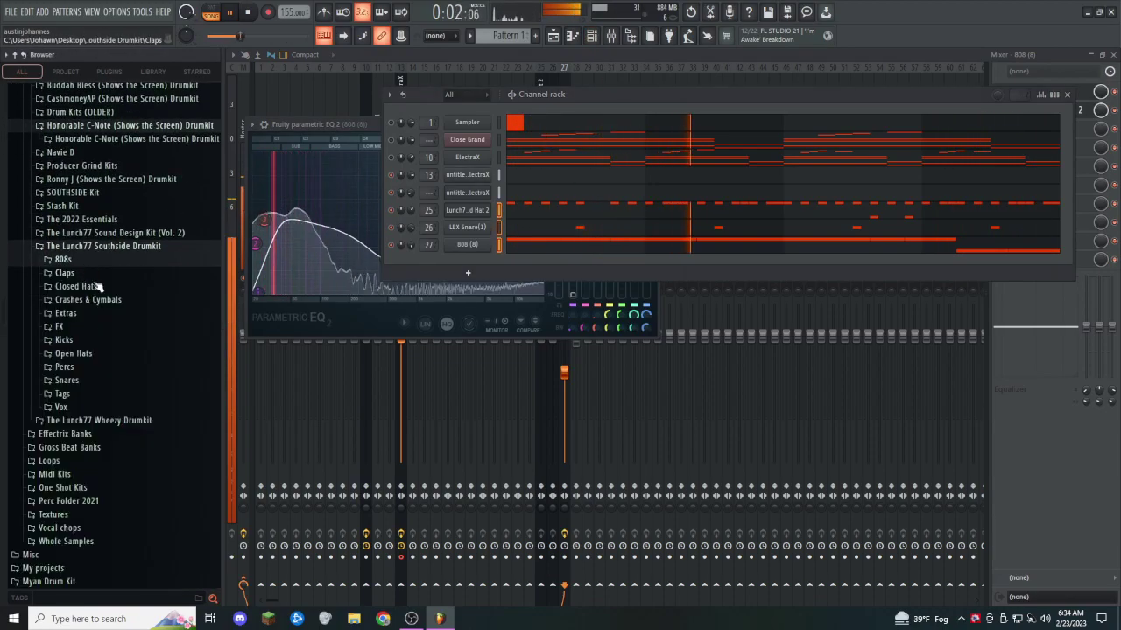
pyautogui.click(88, 339)
pyautogui.click(88, 415)
pyautogui.moveTo(85, 419); pyautogui.dragTo(499, 267)
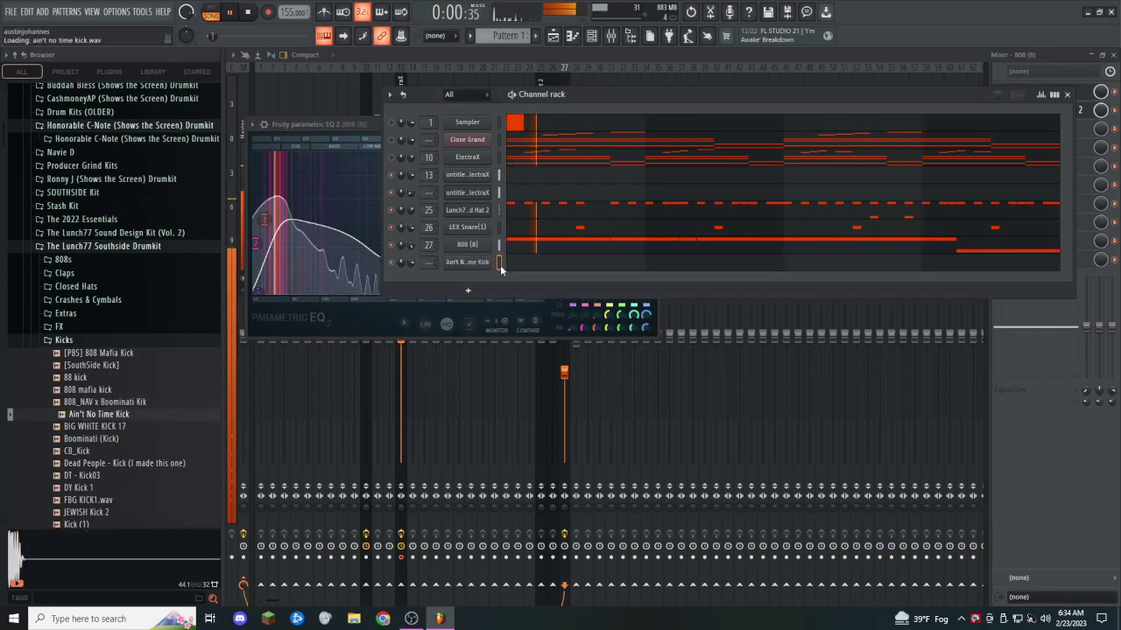
# Step: Place C5 notes for the Ain't No Time Kick on step 1 of bar 1 and step 5 of bar 2
pyautogui.press('F7')
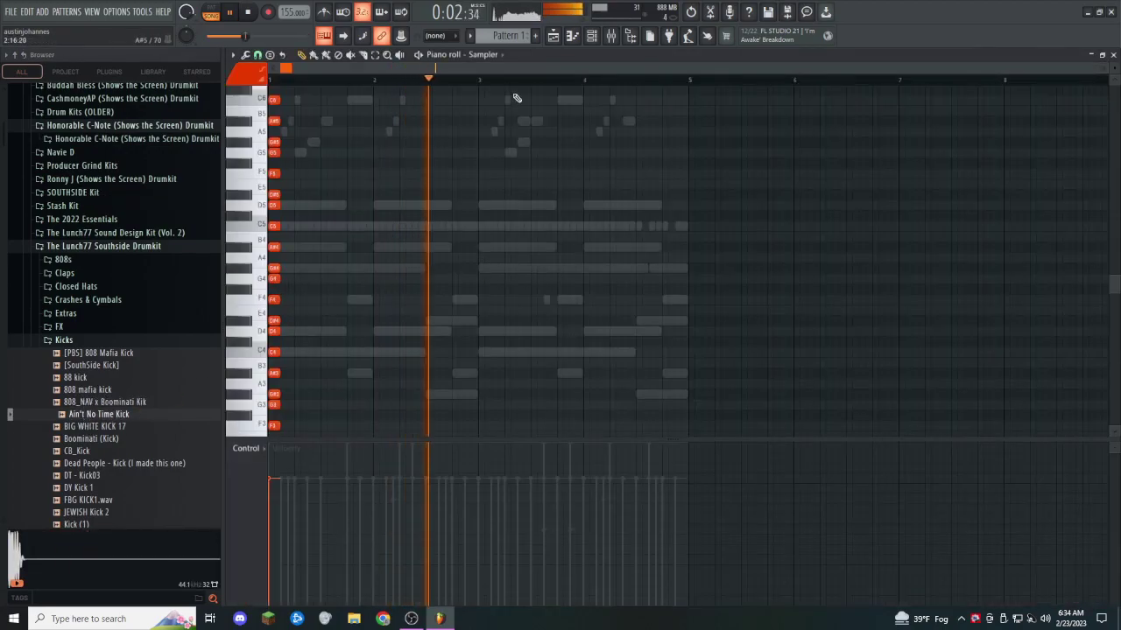
pyautogui.click(483, 55)
pyautogui.click(495, 164)
pyautogui.click(276, 225)
pyautogui.moveTo(277, 229); pyautogui.dragTo(273, 225)
pyautogui.moveTo(349, 226); pyautogui.dragTo(399, 228)
pyautogui.click(401, 226)
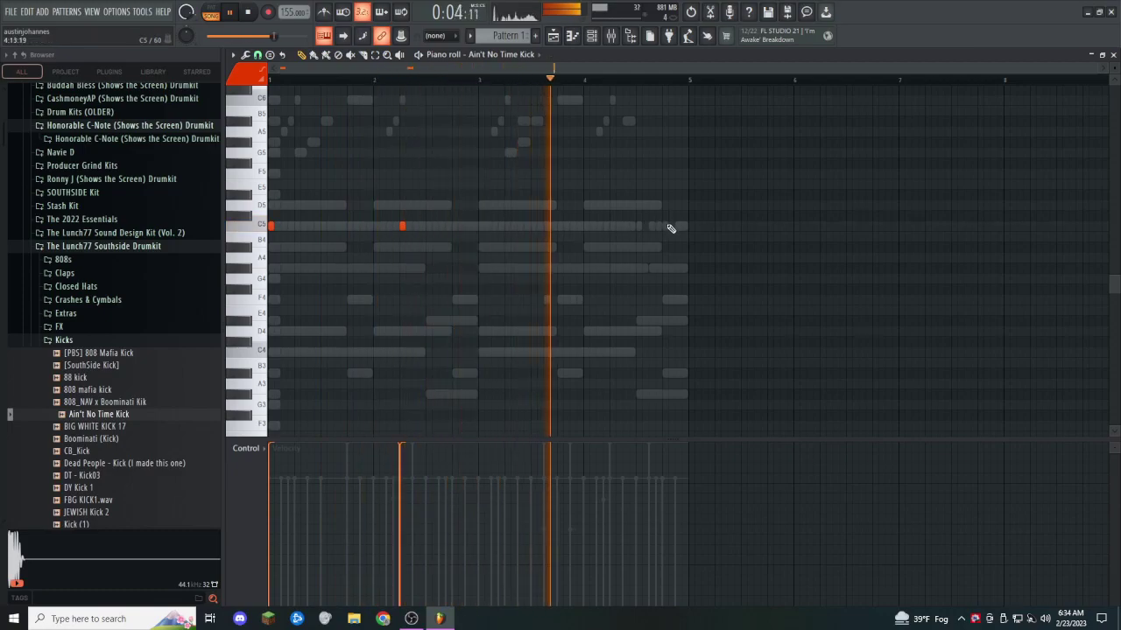
# Step: Set the Ain't No Time Kick channel's volume to about 45% and collapse the Lunch77 Southside Drumkit folder
pyautogui.click(593, 36)
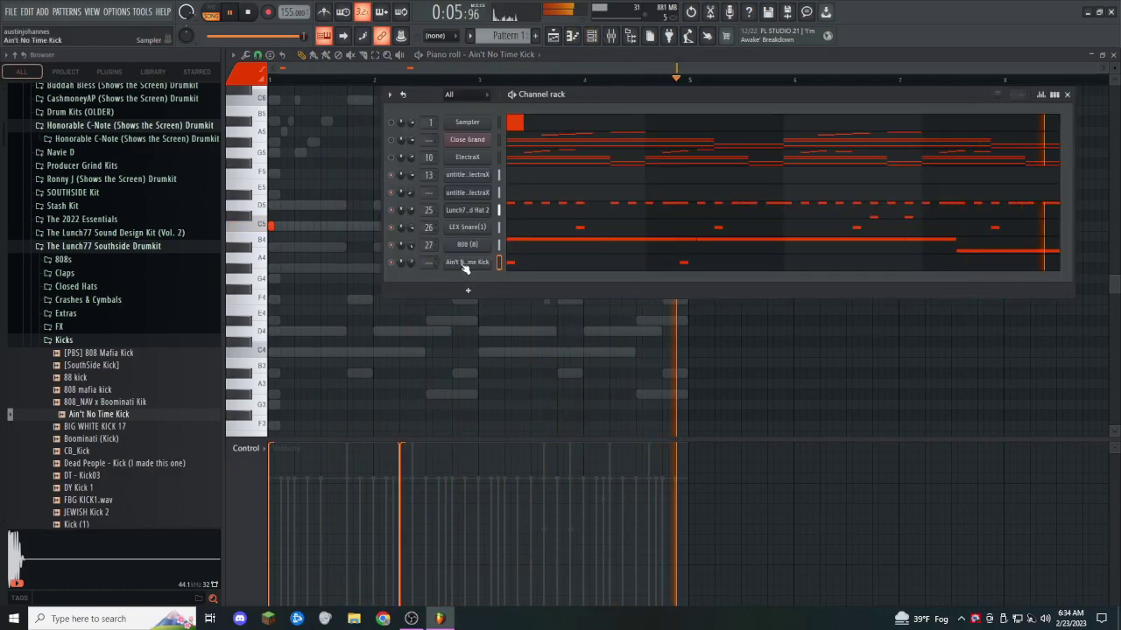
pyautogui.click(460, 257)
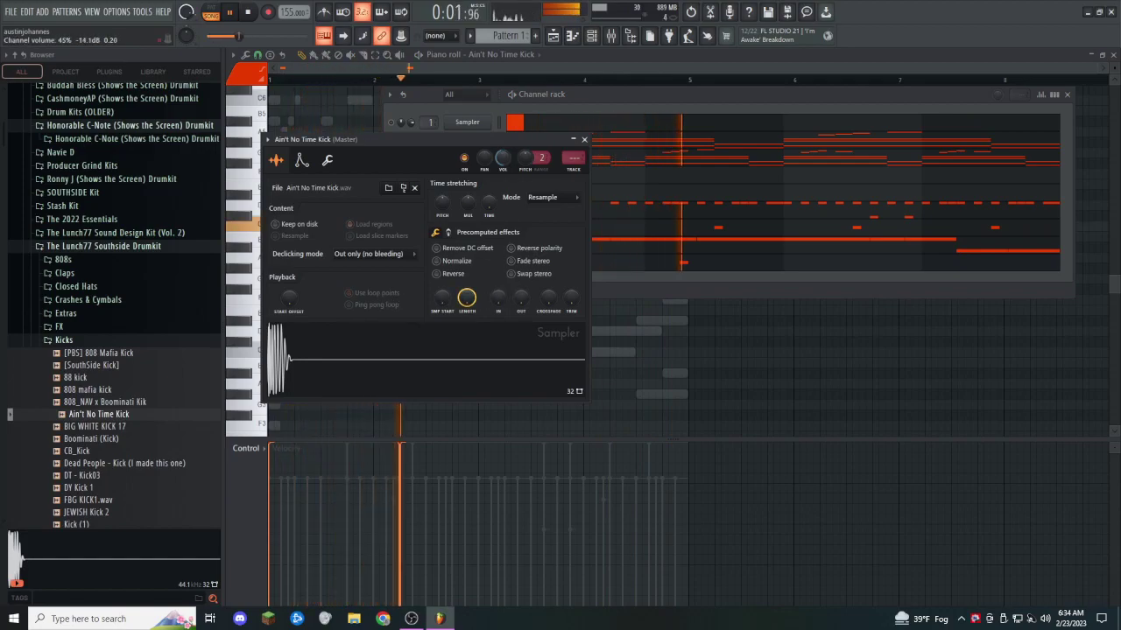
pyautogui.click(584, 140)
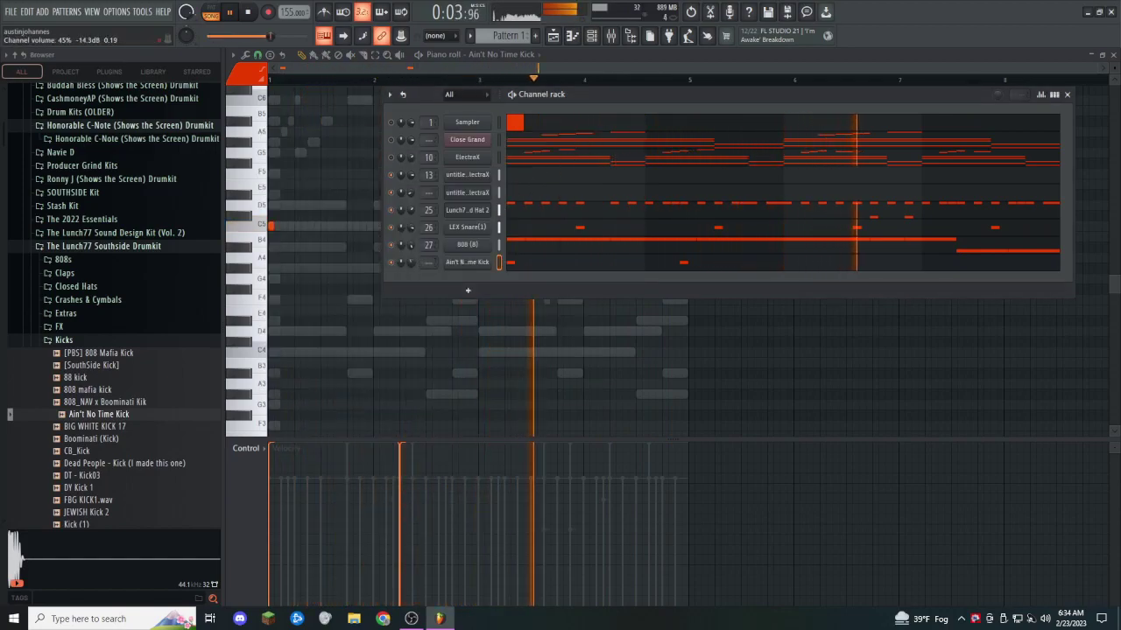
pyautogui.click(68, 340)
pyautogui.click(117, 248)
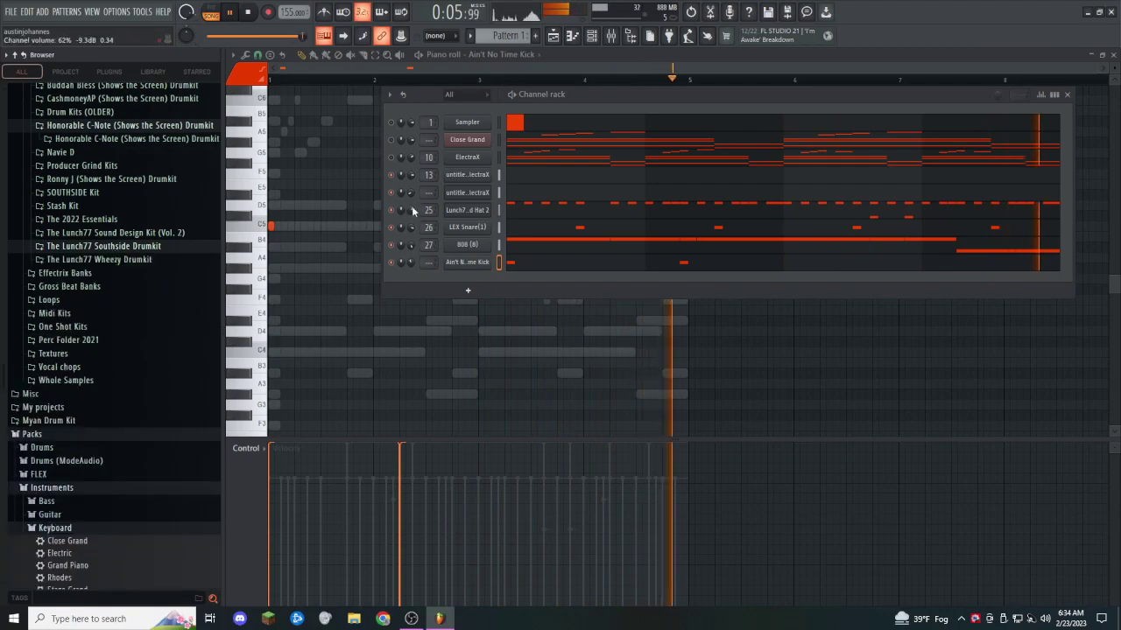
# Step: Mute playlist Track 2 and duplicate the four-bar arrangement three times so the clips run up to bar 17
pyautogui.press('F5')
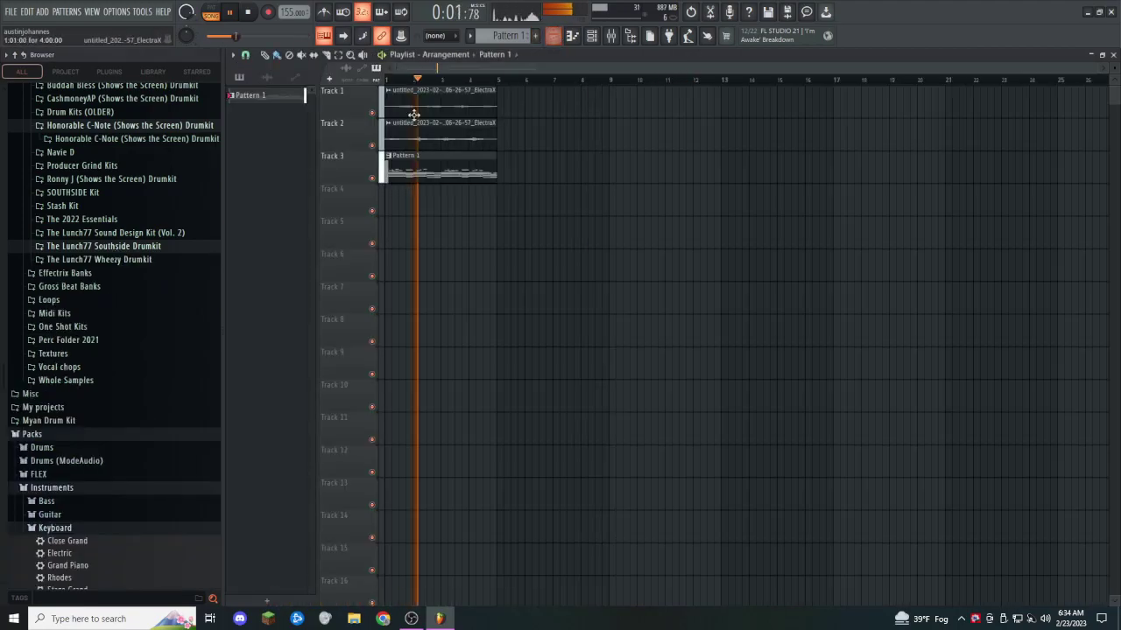
pyautogui.click(371, 145)
pyautogui.hotkey('ctrl', 'a')
pyautogui.hotkey('ctrl', 'b')
pyautogui.hotkey('ctrl', 'b')
pyautogui.hotkey('ctrl', 'b')
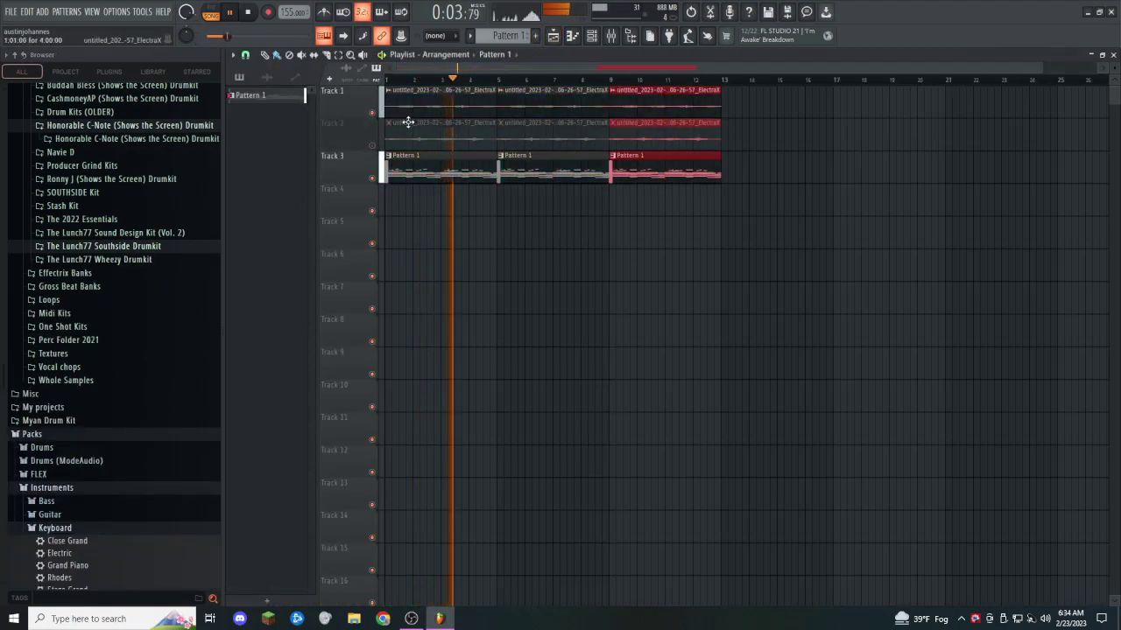
pyautogui.scroll(-1, 412, 125)
pyautogui.press('F6')
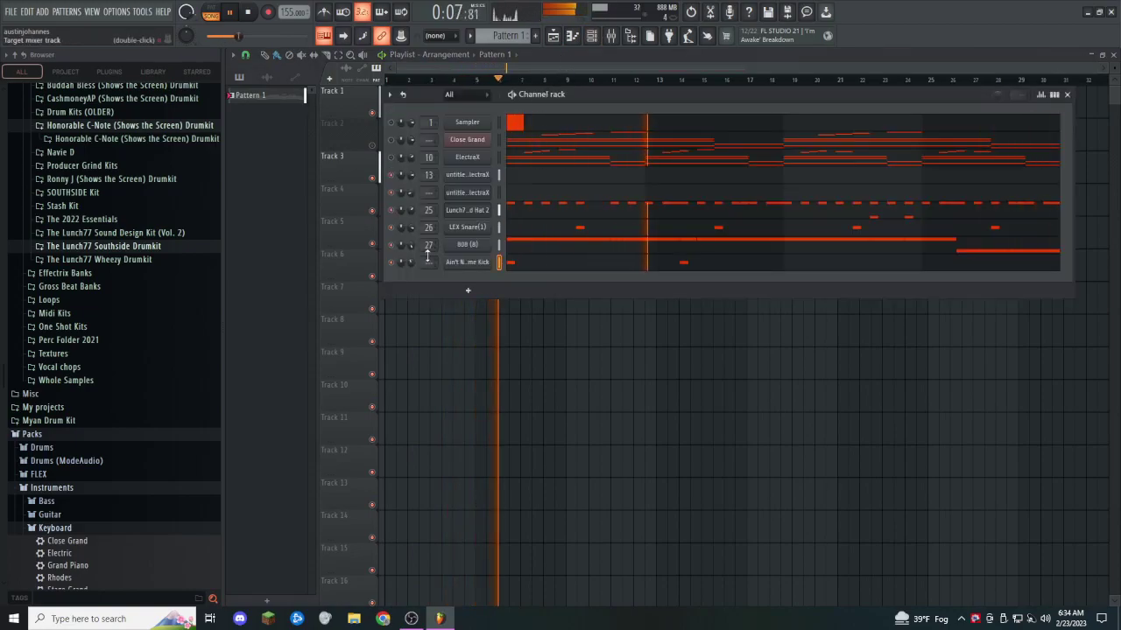
pyautogui.press('F6')
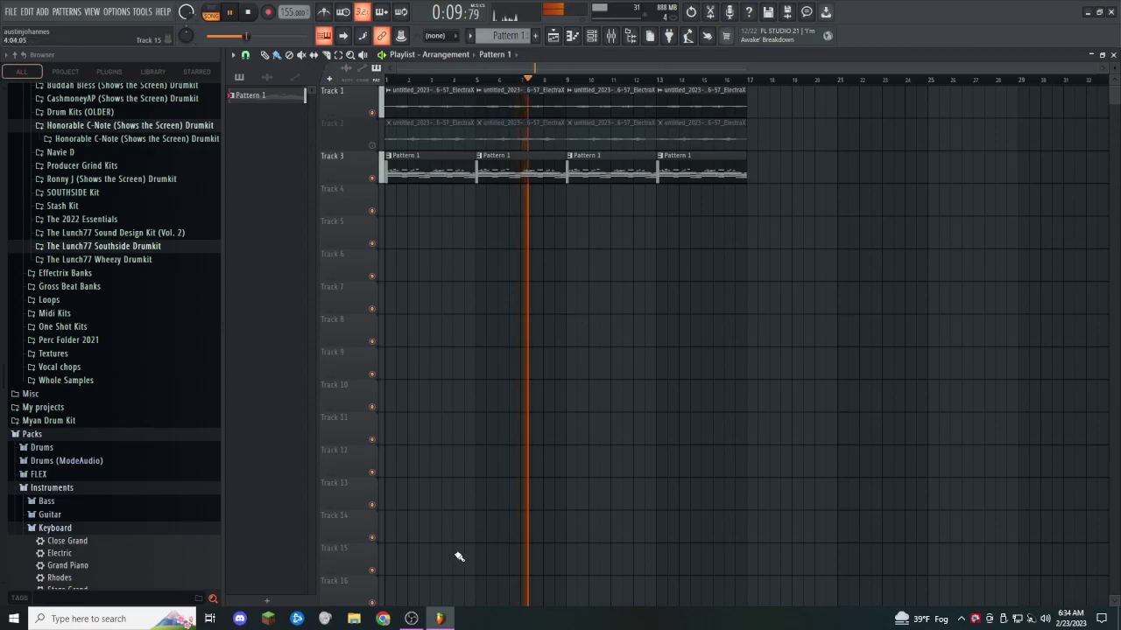
pyautogui.click(411, 619)
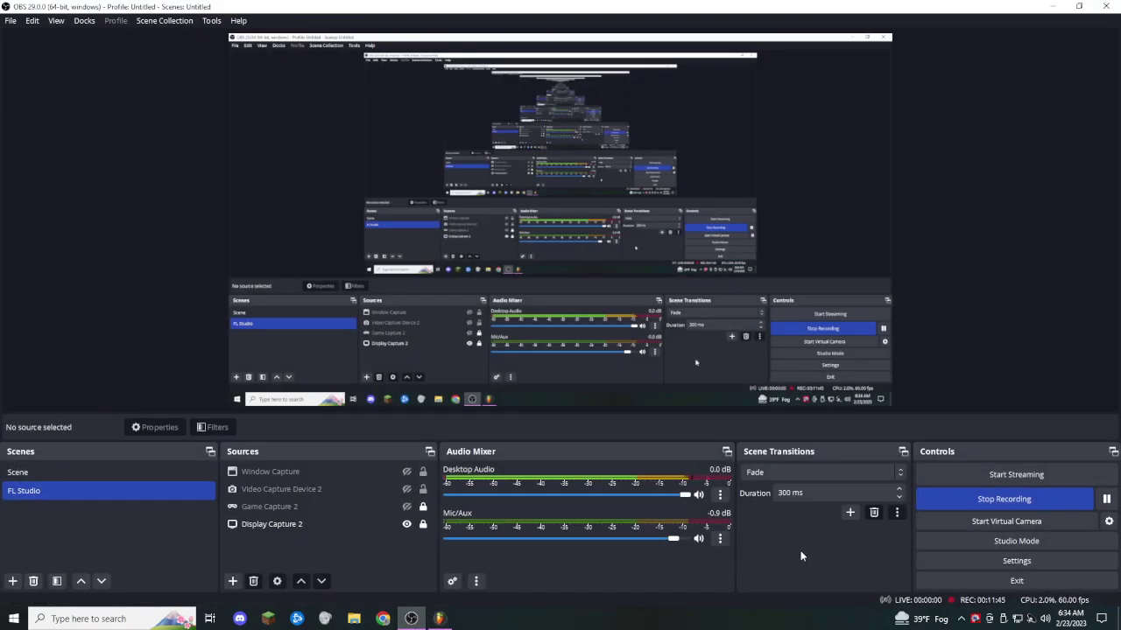
pyautogui.click(438, 619)
pyautogui.press('F6')
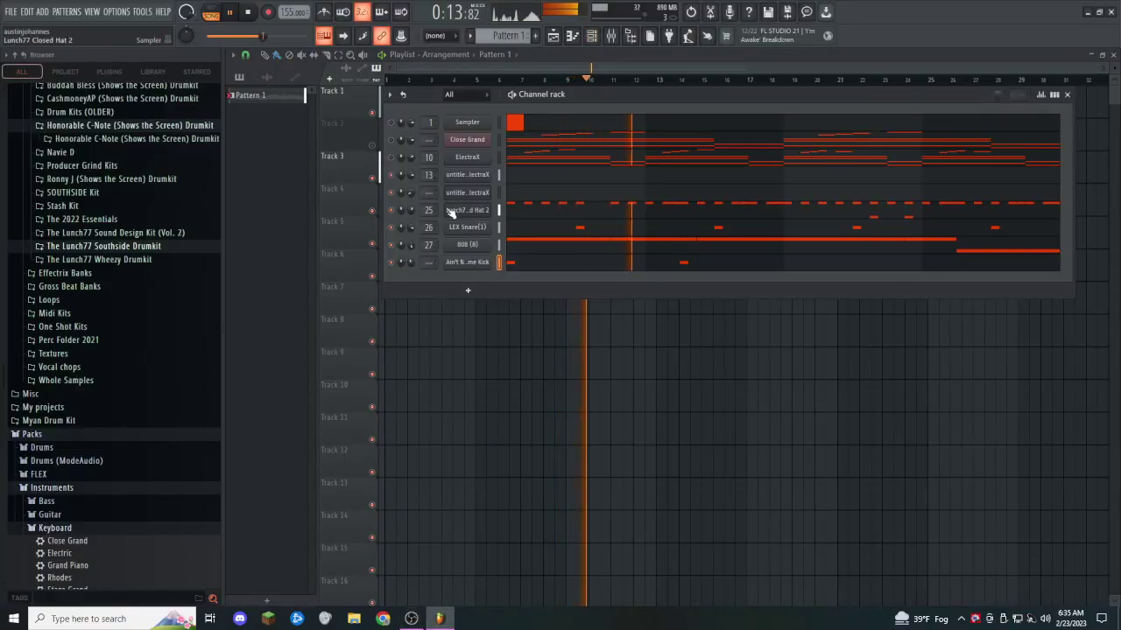
# Step: Look through the list of available generator plugins for a new channel
pyautogui.scroll(8, 117, 258)
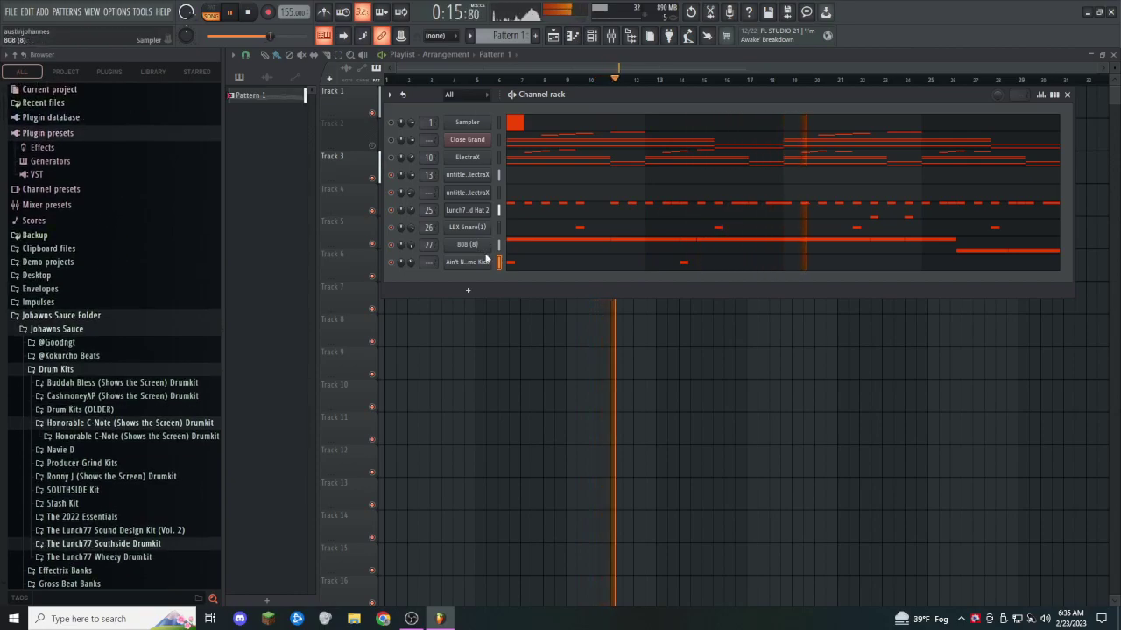
pyautogui.click(468, 290)
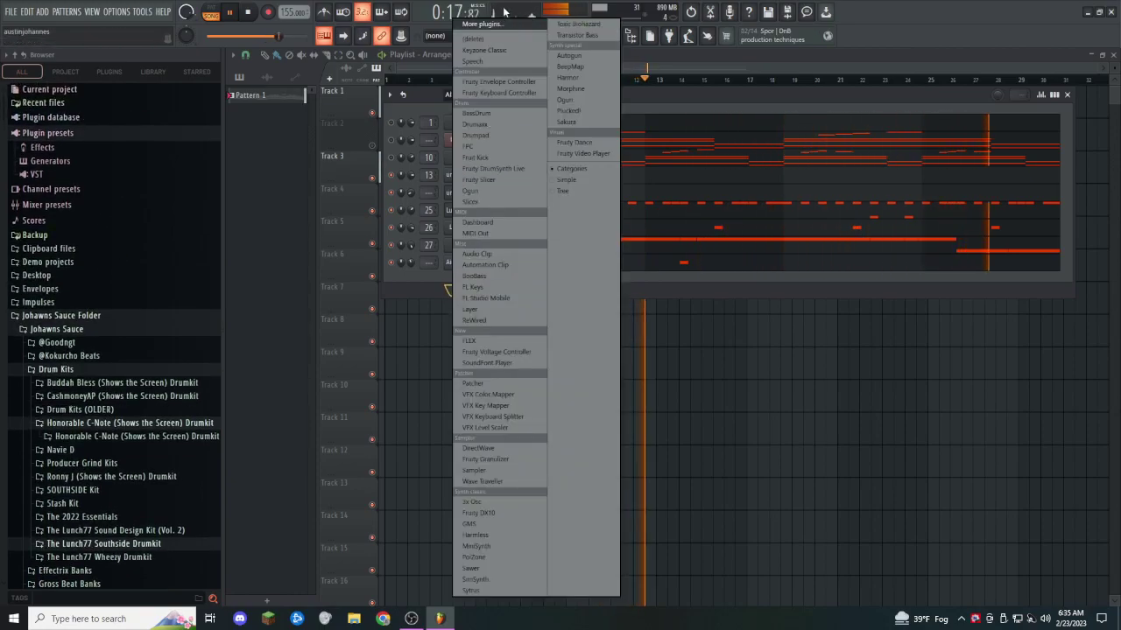
pyautogui.click(498, 23)
pyautogui.scroll(-10, 475, 248)
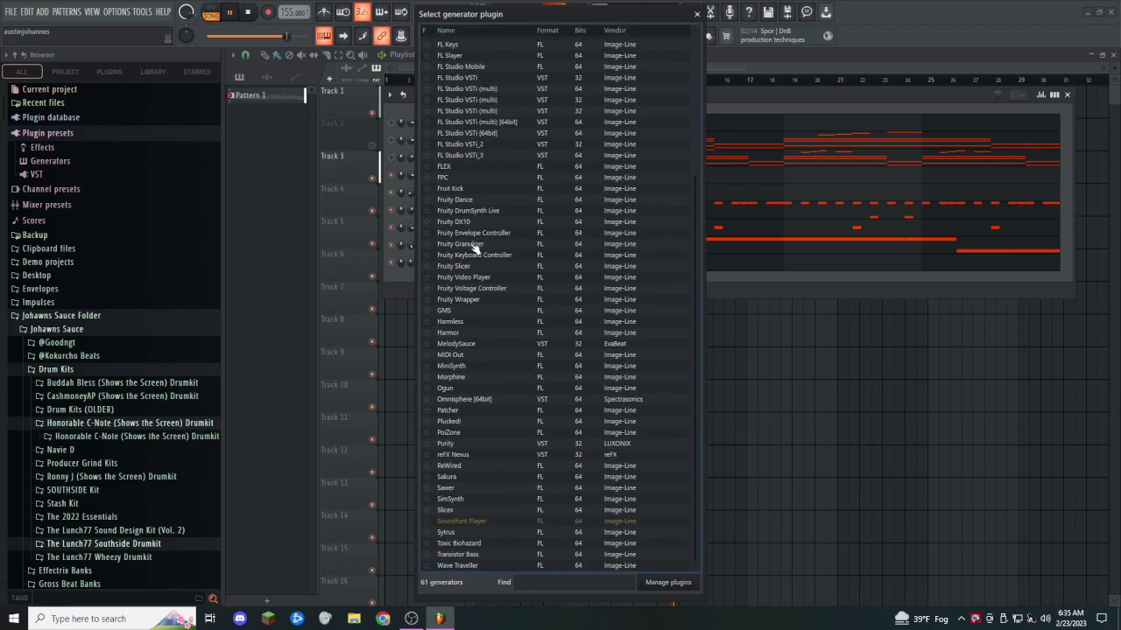
pyautogui.press('Escape')
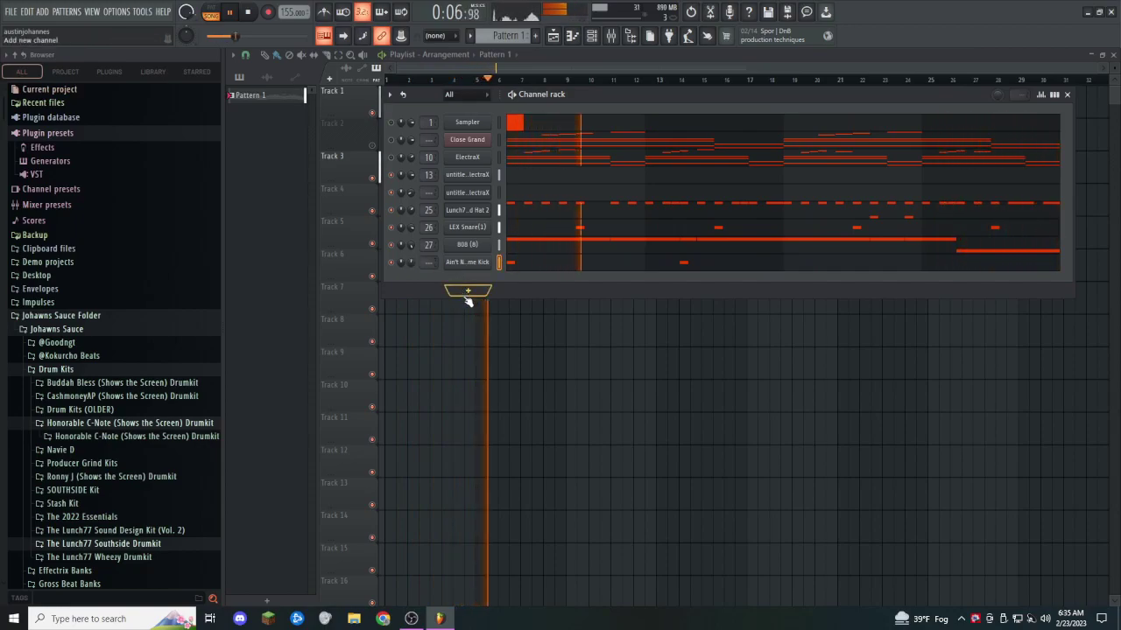
pyautogui.press('space')
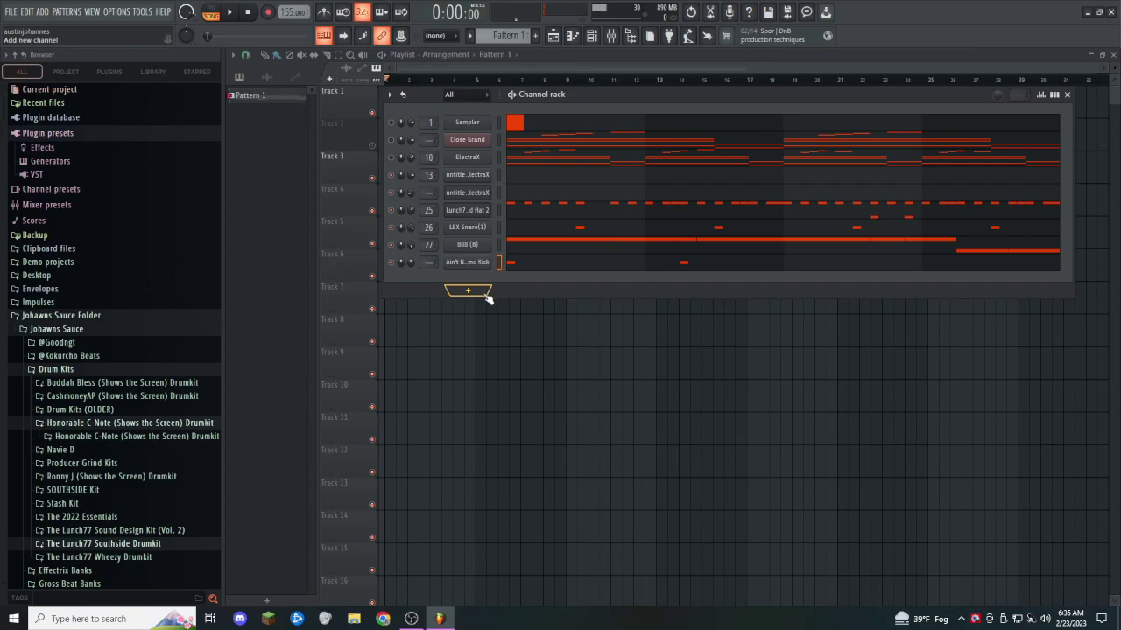
pyautogui.click(487, 295)
pyautogui.click(505, 28)
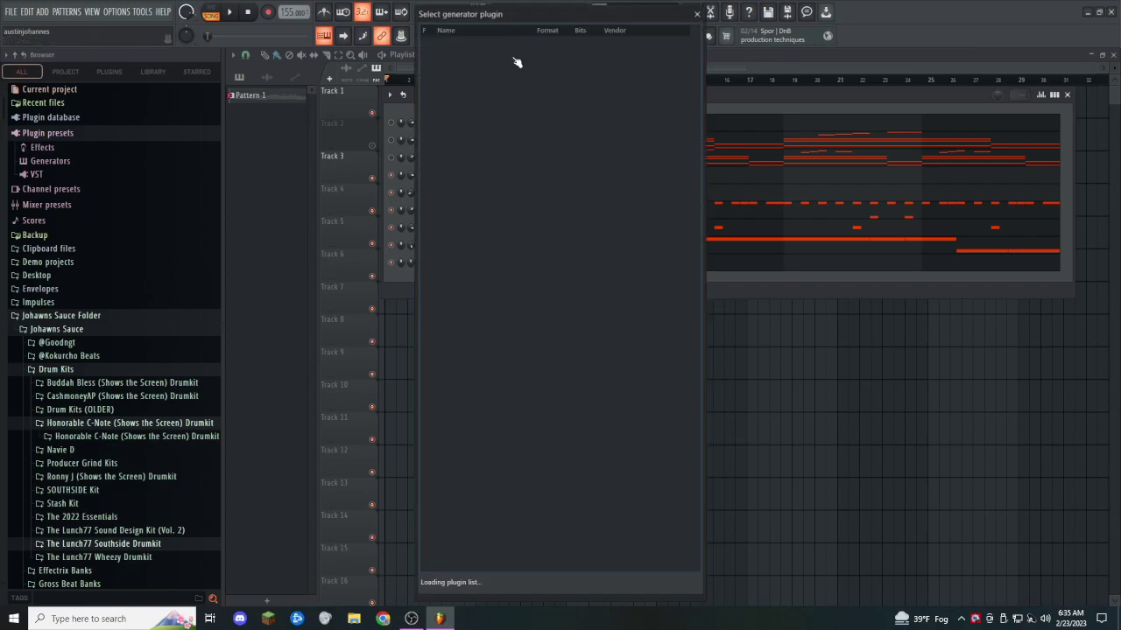
pyautogui.scroll(-4, 521, 301)
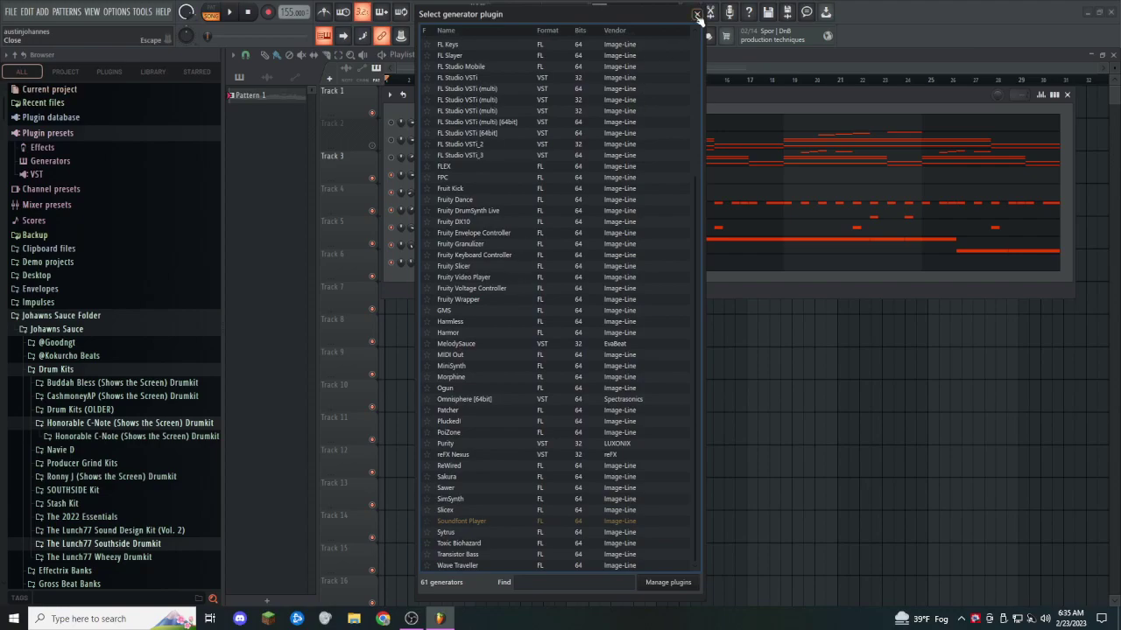
pyautogui.click(698, 18)
# Step: Mute playlist Track 3 and set the pitch shift of Track 1's ElectraX audio clip to -200 cents
pyautogui.click(551, 247)
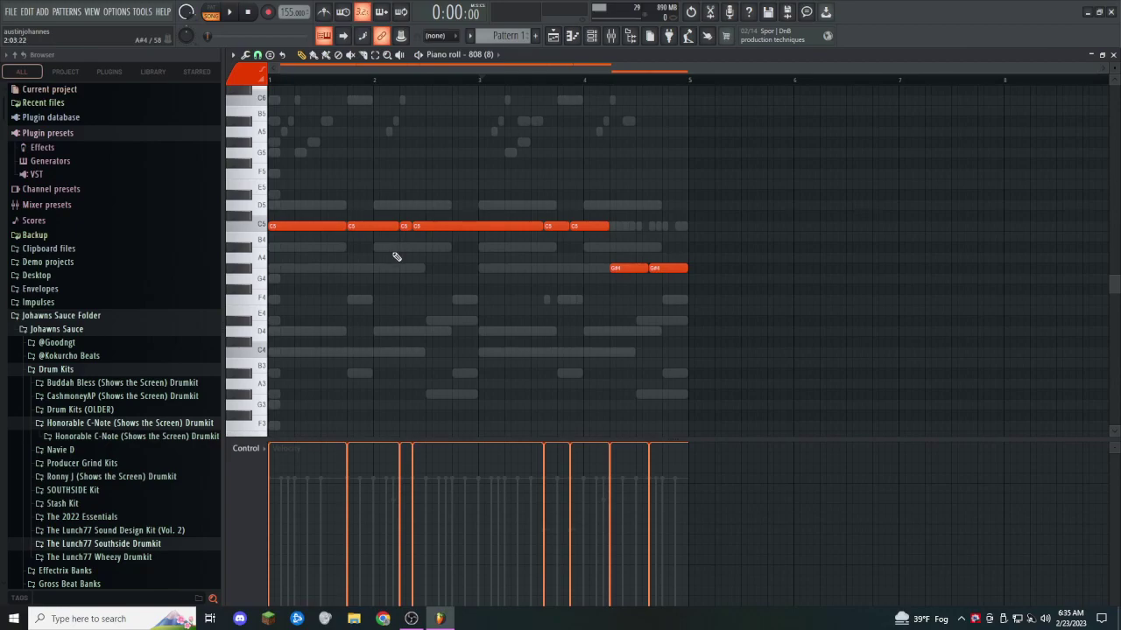
pyautogui.click(593, 39)
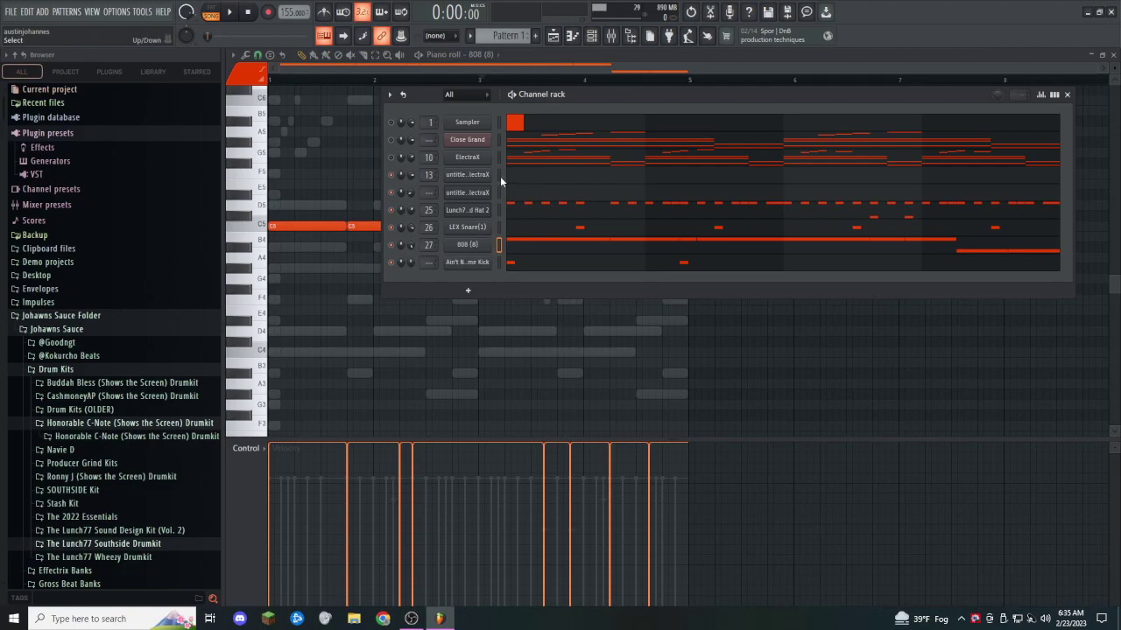
pyautogui.click(546, 38)
pyautogui.click(372, 177)
pyautogui.doubleClick(428, 99)
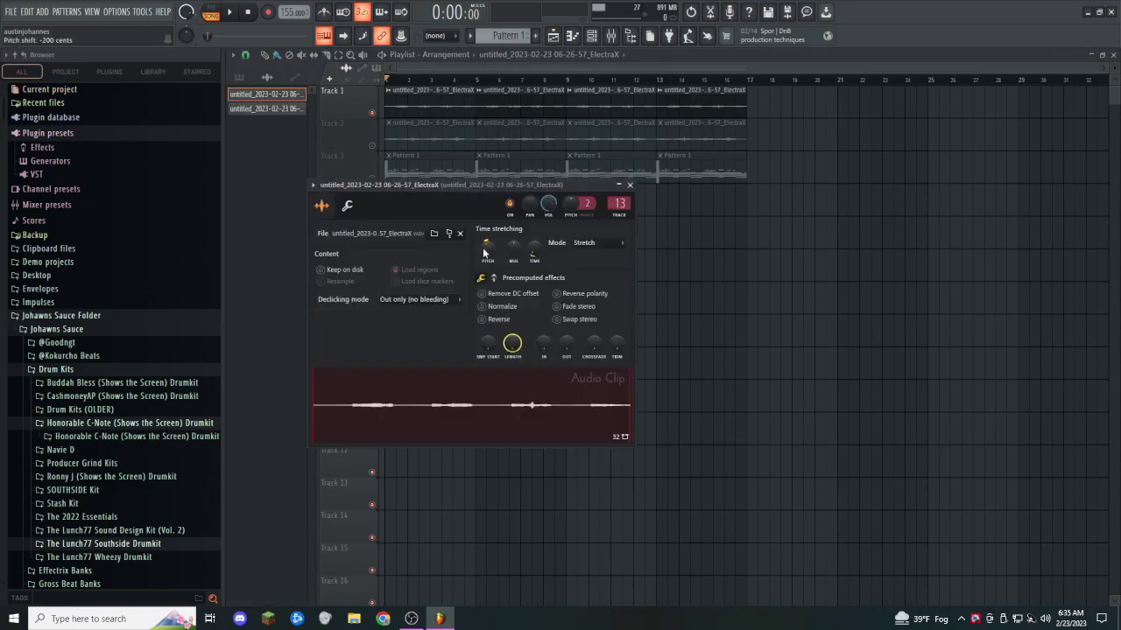
# Step: Unmute playlist Track 2 and set the pitch shift of its reversed ElectraX audio clip to +1010 cents
pyautogui.click(373, 146)
pyautogui.press('space')
pyautogui.doubleClick(409, 136)
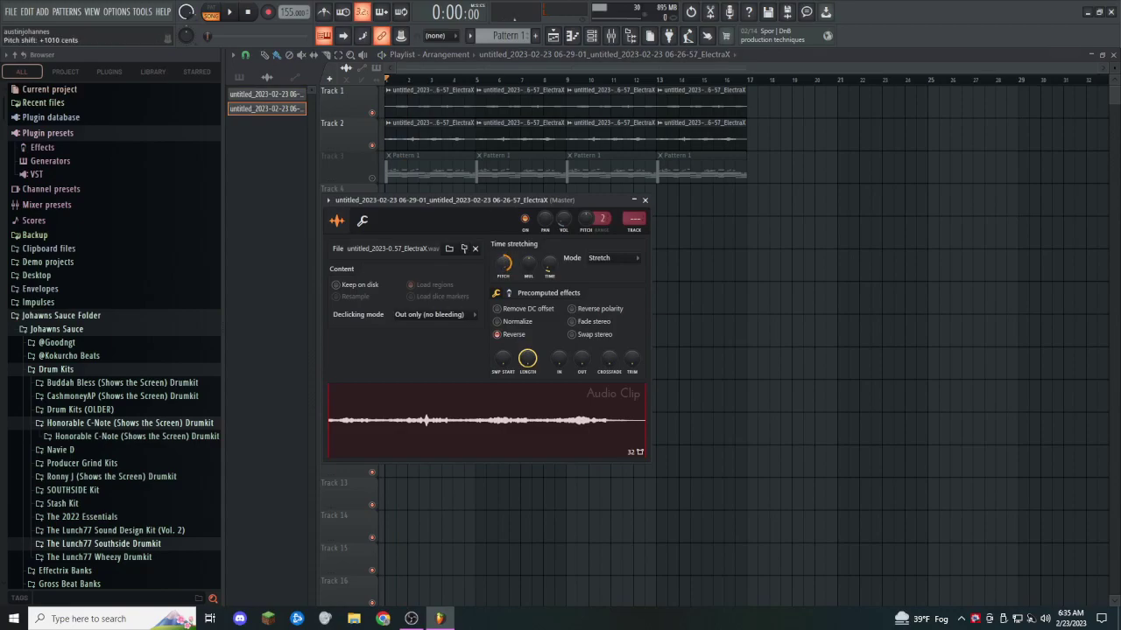
# Step: Transpose all 808 notes in Pattern 1 down two semitones to A#4 and F#4
pyautogui.doubleClick(430, 170)
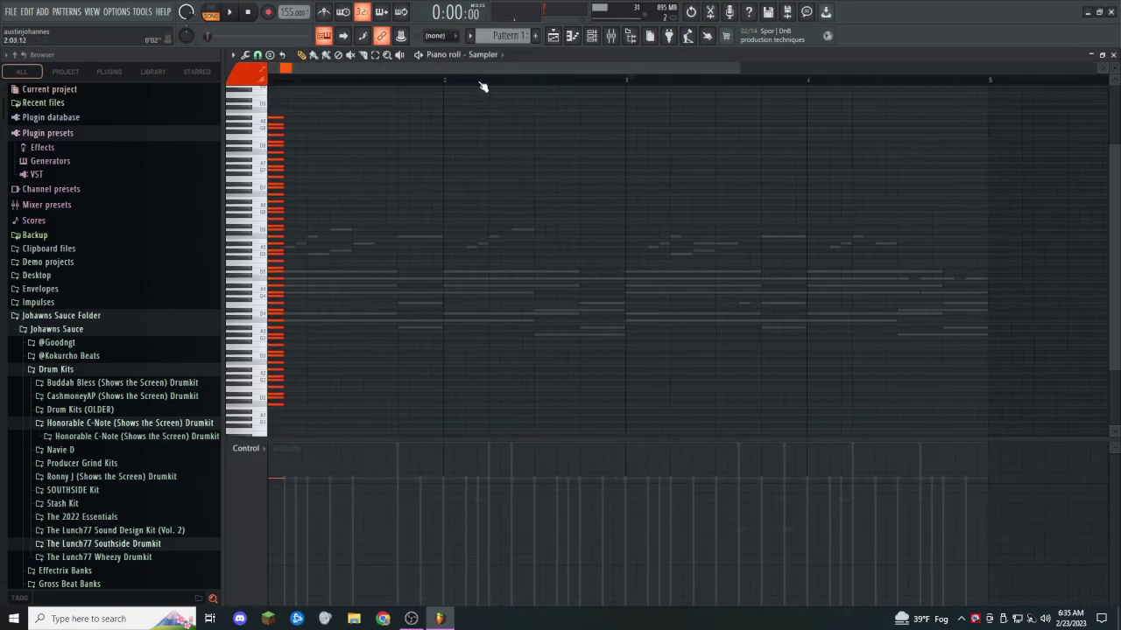
pyautogui.click(484, 54)
pyautogui.click(507, 164)
pyautogui.press('space')
# Step: Unmute playlist Track 3 and play the arrangement back with the channel rack open
pyautogui.click(552, 38)
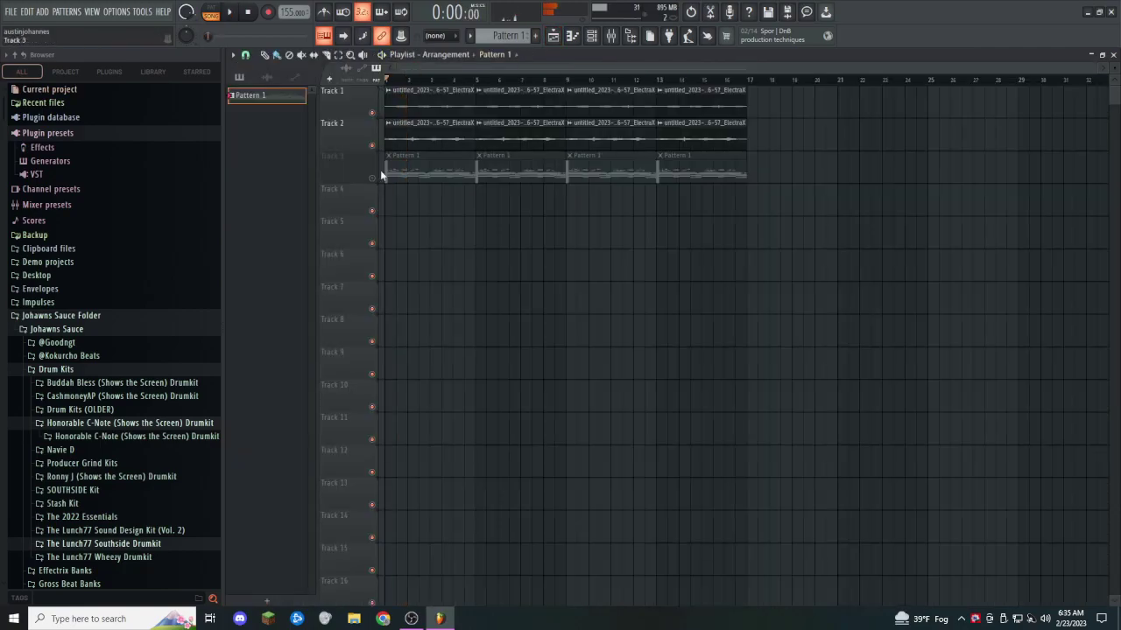
pyautogui.click(601, 37)
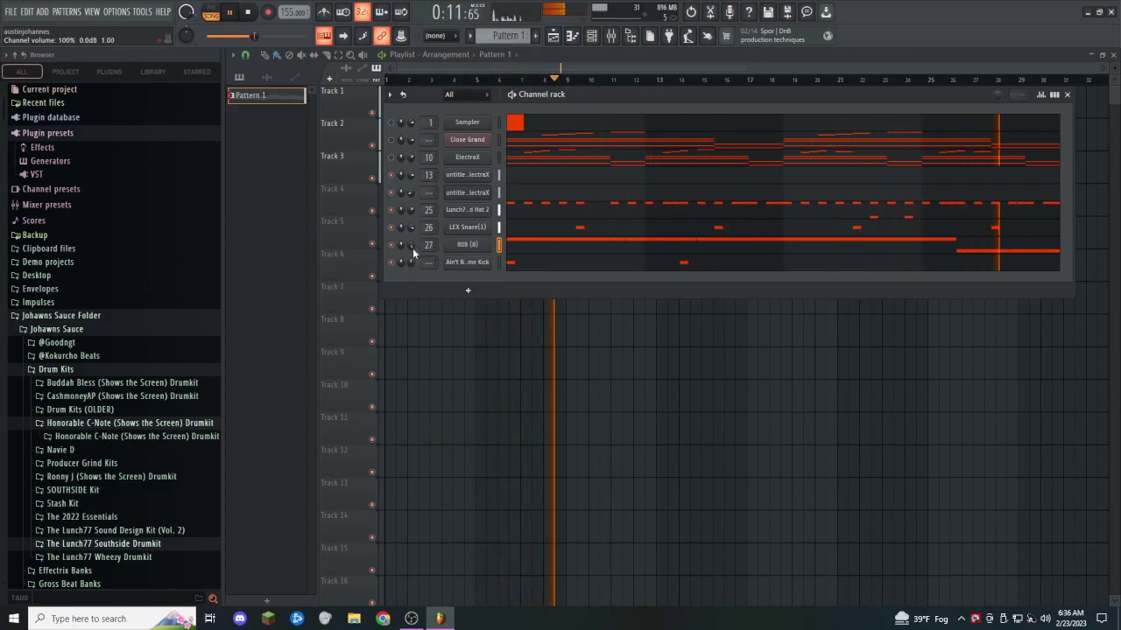
pyautogui.click(594, 38)
pyautogui.click(595, 38)
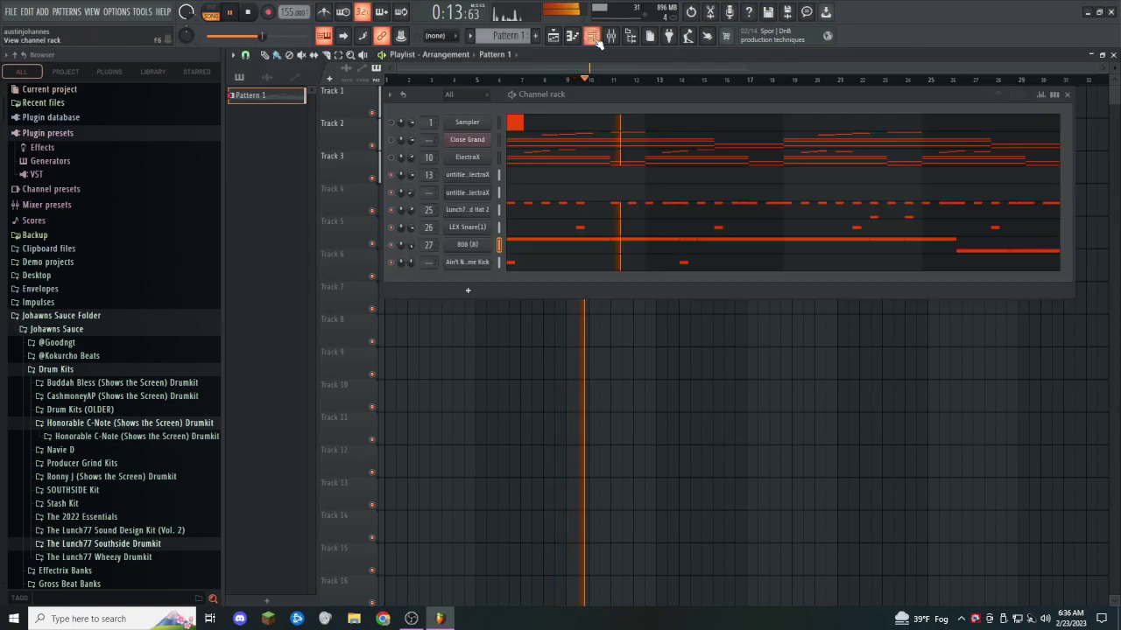
pyautogui.click(462, 289)
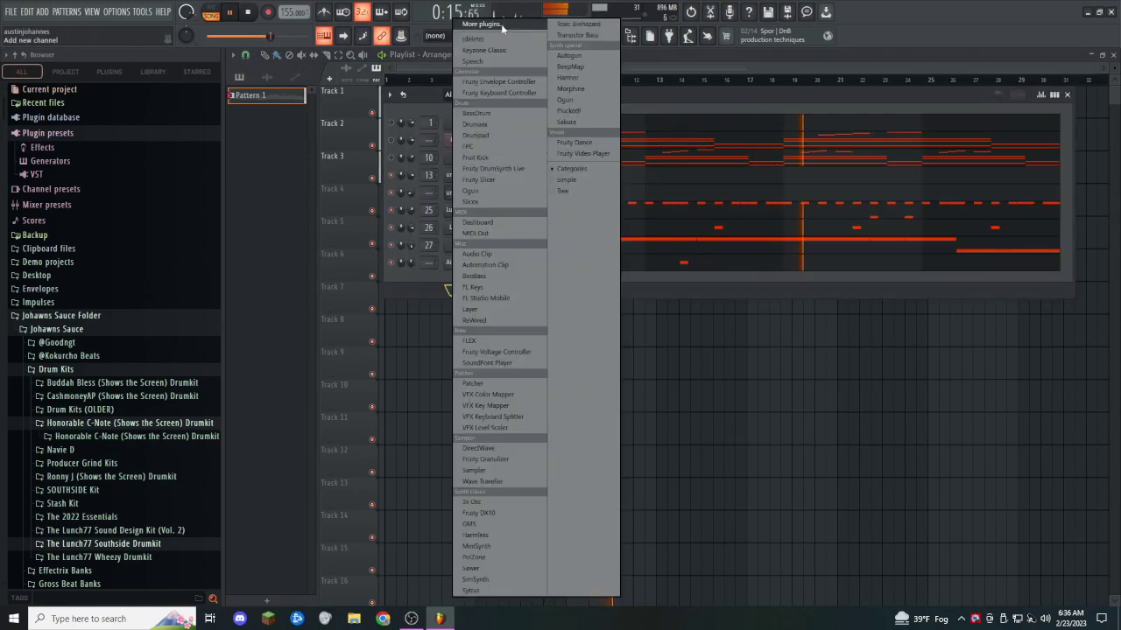
pyautogui.click(661, 97)
pyautogui.press('space')
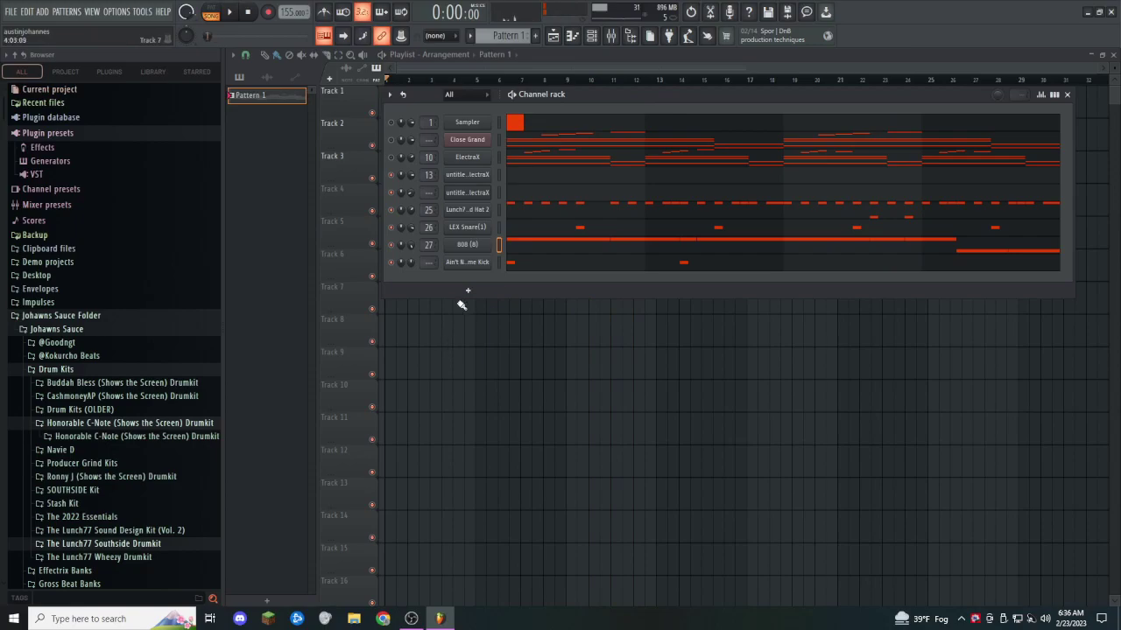
# Step: Add the reFX Nexus plugin as a new channel
pyautogui.click(463, 289)
pyautogui.click(496, 26)
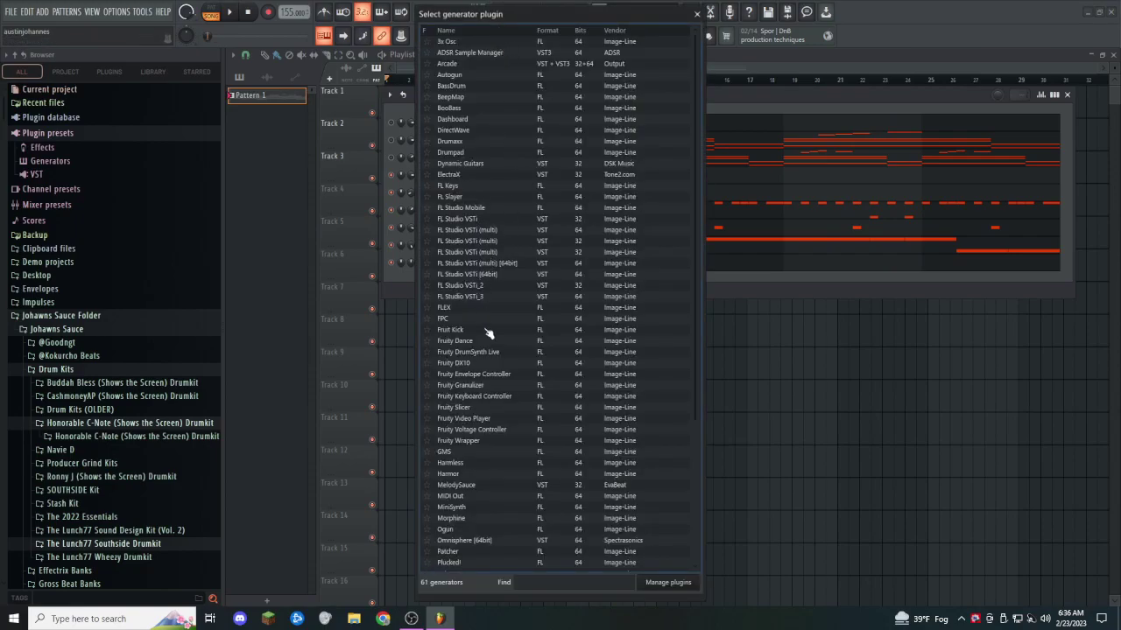
pyautogui.scroll(-5, 502, 365)
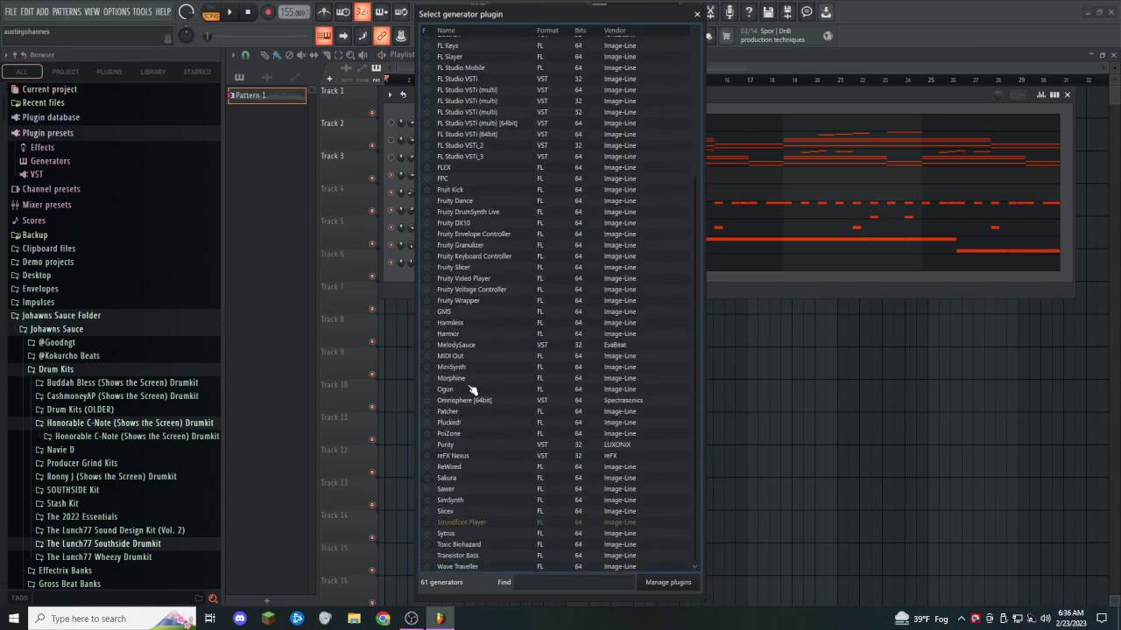
pyautogui.doubleClick(466, 452)
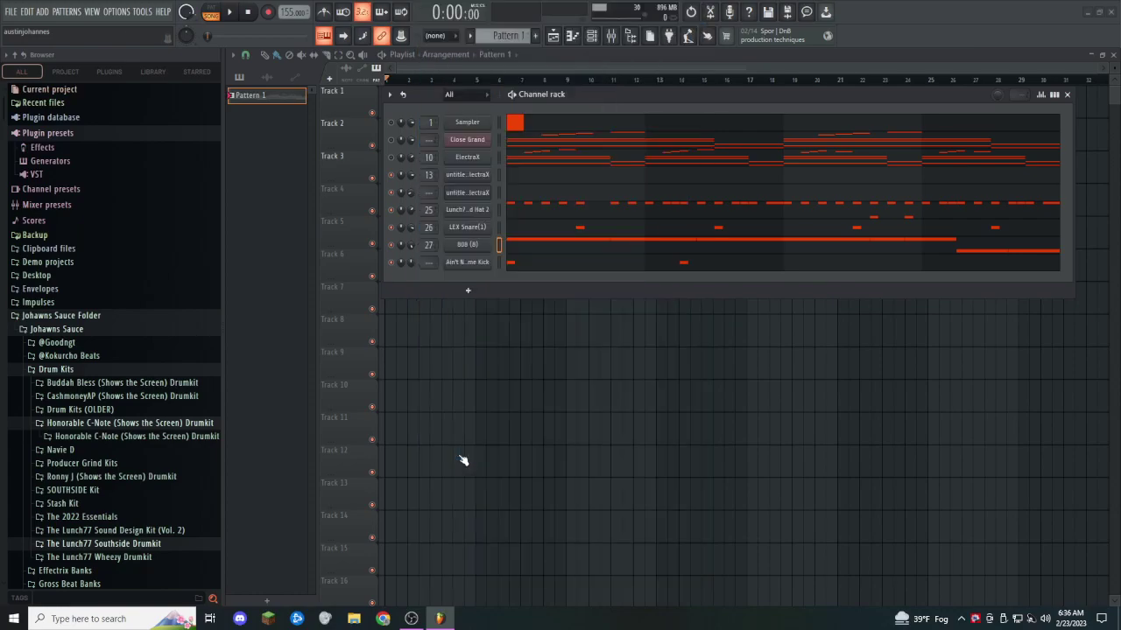
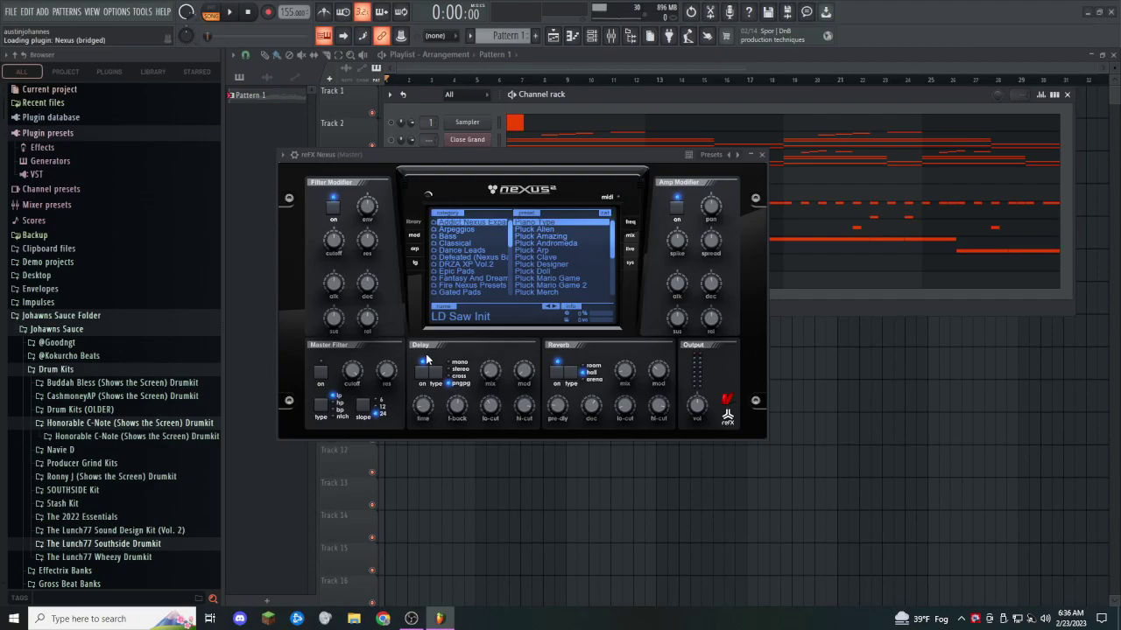
# Step: Audition the PAD - SCARY MOVIE preset in reFX Nexus and load PAD - SCREAMER from the same category
pyautogui.click(465, 249)
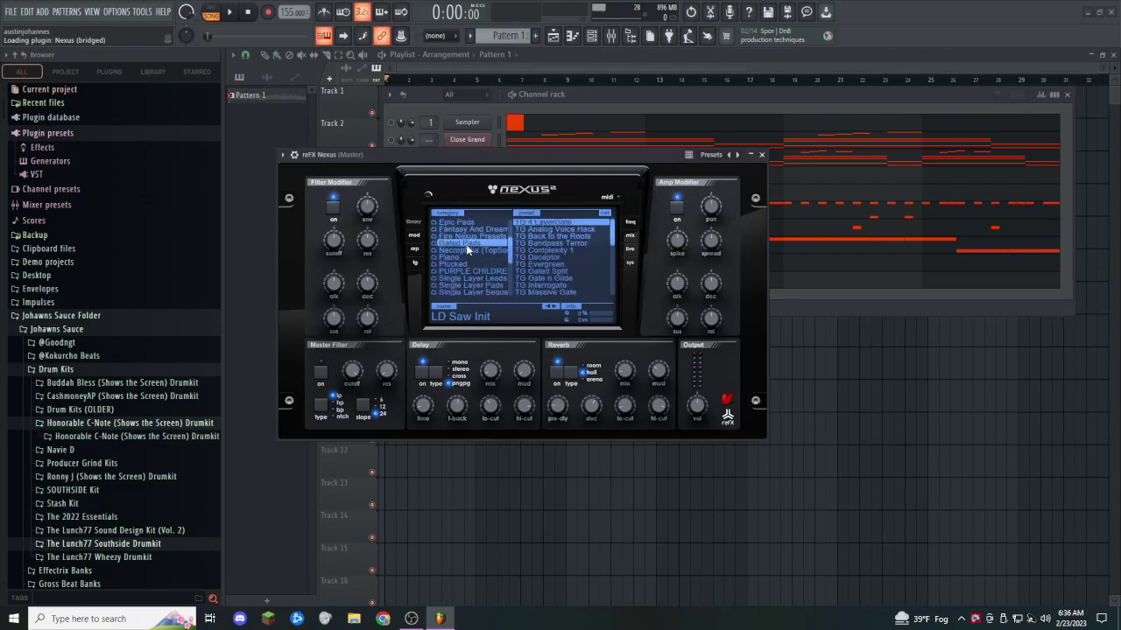
pyautogui.moveTo(613, 227); pyautogui.dragTo(613, 272)
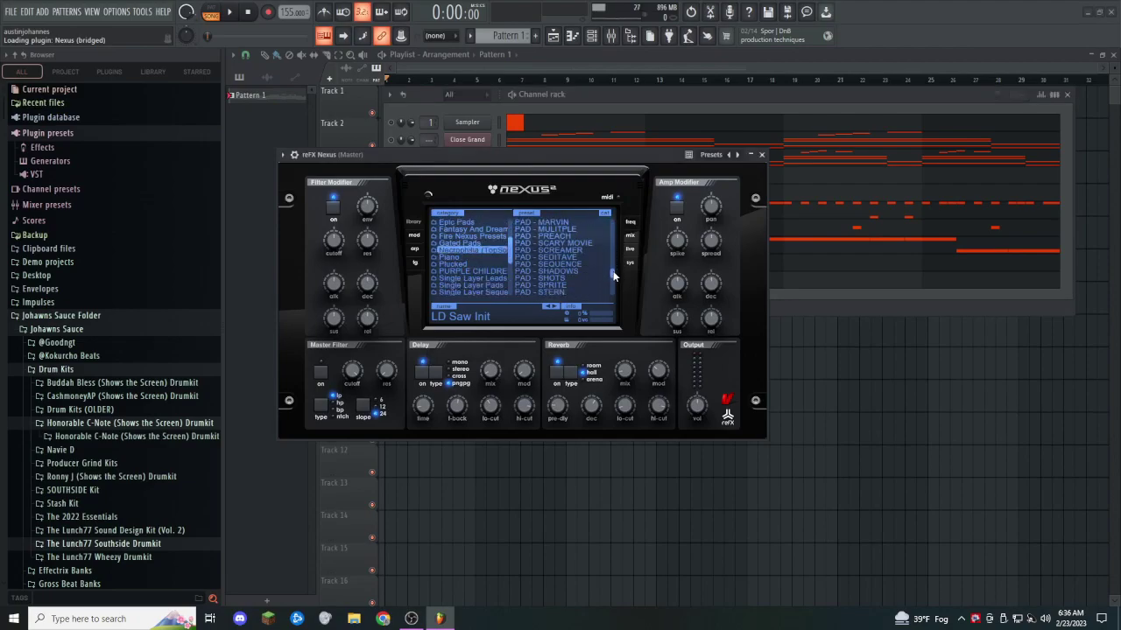
pyautogui.click(567, 245)
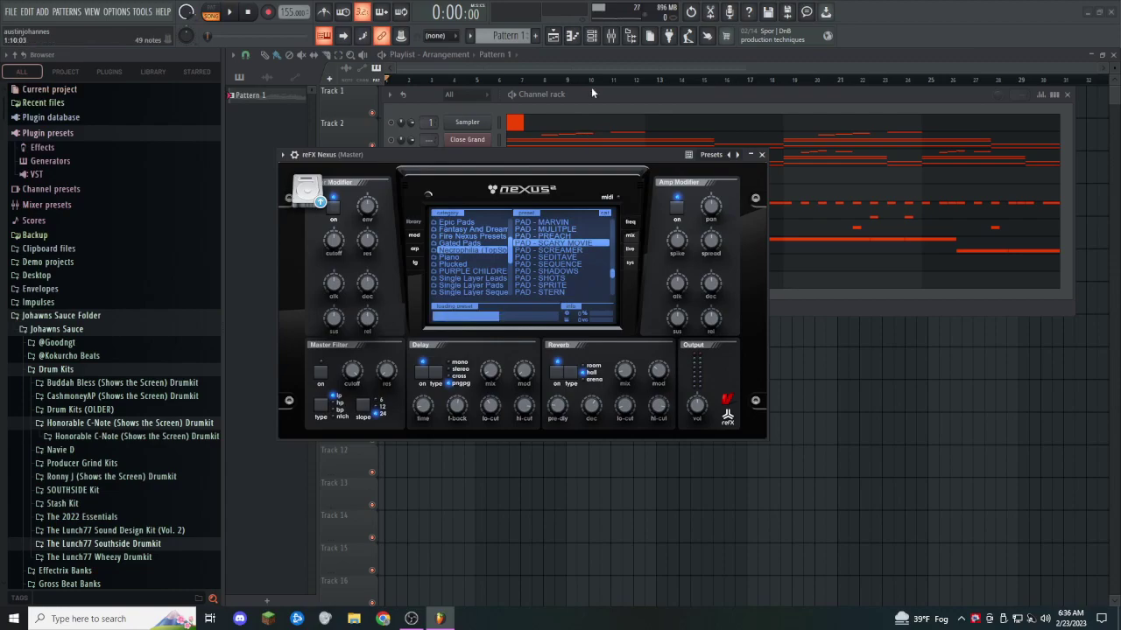
pyautogui.click(591, 88)
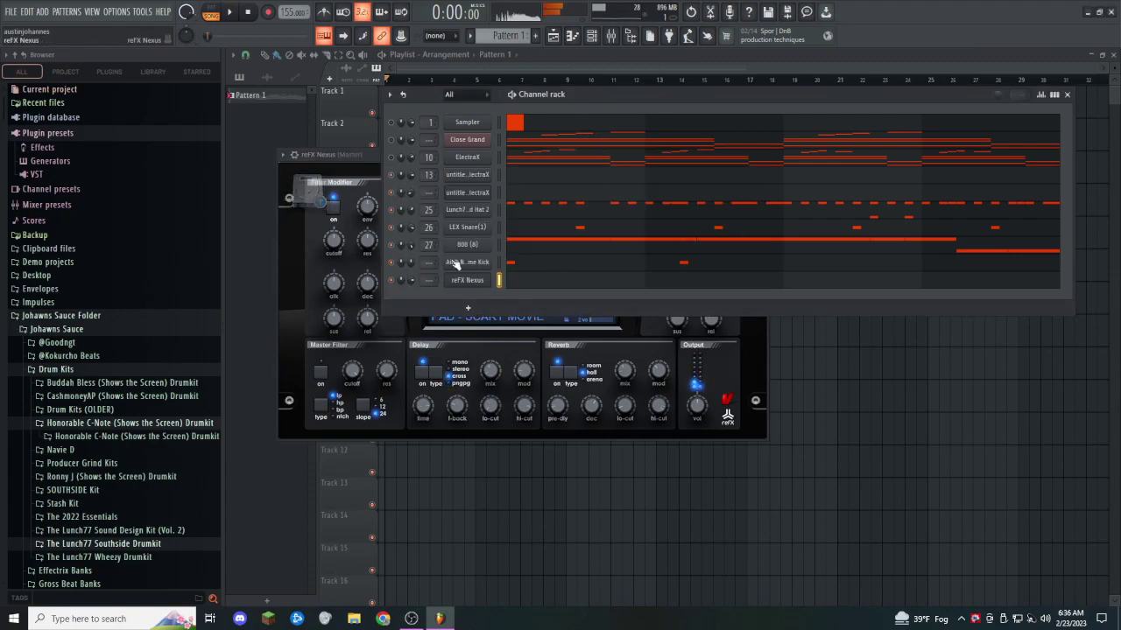
pyautogui.click(376, 161)
pyautogui.click(558, 249)
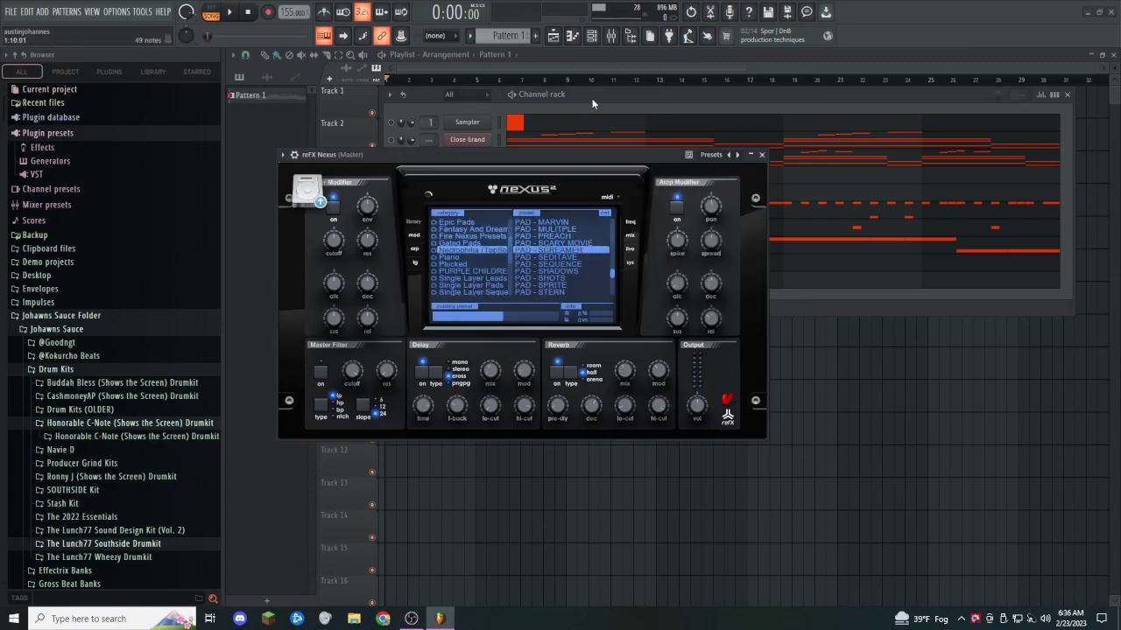
# Step: Open the empty piano roll of the reFX Nexus channel in Pattern 1
pyautogui.click(590, 100)
pyautogui.click(537, 280)
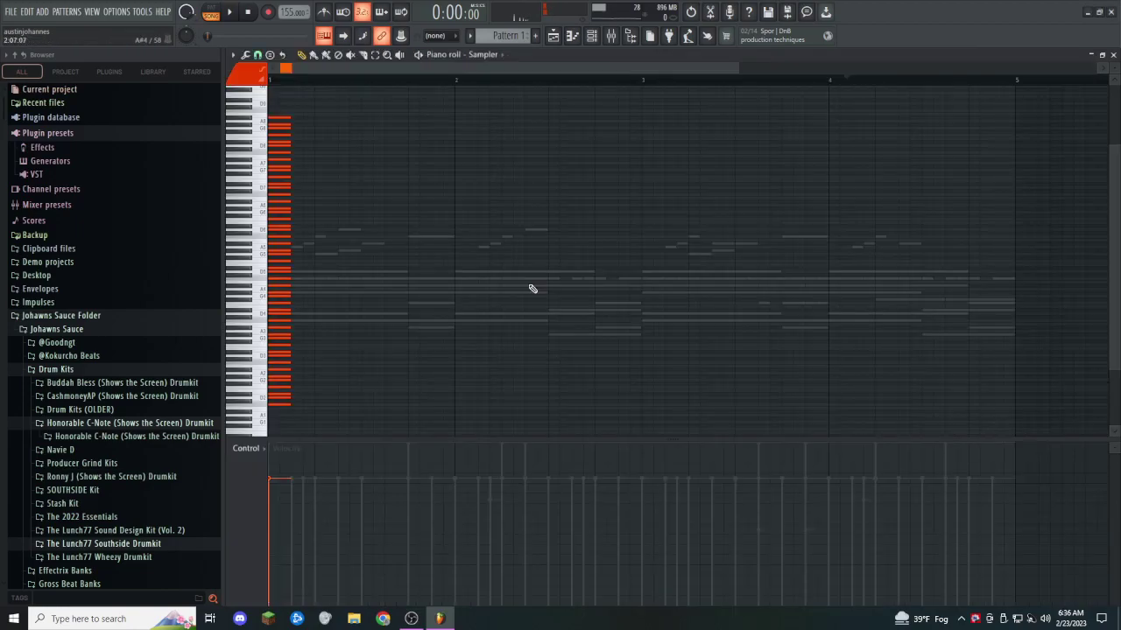
pyautogui.click(480, 55)
pyautogui.click(500, 106)
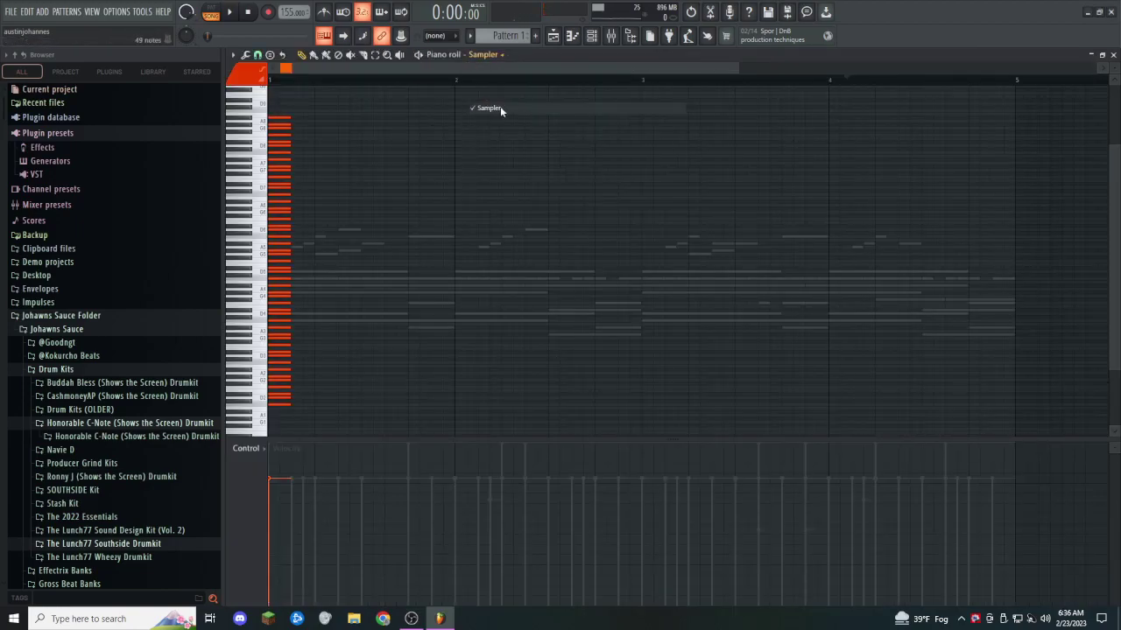
pyautogui.click(488, 54)
pyautogui.click(499, 179)
pyautogui.scroll(2, 358, 293)
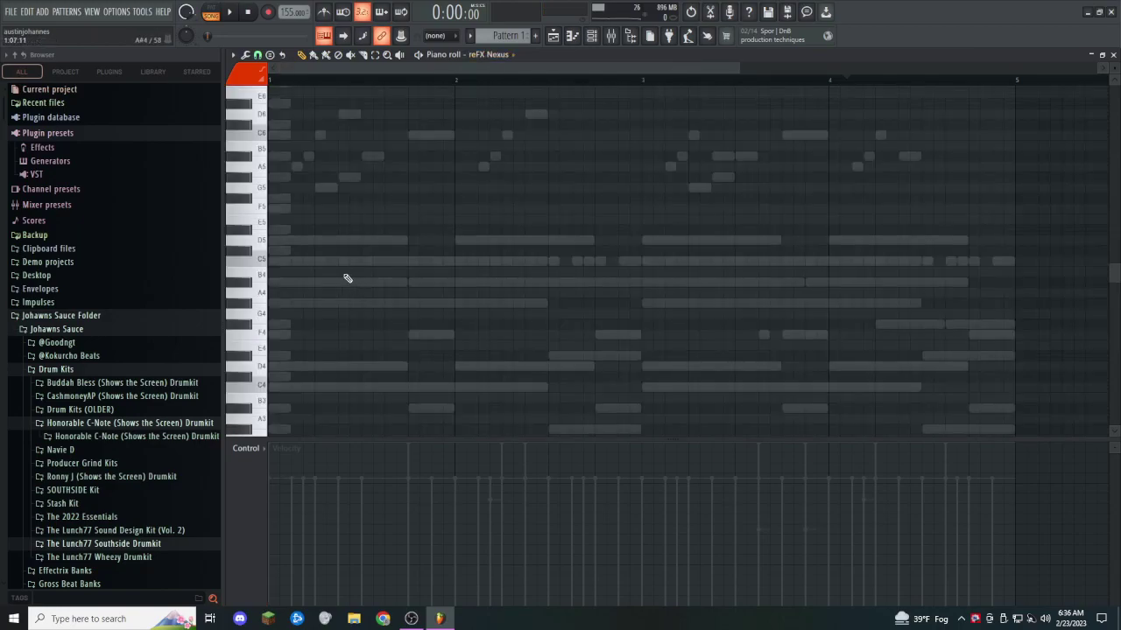
# Step: Examine the Close Grand and ElectraX note patterns in the piano roll
pyautogui.click(488, 55)
pyautogui.click(493, 98)
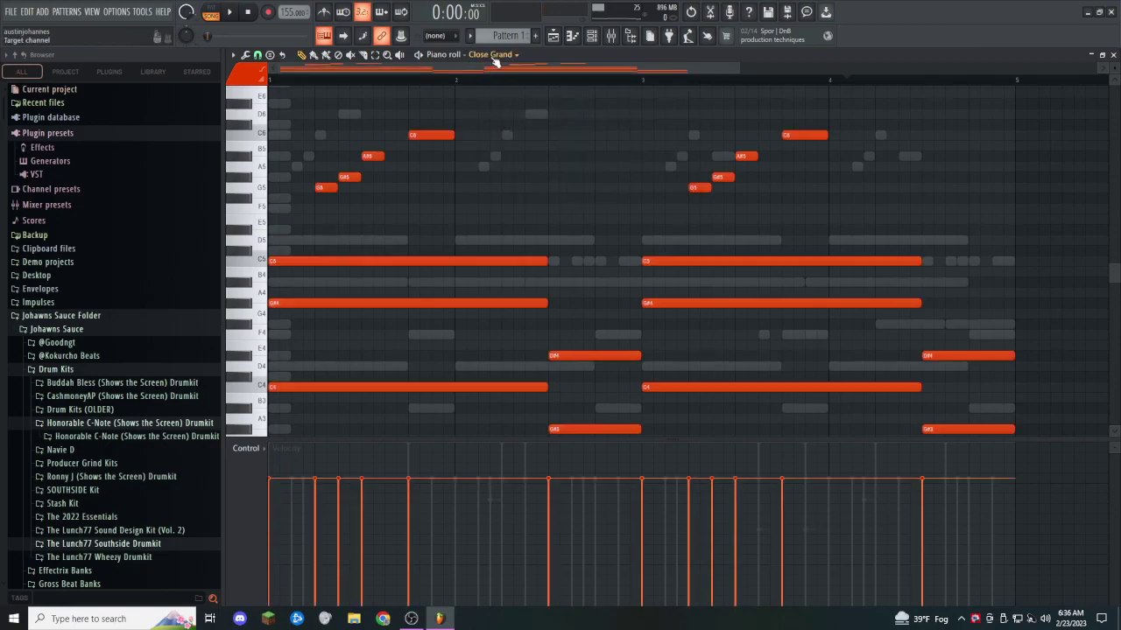
pyautogui.click(493, 55)
pyautogui.click(491, 106)
pyautogui.click(491, 54)
pyautogui.click(501, 130)
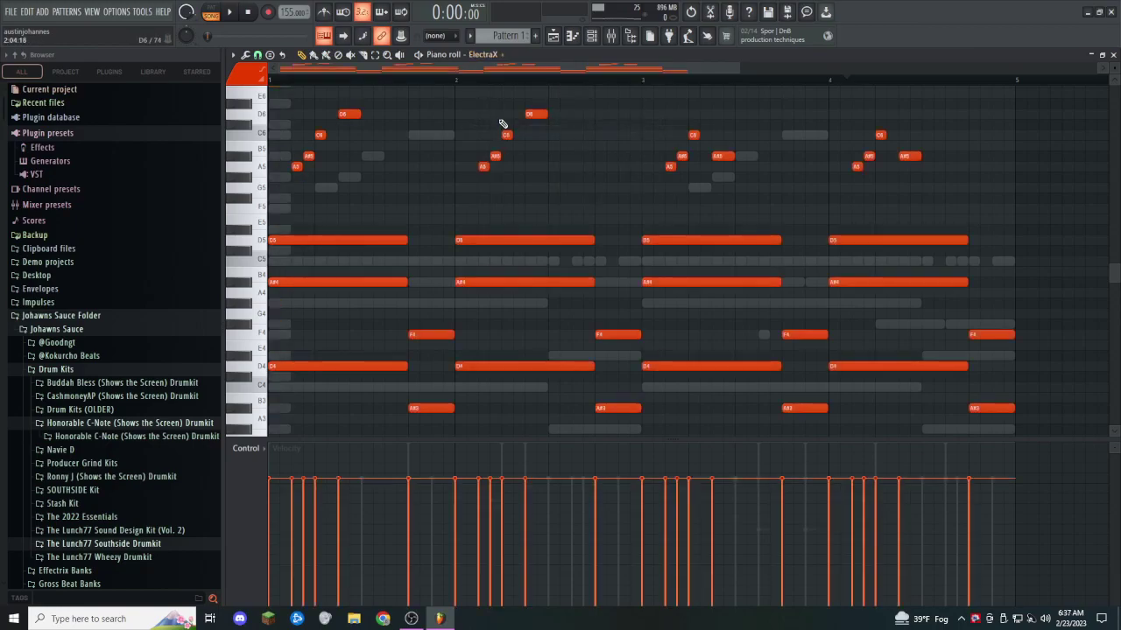
pyautogui.click(500, 54)
pyautogui.click(591, 37)
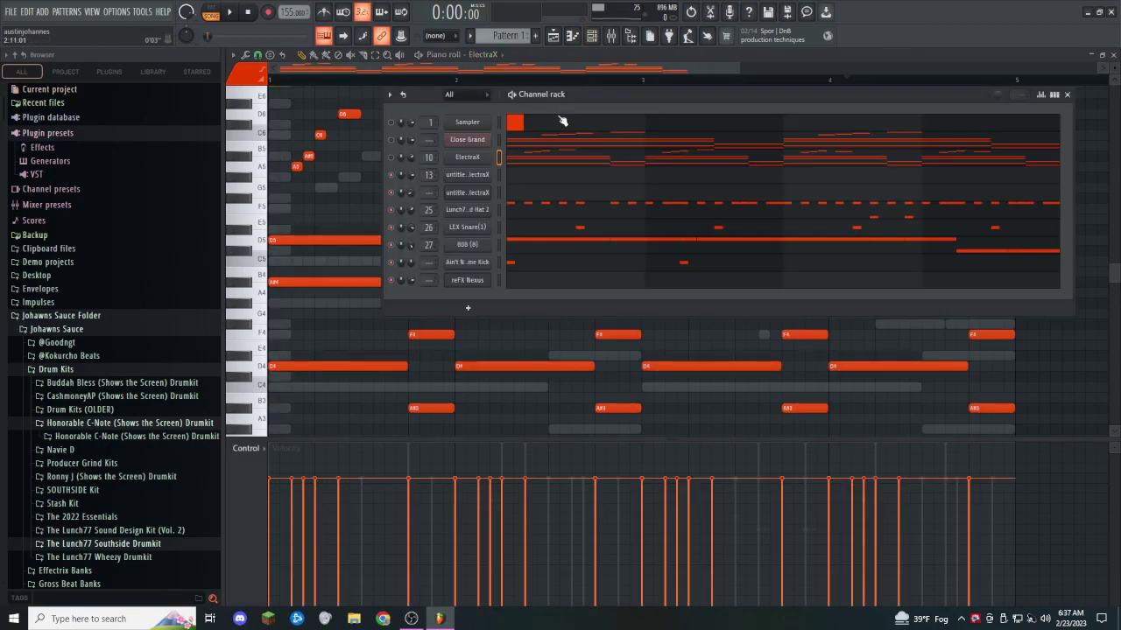
# Step: Try the 808 notes one octave lower and move them back up an octave
pyautogui.click(523, 242)
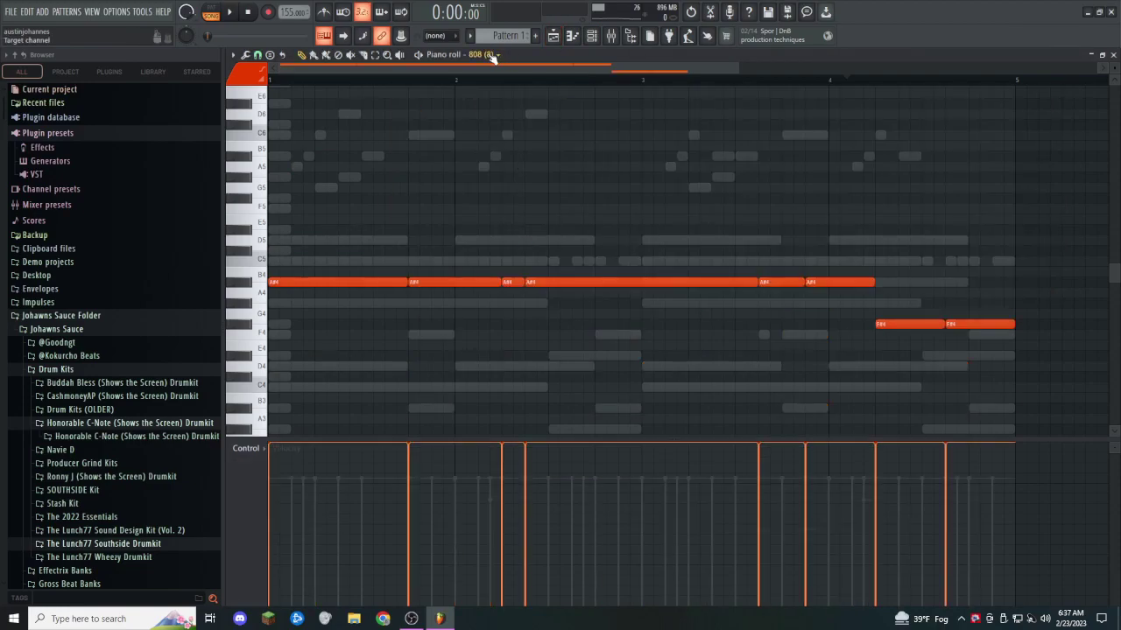
pyautogui.hotkey('ctrl', 'Down')
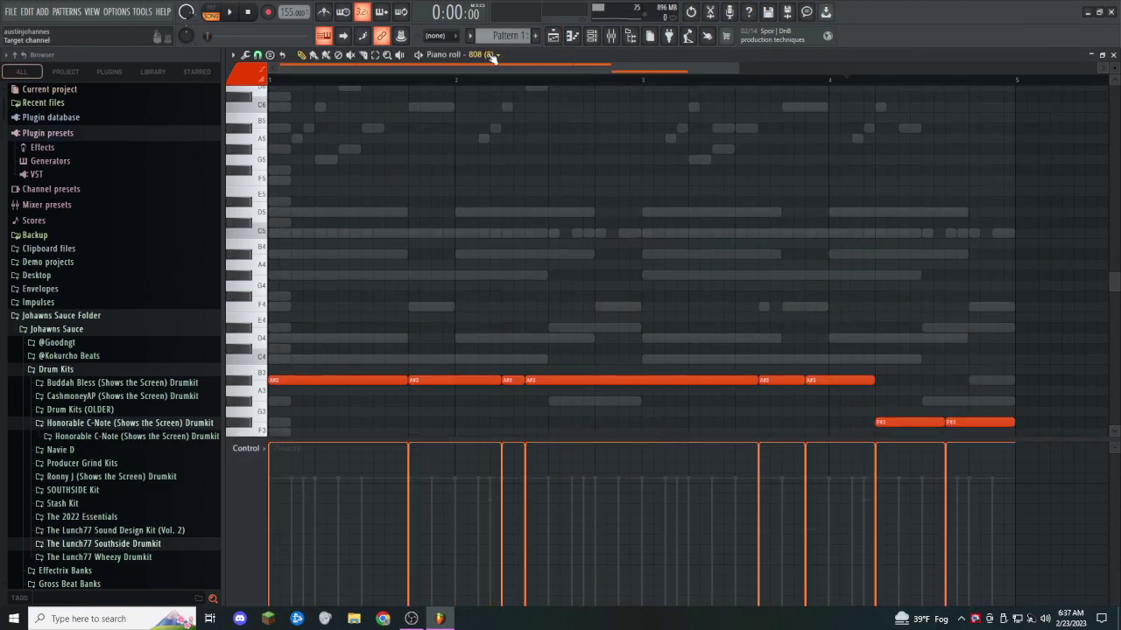
pyautogui.hotkey('ctrl', 'Up')
pyautogui.click(495, 54)
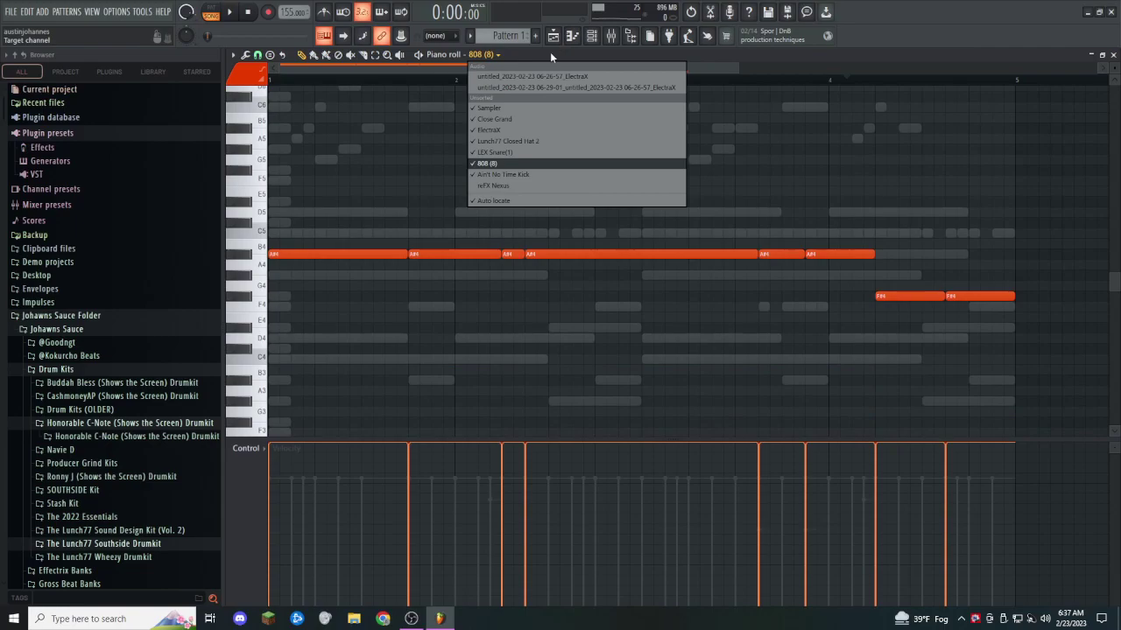
# Step: Review the Close Grand and ElectraX notes as a reference and open the reFX Nexus piano roll
pyautogui.click(513, 121)
pyautogui.click(503, 55)
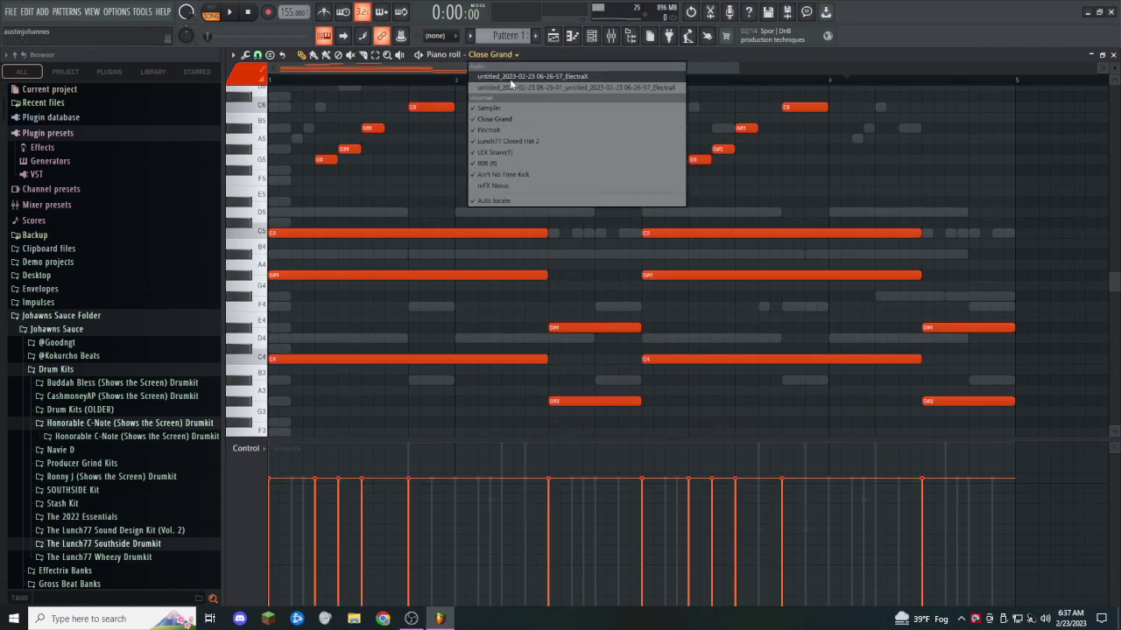
pyautogui.click(506, 130)
pyautogui.hotkey('shift', 'Down')
pyautogui.hotkey('shift', 'Down')
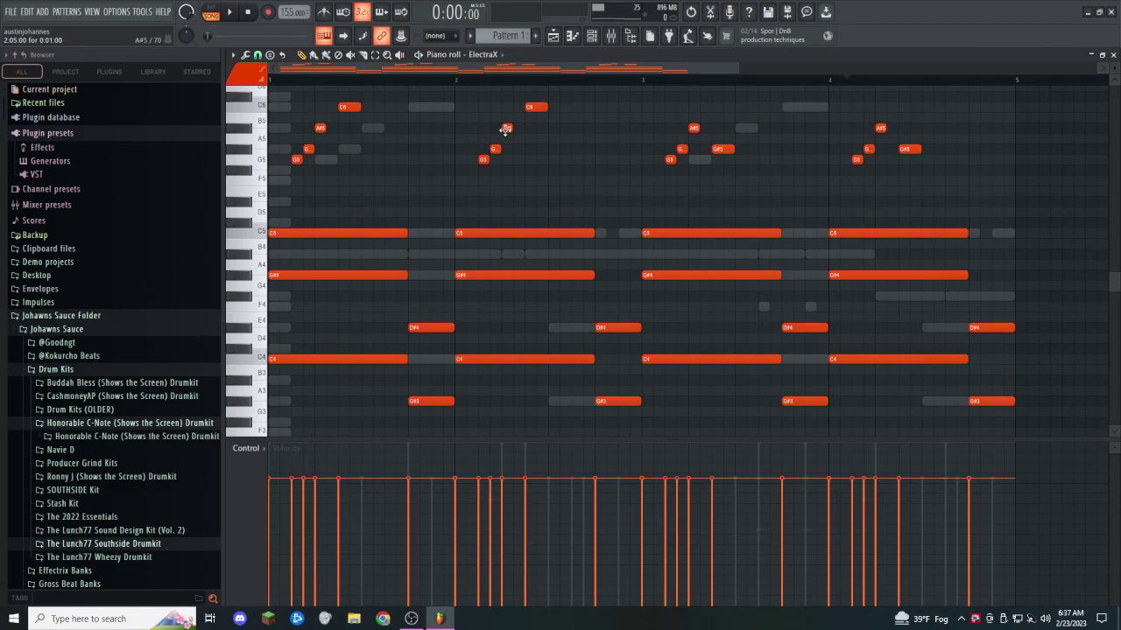
pyautogui.click(502, 55)
pyautogui.click(503, 131)
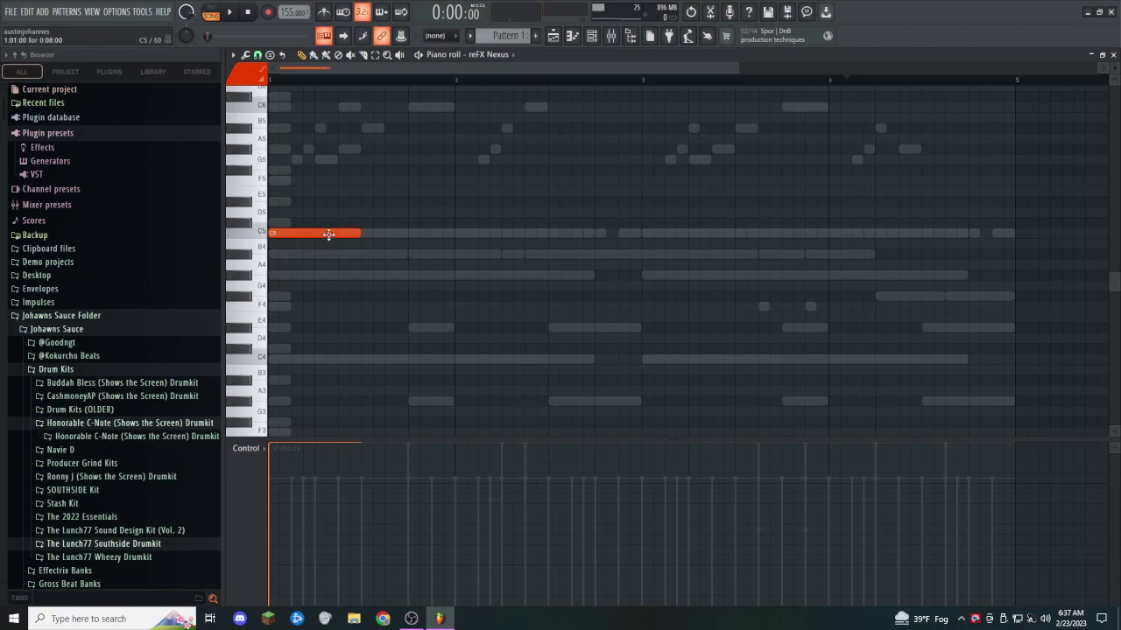
# Step: Audition G#4 and A#4 pad notes at the start of bar 1, removing each, and place a half-bar C5 note there
pyautogui.scroll(-3, 315, 260)
pyautogui.click(264, 245)
pyautogui.press('space')
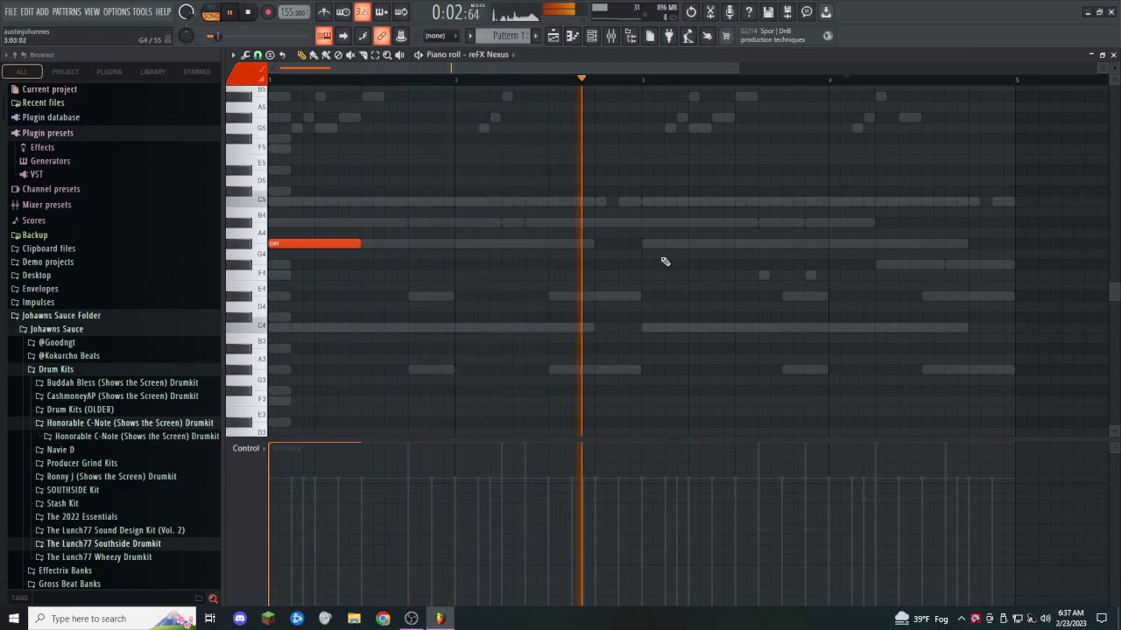
pyautogui.rightClick(324, 244)
pyautogui.press('space')
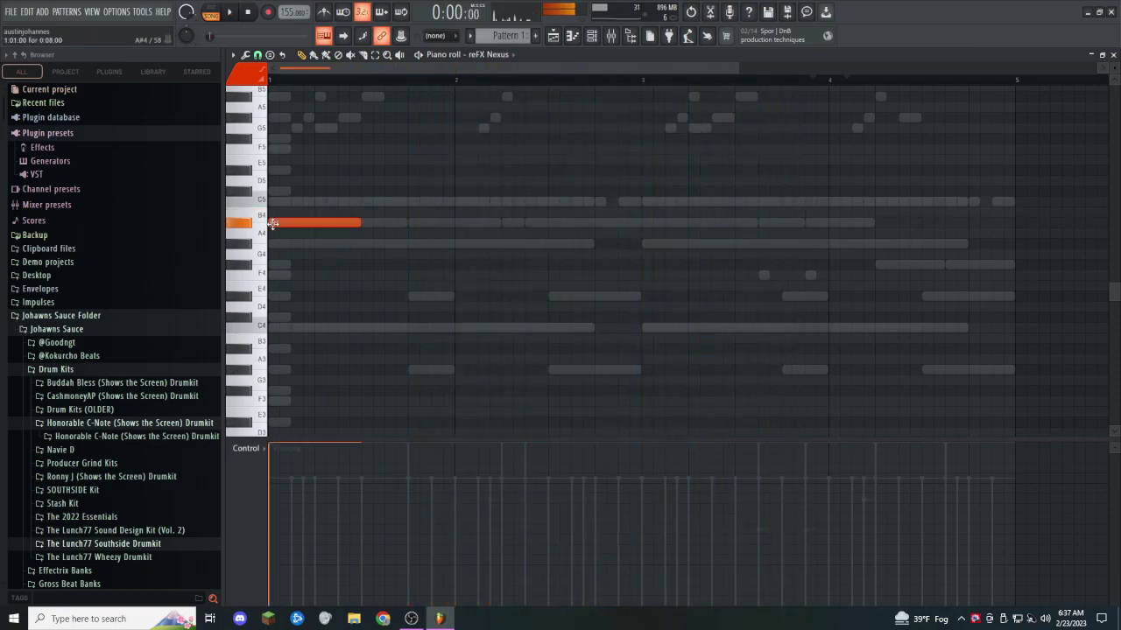
pyautogui.press('space')
pyautogui.press('space')
pyautogui.rightClick(301, 223)
pyautogui.click(273, 201)
pyautogui.press('space')
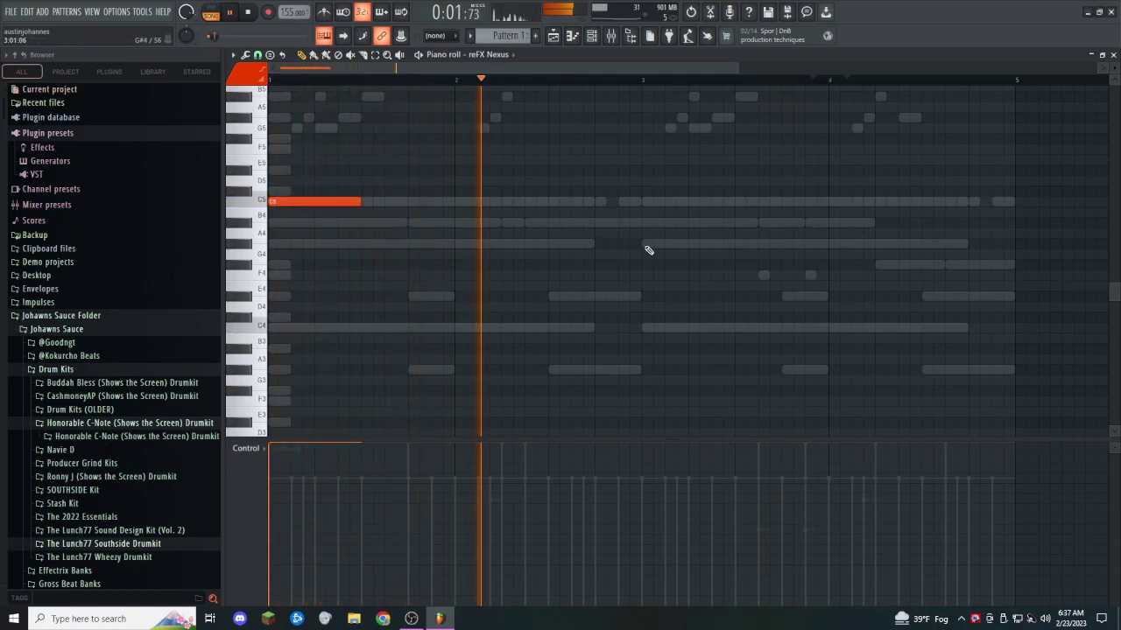
# Step: Add half-bar G#4 and C4 pad notes at bar 4 and lower the velocities of the reFX Nexus notes
pyautogui.click(838, 243)
pyautogui.click(845, 328)
pyautogui.hotkey('ctrl', 'a')
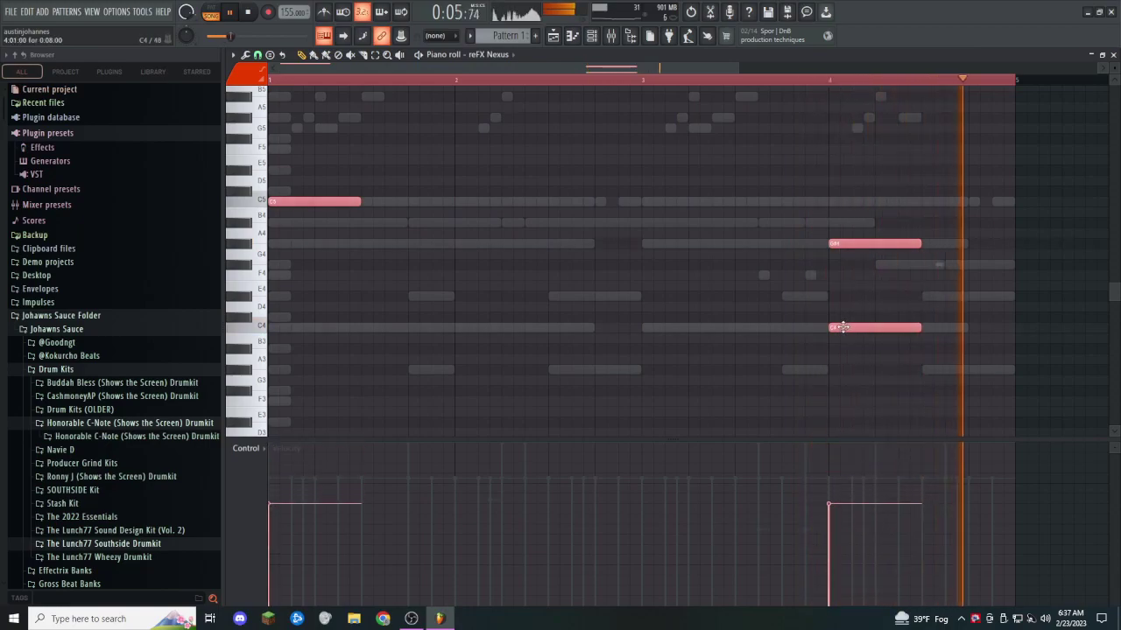
pyautogui.scroll(-1, 843, 326)
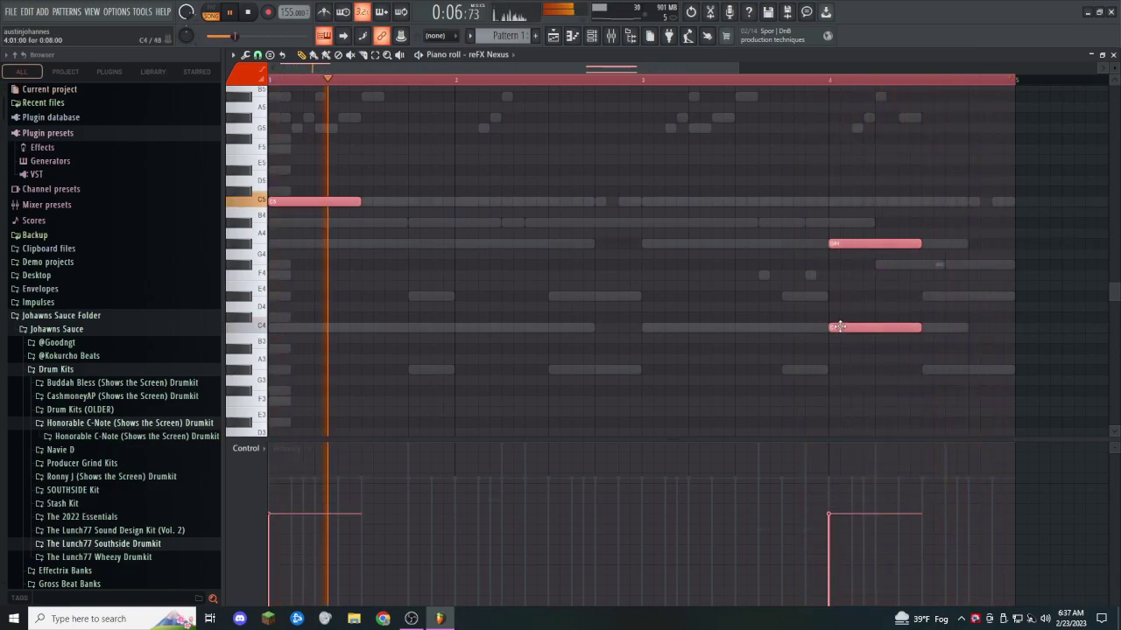
pyautogui.keyDown('ctrl'); pyautogui.click(858, 242); pyautogui.keyUp('ctrl')
pyautogui.scroll(-3, 858, 297)
pyautogui.keyDown('ctrl'); pyautogui.click(859, 328); pyautogui.keyUp('ctrl')
pyautogui.scroll(-4, 858, 345)
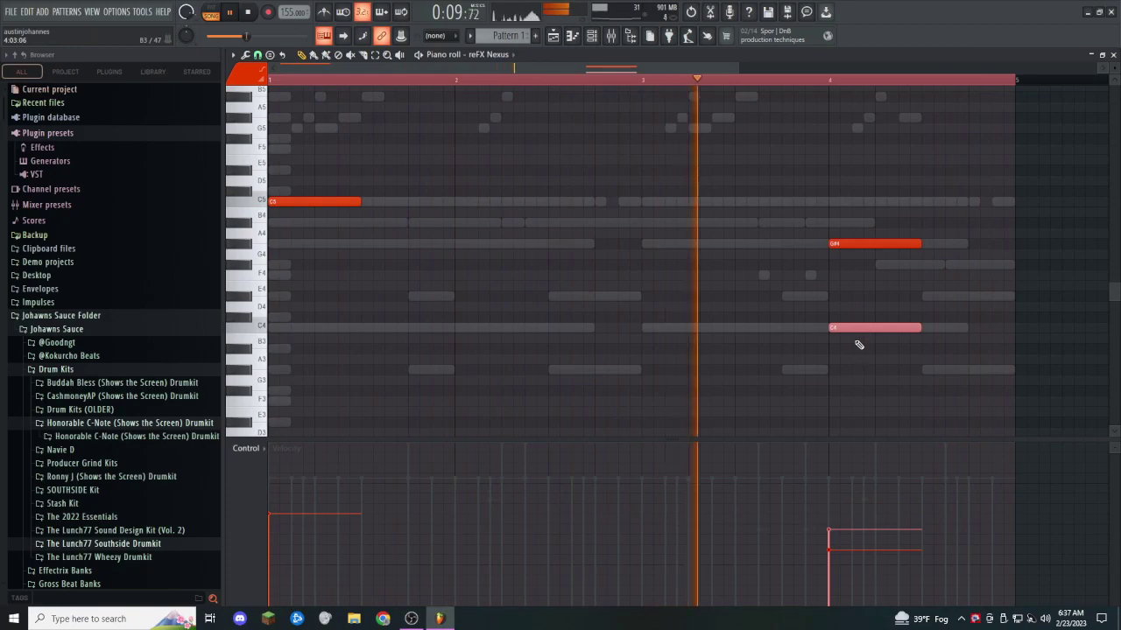
pyautogui.keyDown('ctrl'); pyautogui.click(857, 340); pyautogui.keyUp('ctrl')
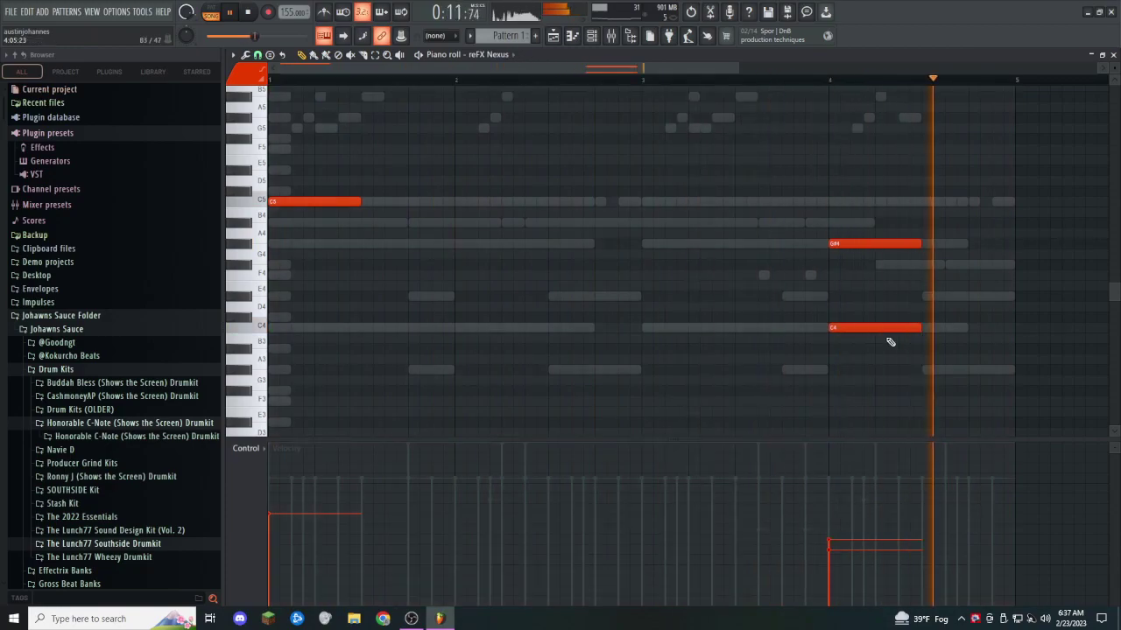
# Step: Lower the reFX Nexus channel volume and move the channel up to directly below ElectraX in the channel rack
pyautogui.click(592, 35)
pyautogui.moveTo(413, 279); pyautogui.dragTo(413, 298)
pyautogui.hotkey('alt', 'Up')
pyautogui.hotkey('alt', 'Up')
pyautogui.hotkey('alt', 'Up')
pyautogui.hotkey('alt', 'Up')
pyautogui.hotkey('alt', 'Up')
pyautogui.hotkey('alt', 'Up')
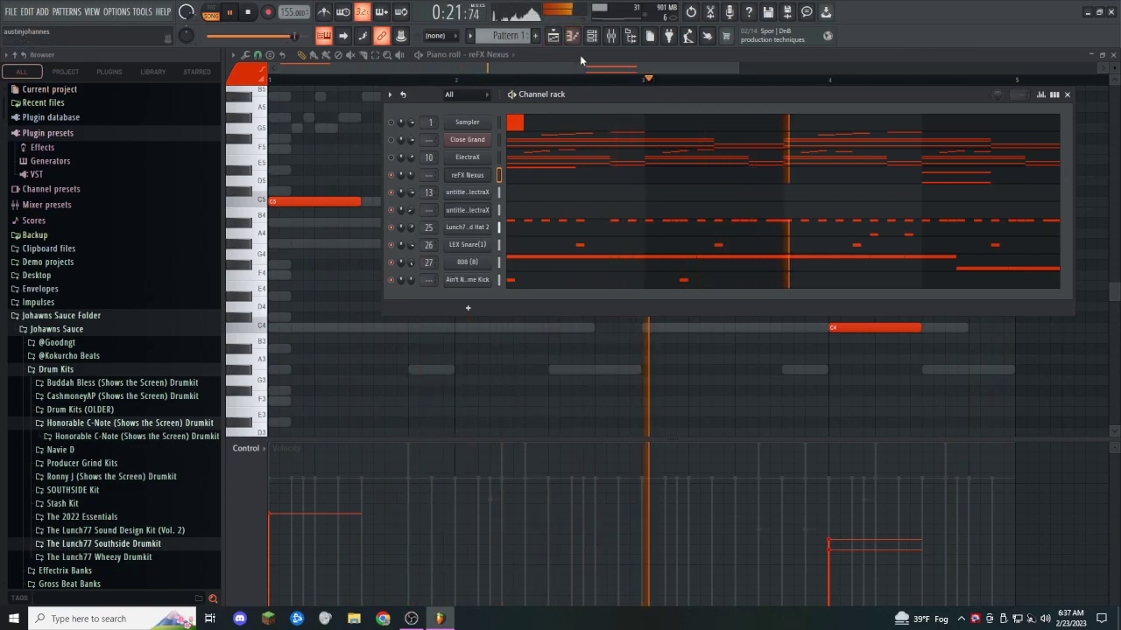
pyautogui.click(564, 170)
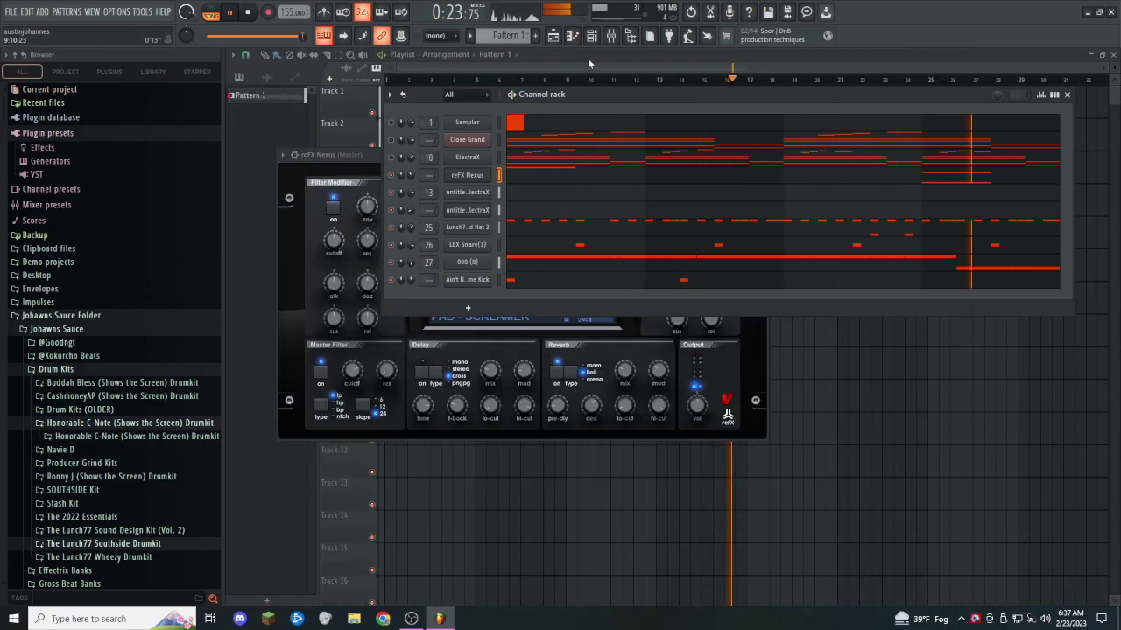
# Step: Compare the two audio layers in the playlist by muting and unmuting Track 2 and Track 1 during playback
pyautogui.click(553, 36)
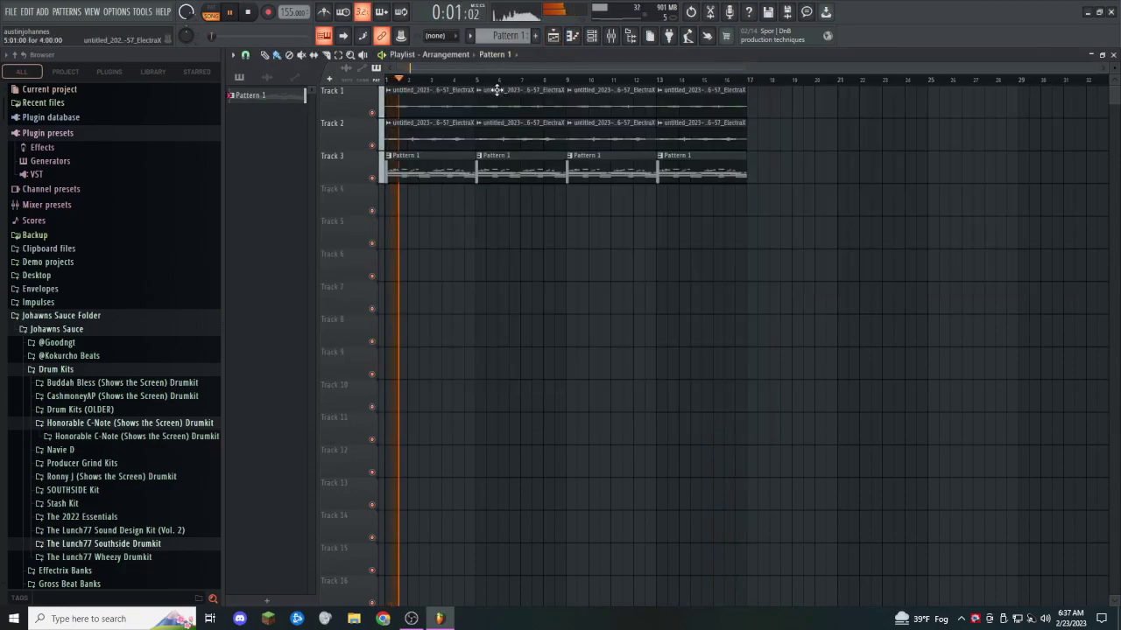
pyautogui.click(373, 146)
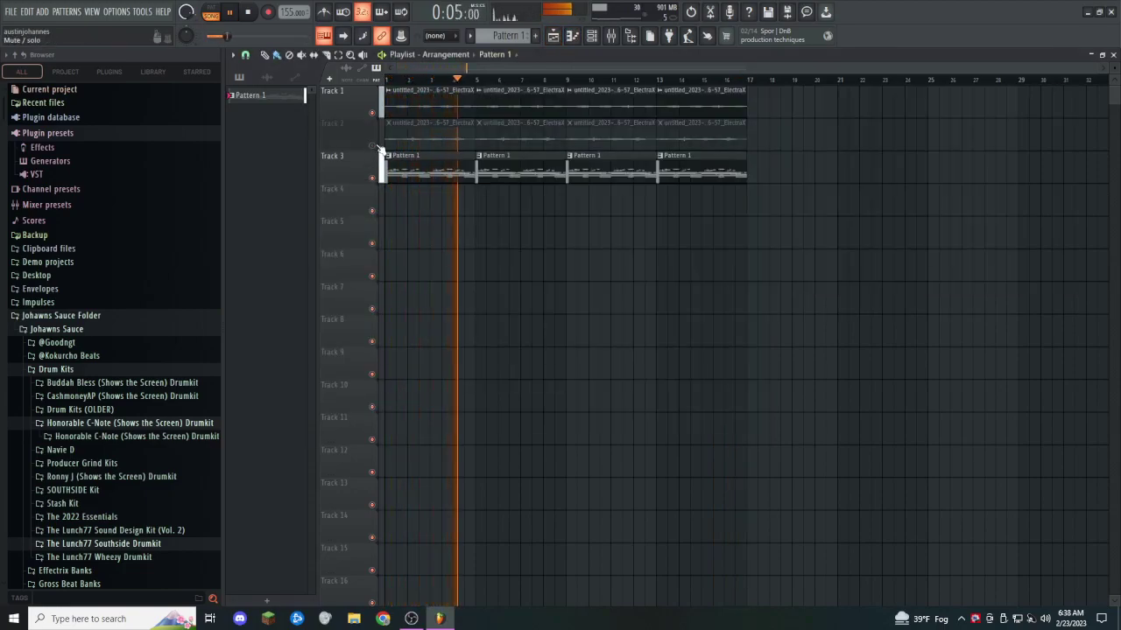
pyautogui.click(373, 145)
pyautogui.click(372, 113)
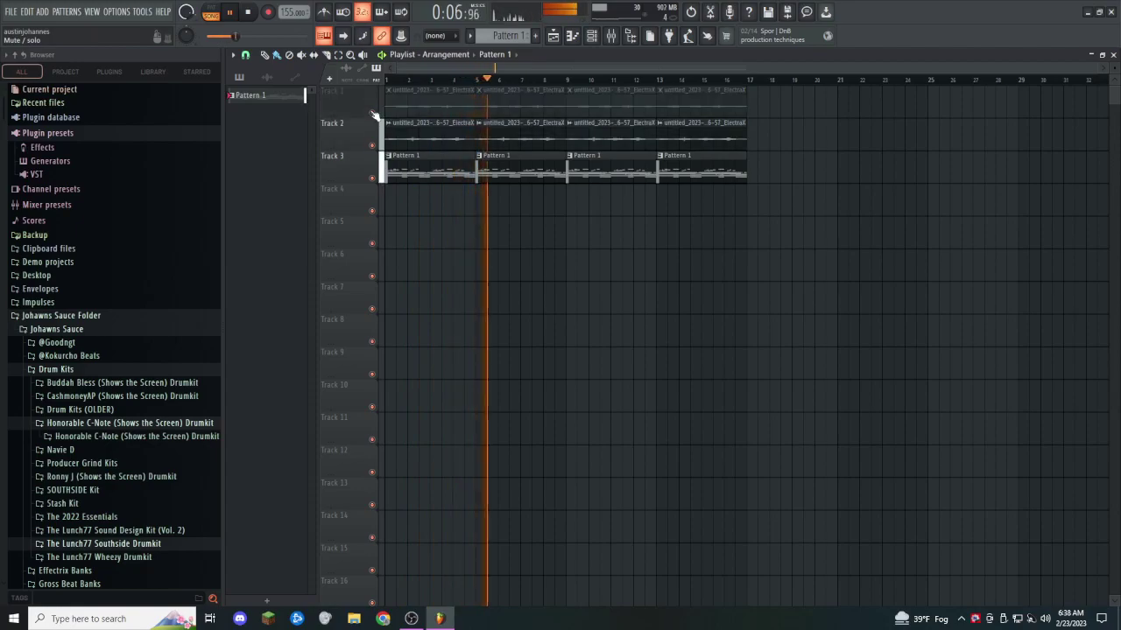
pyautogui.click(372, 114)
pyautogui.press('space')
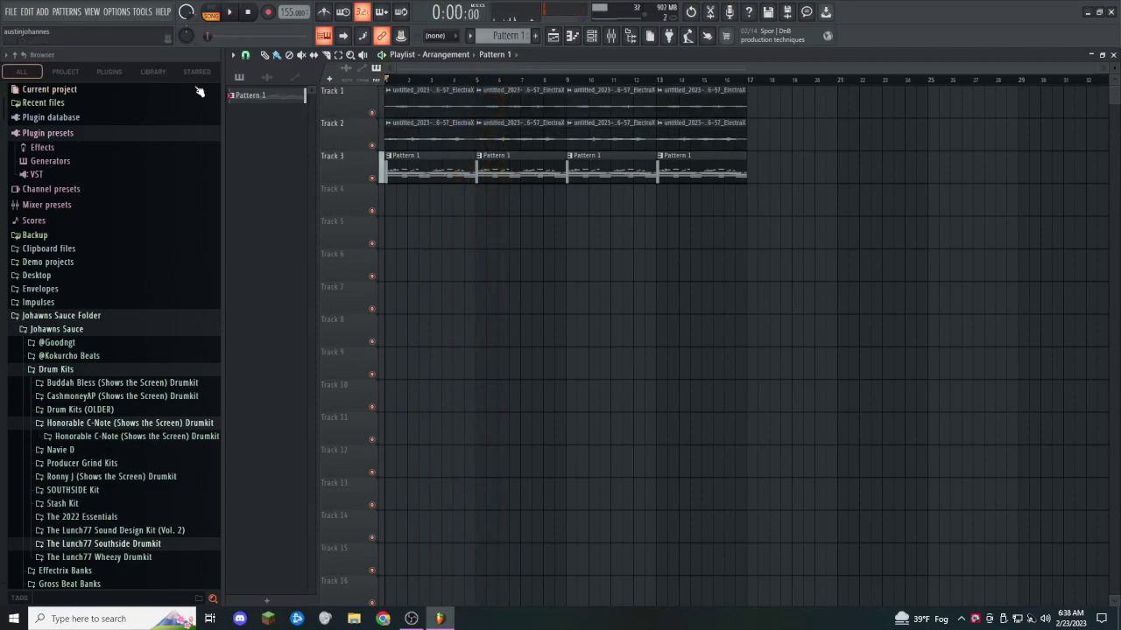
# Step: Split Pattern 1 into one pattern per channel and remove the Pattern 1 clips from Track 3
pyautogui.rightClick(246, 93)
pyautogui.click(281, 279)
pyautogui.rightClick(850, 178)
pyautogui.moveTo(632, 180); pyautogui.dragTo(320, 164)
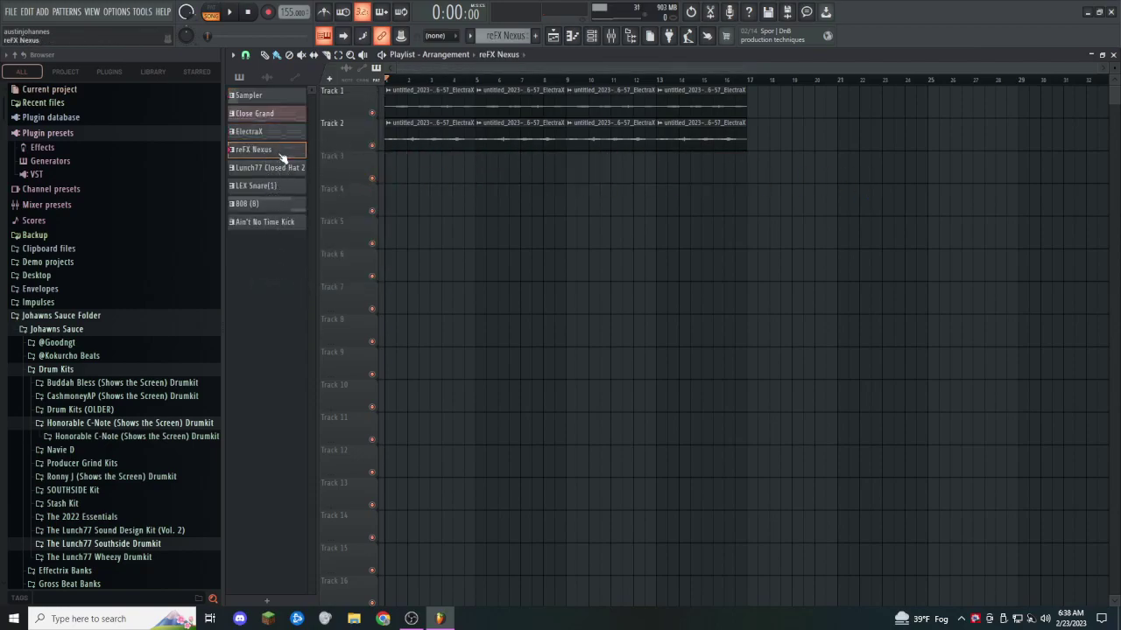
# Step: Place the reFX Nexus, closed hat, snare, 808 and kick patterns on their own tracks and repeat them through bar 16
pyautogui.moveTo(342, 165); pyautogui.dragTo(343, 167)
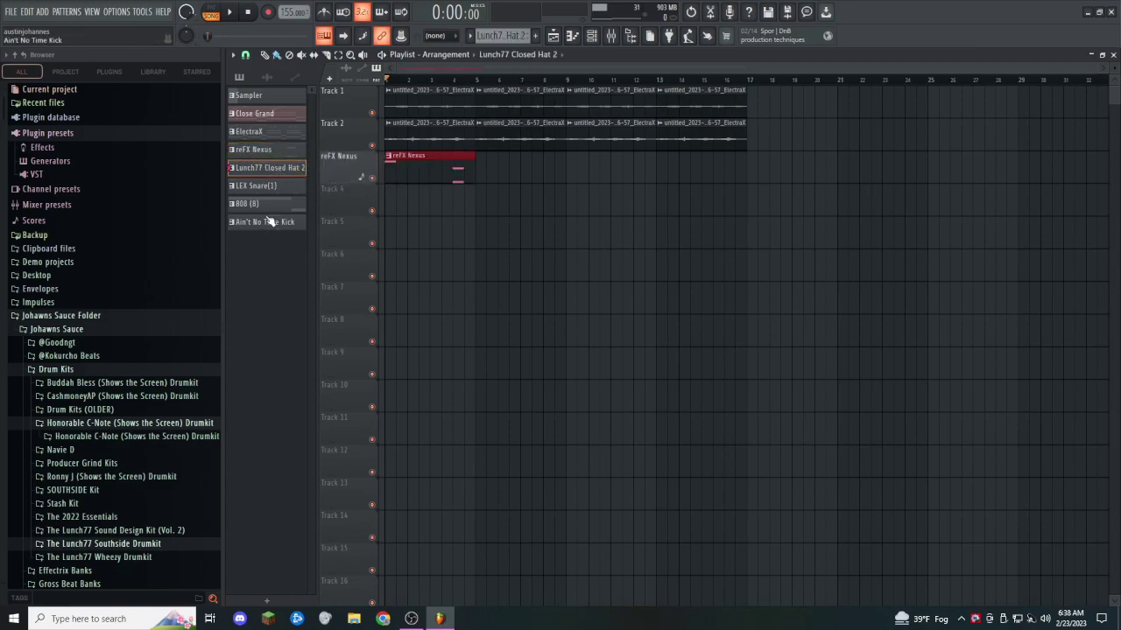
pyautogui.moveTo(349, 212); pyautogui.dragTo(349, 210)
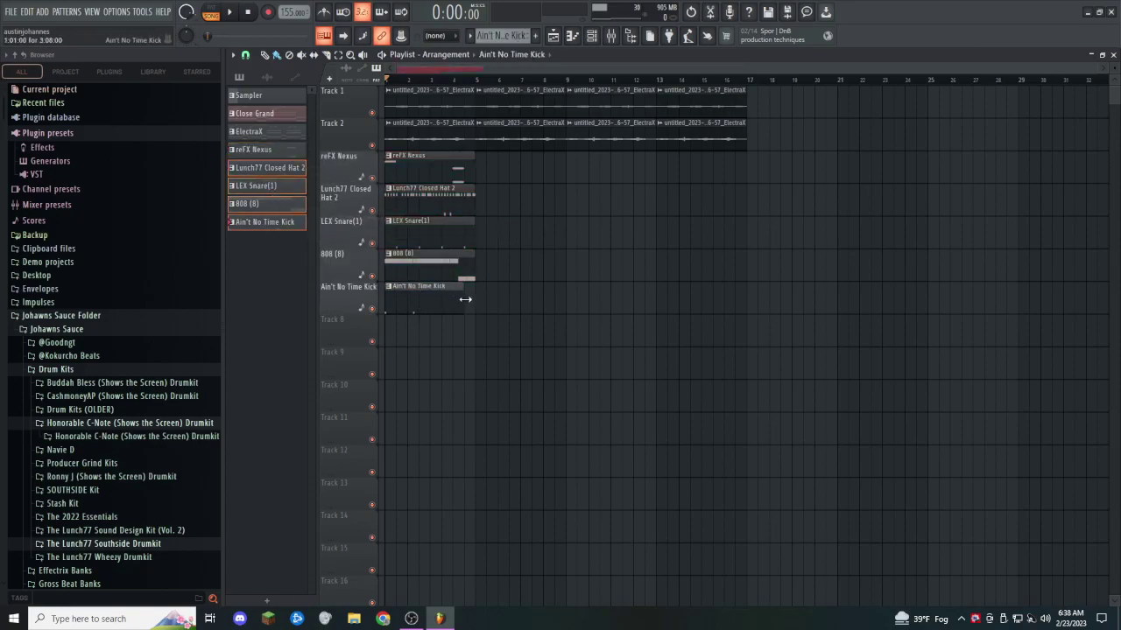
pyautogui.moveTo(534, 337); pyautogui.dragTo(413, 166)
pyautogui.hotkey('ctrl', 'b')
pyautogui.hotkey('ctrl', 'b')
pyautogui.hotkey('ctrl', 'b')
# Step: Duplicate all playlist clips three times to extend the arrangement through bar 64
pyautogui.hotkey('ctrl', 'a')
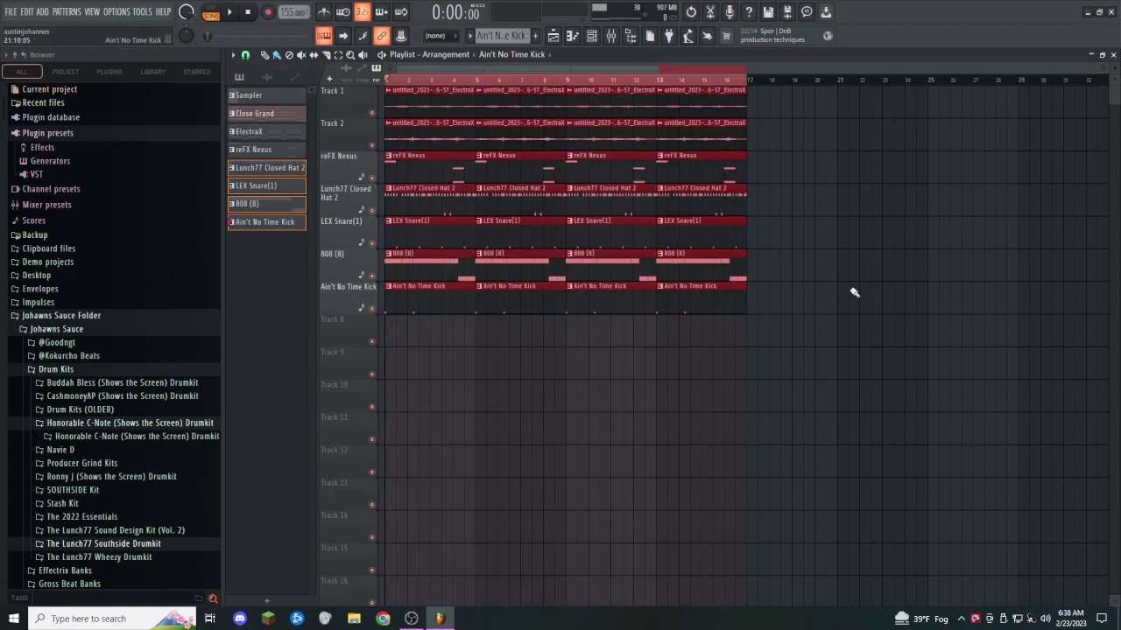
pyautogui.hotkey('ctrl', 'b')
pyautogui.hotkey('ctrl', 'b')
pyautogui.scroll(-3, 717, 343)
pyautogui.hotkey('ctrl', 'b')
pyautogui.hotkey('ctrl', 'd')
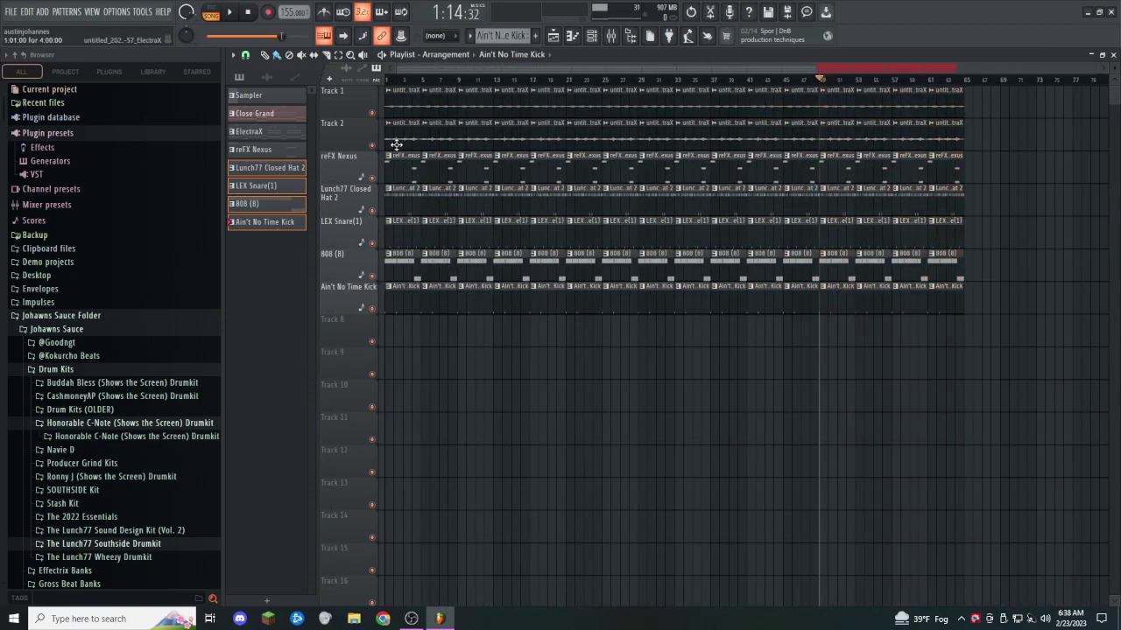
# Step: Clear the clips in bars 1 to 8 from every track below Track 1
pyautogui.rightClick(396, 141)
pyautogui.moveTo(417, 343); pyautogui.dragTo(435, 130)
pyautogui.click(395, 85)
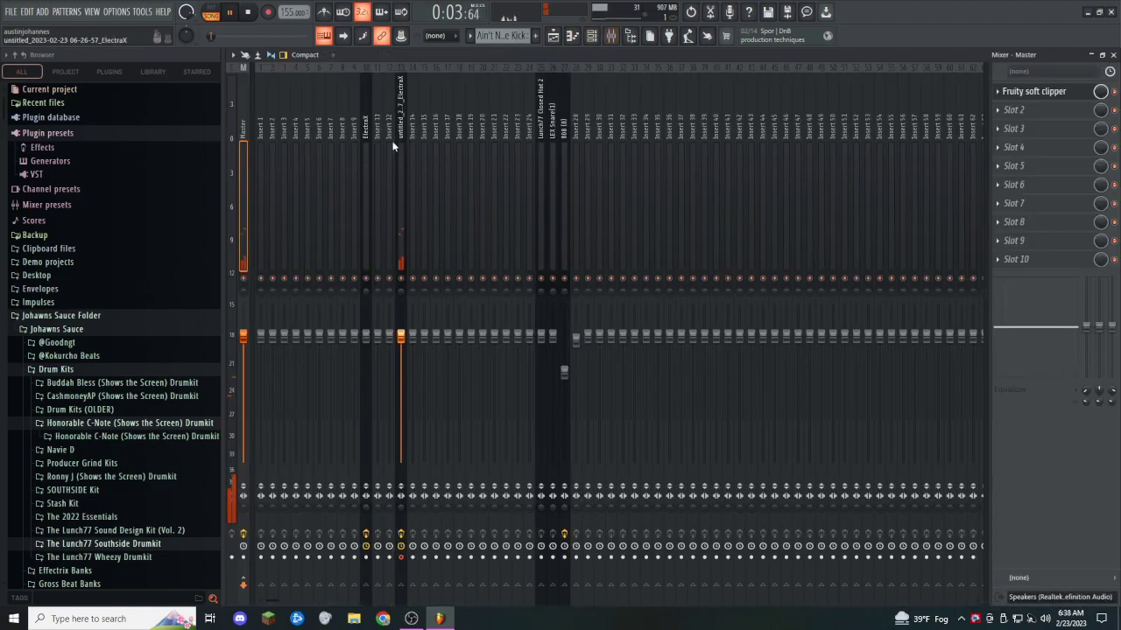
# Step: Add Fruity parametric EQ 2 to the ElectraX audio insert, dipping around 1047 Hz and rolling off the lows
pyautogui.click(610, 35)
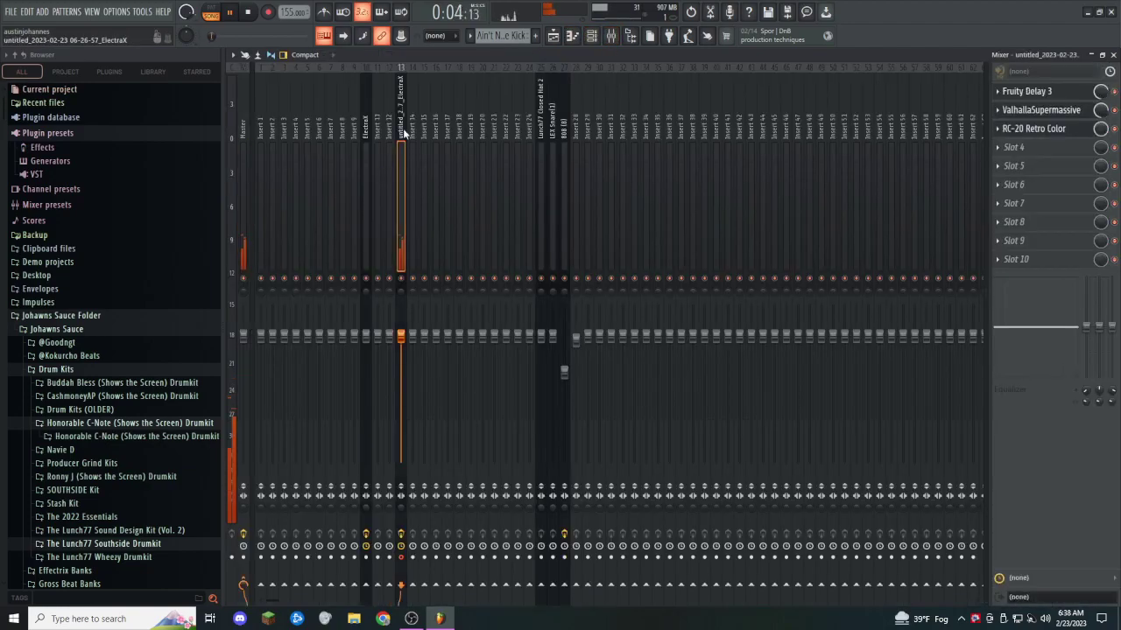
pyautogui.click(1083, 153)
pyautogui.click(838, 396)
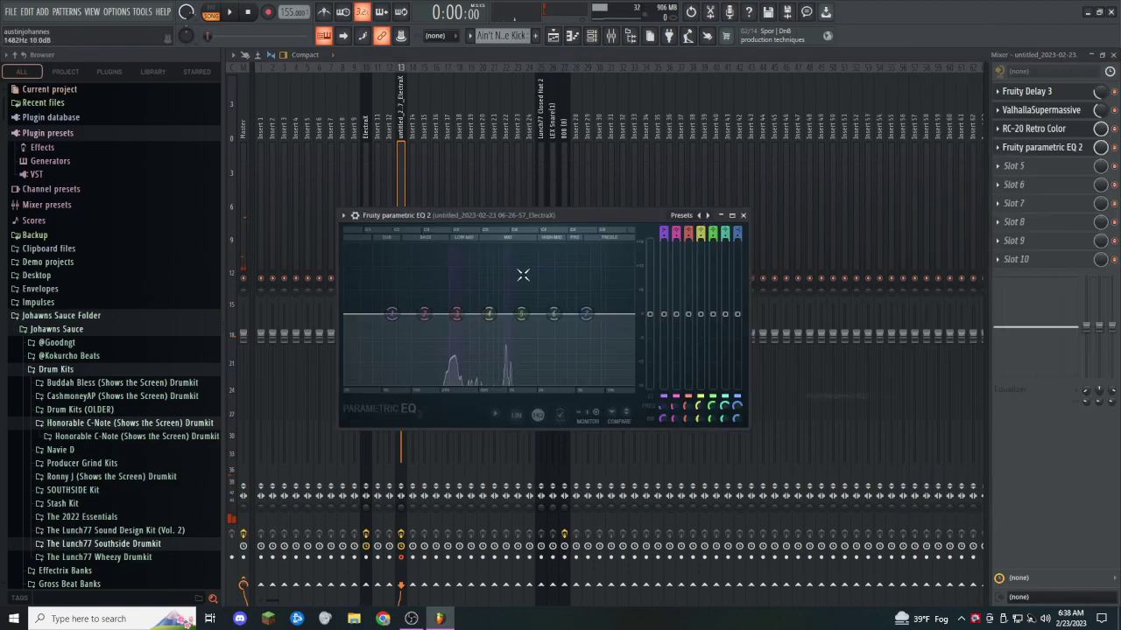
pyautogui.press('space')
pyautogui.moveTo(521, 314); pyautogui.dragTo(511, 344)
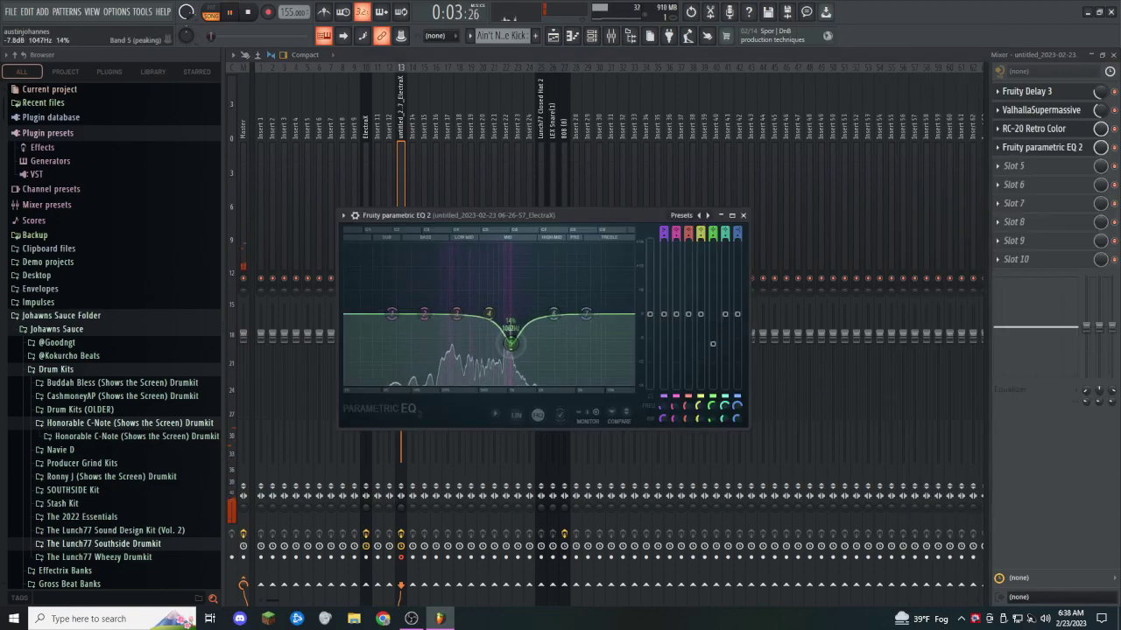
pyautogui.moveTo(392, 313); pyautogui.dragTo(408, 382)
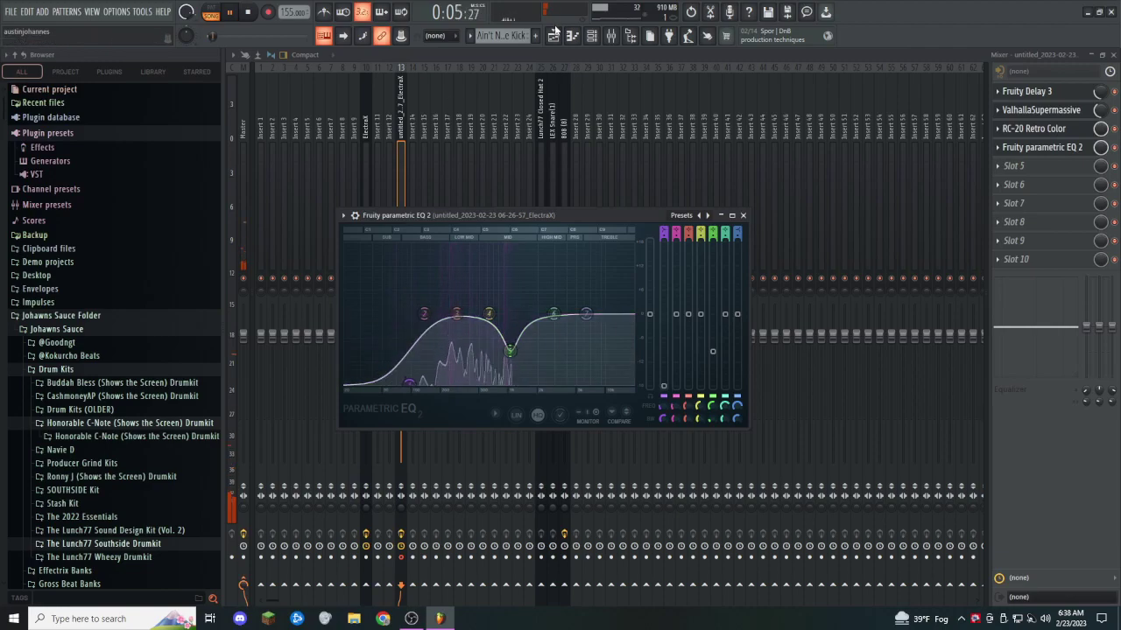
# Step: Remove the Track 2 audio clips and the Ain't No Time Kick clips from bars 9 to 16
pyautogui.click(553, 34)
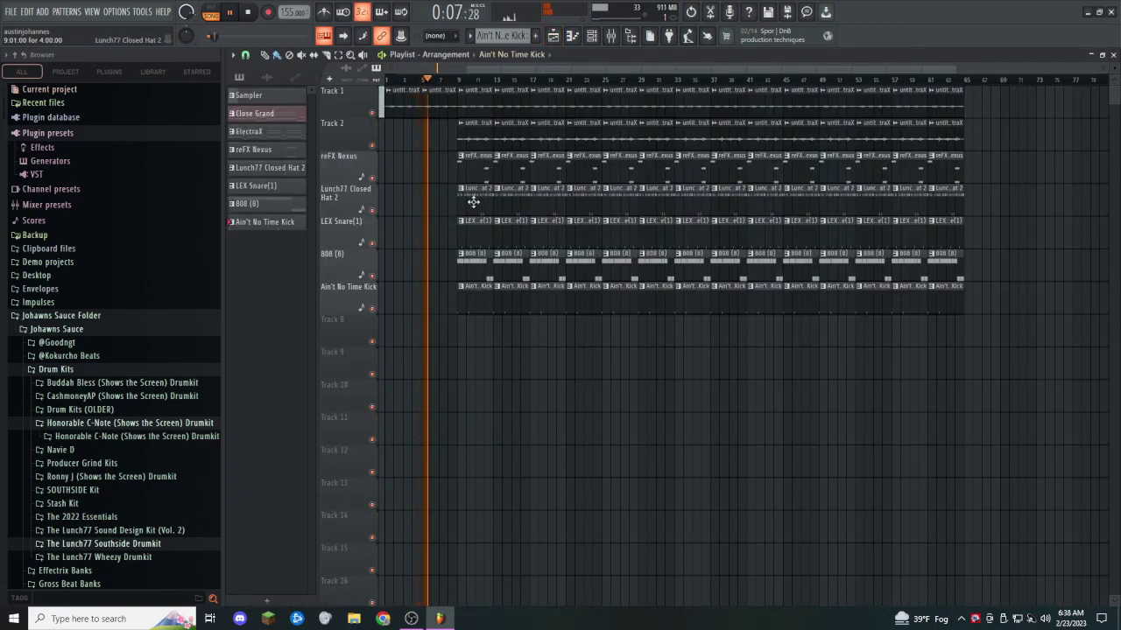
pyautogui.rightClick(478, 139)
pyautogui.rightClick(509, 140)
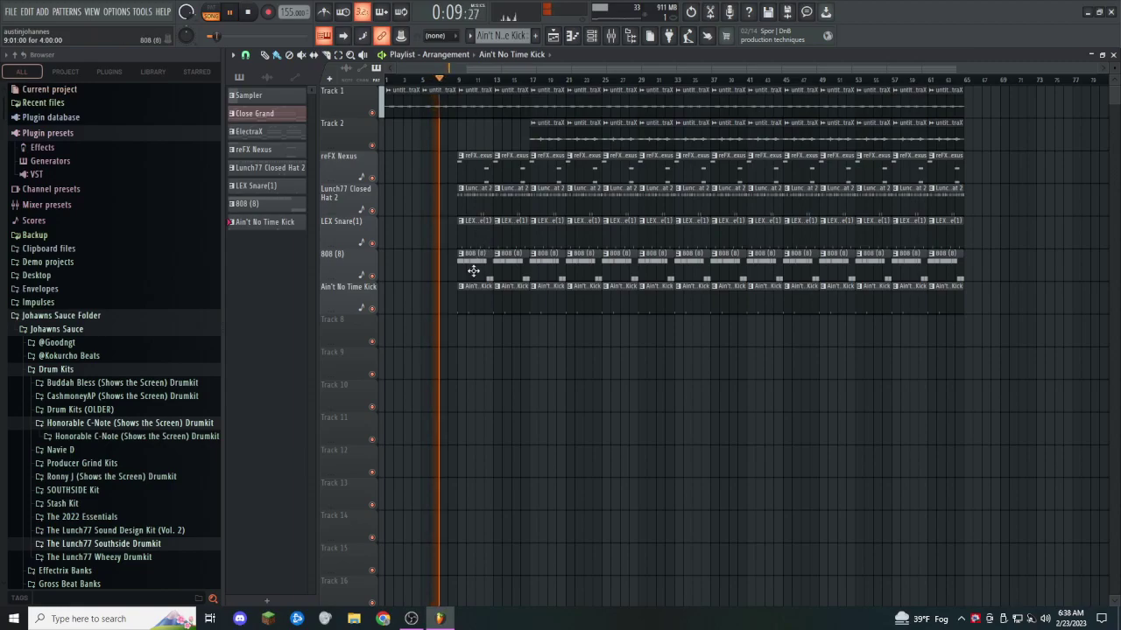
pyautogui.rightClick(476, 296)
pyautogui.rightClick(508, 302)
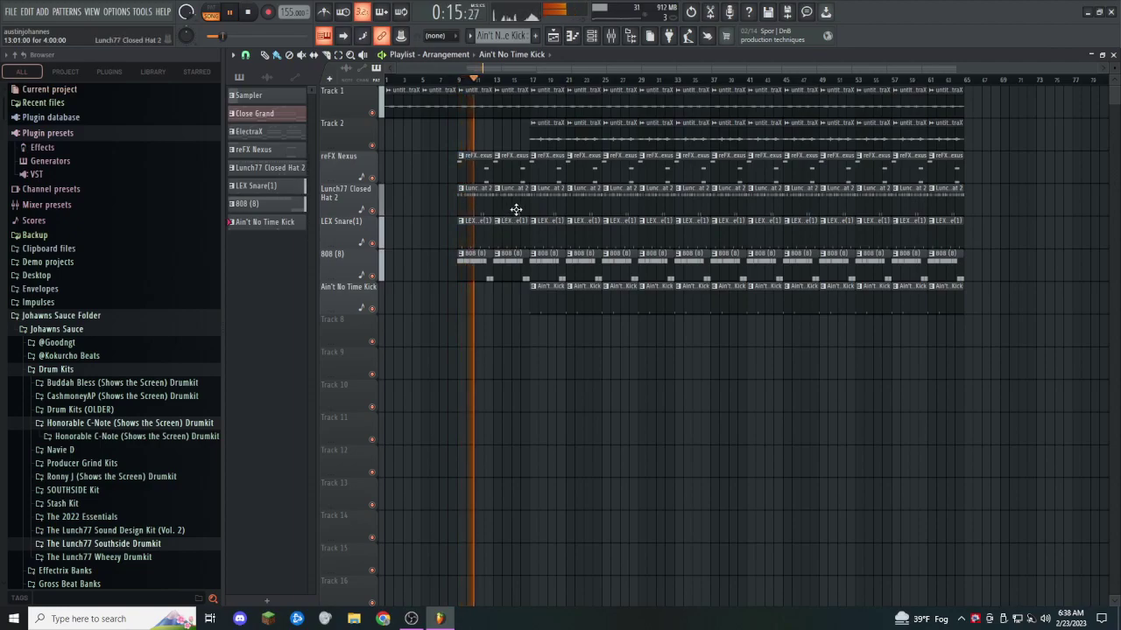
# Step: Rebalance the drum levels in the mixer by lowering the closed hat and snare and raising the 808
pyautogui.click(610, 36)
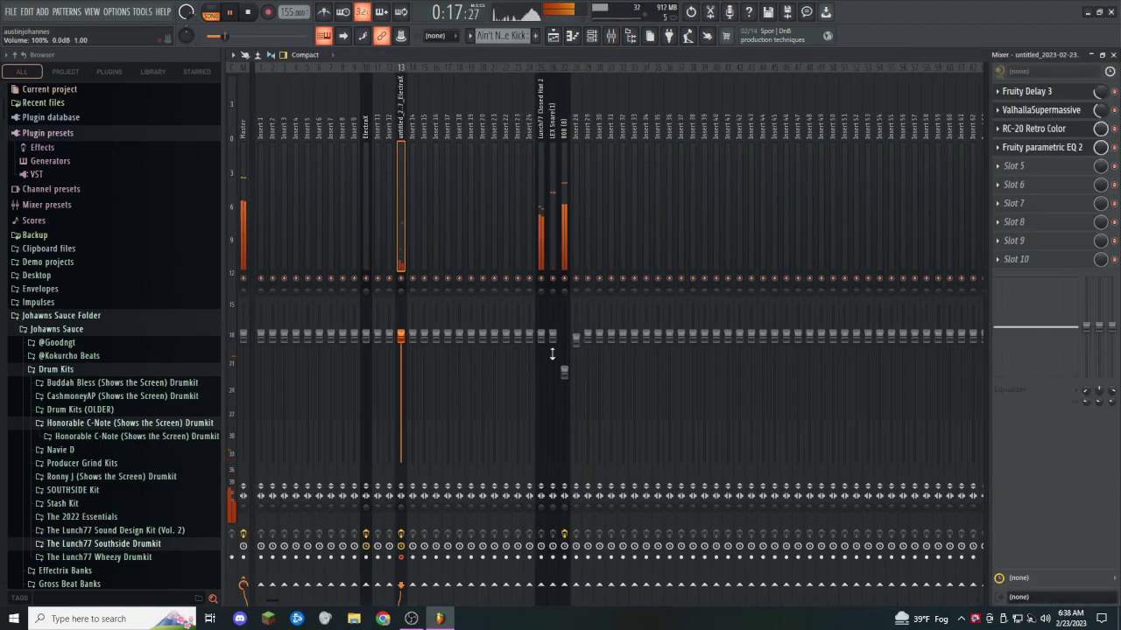
pyautogui.moveTo(558, 350)
pyautogui.mouseDown()
pyautogui.moveTo(559, 366)
pyautogui.moveTo(541, 338)
pyautogui.moveTo(564, 359)
pyautogui.mouseUp()
pyautogui.click(553, 358)
pyautogui.click(553, 35)
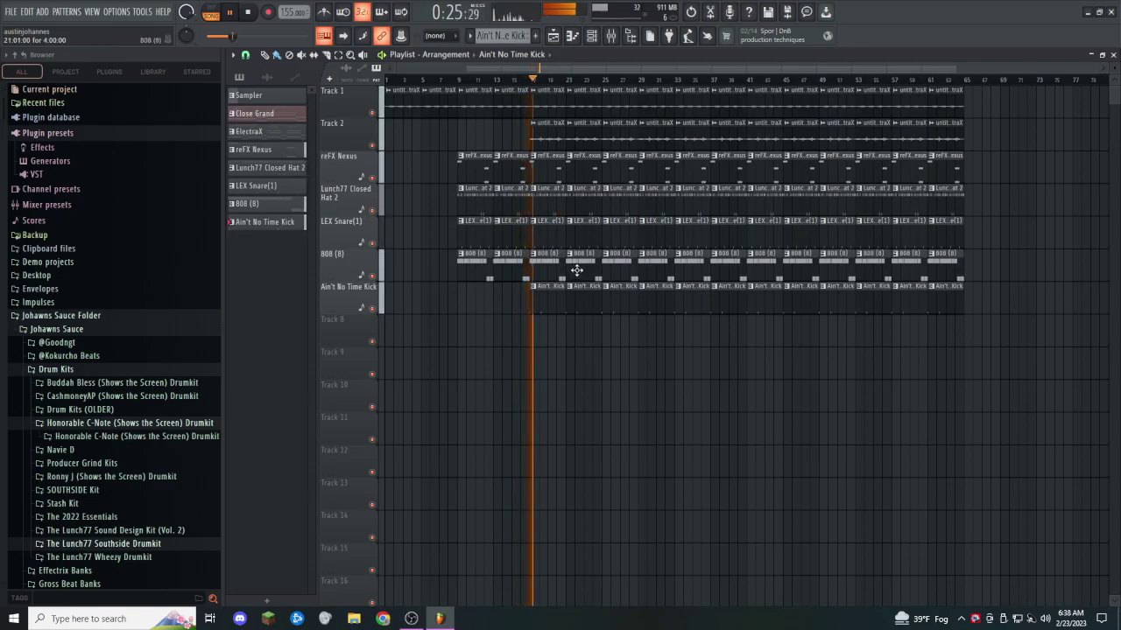
pyautogui.click(592, 35)
pyautogui.click(568, 50)
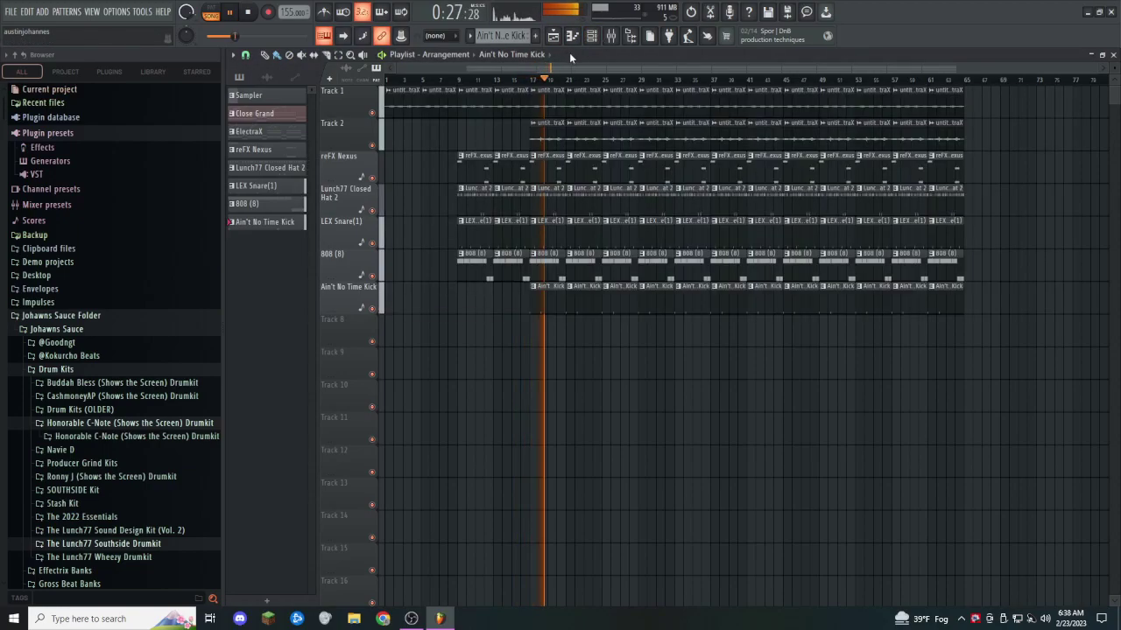
pyautogui.click(611, 37)
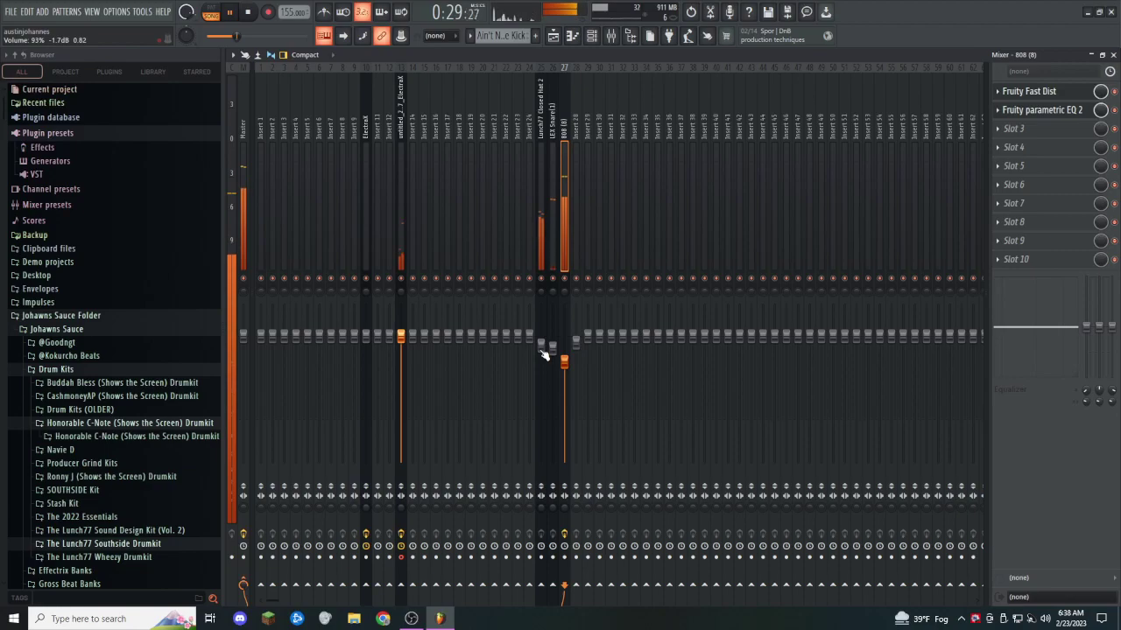
# Step: Open the channel settings of the reversed ElectraX audio clip and adjust its volume
pyautogui.click(553, 35)
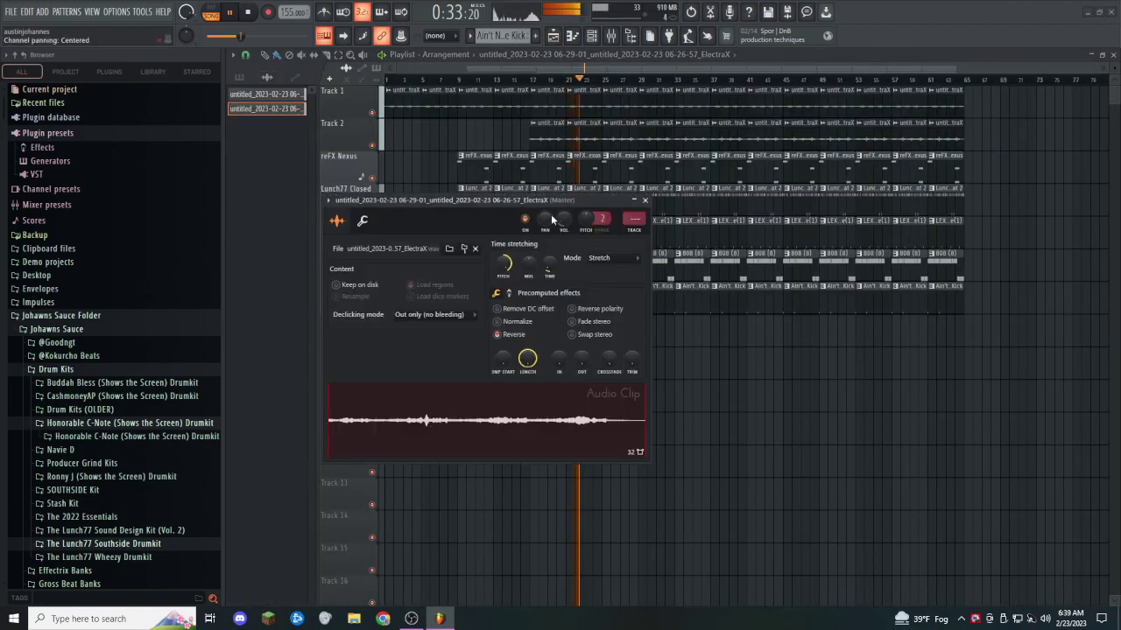
pyautogui.rightClick(546, 218)
pyautogui.click(562, 225)
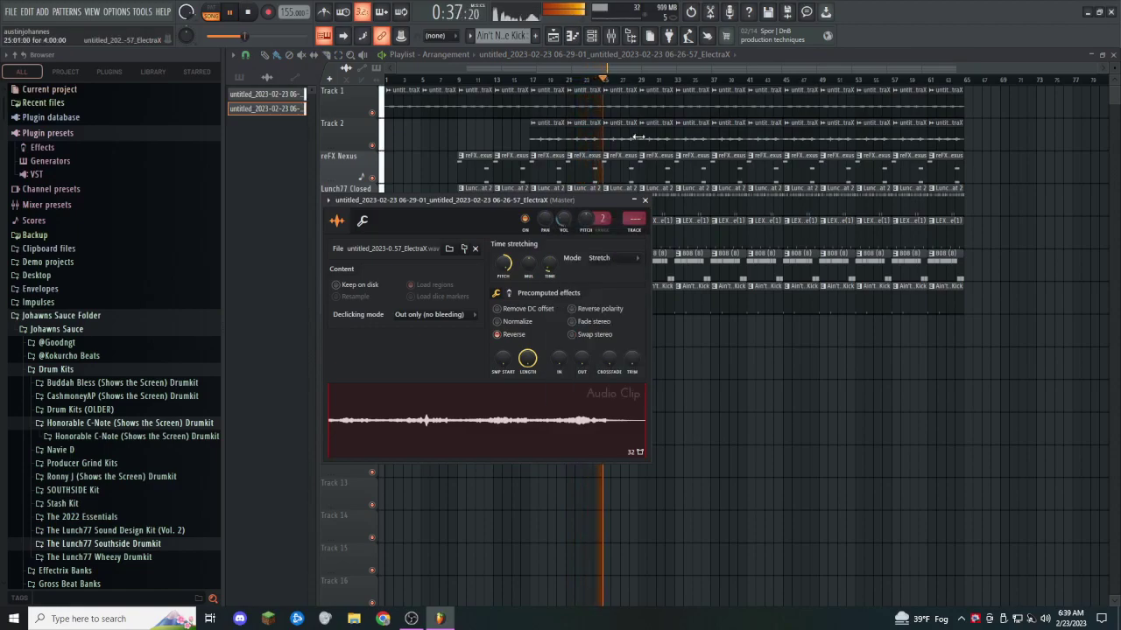
# Step: Close the audio clip's settings and remove the Track 2, reFX Nexus, closed hat and kick clips from bars 33 to 40
pyautogui.click(644, 201)
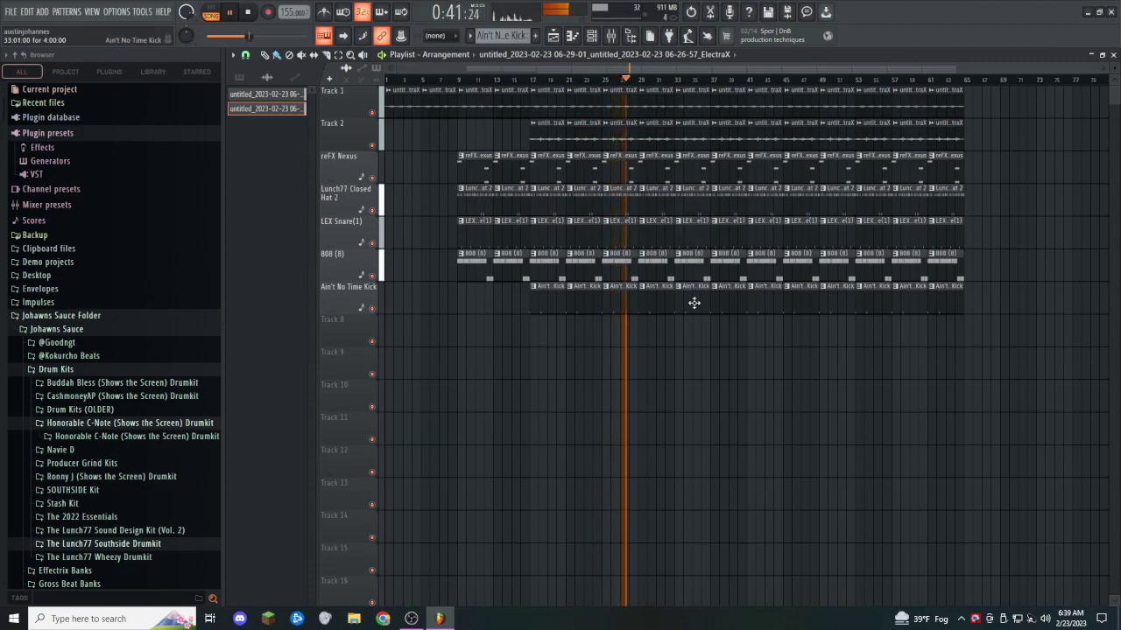
pyautogui.rightClick(690, 298)
pyautogui.rightClick(704, 193)
pyautogui.rightClick(708, 162)
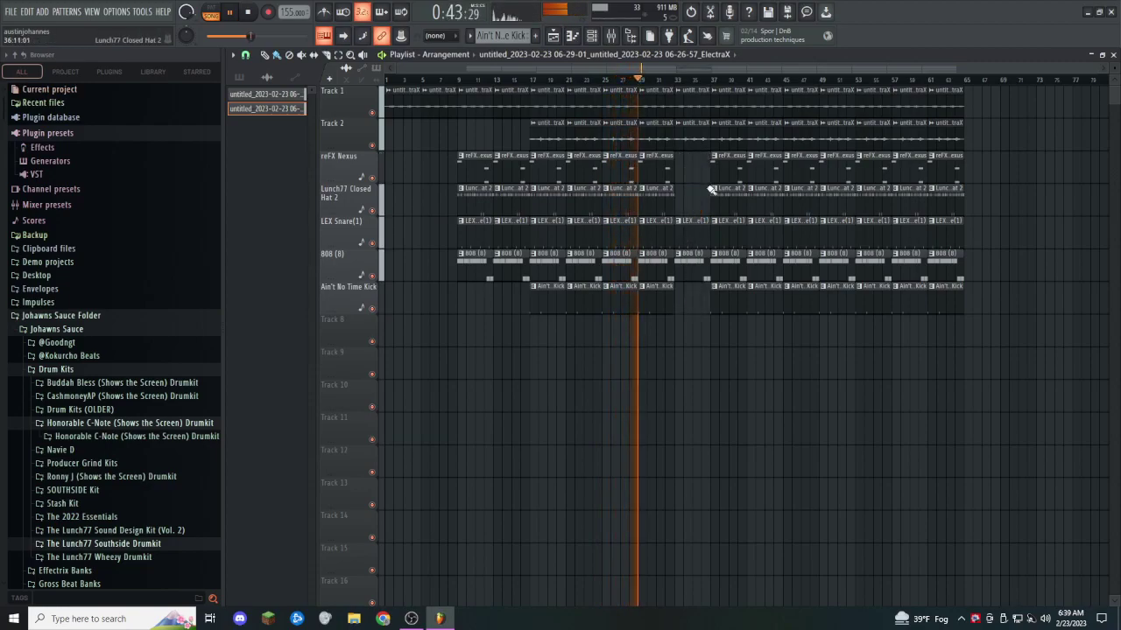
pyautogui.rightClick(715, 162)
pyautogui.rightClick(729, 131)
pyautogui.rightClick(693, 131)
pyautogui.rightClick(727, 193)
pyautogui.rightClick(730, 293)
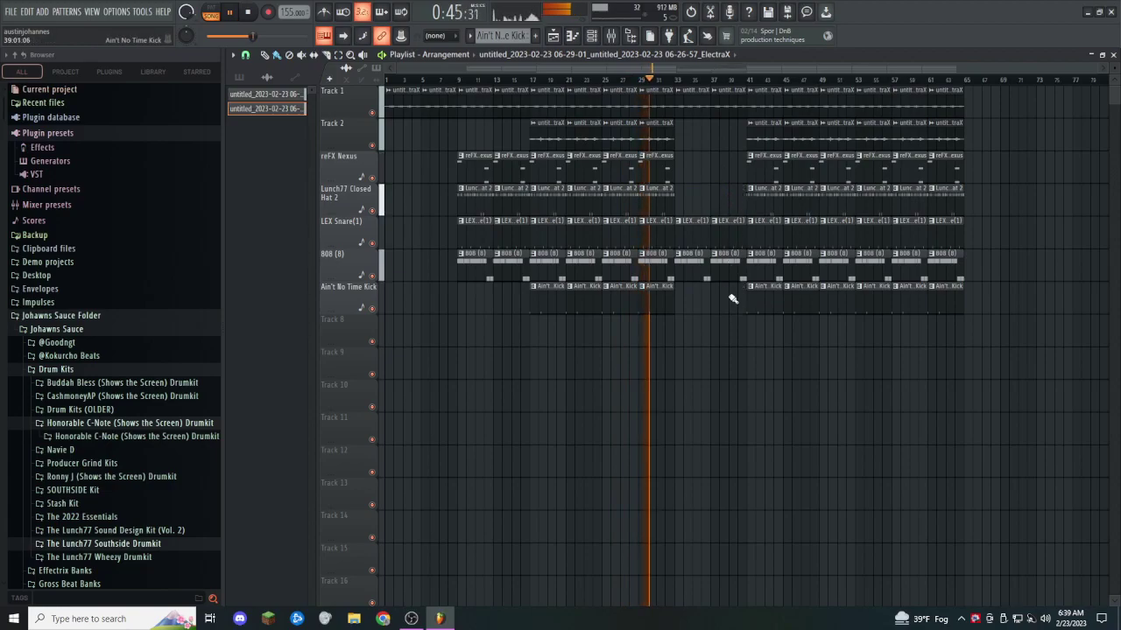
# Step: Remove the 808 and snare clips from bars 37 to 44, and the Track 2, reFX Nexus, closed hat and kick clips from bars 41 to 44
pyautogui.moveTo(708, 66); pyautogui.dragTo(757, 67)
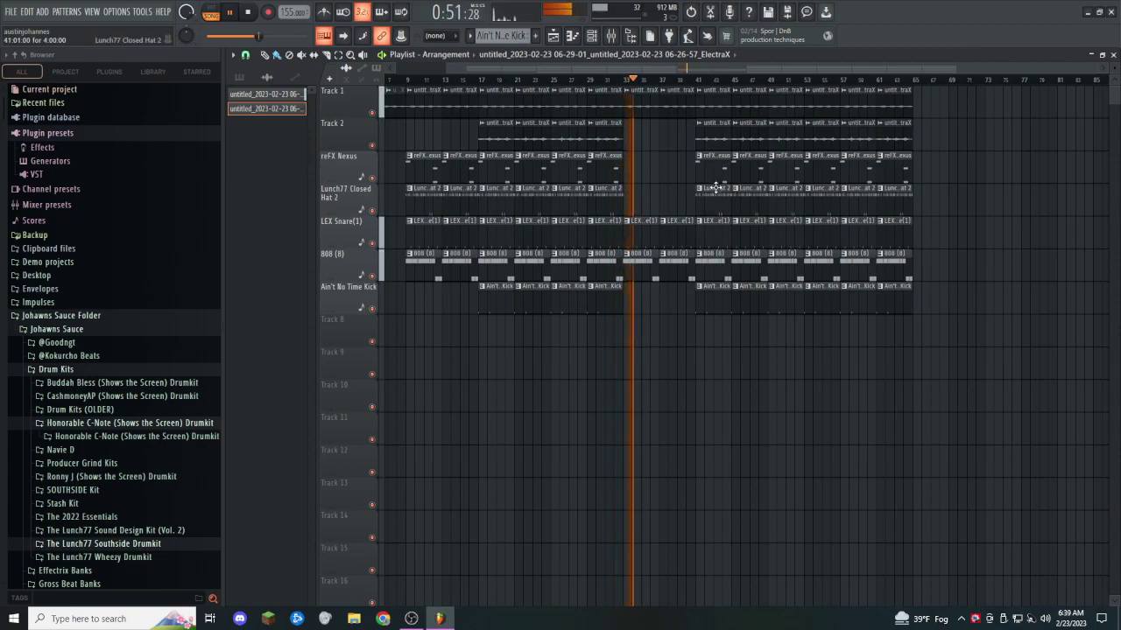
pyautogui.rightClick(684, 275)
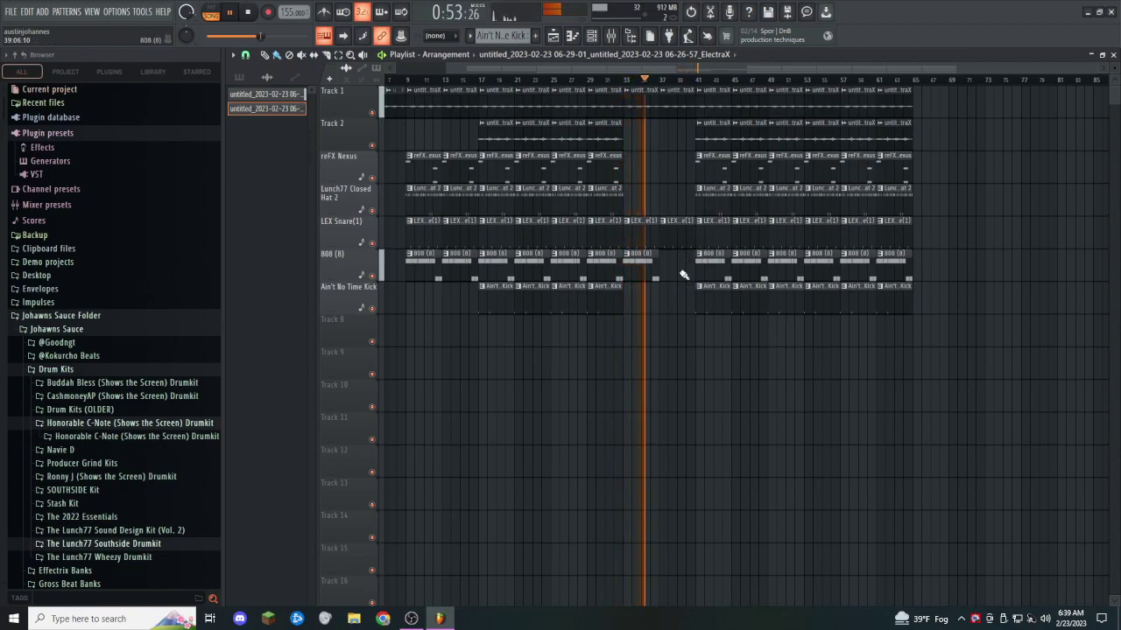
pyautogui.rightClick(691, 224)
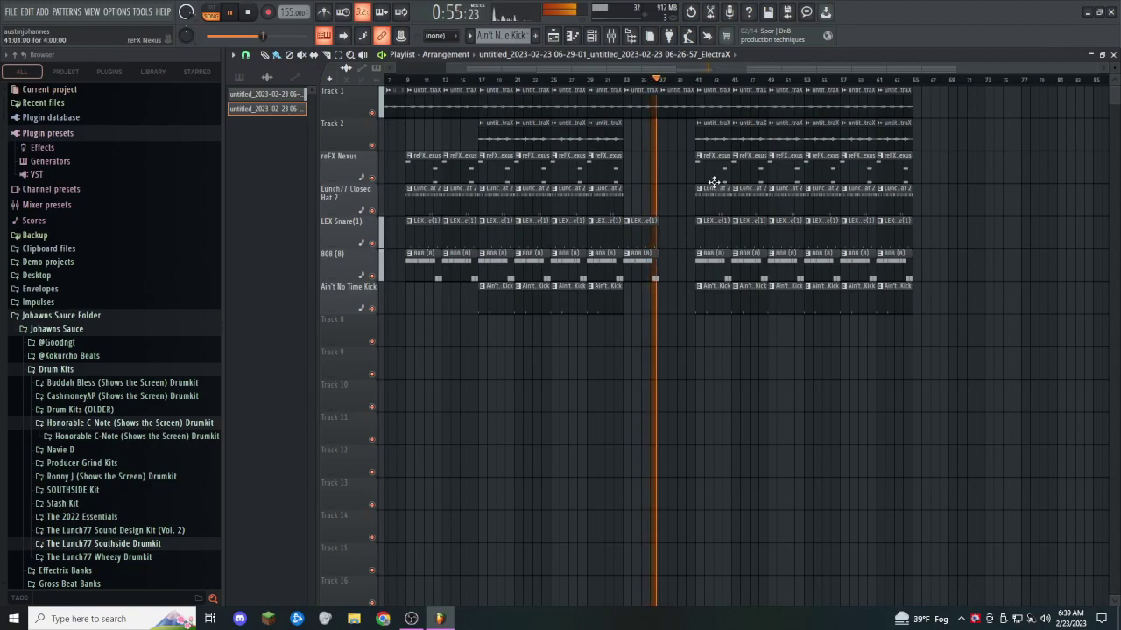
pyautogui.rightClick(713, 131)
pyautogui.rightClick(714, 160)
pyautogui.rightClick(713, 192)
pyautogui.rightClick(713, 224)
pyautogui.rightClick(714, 258)
pyautogui.rightClick(714, 290)
# Step: Remove the Track 2 and 808 clips from bars 45 to 48
pyautogui.scroll(3, 736, 341)
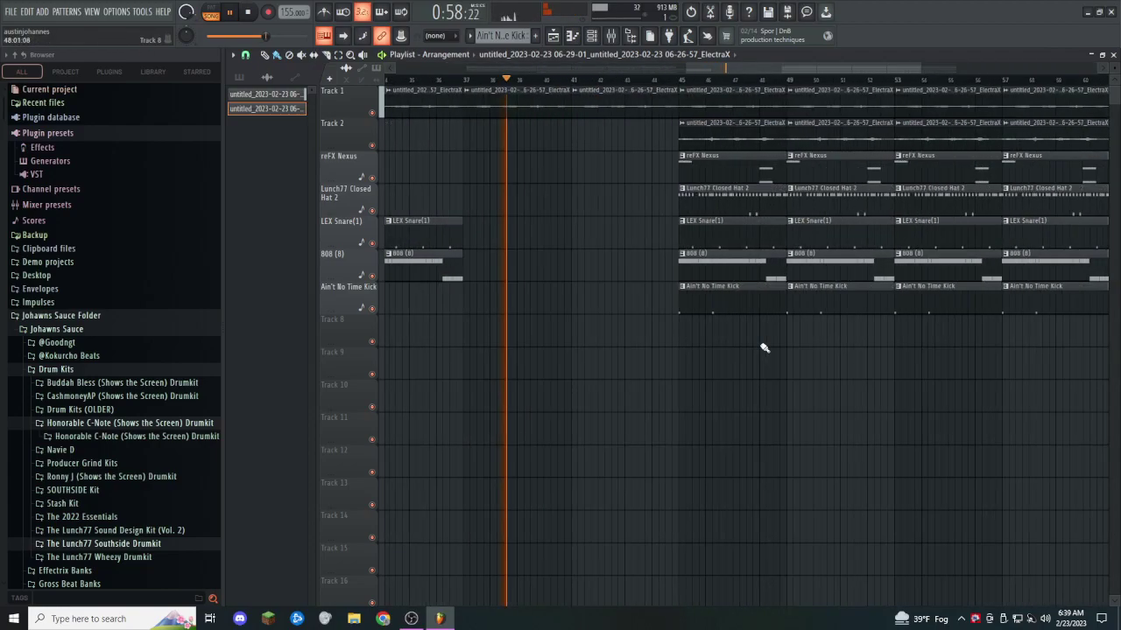
pyautogui.rightClick(718, 136)
pyautogui.rightClick(714, 262)
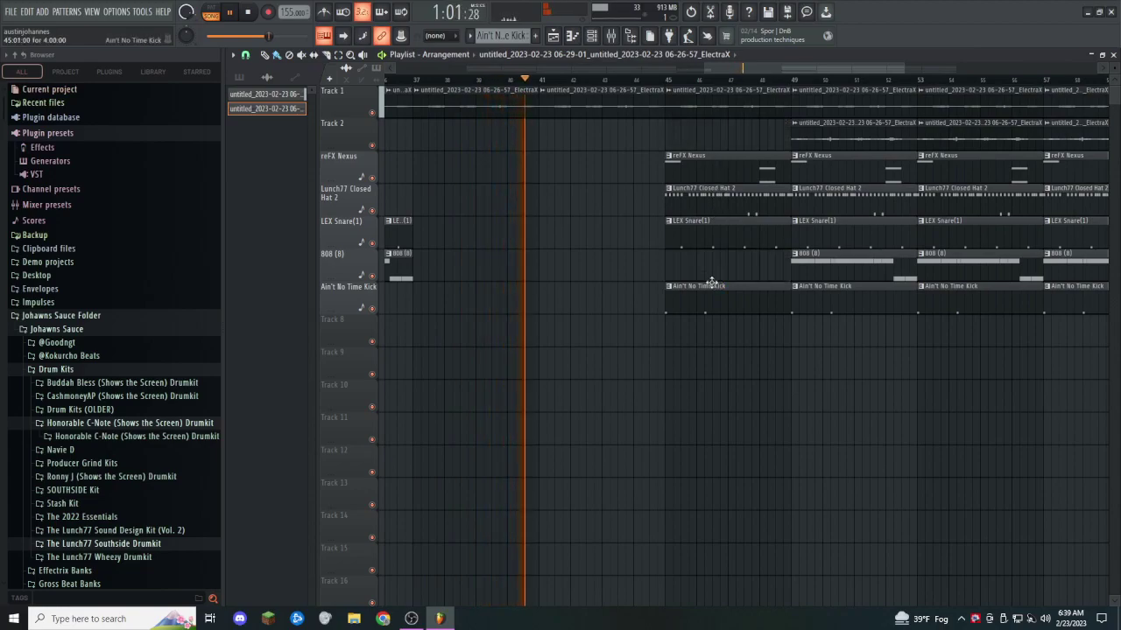
pyautogui.scroll(-2, 712, 280)
pyautogui.scroll(-2, 711, 284)
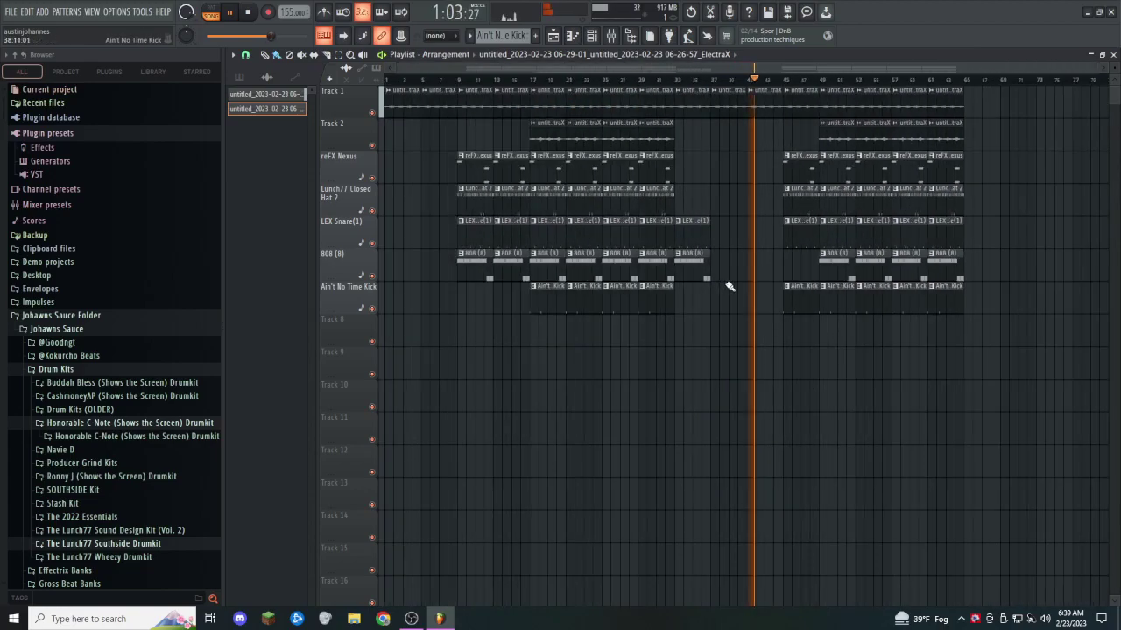
# Step: Shorten the bar 49 reFX Nexus and 808 clips, and remove the Track 2 clips from bars 49 to 56 plus the bar 53 Nexus, 808 and kick clips
pyautogui.scroll(1, 865, 226)
pyautogui.moveTo(803, 68); pyautogui.dragTo(857, 68)
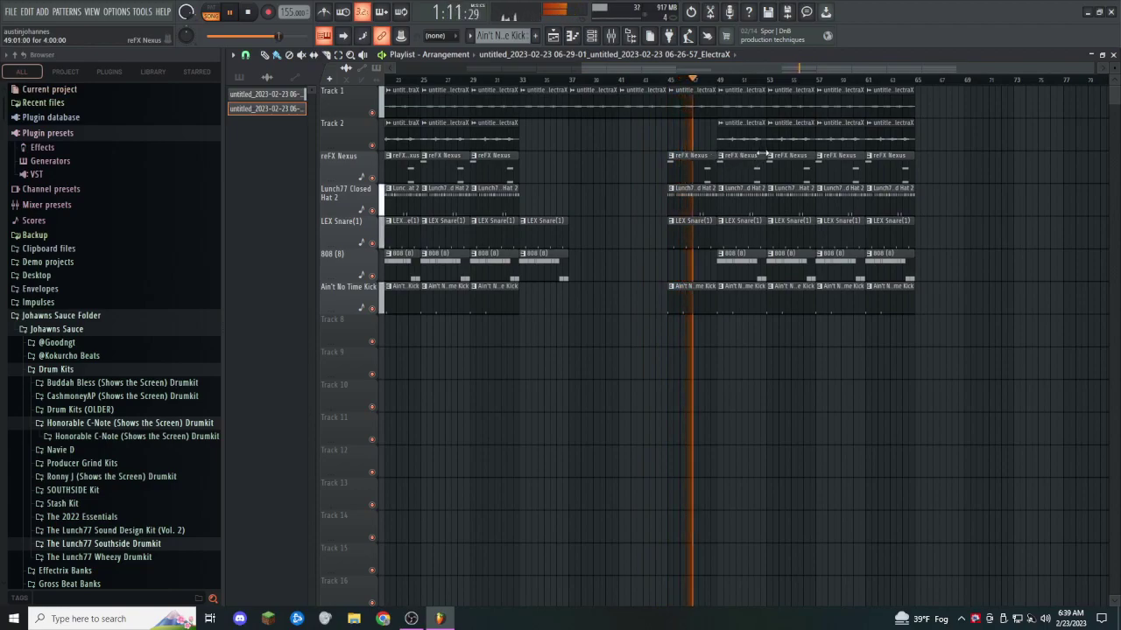
pyautogui.moveTo(763, 153); pyautogui.dragTo(748, 154)
pyautogui.rightClick(790, 163)
pyautogui.rightClick(755, 138)
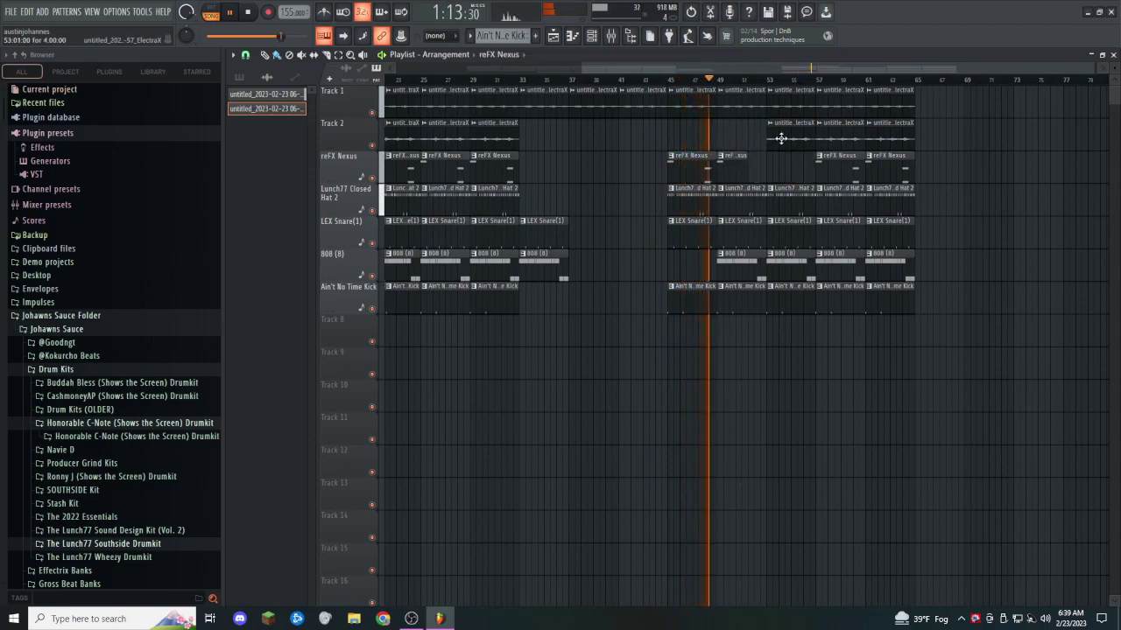
pyautogui.rightClick(781, 138)
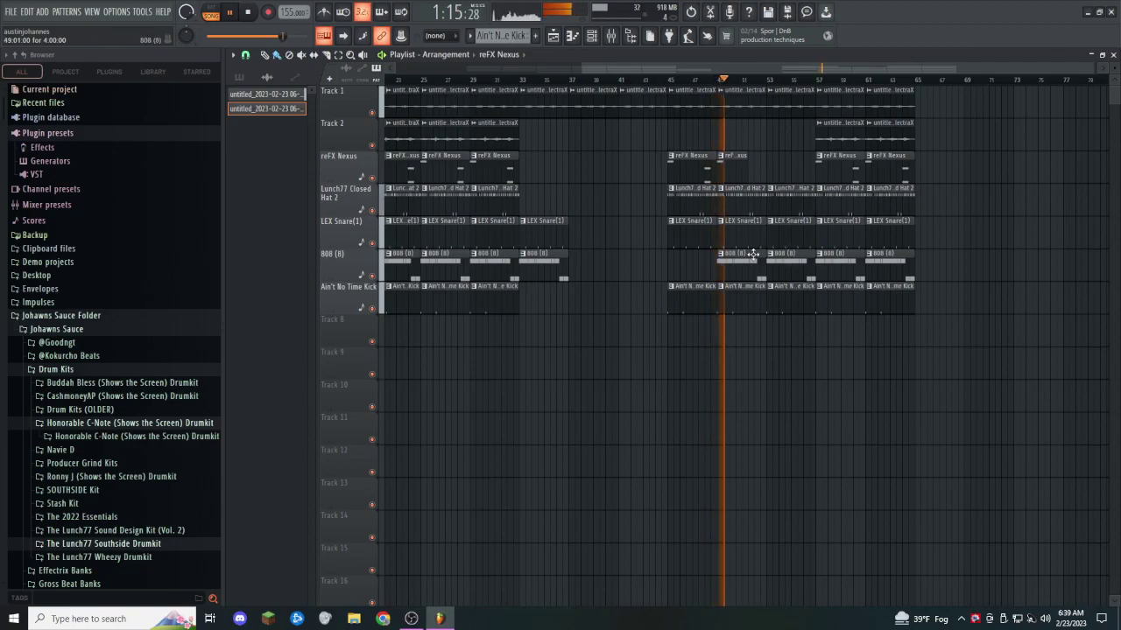
pyautogui.rightClick(786, 261)
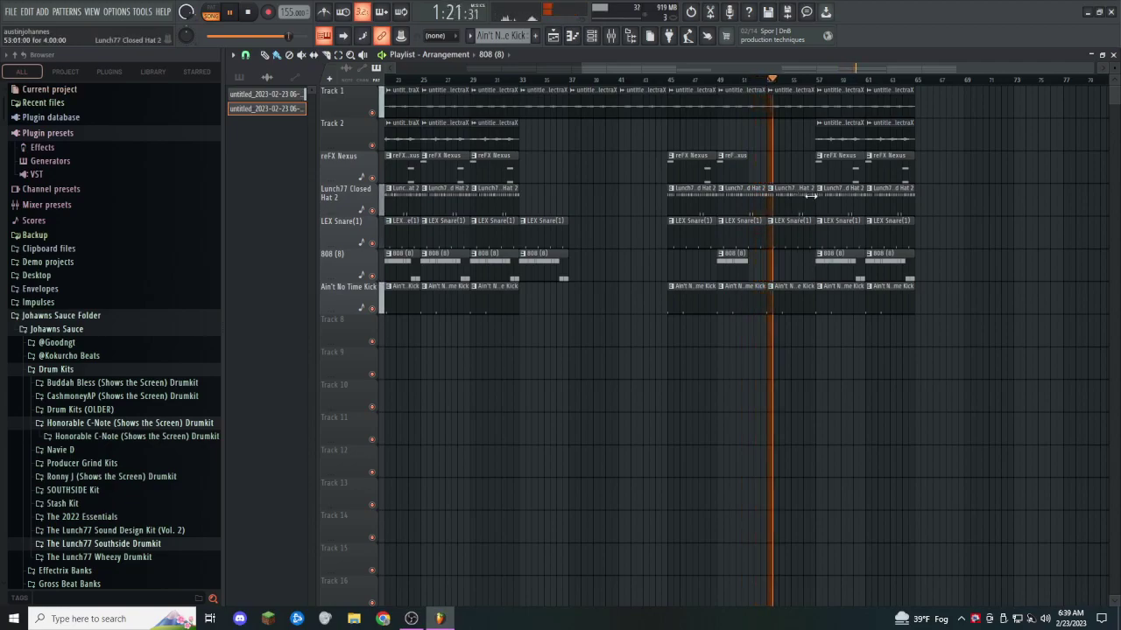
pyautogui.rightClick(805, 290)
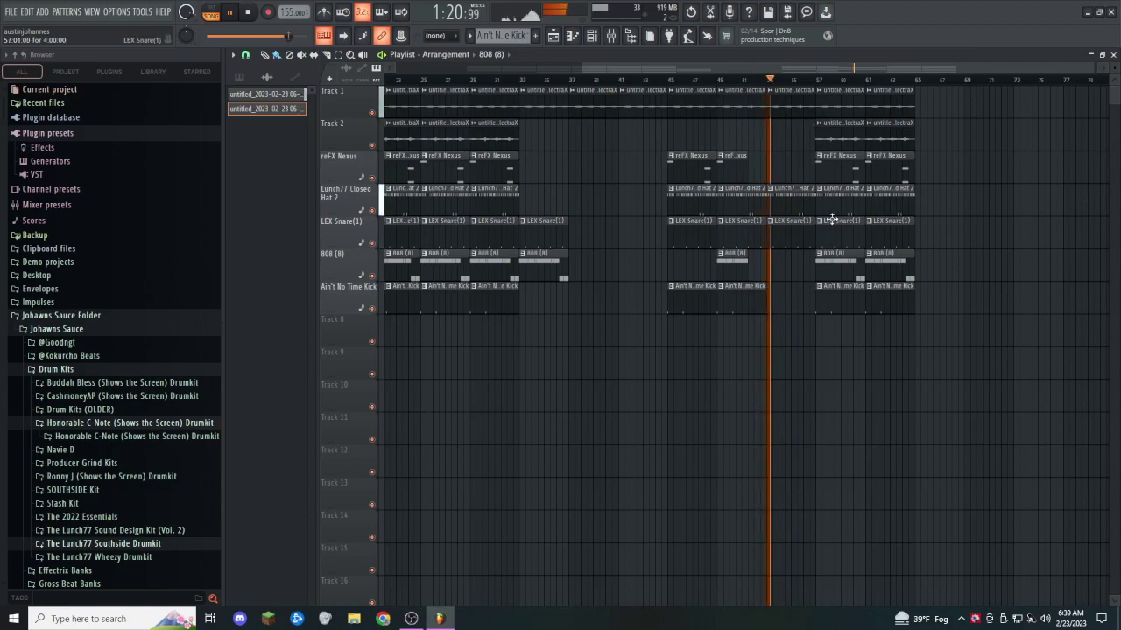
# Step: Remove the reFX Nexus and kick clips from bars 57 to 64 and slightly shorten the closed hat clip at bar 53
pyautogui.rightClick(842, 173)
pyautogui.rightClick(896, 175)
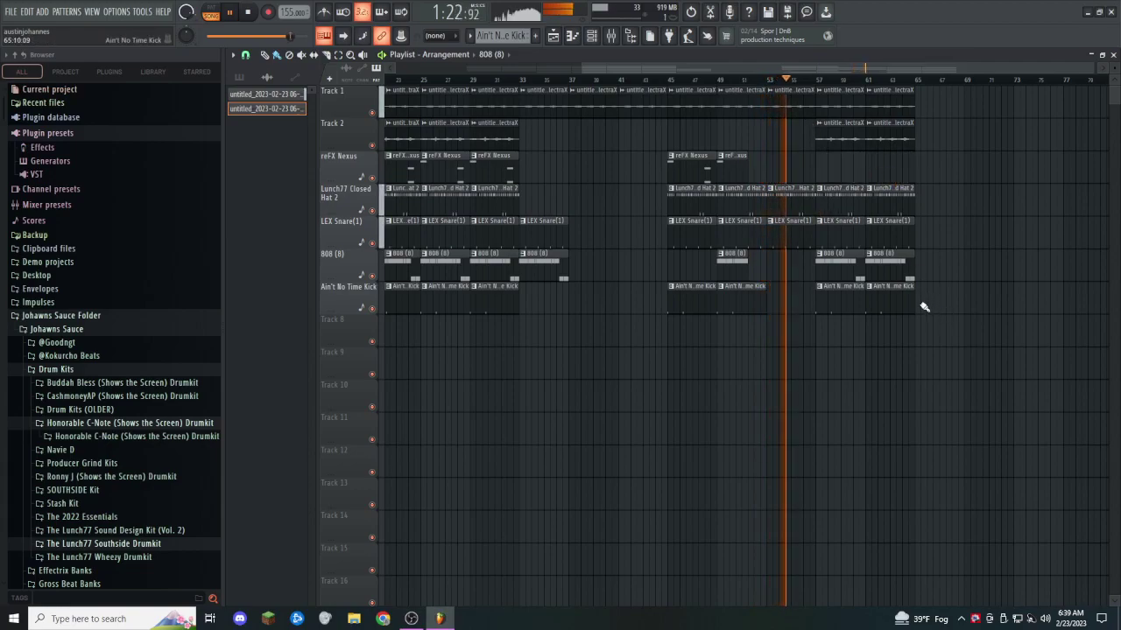
pyautogui.rightClick(889, 301)
pyautogui.rightClick(842, 302)
pyautogui.moveTo(815, 198); pyautogui.dragTo(809, 198)
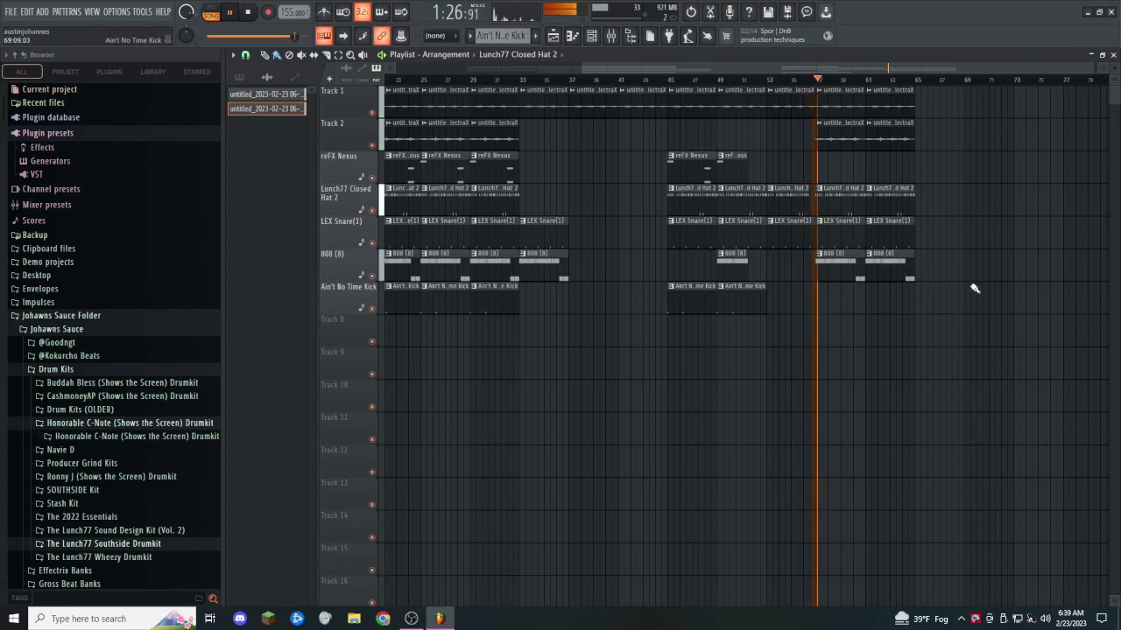
# Step: Duplicate the clips of bars 57 to 64 so they repeat directly after bar 64
pyautogui.scroll(-2, 968, 289)
pyautogui.moveTo(1006, 307); pyautogui.dragTo(894, 98)
pyautogui.hotkey('ctrl', 'b')
# Step: Duplicate the clips of bars 25 to 72 twice to extend the arrangement
pyautogui.moveTo(996, 343); pyautogui.dragTo(570, 83)
pyautogui.scroll(-2, 618, 271)
pyautogui.hotkey('ctrl', 'b')
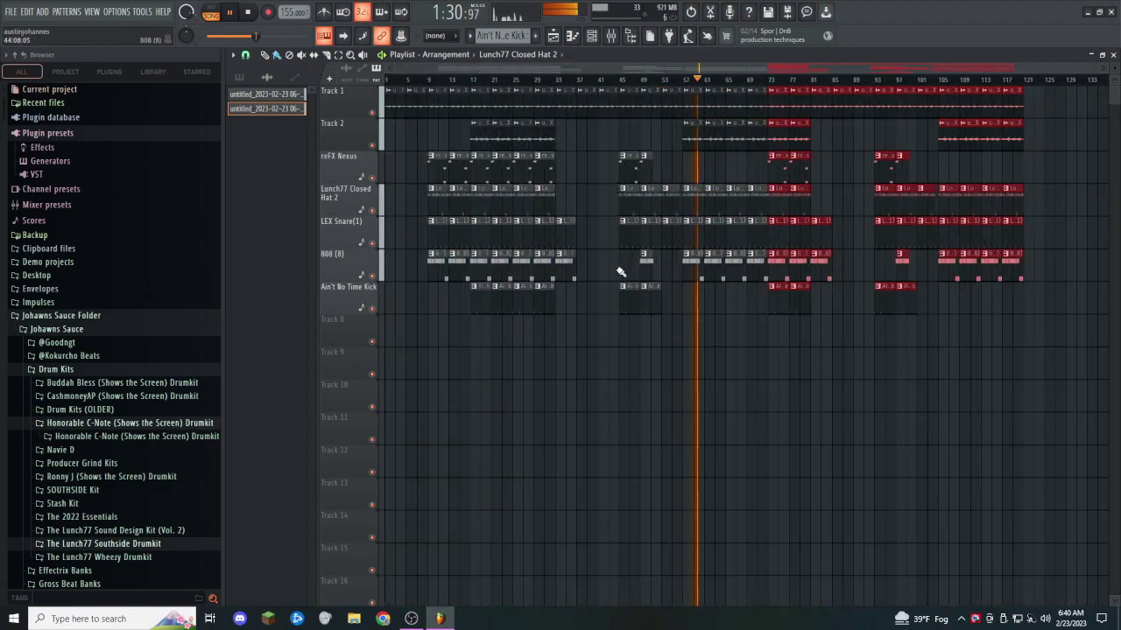
pyautogui.hotkey('ctrl', 'b')
# Step: Delete the excess clips after bar 128, keeping only the Track 1 audio running to bar 136
pyautogui.scroll(-2, 627, 272)
pyautogui.moveTo(1089, 347); pyautogui.dragTo(918, 115)
pyautogui.press('Delete')
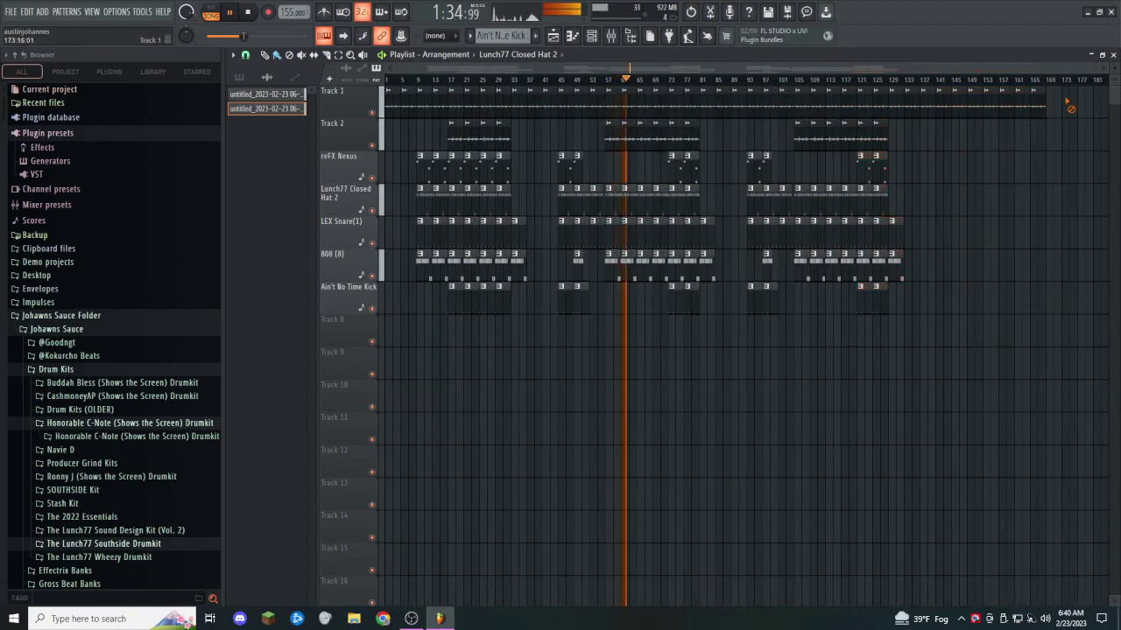
pyautogui.moveTo(1068, 99); pyautogui.dragTo(953, 98)
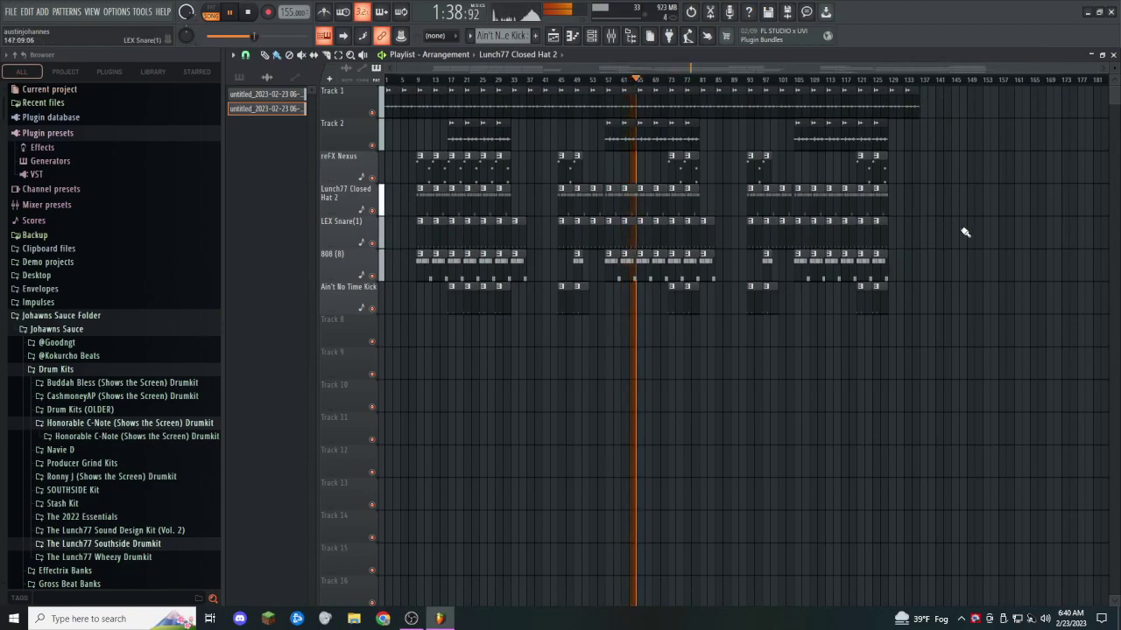
# Step: Create an automation clip for the master volume
pyautogui.press('F9')
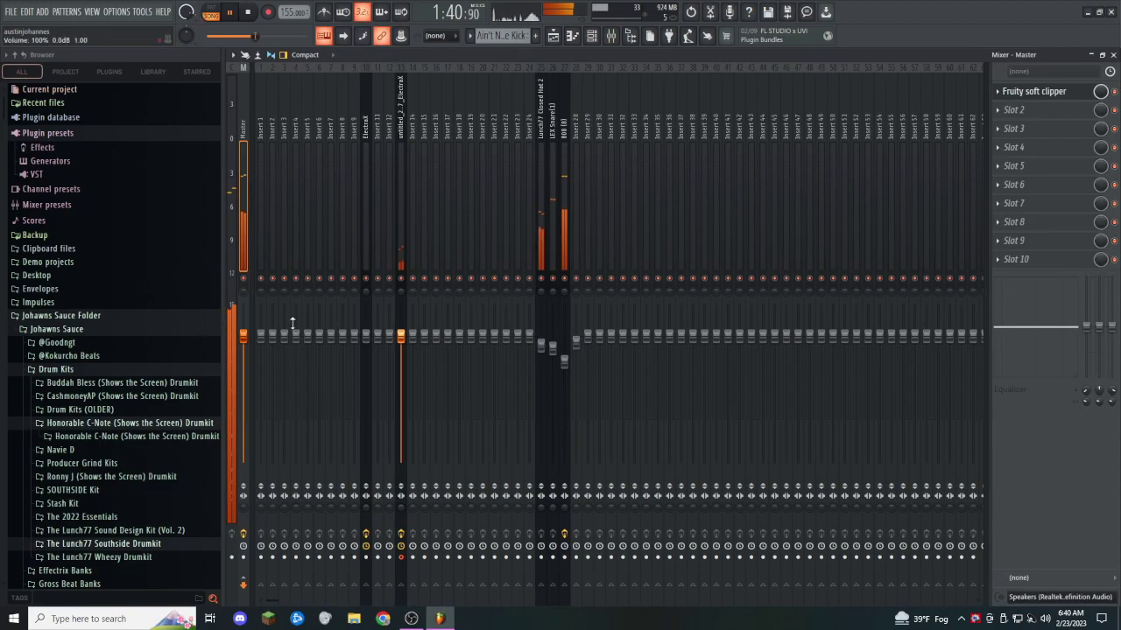
pyautogui.rightClick(247, 342)
pyautogui.click(279, 422)
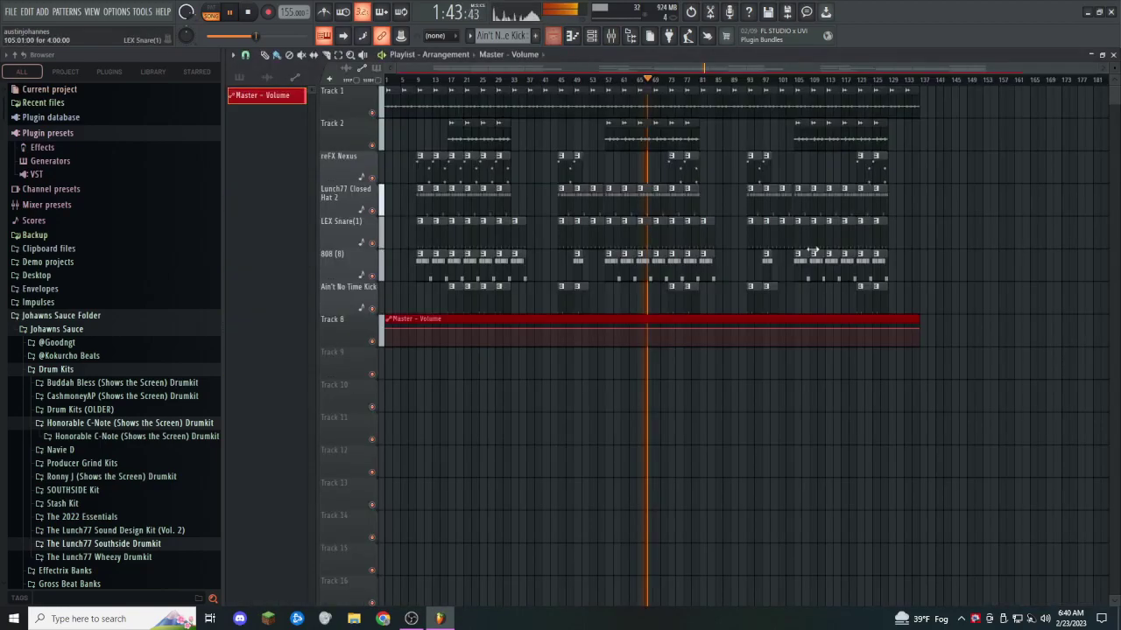
# Step: Shape a curved fade-out in the Master - Volume clip, holding the copied end-point value until bar 129 and falling to 0% at the clip's end
pyautogui.rightClick(920, 333)
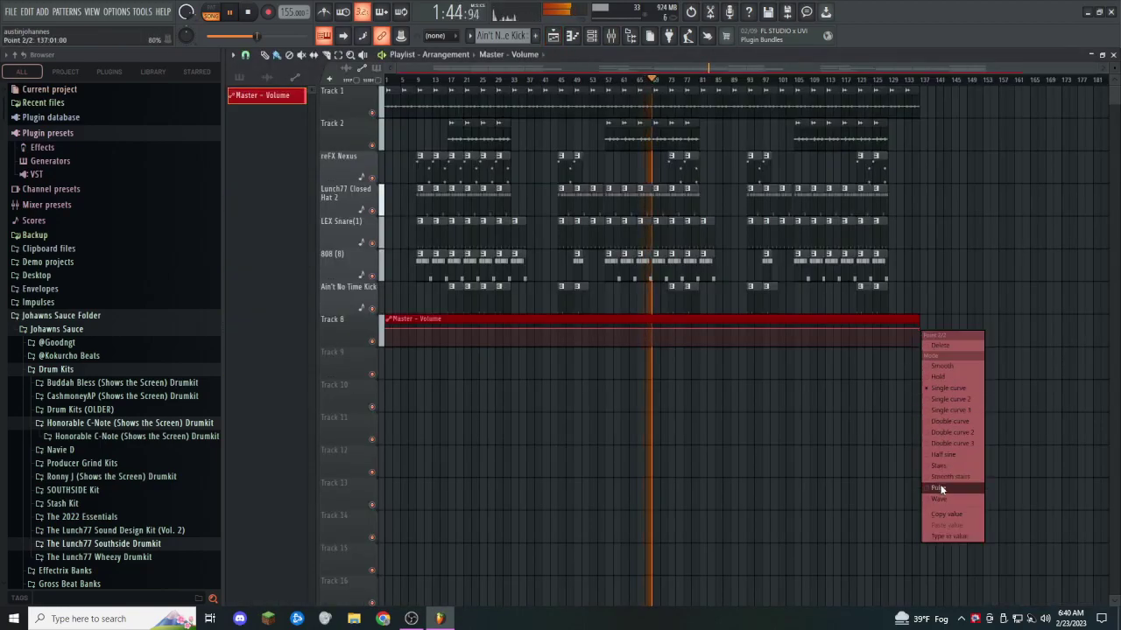
pyautogui.click(948, 515)
pyautogui.scroll(4, 911, 496)
pyautogui.moveTo(829, 70); pyautogui.dragTo(915, 70)
pyautogui.rightClick(813, 330)
pyautogui.rightClick(813, 331)
pyautogui.click(846, 526)
pyautogui.click(970, 343)
pyautogui.rightClick(983, 321)
pyautogui.moveTo(965, 331); pyautogui.dragTo(968, 345)
pyautogui.moveTo(888, 337); pyautogui.dragTo(887, 344)
pyautogui.scroll(-2, 866, 136)
pyautogui.click(833, 83)
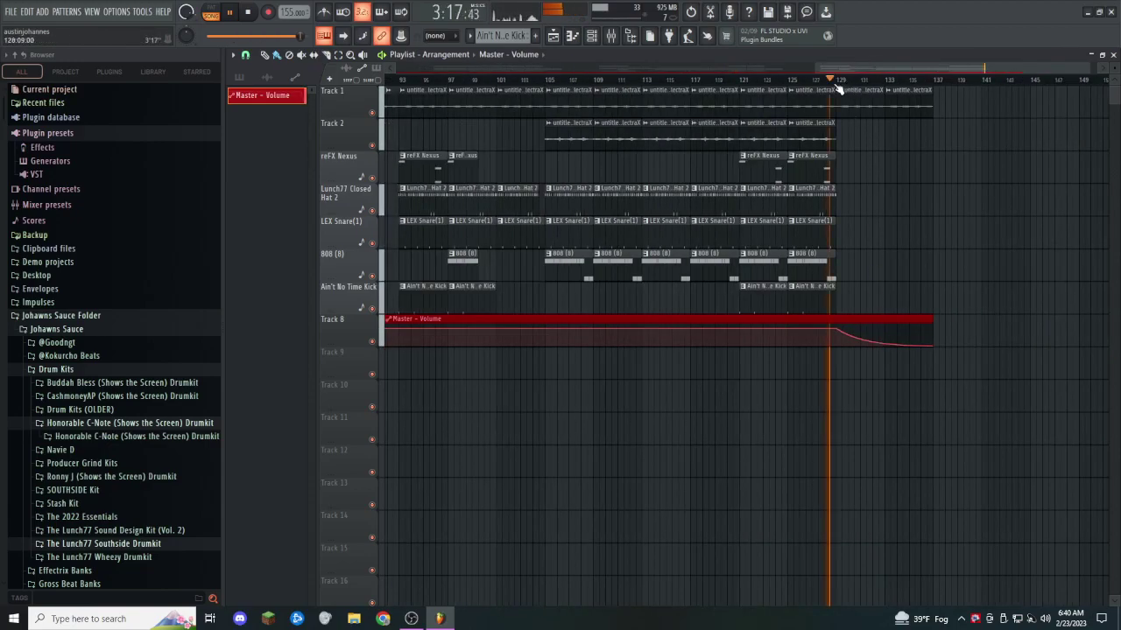
# Step: Stop playback and delete all pattern and Track 2 clips after bar 80 and the Track 1 audio after bar 88
pyautogui.scroll(-3, 833, 345)
pyautogui.press('space')
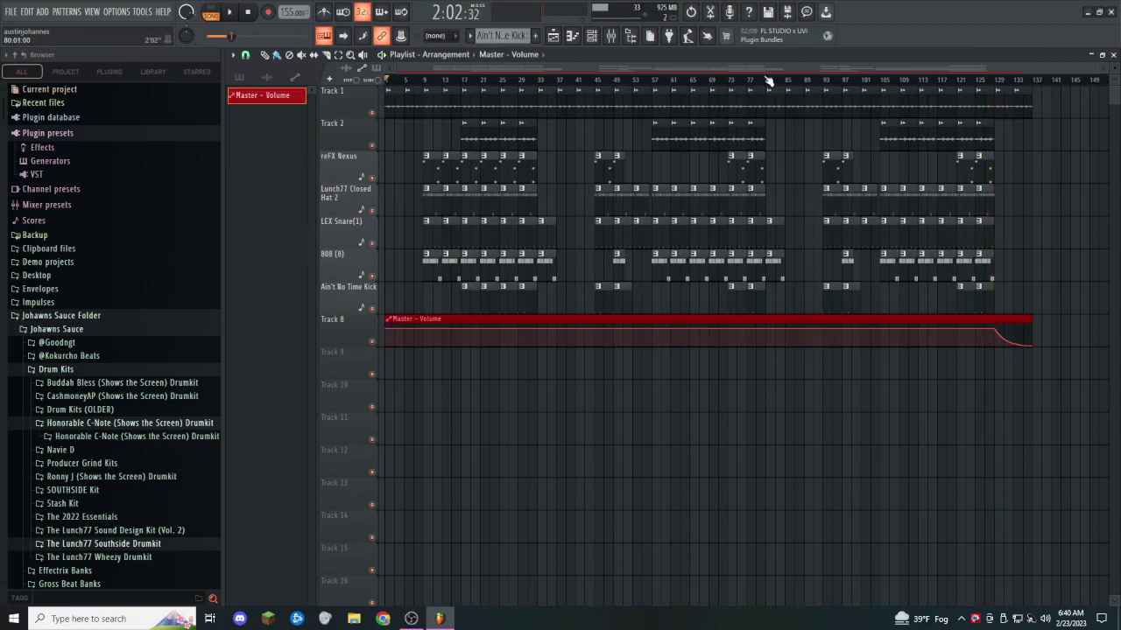
pyautogui.moveTo(1083, 307); pyautogui.dragTo(780, 151)
pyautogui.press('Delete')
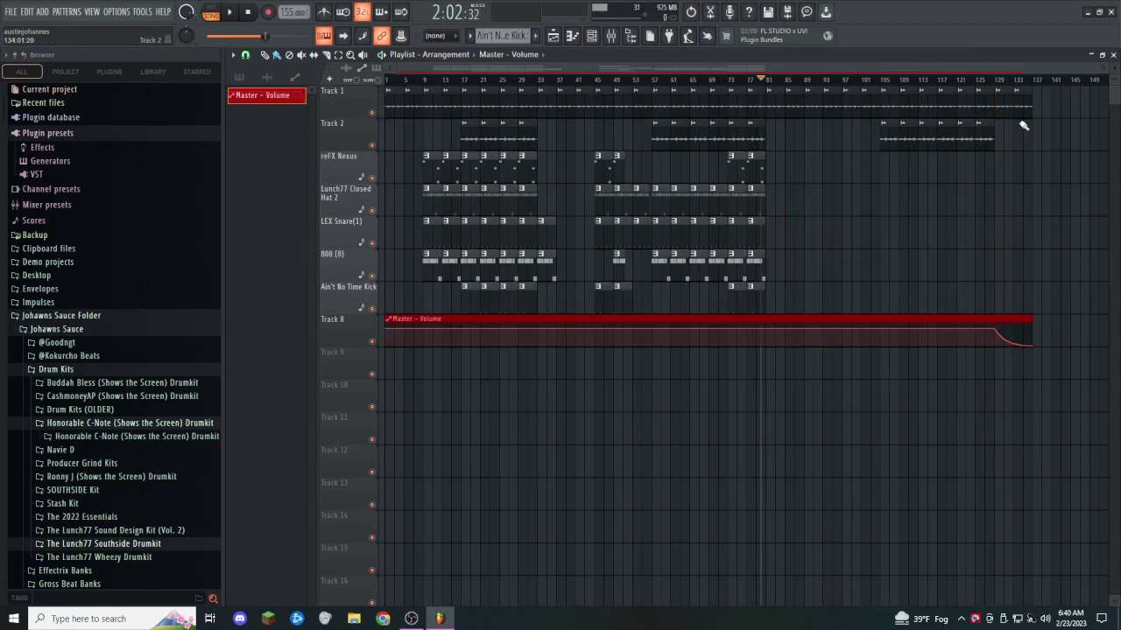
pyautogui.moveTo(1048, 120); pyautogui.dragTo(877, 114)
pyautogui.rightClick(921, 140)
# Step: Move the master volume fade to start at bar 81 with the copied 80% value, end it at bar 89 and make its curve gentler
pyautogui.rightClick(993, 328)
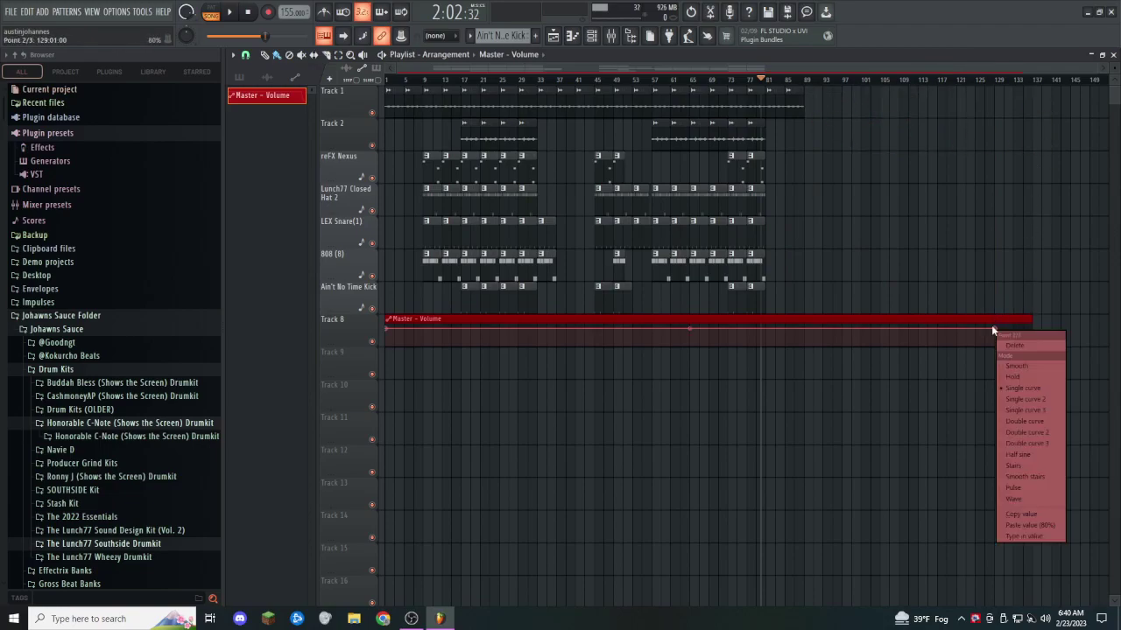
pyautogui.click(1014, 484)
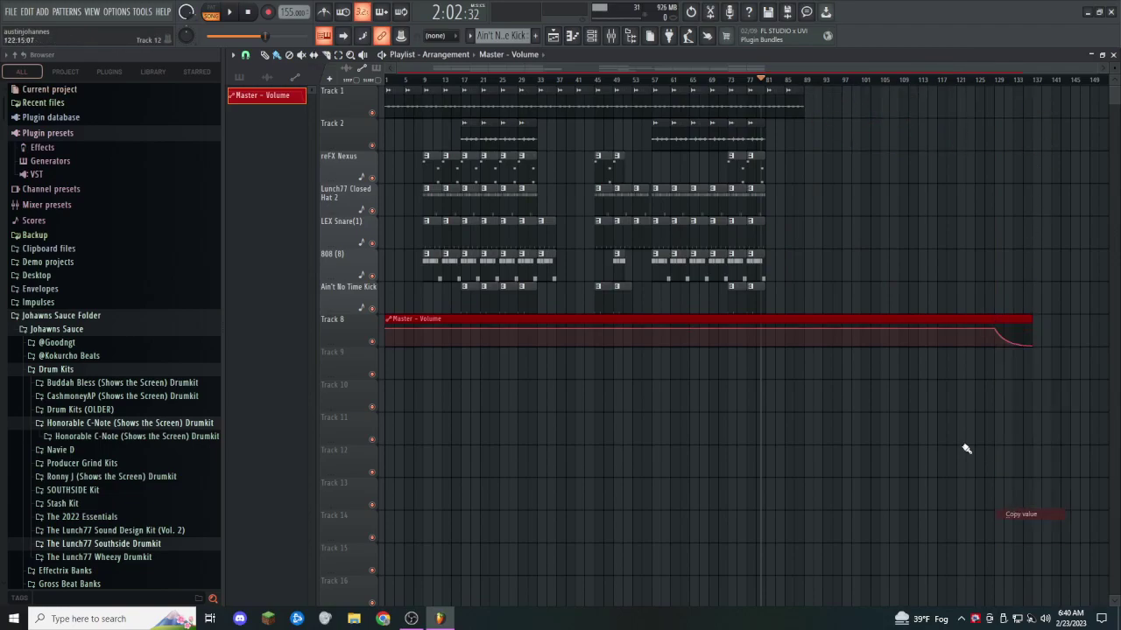
pyautogui.rightClick(767, 330)
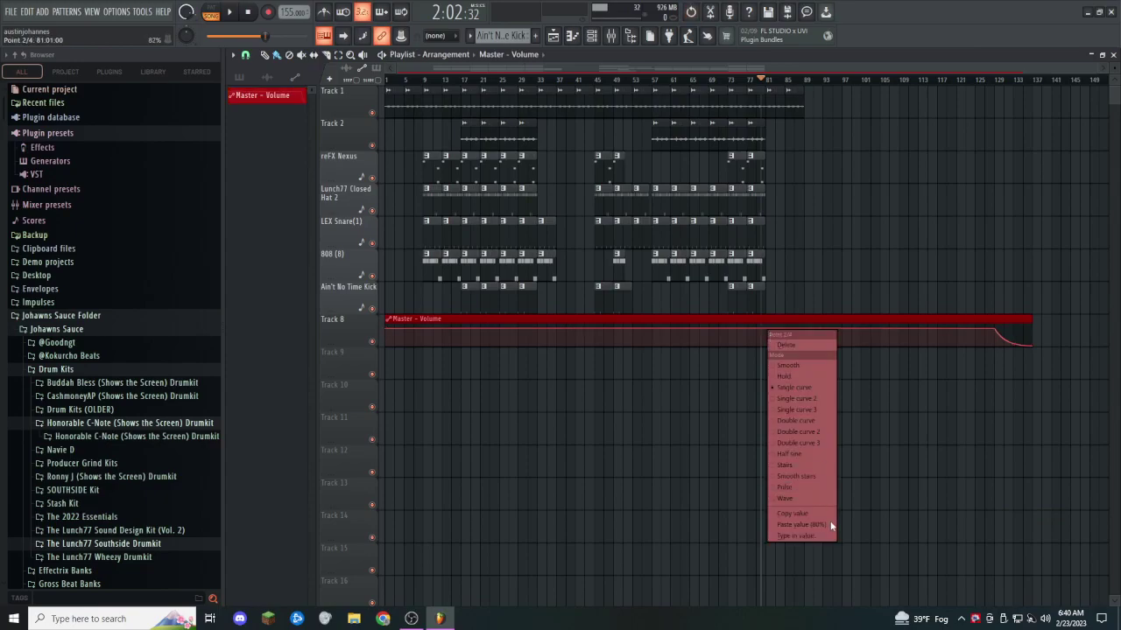
pyautogui.click(824, 525)
pyautogui.rightClick(999, 331)
pyautogui.click(1026, 345)
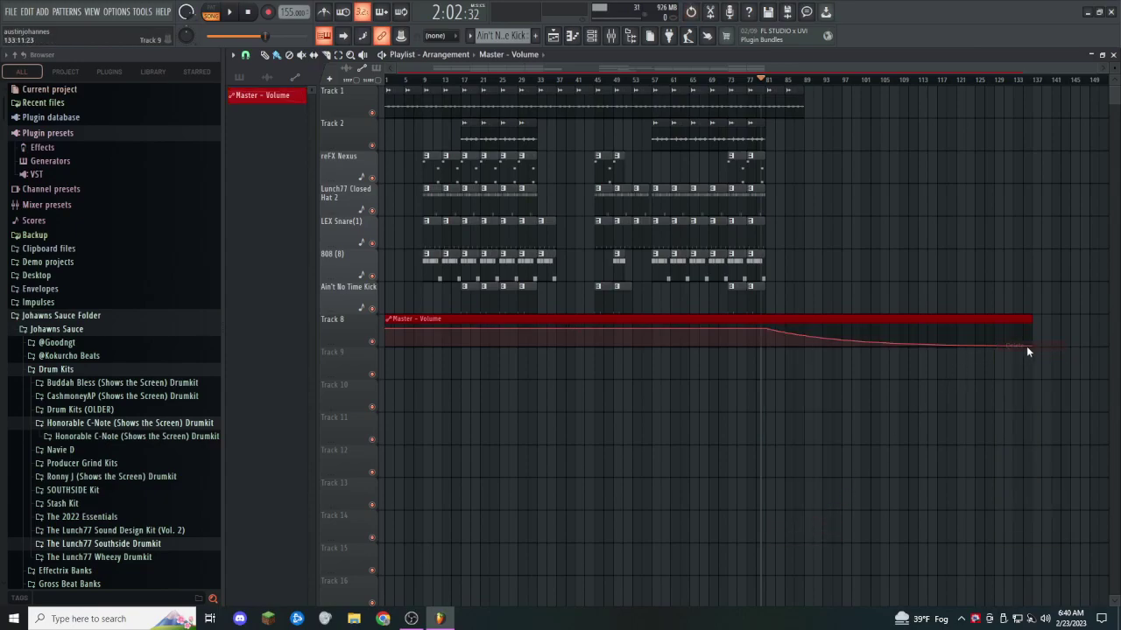
pyautogui.click(1030, 349)
pyautogui.moveTo(1035, 350); pyautogui.dragTo(841, 360)
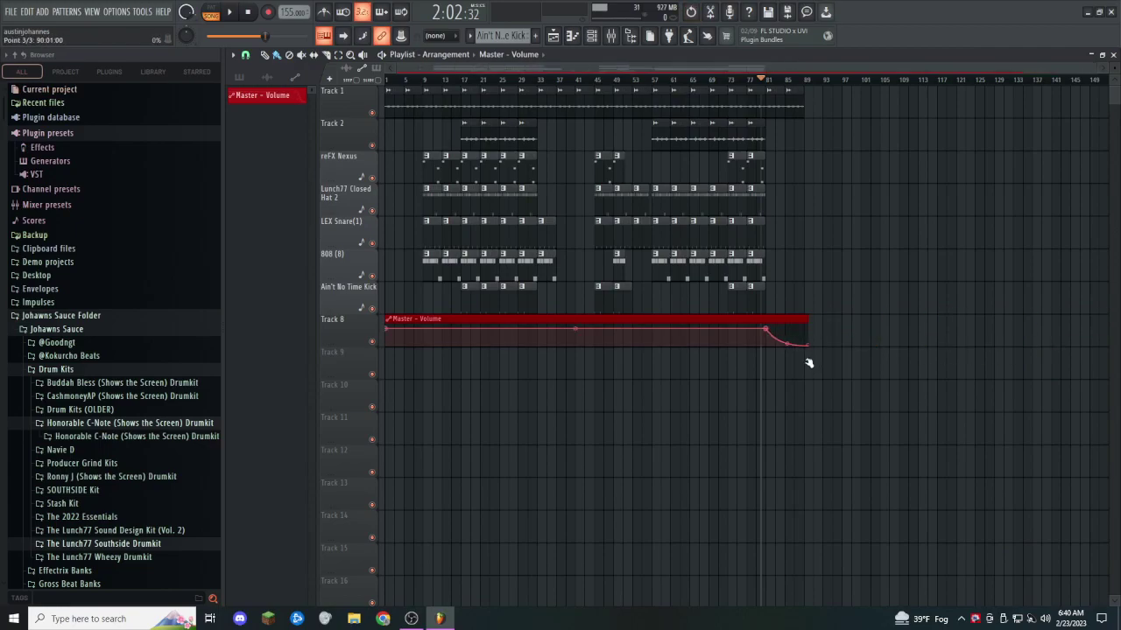
pyautogui.press('space')
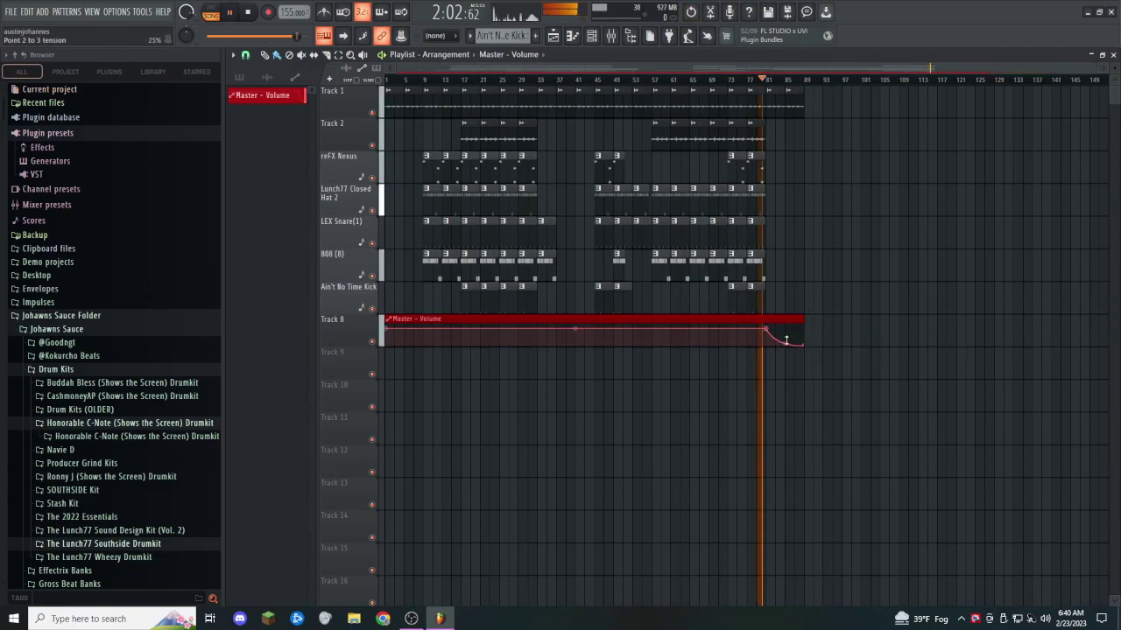
pyautogui.moveTo(785, 343); pyautogui.dragTo(751, 312)
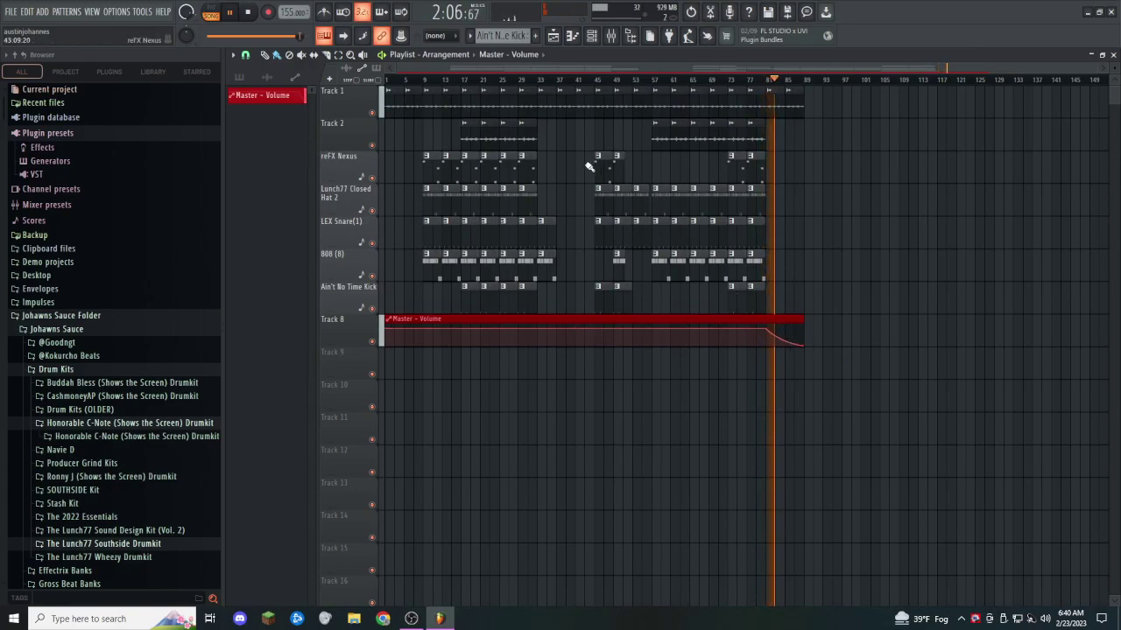
# Step: Try removing the reFX Nexus, closed hat, snare, 808 and kick clips from bars 21 to 24, and undo it
pyautogui.scroll(4, 513, 144)
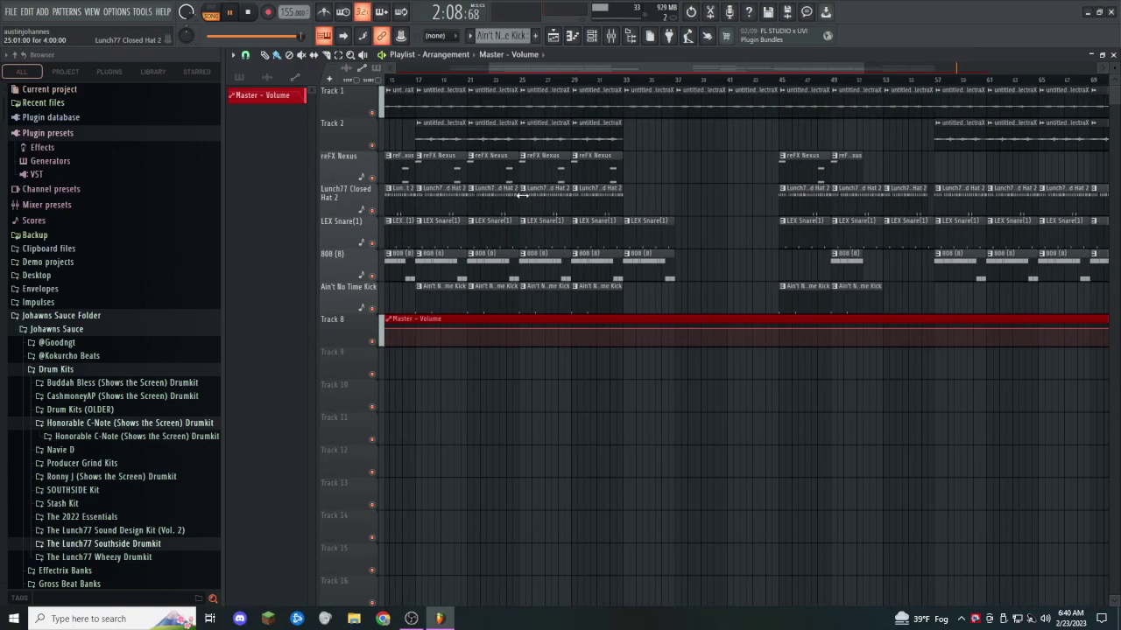
pyautogui.moveTo(490, 173); pyautogui.dragTo(497, 303)
pyautogui.scroll(-3, 495, 231)
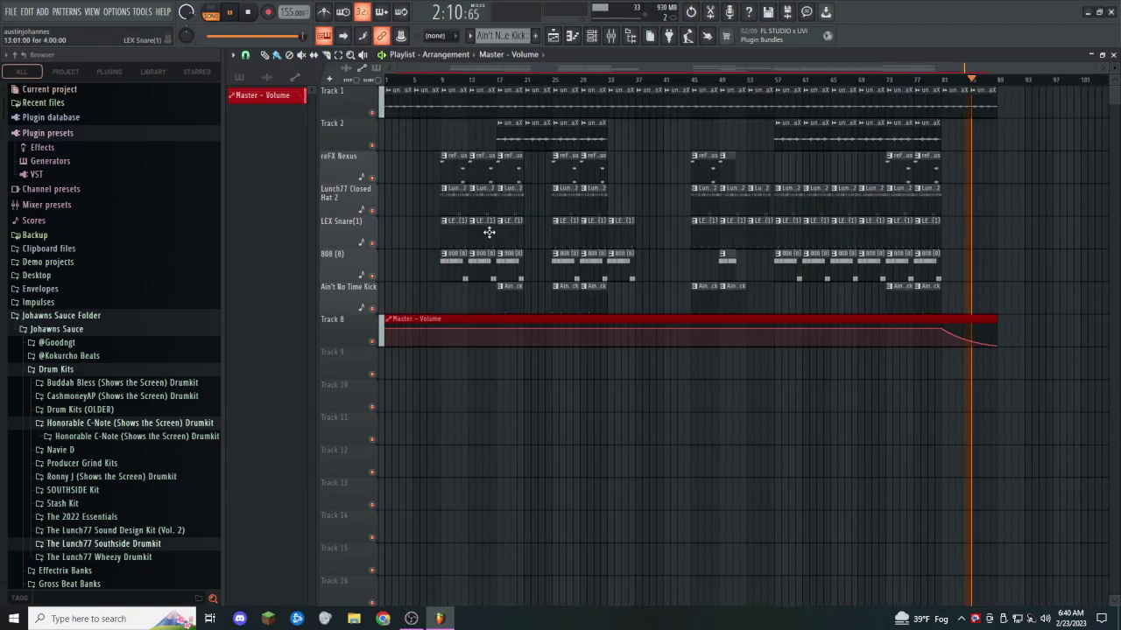
pyautogui.hotkey('ctrl', 'z')
# Step: Shorten the bar 21 clips, ending reFX Nexus, snare and kick at bar 23 and the hat and 808 slightly earlier, and stop playback
pyautogui.scroll(4, 531, 237)
pyautogui.moveTo(541, 159); pyautogui.dragTo(543, 298)
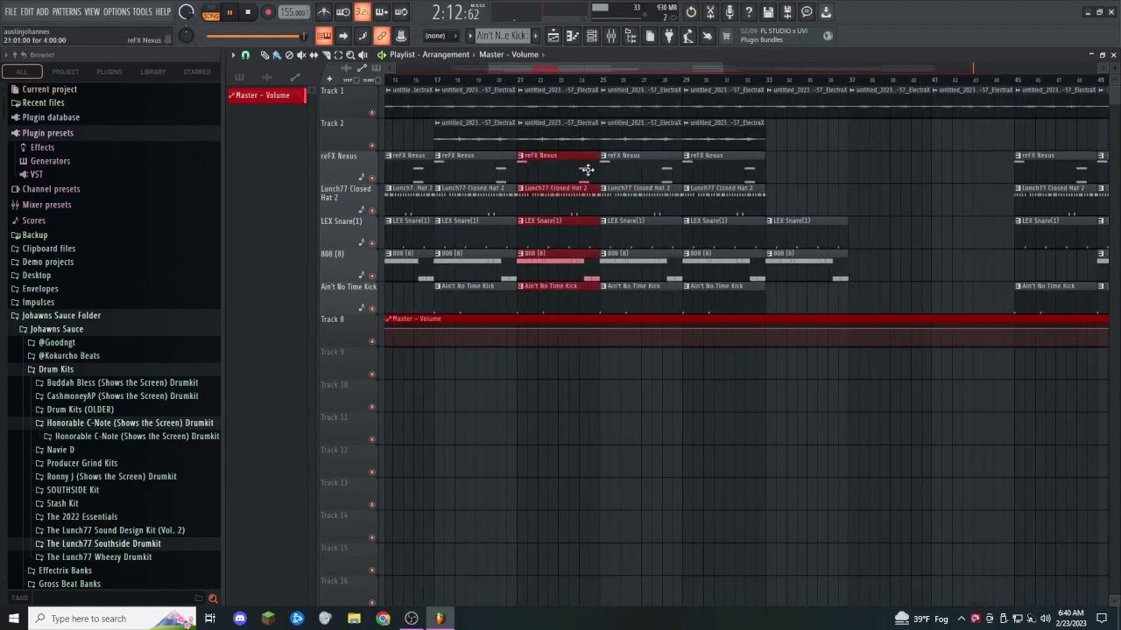
pyautogui.moveTo(596, 155); pyautogui.dragTo(560, 156)
pyautogui.click(564, 188)
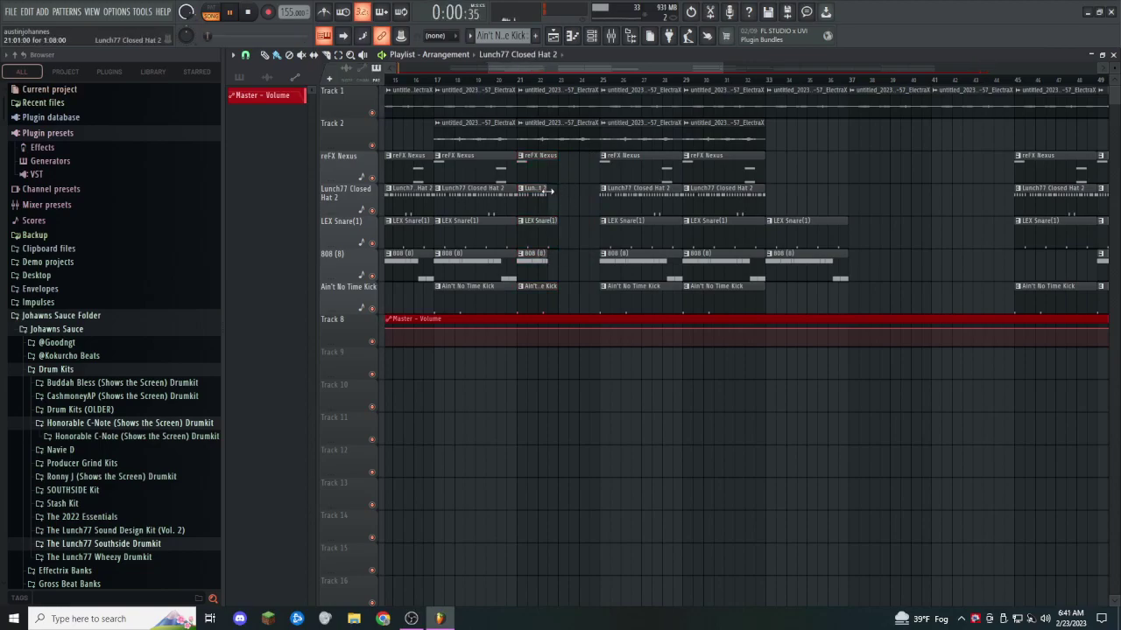
pyautogui.press('space')
pyautogui.keyDown('ctrl'); pyautogui.scroll(-3, 550, 190); pyautogui.keyUp('ctrl')
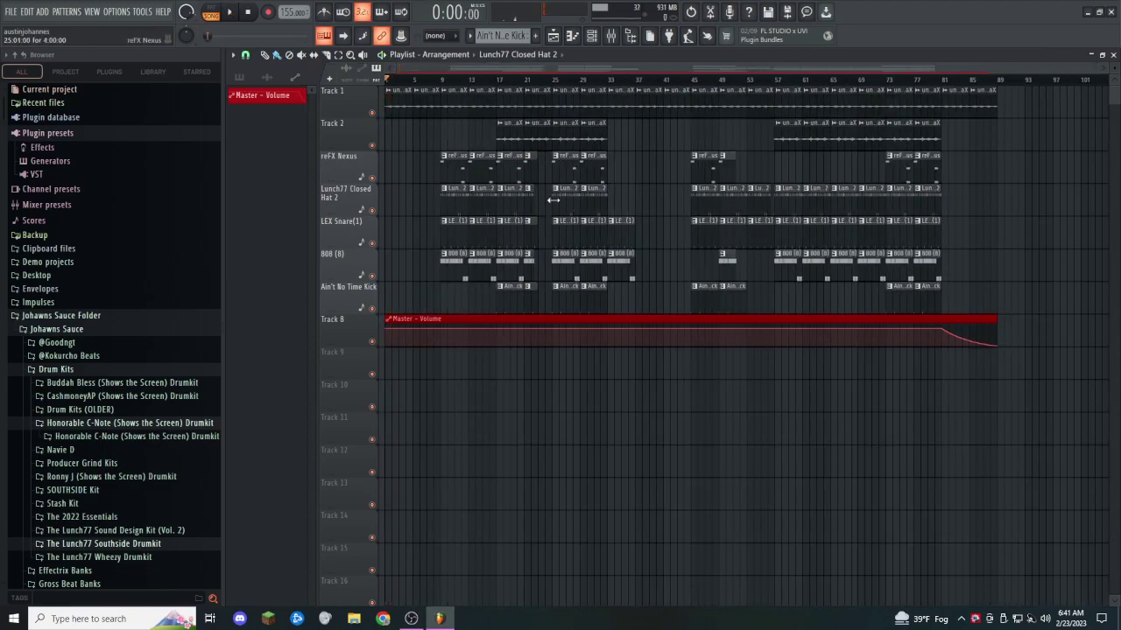
# Step: Add the recent NEW TAG 2020 audio to Track 2 near bar 1, cutting off its opening sound
pyautogui.click(53, 102)
pyautogui.moveTo(75, 297); pyautogui.dragTo(396, 140)
pyautogui.scroll(1, 935, 79)
pyautogui.moveTo(935, 79); pyautogui.dragTo(498, 118)
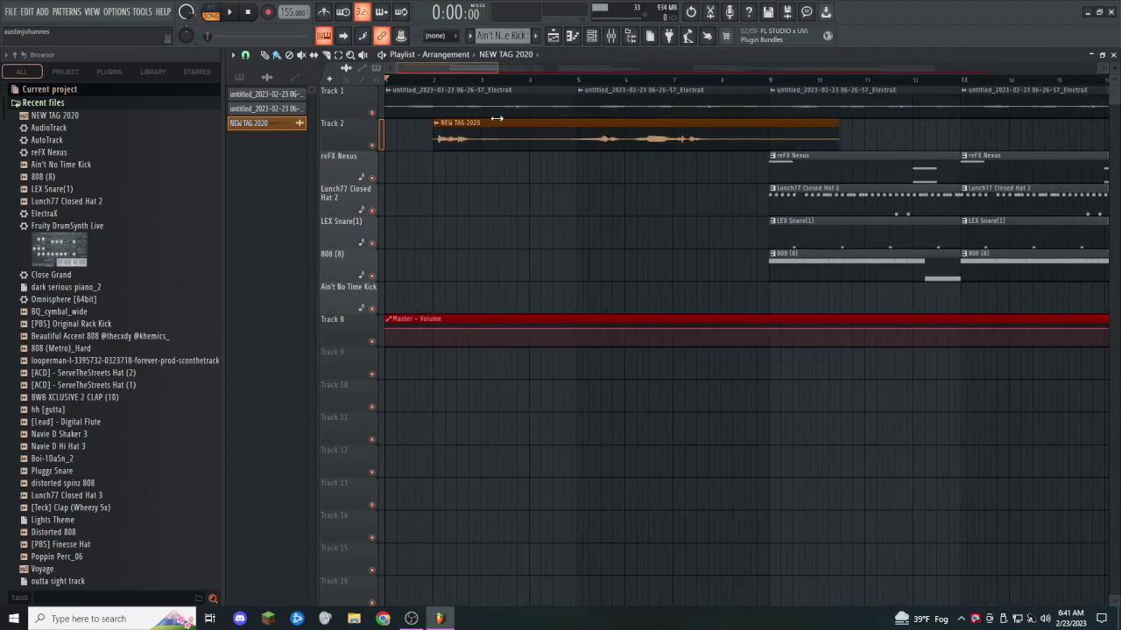
pyautogui.moveTo(435, 139); pyautogui.dragTo(391, 140)
# Step: Set playlist snapping to none and shift the NEW TAG 2020 clip slightly earlier
pyautogui.click(246, 55)
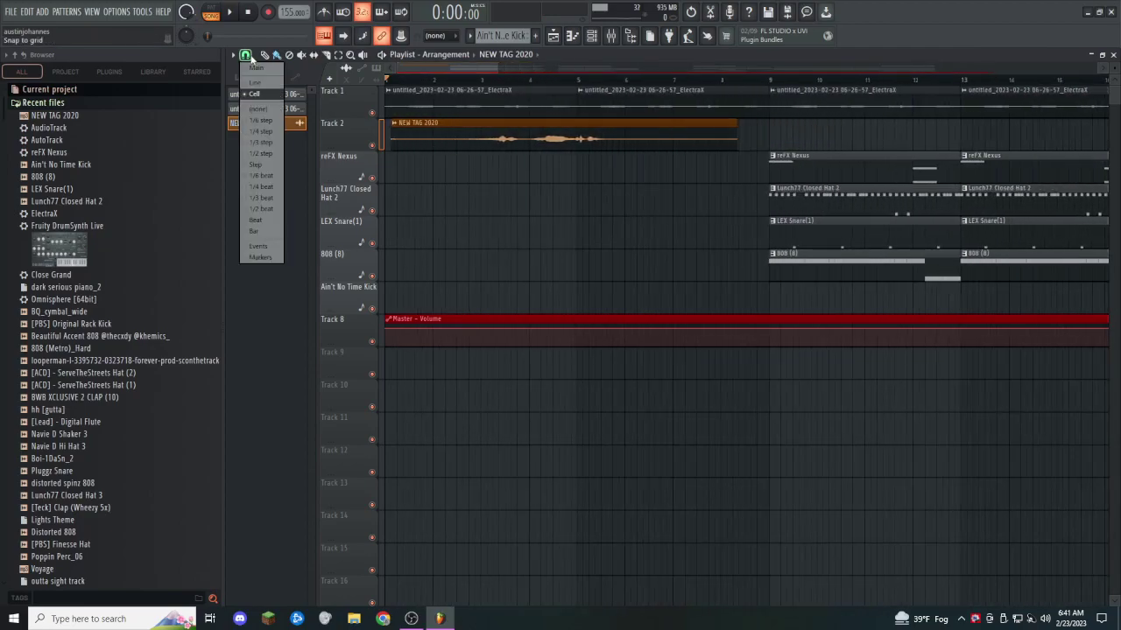
pyautogui.click(253, 109)
pyautogui.scroll(5, 530, 253)
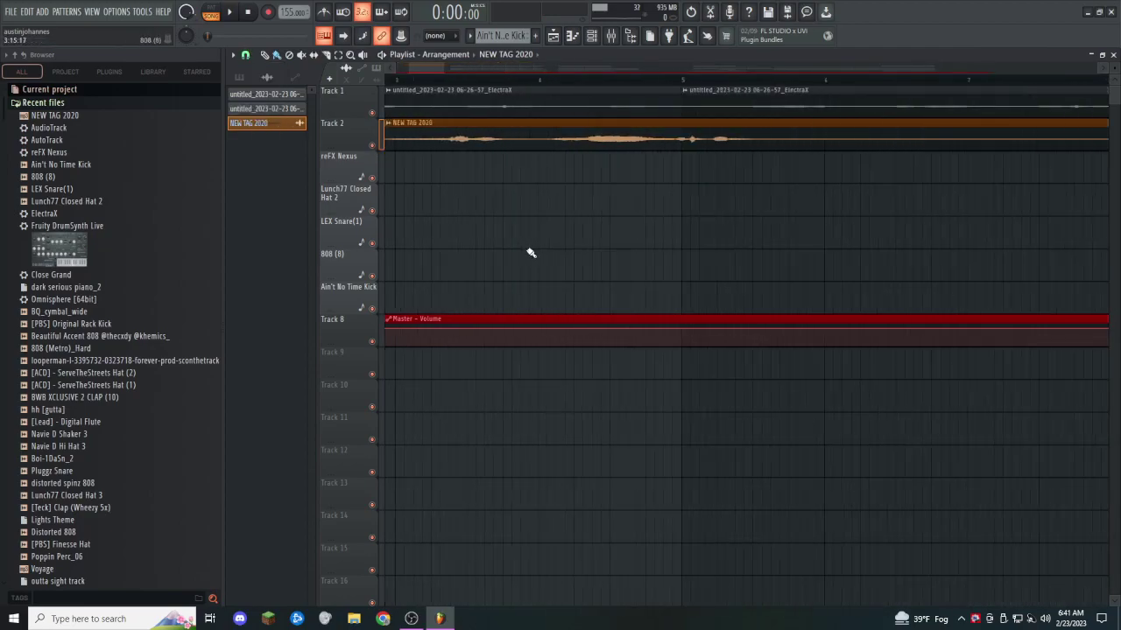
pyautogui.click(248, 56)
pyautogui.click(263, 110)
pyautogui.moveTo(696, 137); pyautogui.dragTo(680, 137)
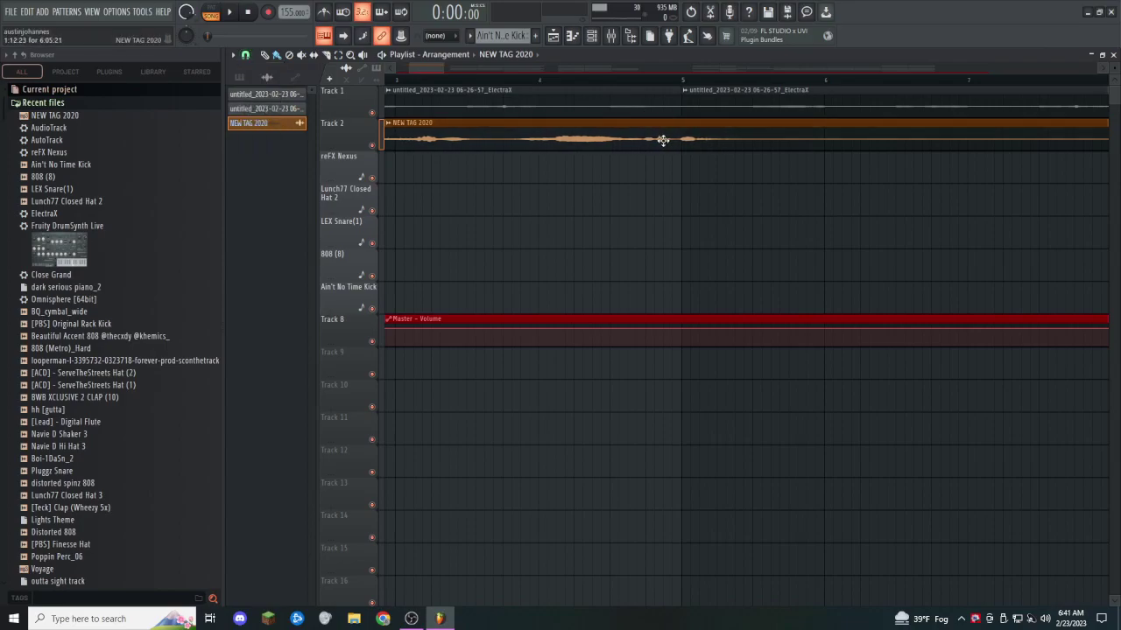
# Step: Play back the NEW TAG 2020 clip, set its channel volume to 37% and trim its start to about bar 2
pyautogui.doubleClick(664, 140)
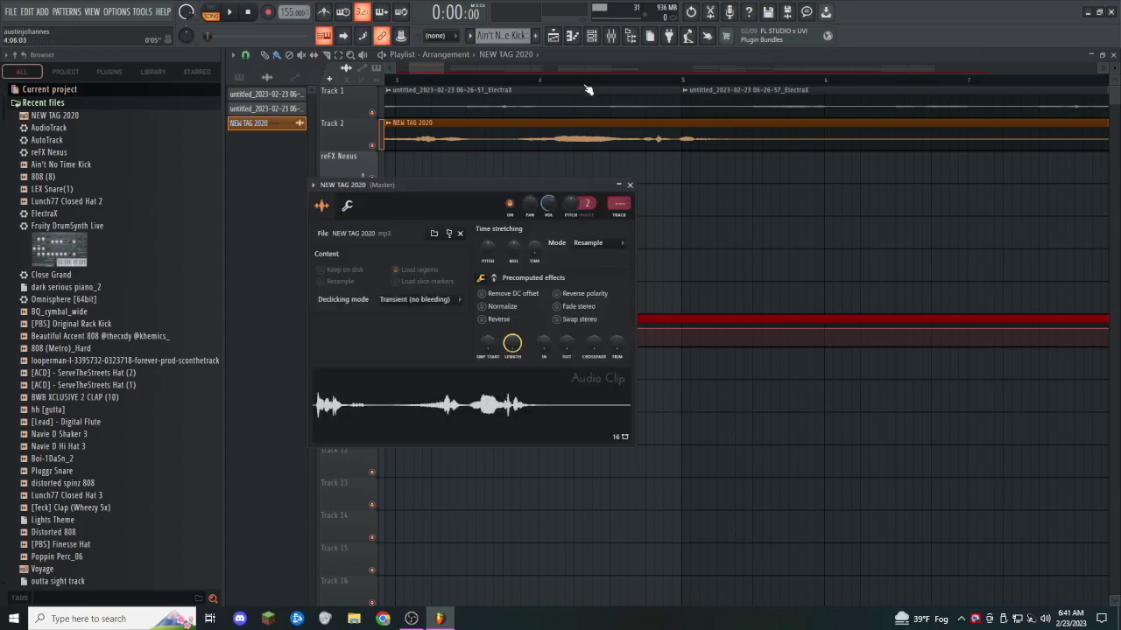
pyautogui.press('space')
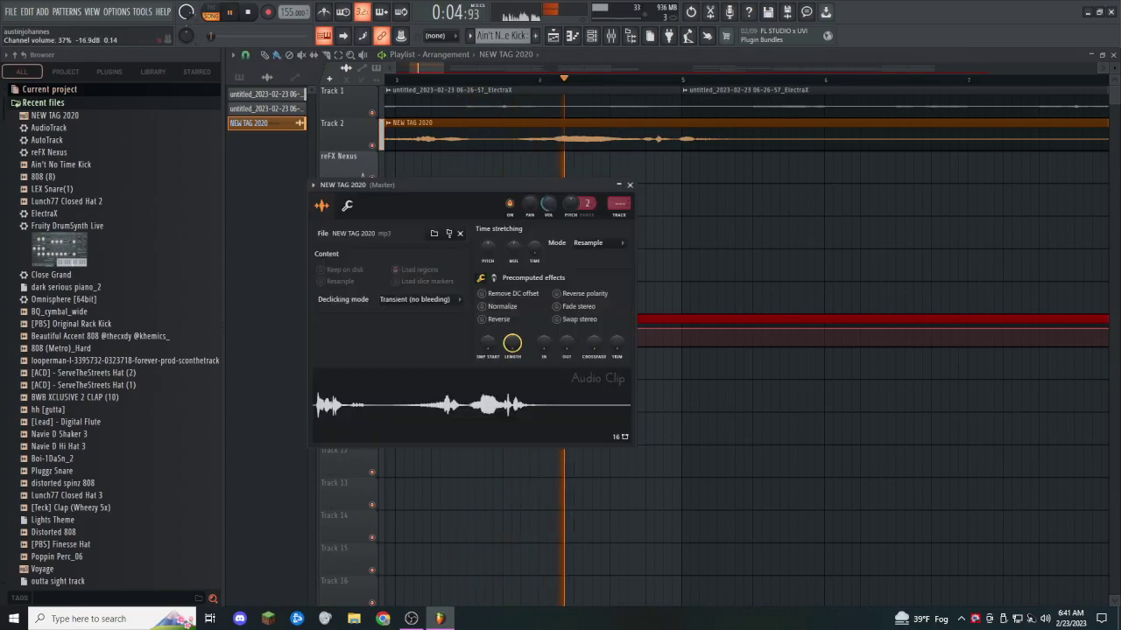
pyautogui.click(632, 185)
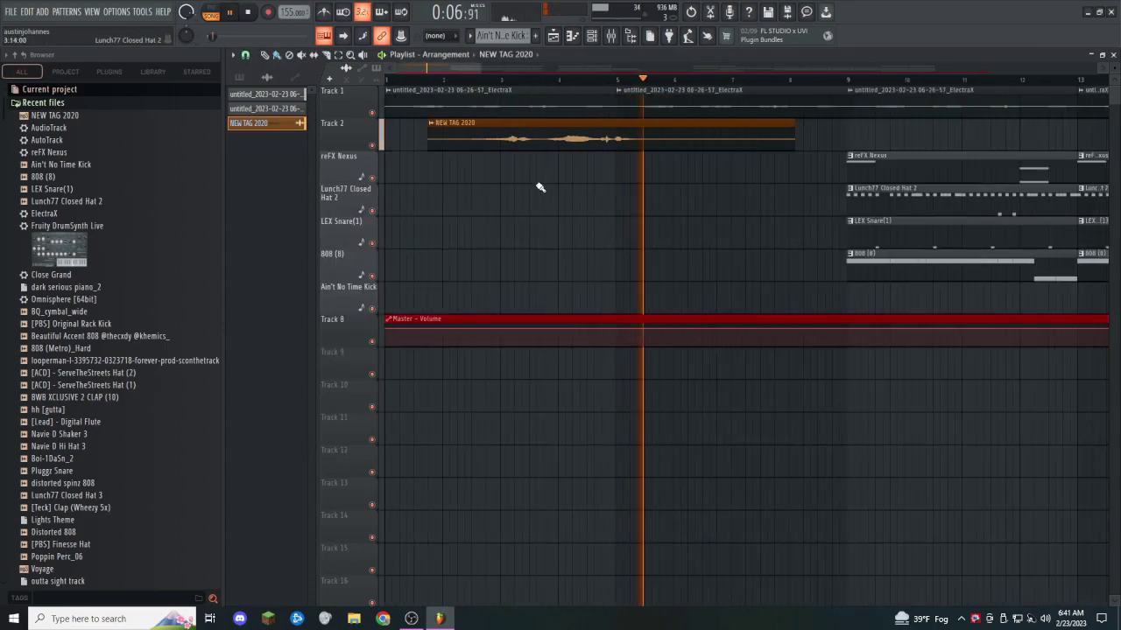
pyautogui.scroll(-1, 458, 149)
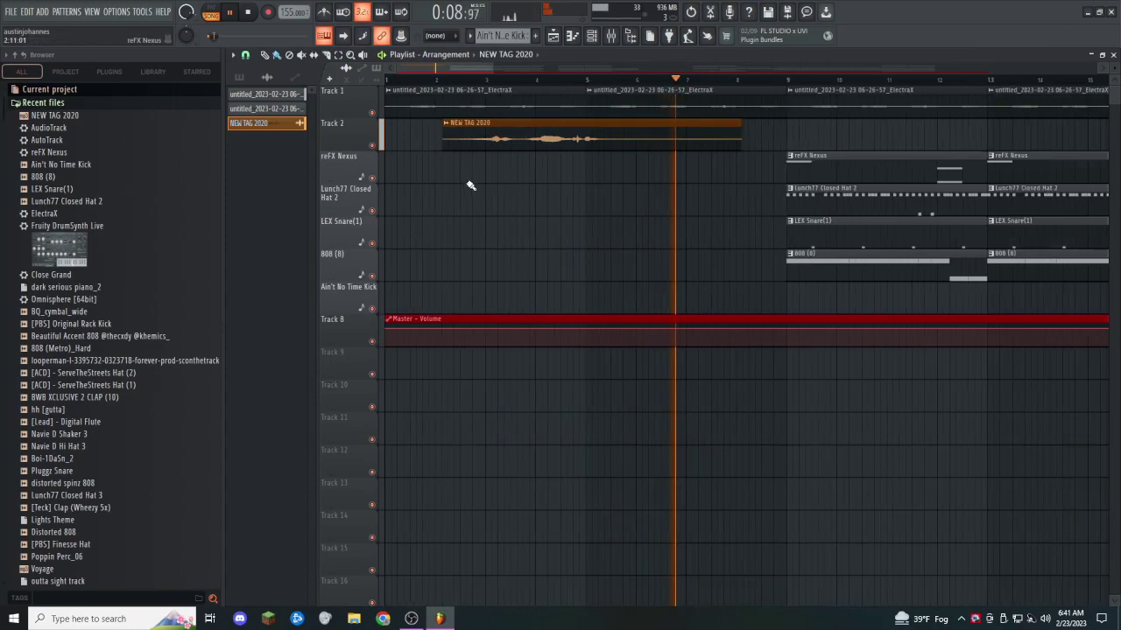
# Step: Switch to OBS Studio to check the recording time, and return to FL Studio
pyautogui.click(411, 618)
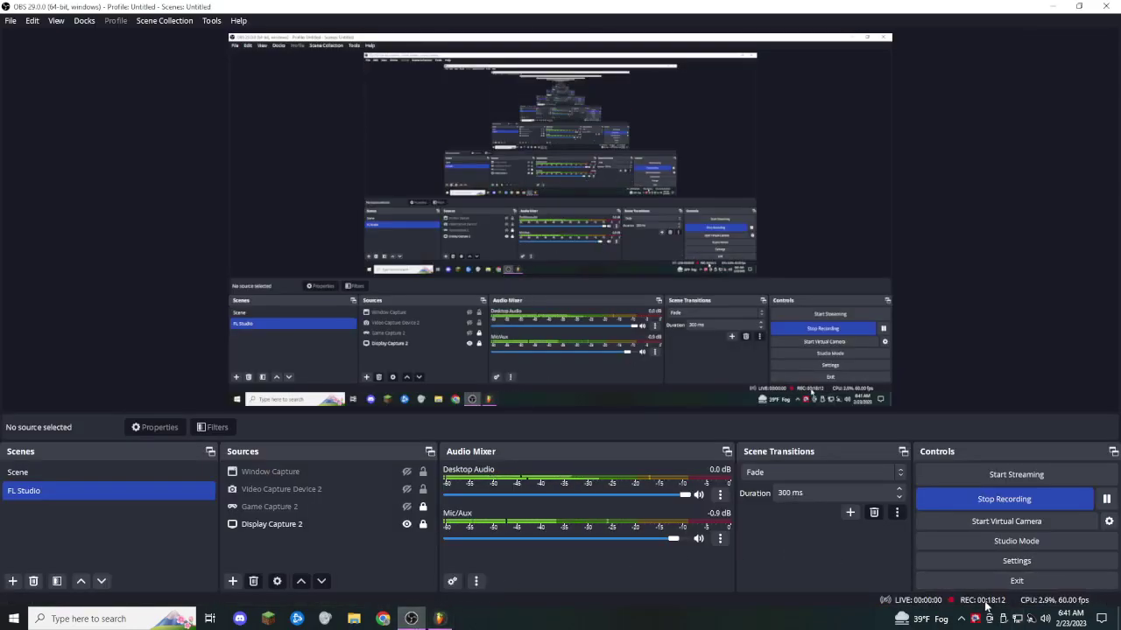
pyautogui.hotkey('alt', 'Tab')
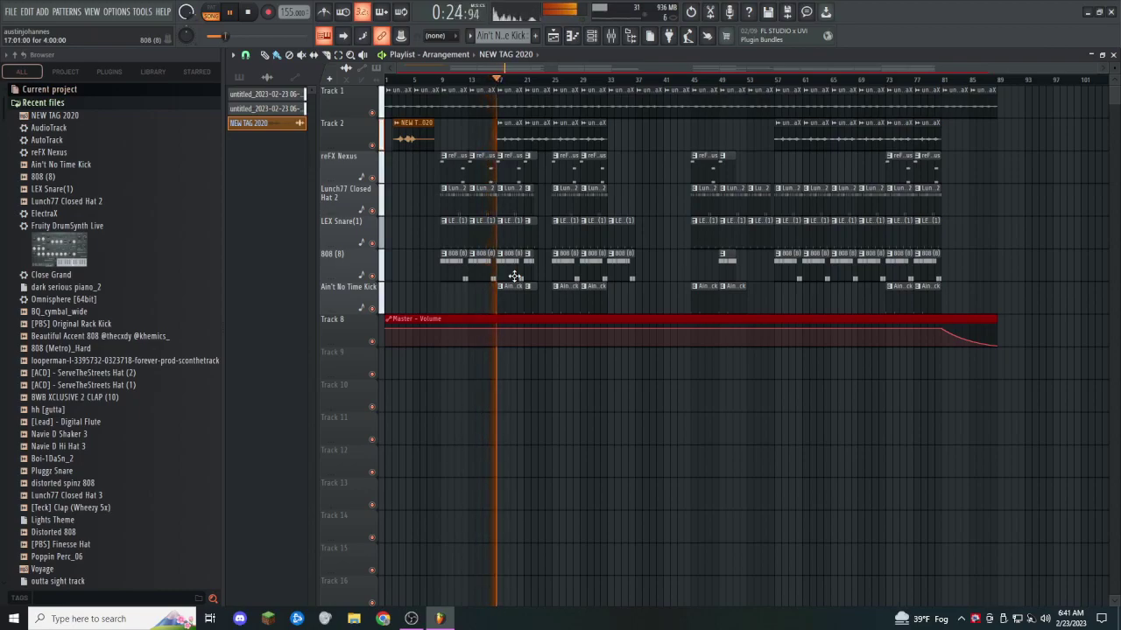
# Step: Show the Unsorted channels in the channel rack and fine-tune the Lunch77 Closed Hat 2 volume
pyautogui.click(592, 35)
pyautogui.click(465, 95)
pyautogui.click(463, 147)
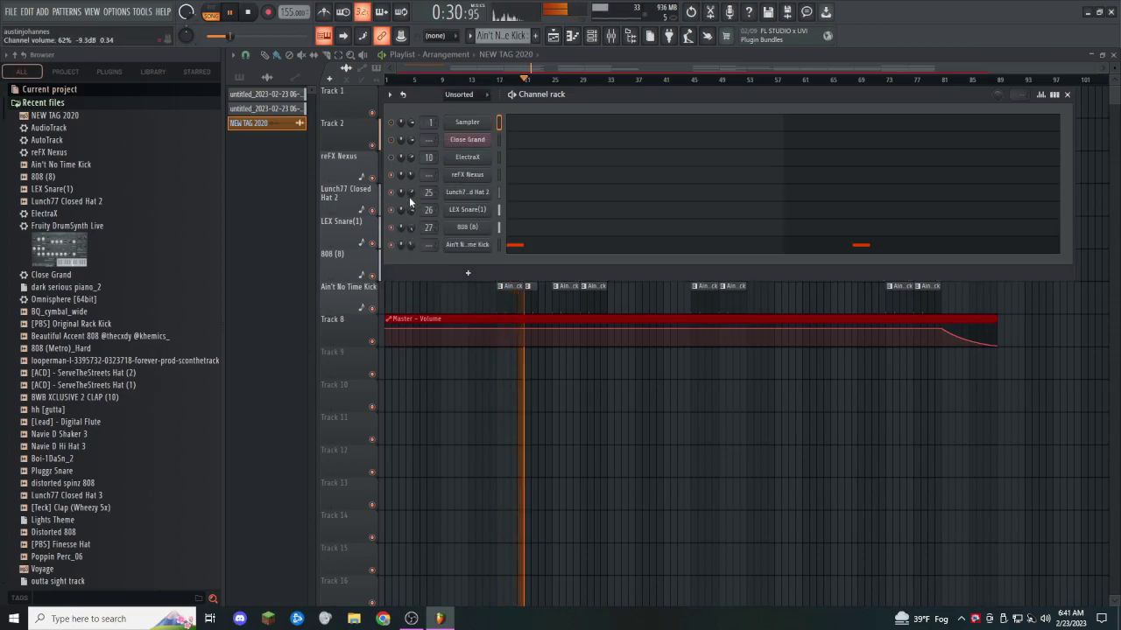
pyautogui.moveTo(410, 200); pyautogui.dragTo(410, 197)
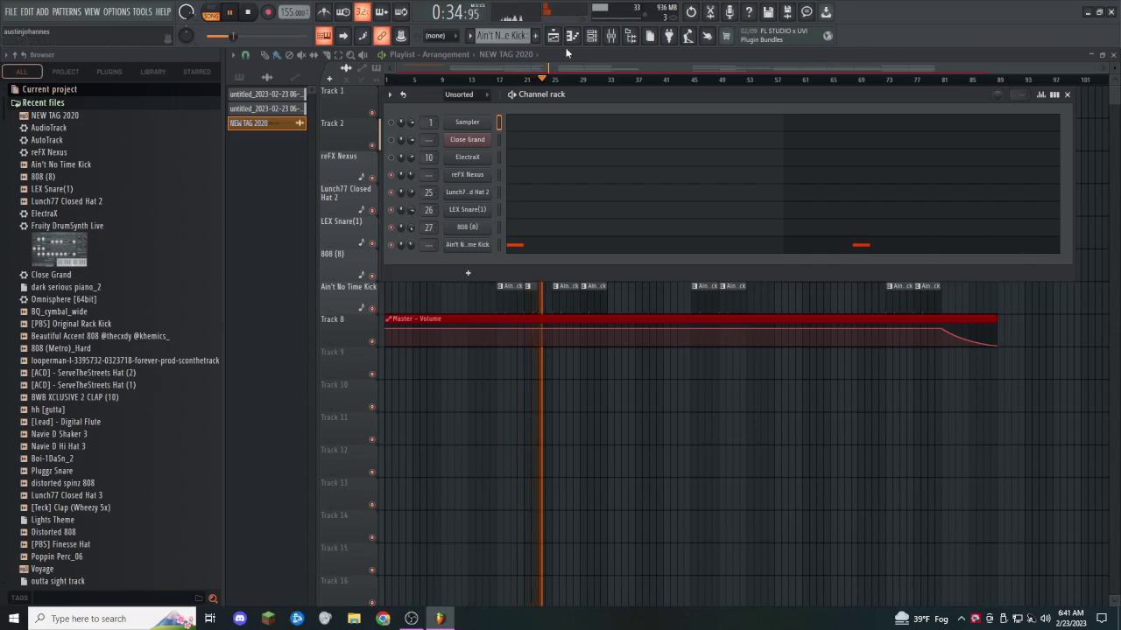
pyautogui.press('F6')
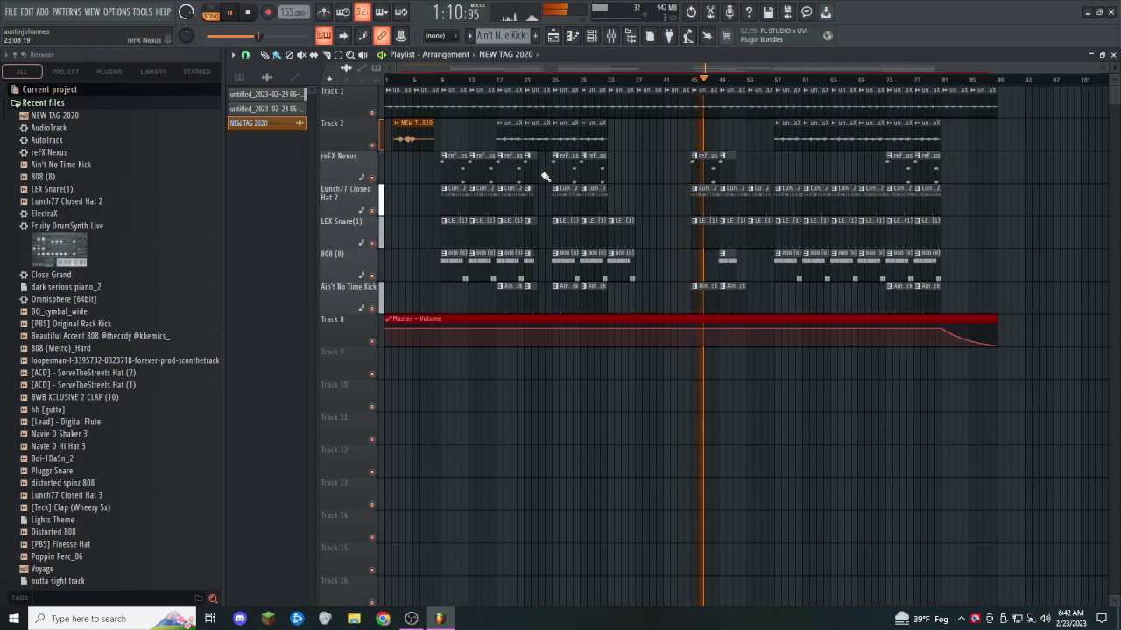
# Step: Delete the short 808 clip at bar 49 and the closed hat and snare clips at bar 53
pyautogui.rightClick(722, 261)
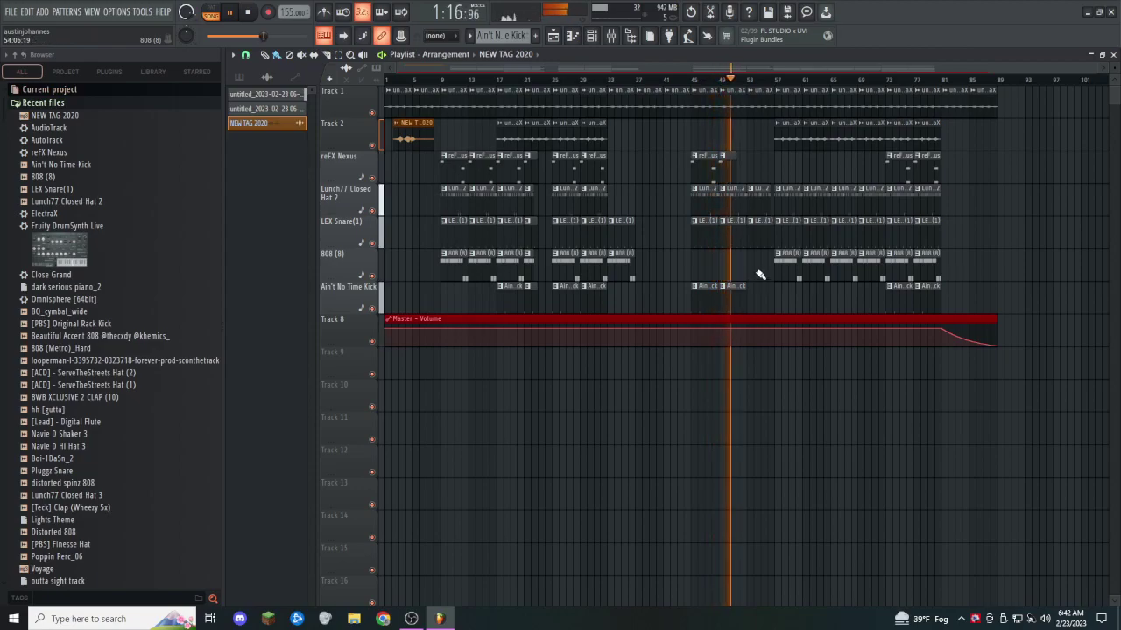
pyautogui.scroll(3, 757, 254)
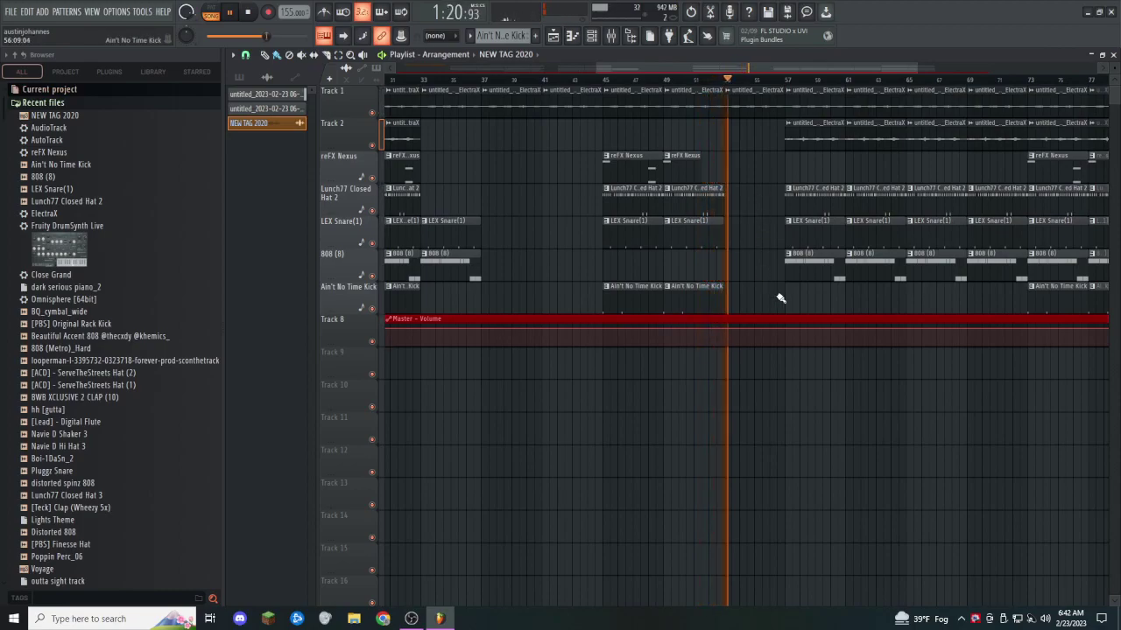
pyautogui.scroll(-3, 789, 306)
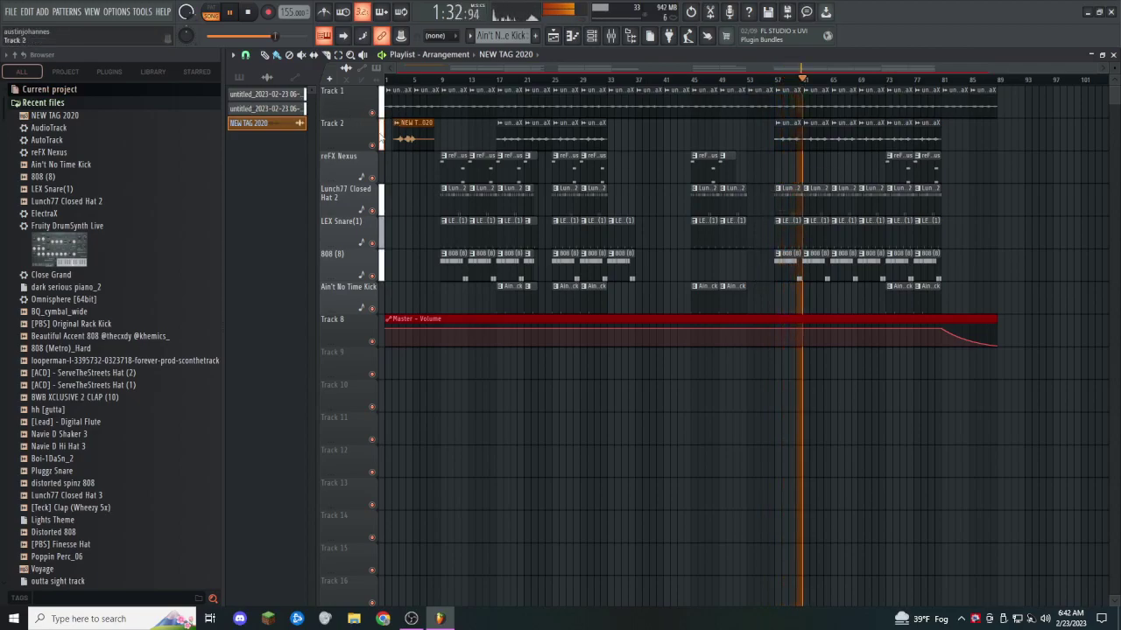
# Step: Check the mixer levels and set the channel volume of Track 2's reversed ElectraX audio clip to 22%
pyautogui.press('F9')
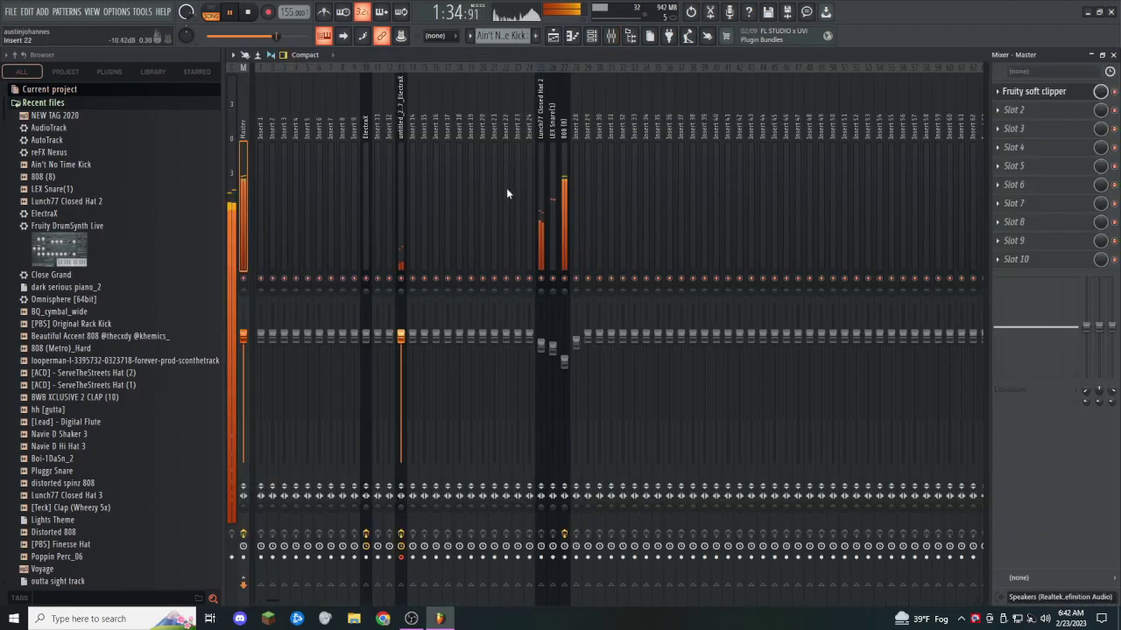
pyautogui.click(593, 35)
pyautogui.click(555, 39)
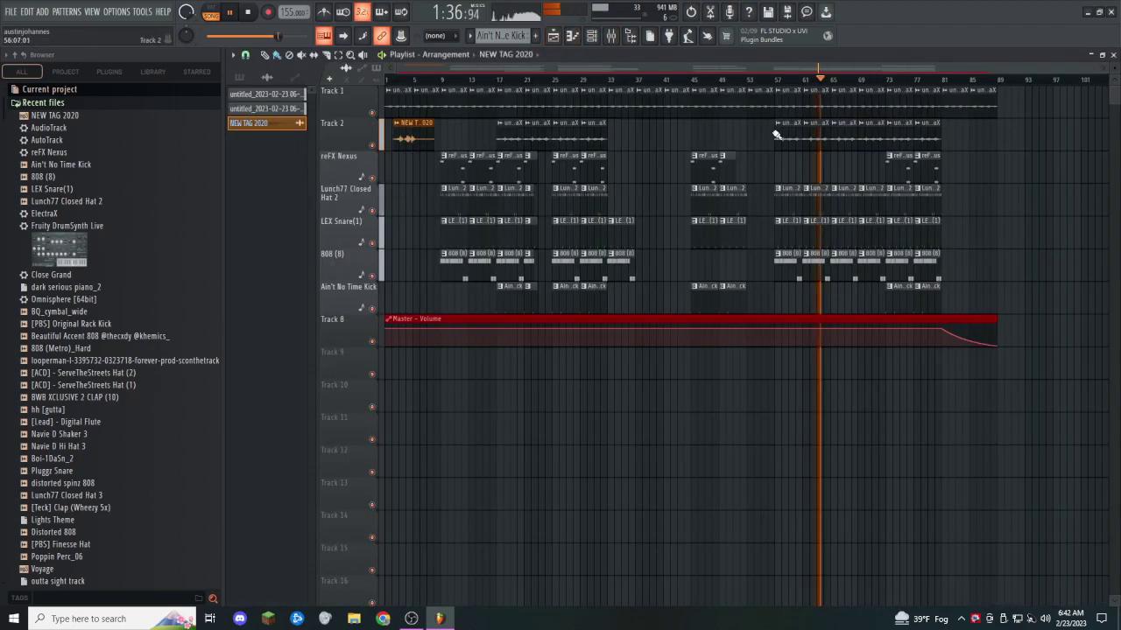
pyautogui.doubleClick(785, 134)
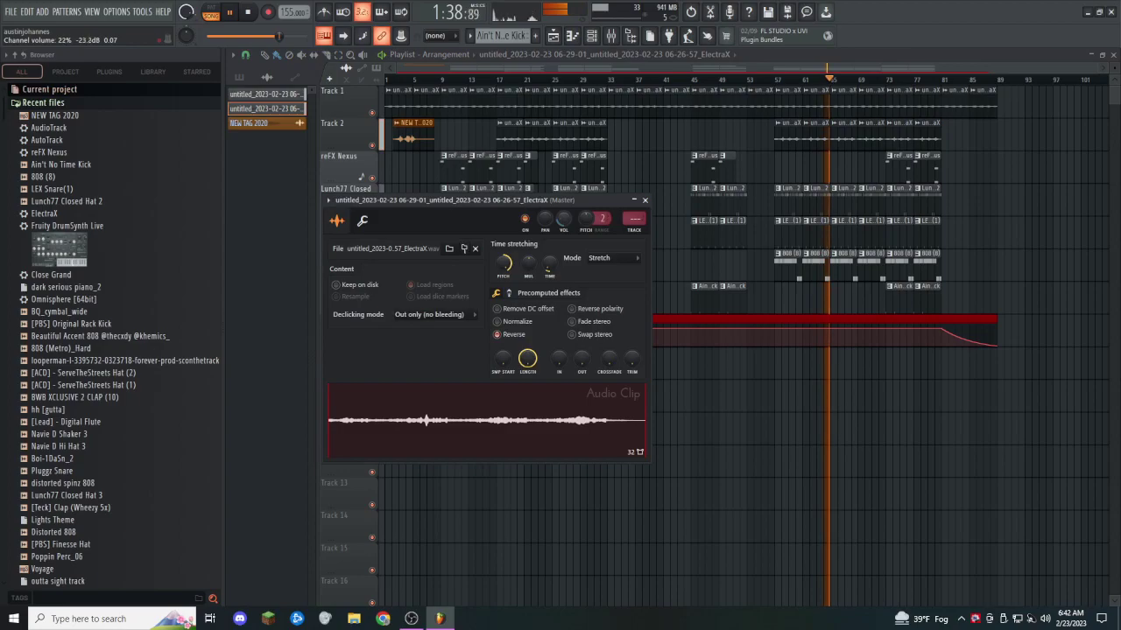
pyautogui.click(751, 54)
# Step: Save the project as jettt.flp in the November 2022 saved folder without a project folder, keeping the trial plugin
pyautogui.hotkey('ctrl', 's')
pyautogui.click(12, 11)
pyautogui.click(31, 67)
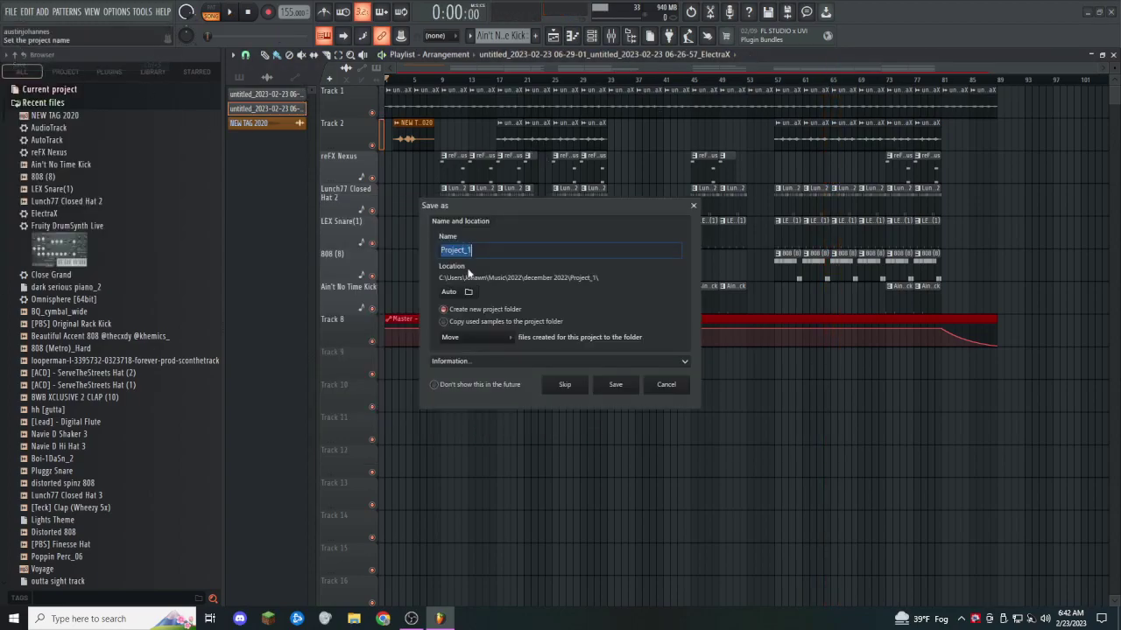
pyautogui.click(567, 386)
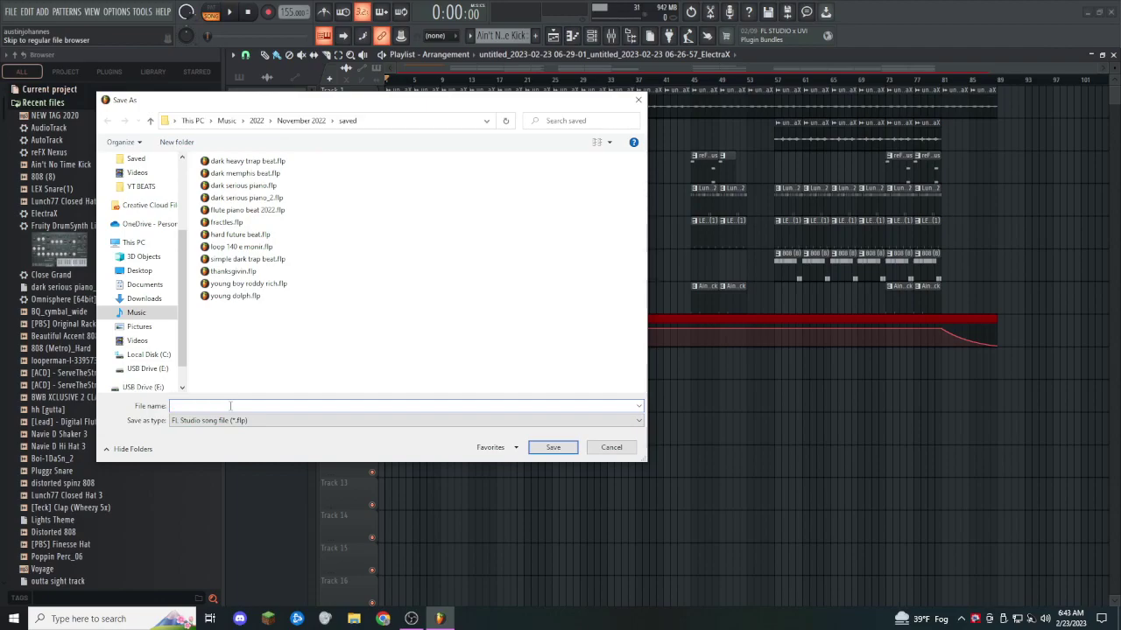
pyautogui.press('Return')
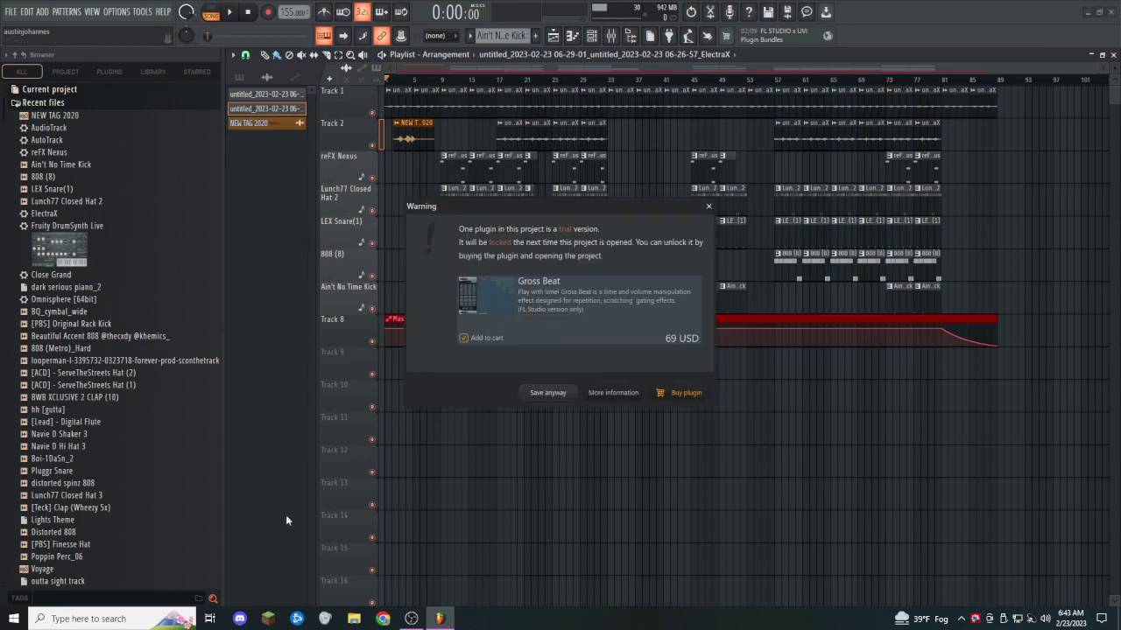
pyautogui.press('Return')
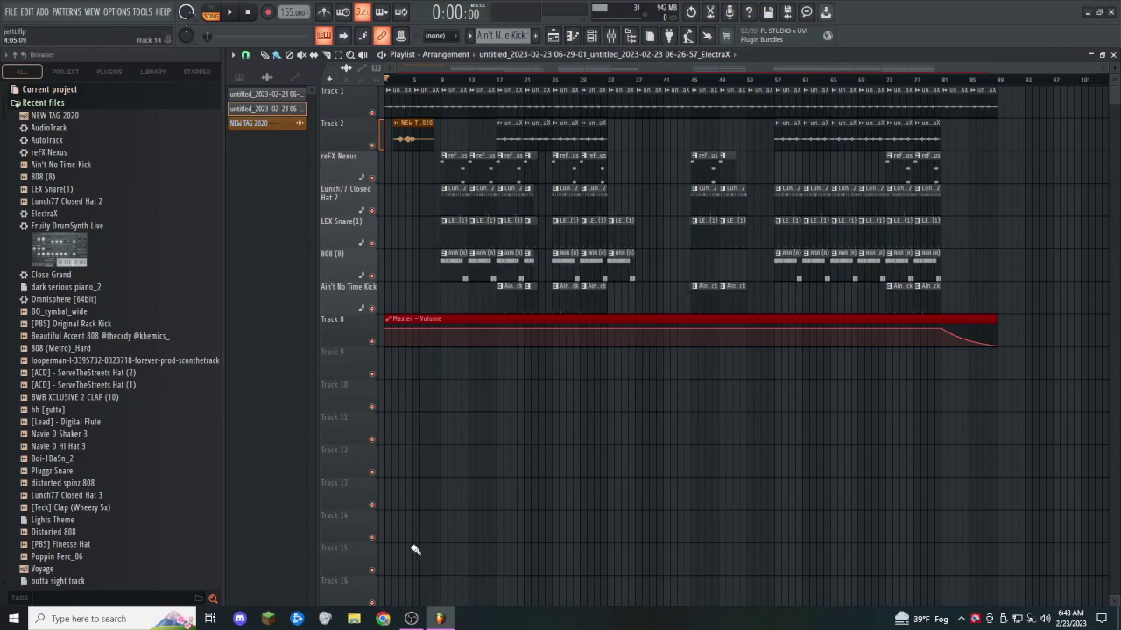
# Step: Set up an MP3 export named jettt.mp3 in the folder Music > 2023 > 2023 > Beats > FEB > Beats
pyautogui.click(10, 12)
pyautogui.moveTo(52, 126)
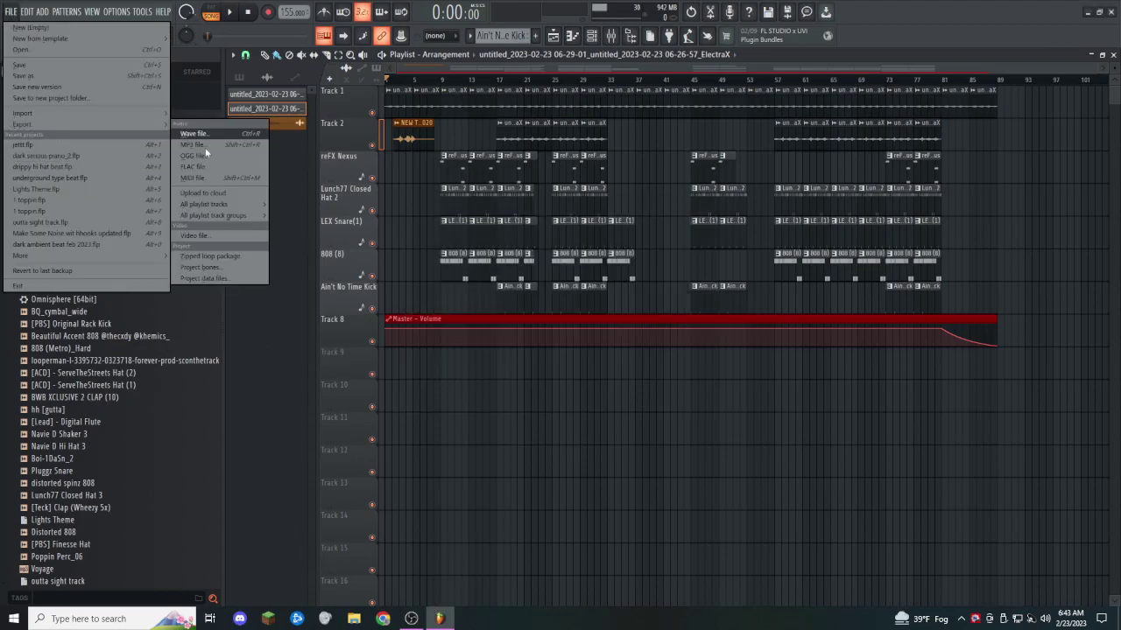
pyautogui.click(229, 144)
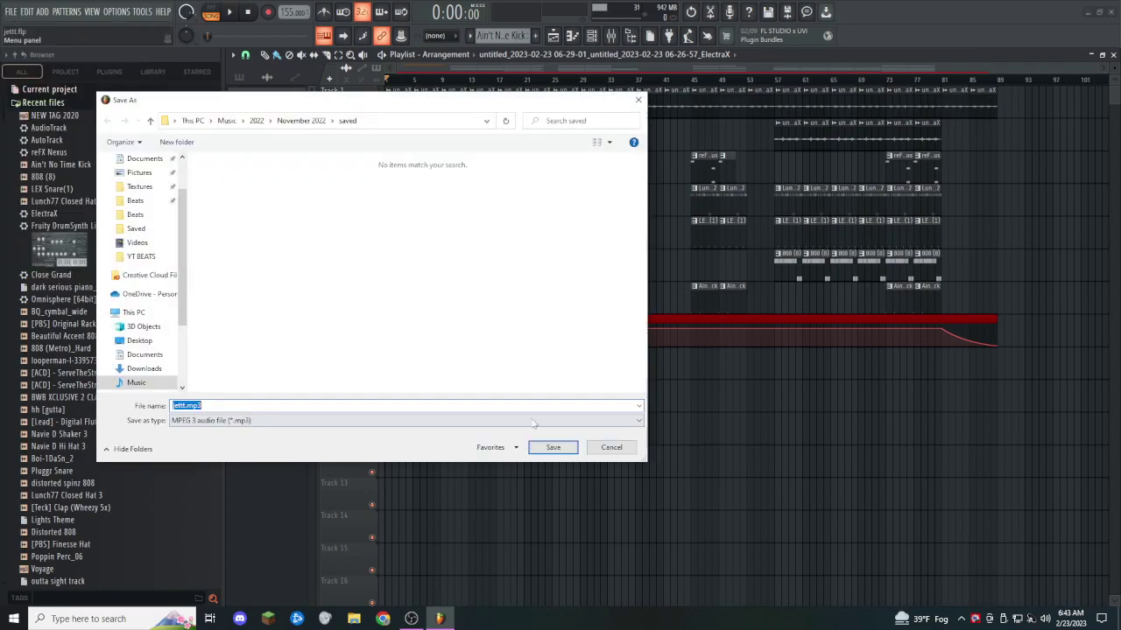
pyautogui.click(307, 121)
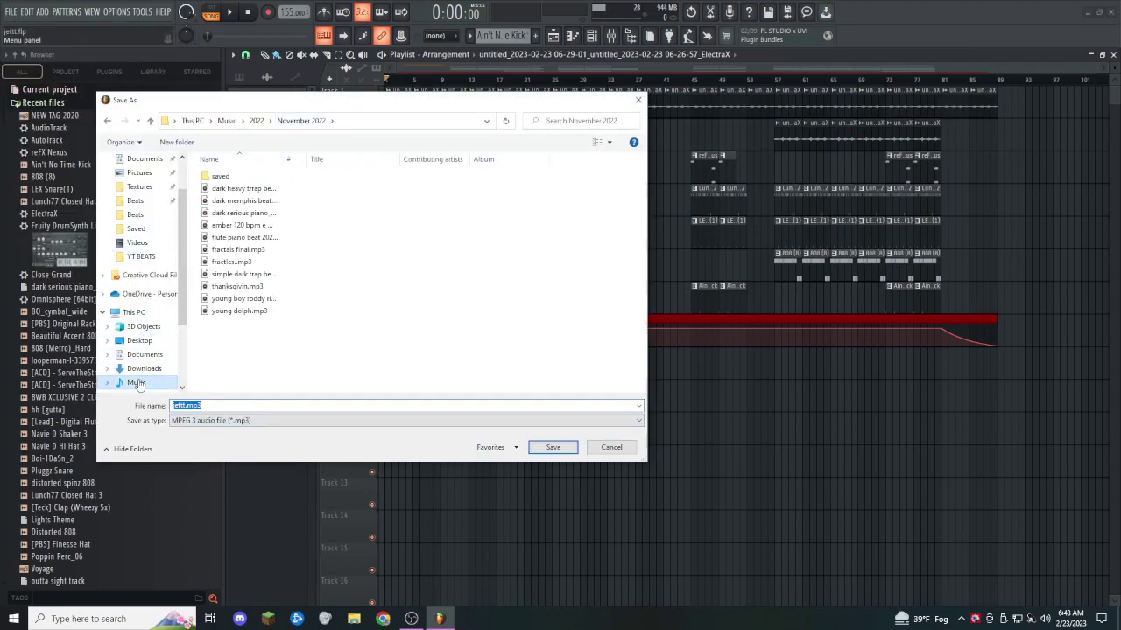
pyautogui.click(136, 382)
pyautogui.doubleClick(229, 175)
pyautogui.doubleClick(219, 176)
pyautogui.click(227, 179)
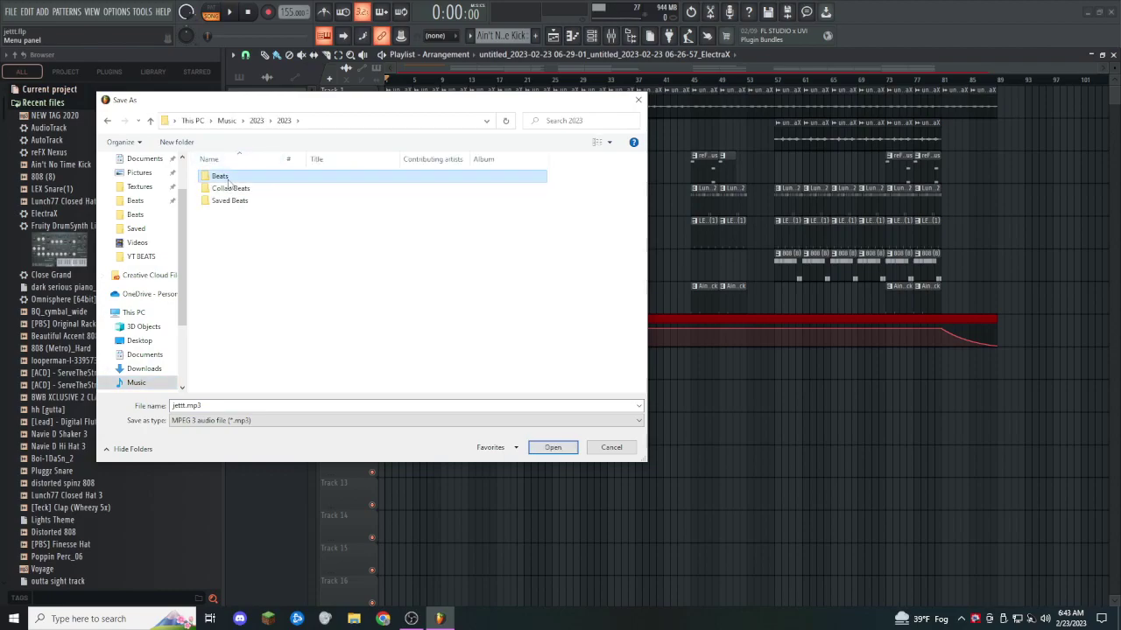
pyautogui.doubleClick(220, 177)
pyautogui.doubleClick(219, 177)
pyautogui.doubleClick(219, 178)
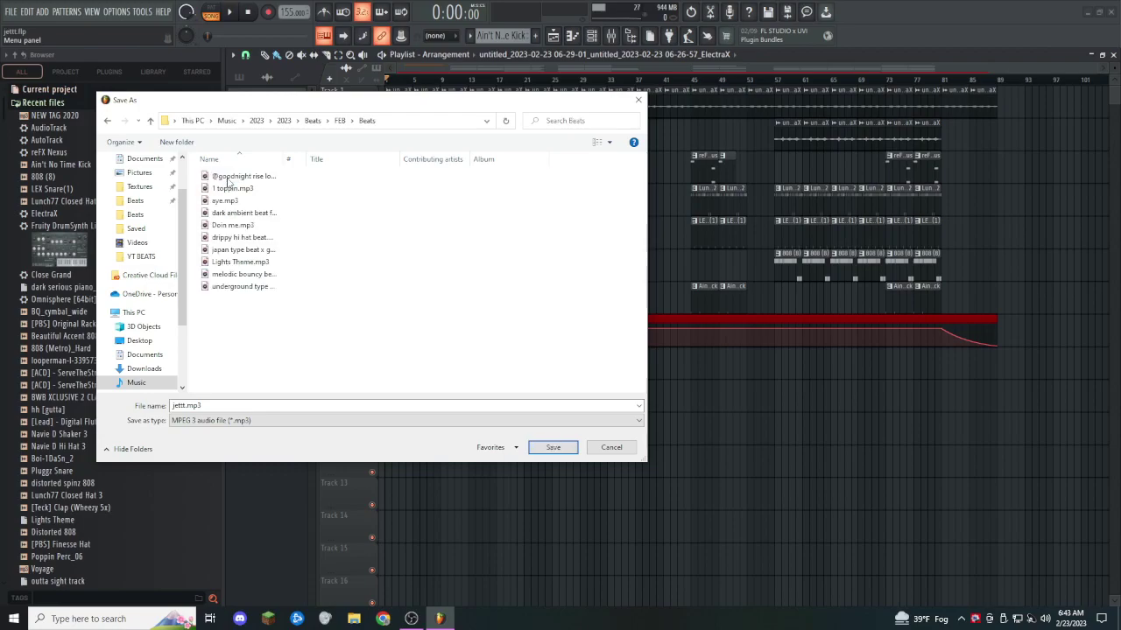
pyautogui.click(552, 447)
# Step: Start rendering the full song to jettt.mp3 at 320 kbps and switch to OBS Studio
pyautogui.click(647, 467)
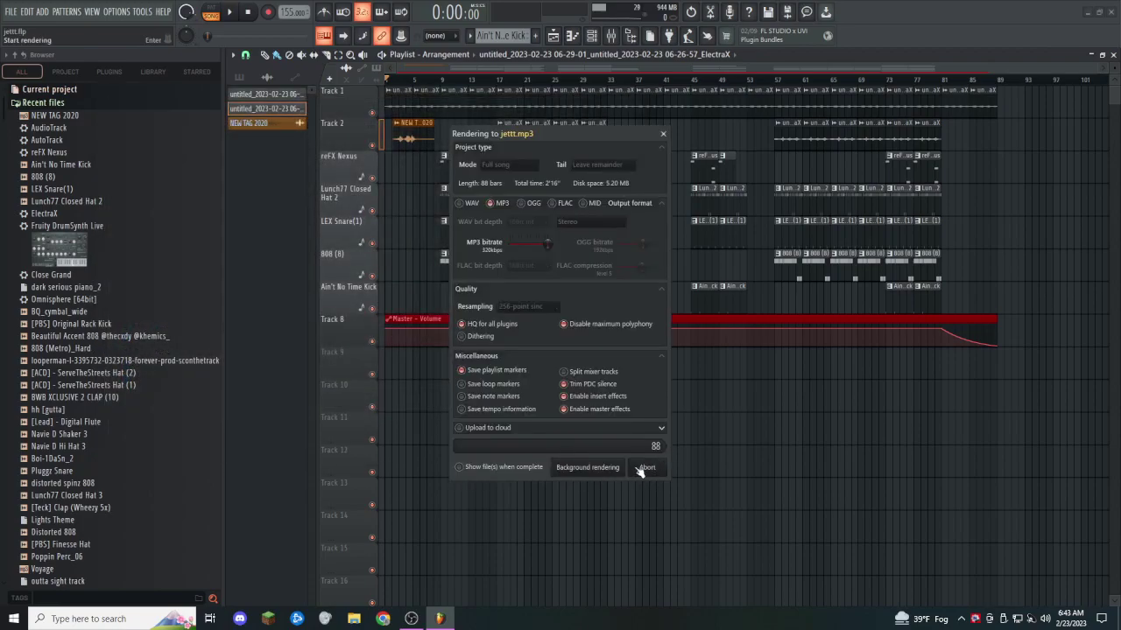
pyautogui.click(411, 618)
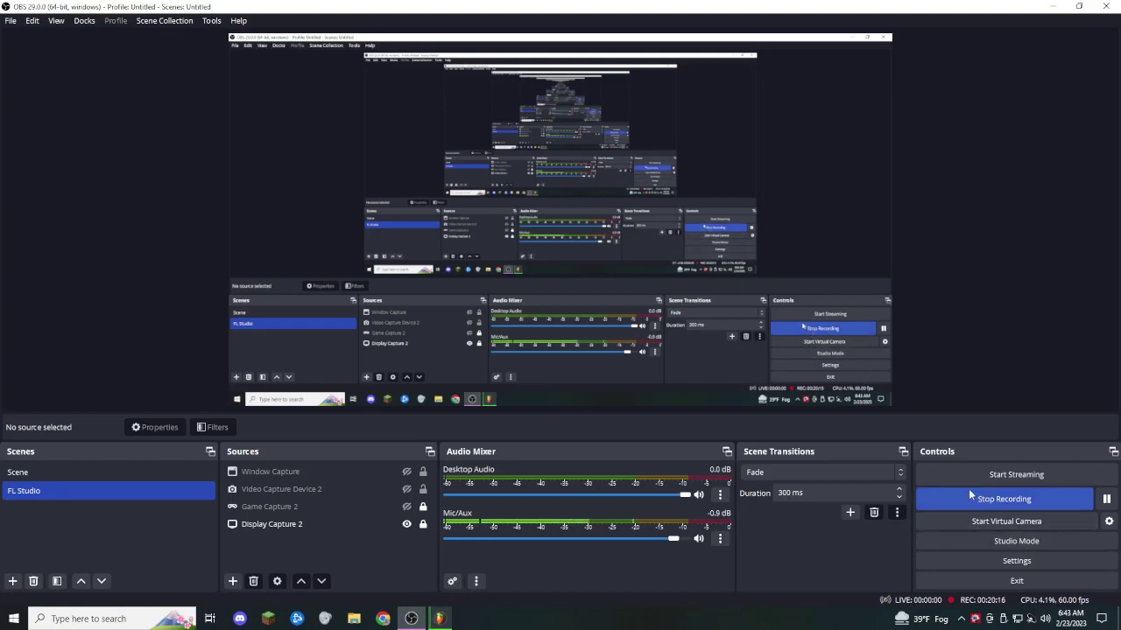